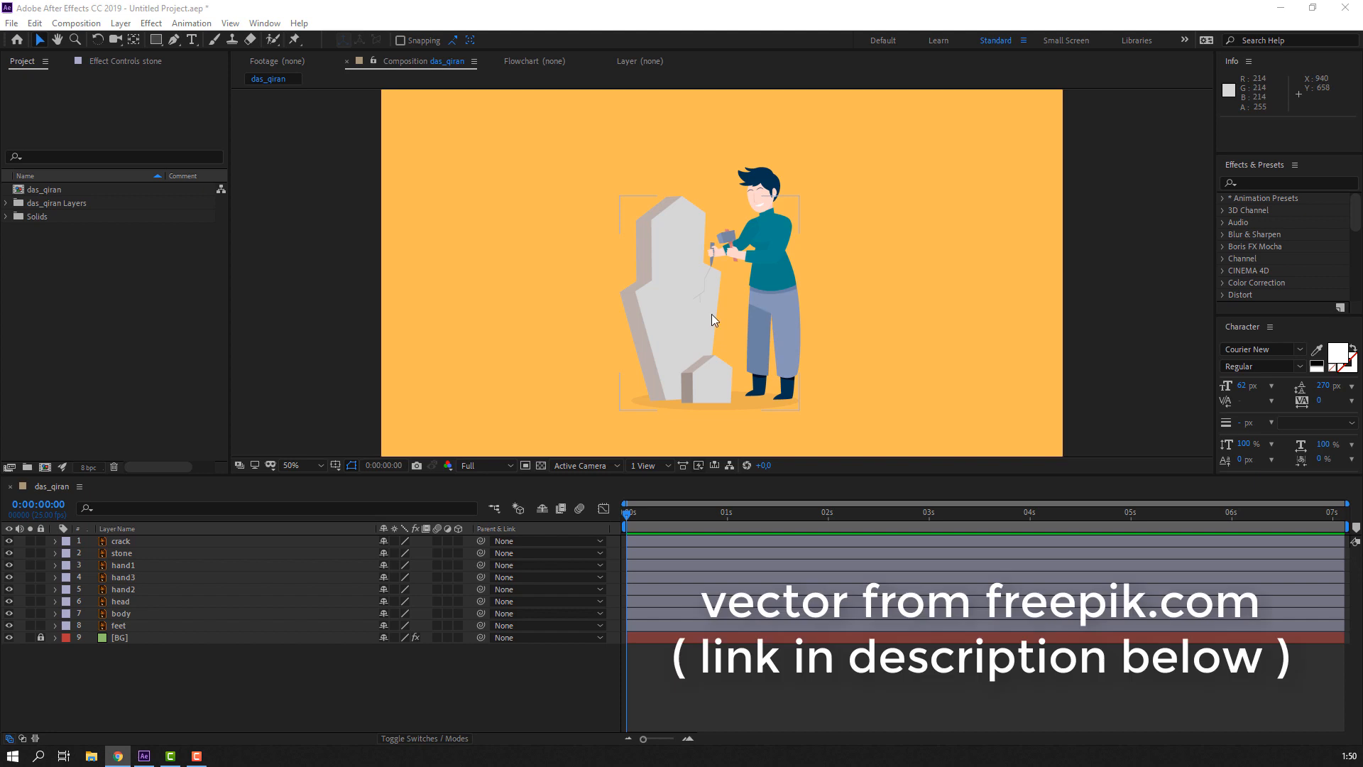
- Hide the stone, crack and BG layers so only the character's parts stay visible
{"action": "left_click", "coordinate": [126, 553]}
{"action": "left_click", "coordinate": [9, 553]}
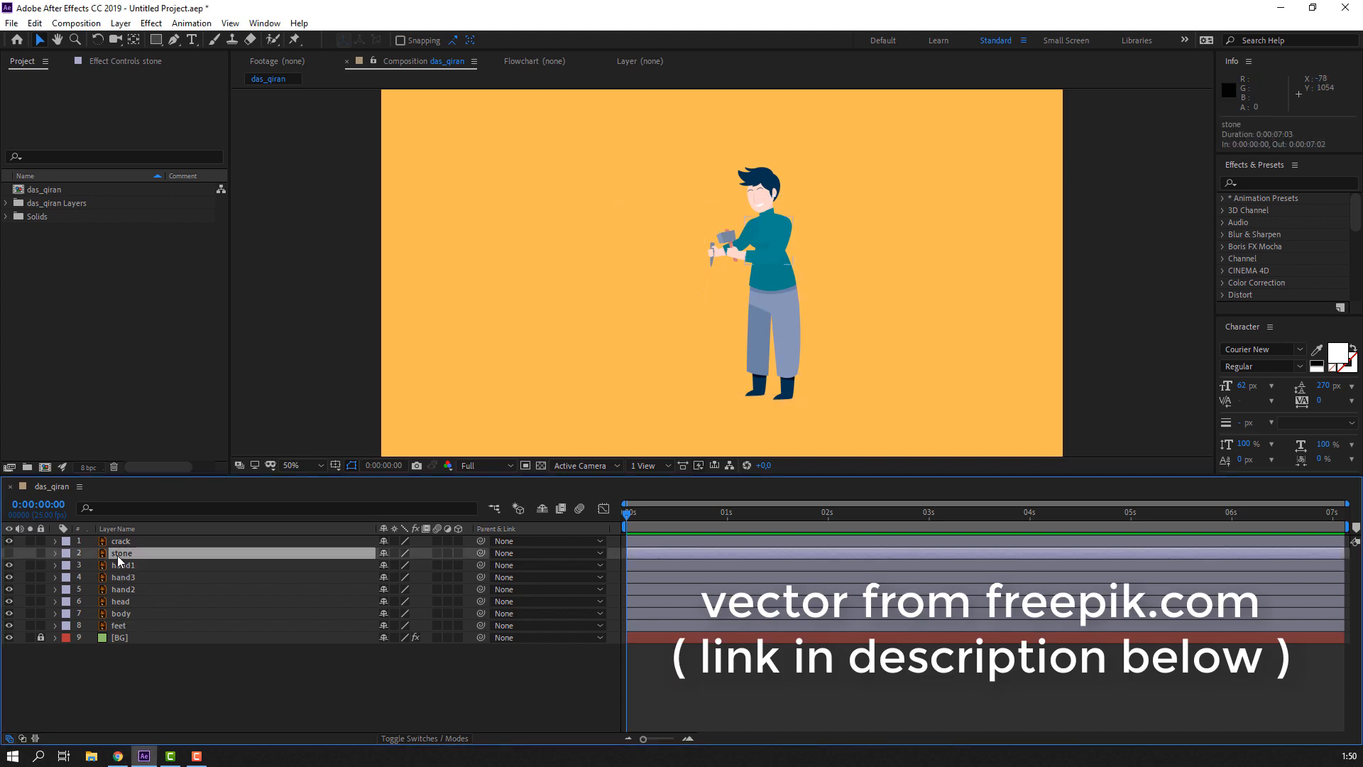
{"action": "scroll", "coordinate": [884, 305], "scroll_direction": "up", "scroll_amount": 2}
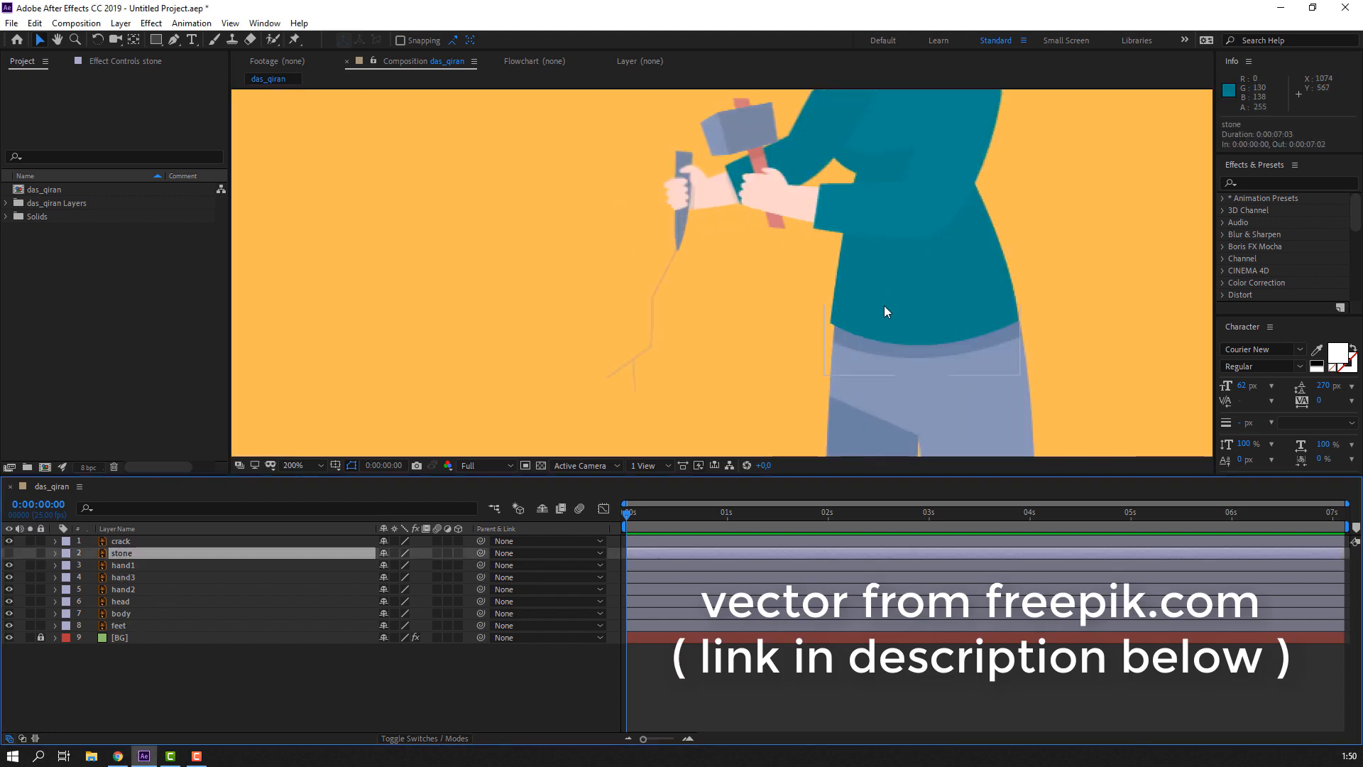
{"action": "left_click", "coordinate": [8, 542]}
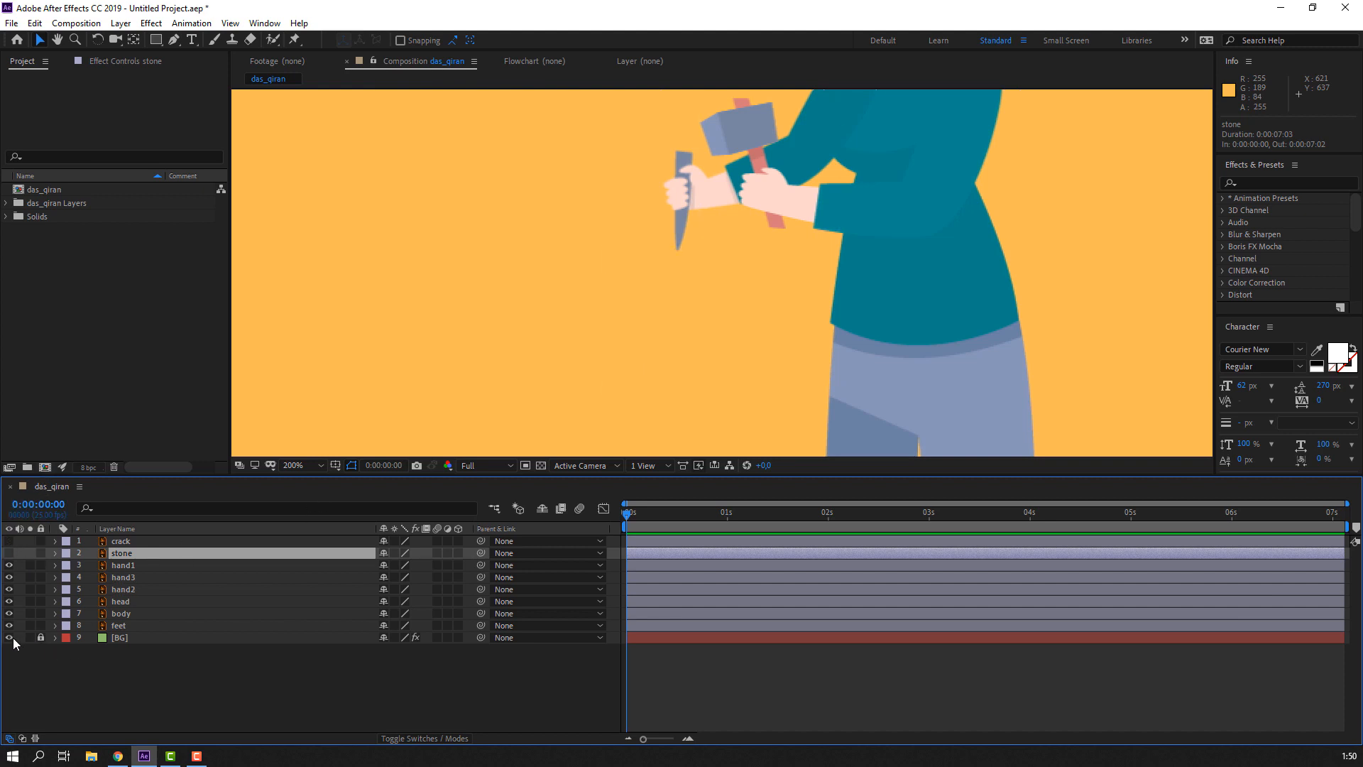
{"action": "left_click", "coordinate": [10, 638]}
- Solo the three arm layers hand1, hand3 and hand2
{"action": "left_click_drag", "start_coordinate": [916, 238], "coordinate": [539, 367]}
{"action": "left_click", "coordinate": [553, 356]}
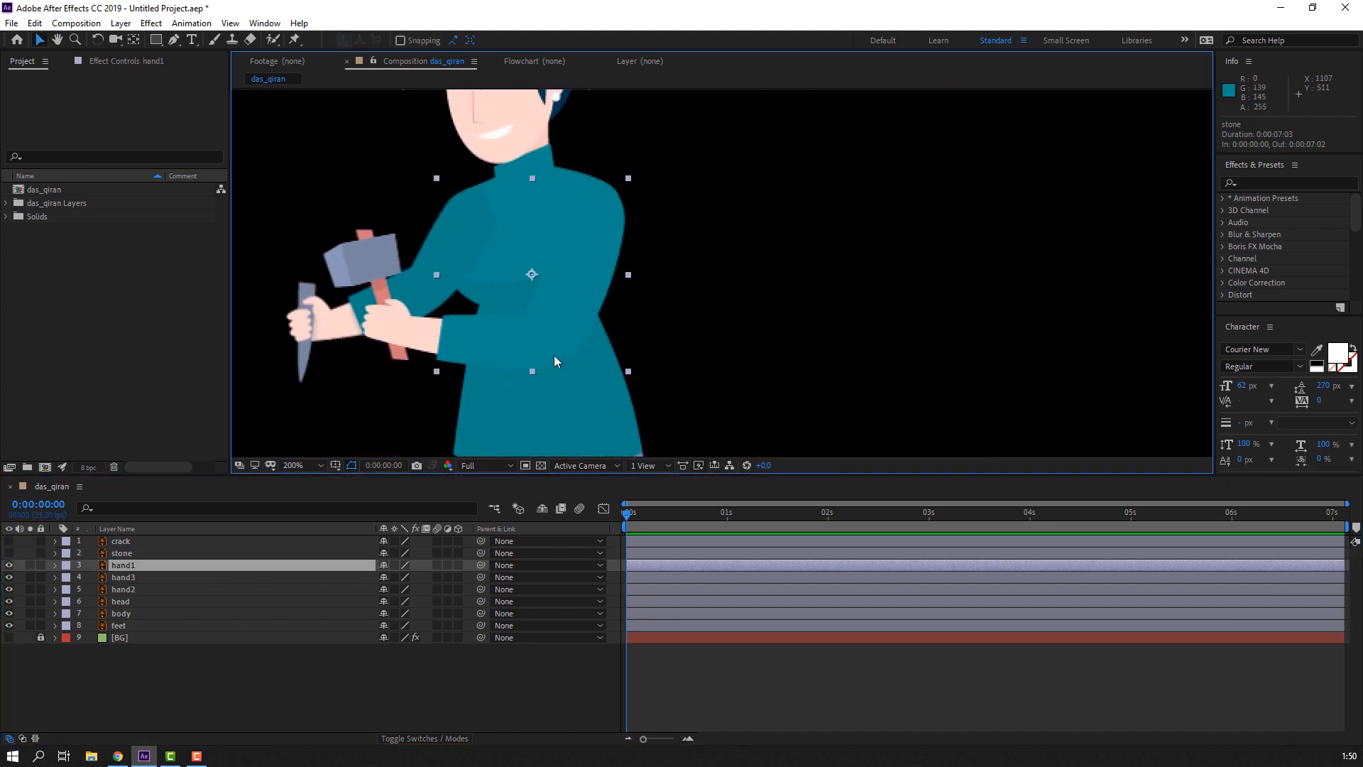
{"action": "left_click", "coordinate": [125, 579], "text": "ctrl"}
{"action": "left_click", "coordinate": [128, 590], "text": "ctrl"}
{"action": "left_click", "coordinate": [30, 565]}
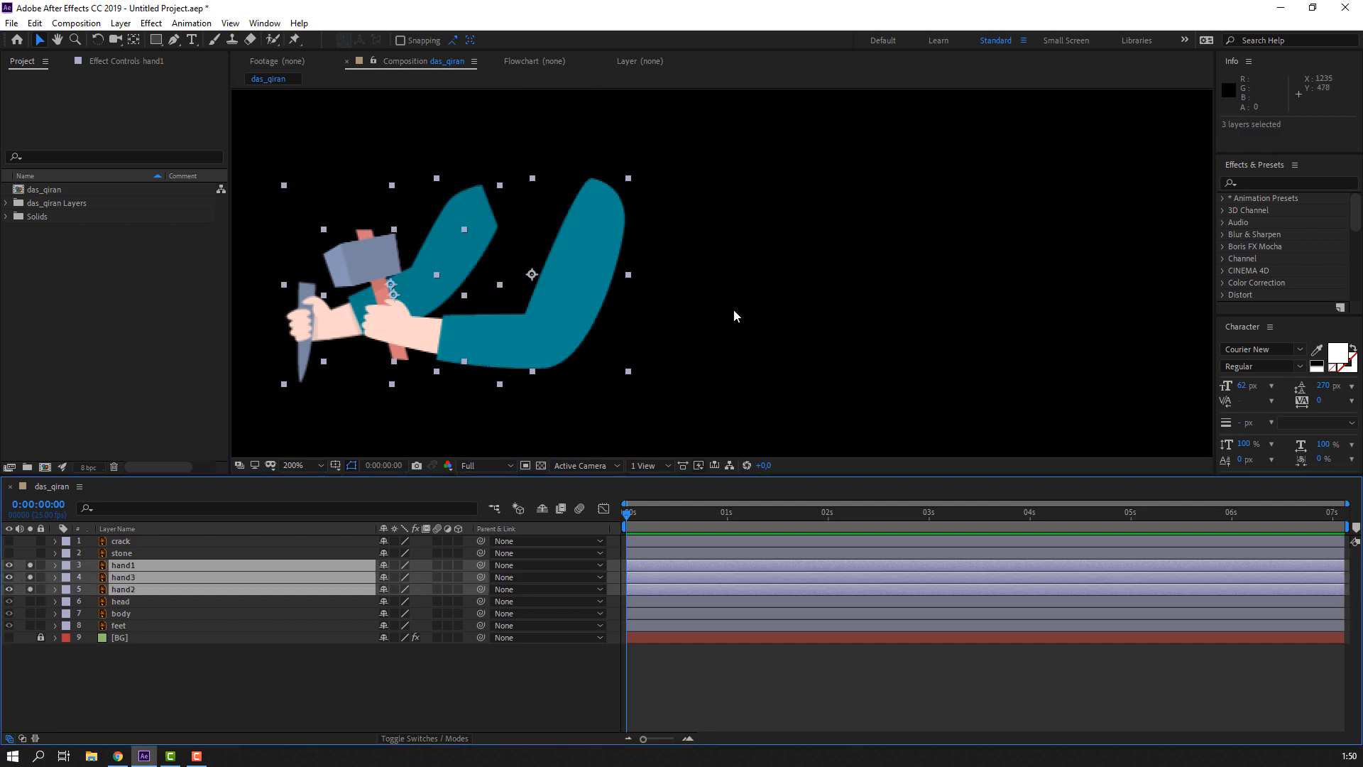
- Move the anchor point of the hand1 layer to the shoulder end of the sleeve
{"action": "left_click", "coordinate": [734, 310]}
{"action": "left_click", "coordinate": [605, 252]}
{"action": "left_click", "coordinate": [134, 40]}
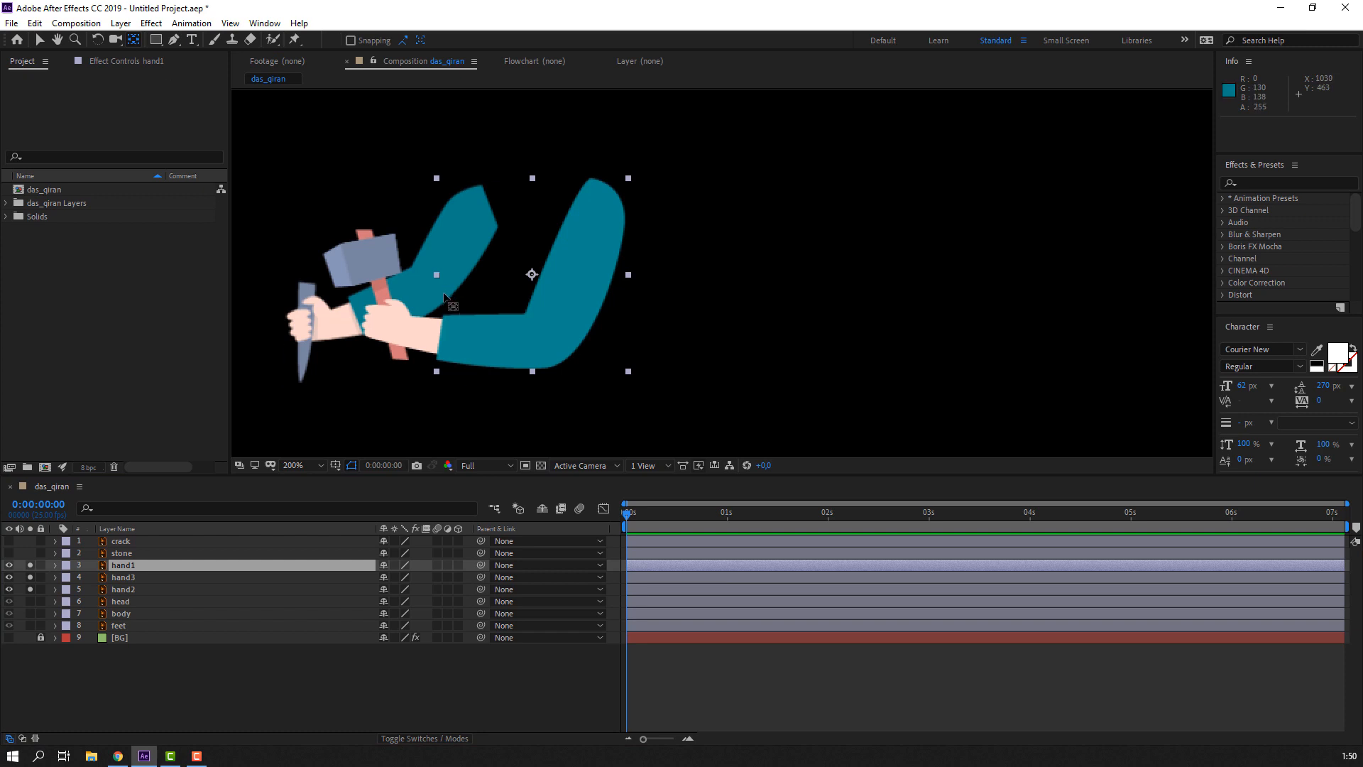
{"action": "left_click_drag", "start_coordinate": [531, 274], "coordinate": [594, 199]}
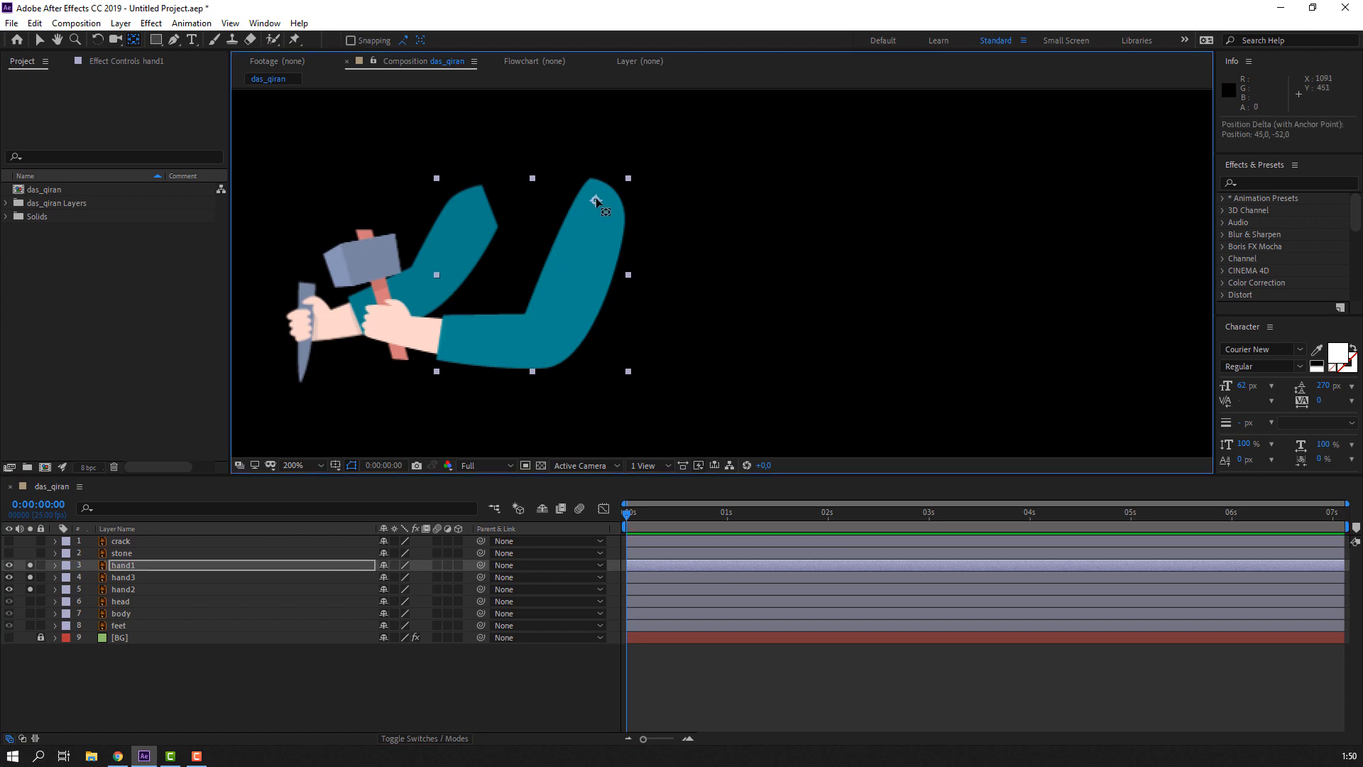
{"action": "left_click", "coordinate": [40, 40]}
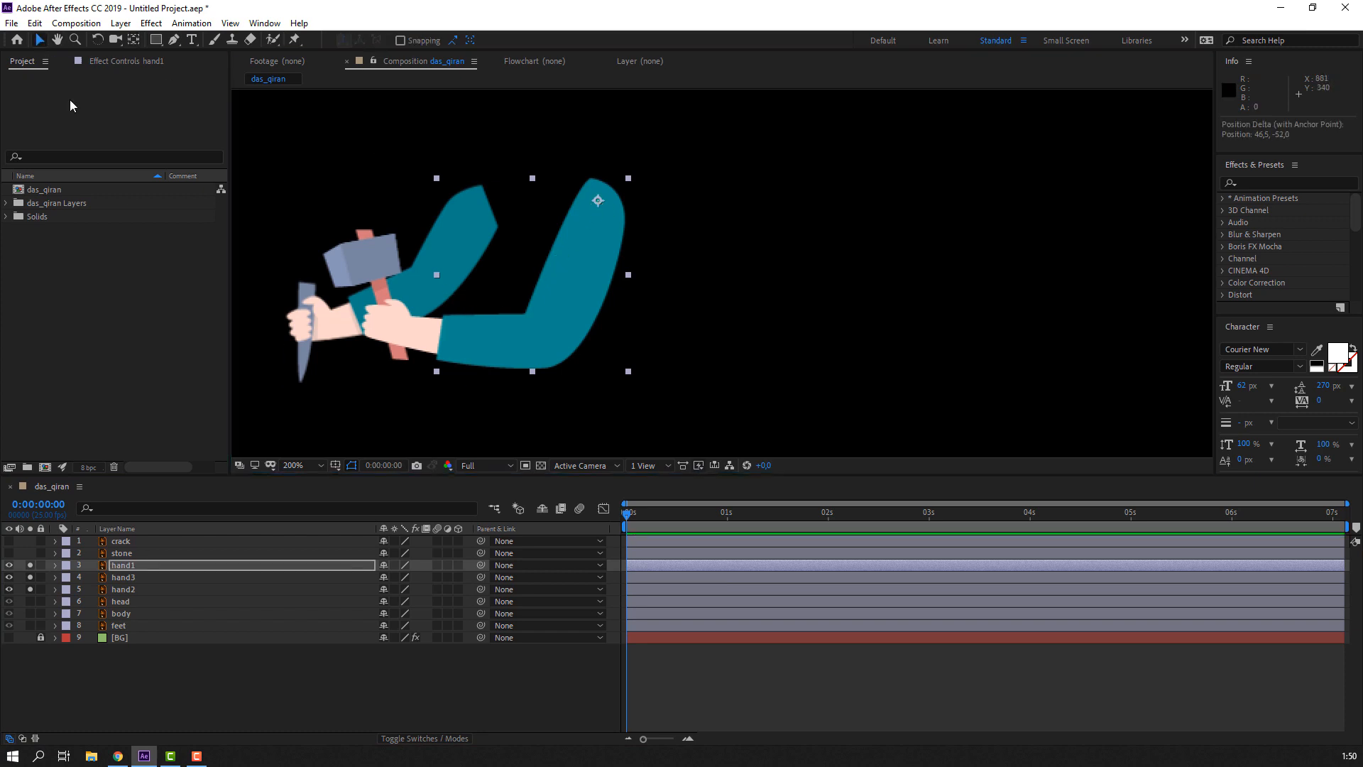
- Isolate the hand3 layer, move its anchor point to the sleeve end of the forearm, and end the solo
{"action": "left_click", "coordinate": [376, 318]}
{"action": "left_click_drag", "start_coordinate": [30, 565], "coordinate": [30, 589]}
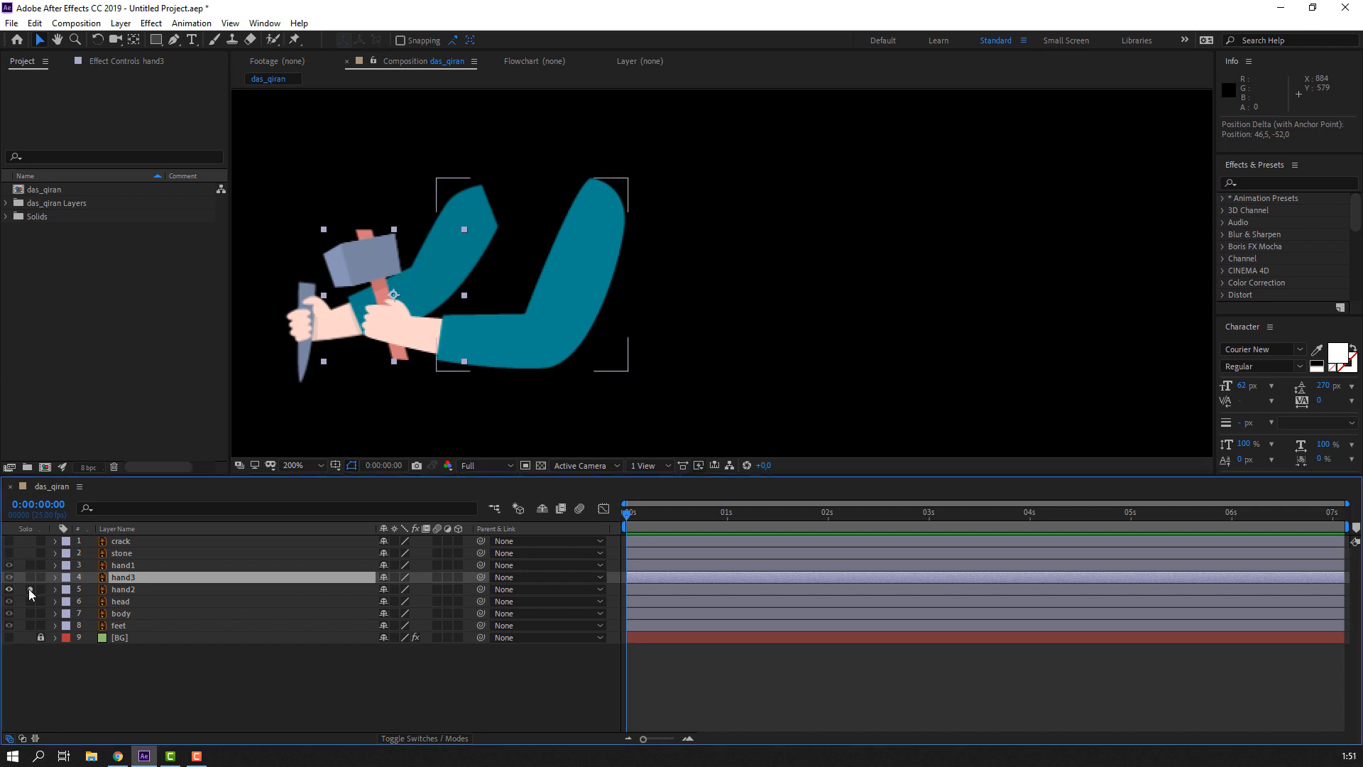
{"action": "left_click", "coordinate": [30, 578]}
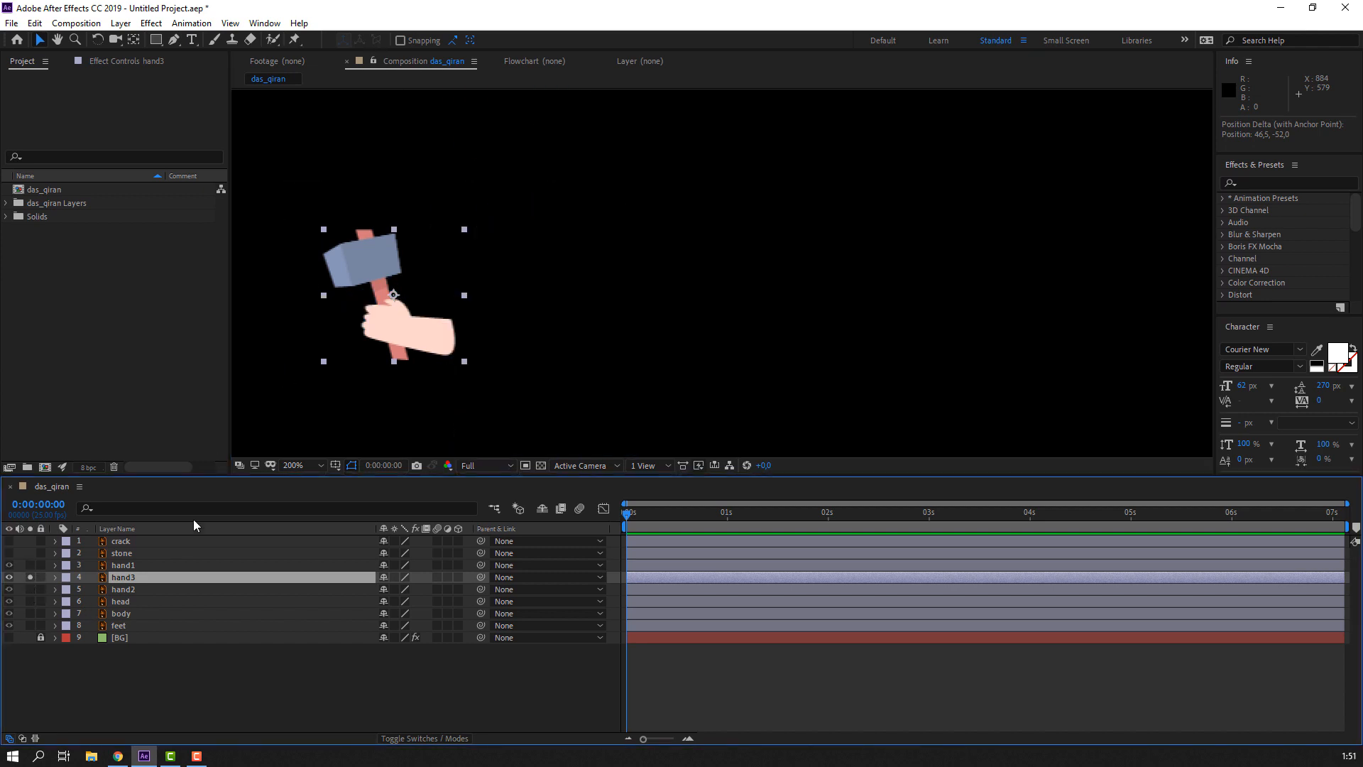
{"action": "left_click", "coordinate": [137, 42]}
{"action": "left_click_drag", "start_coordinate": [395, 297], "coordinate": [446, 338]}
{"action": "left_click", "coordinate": [40, 40]}
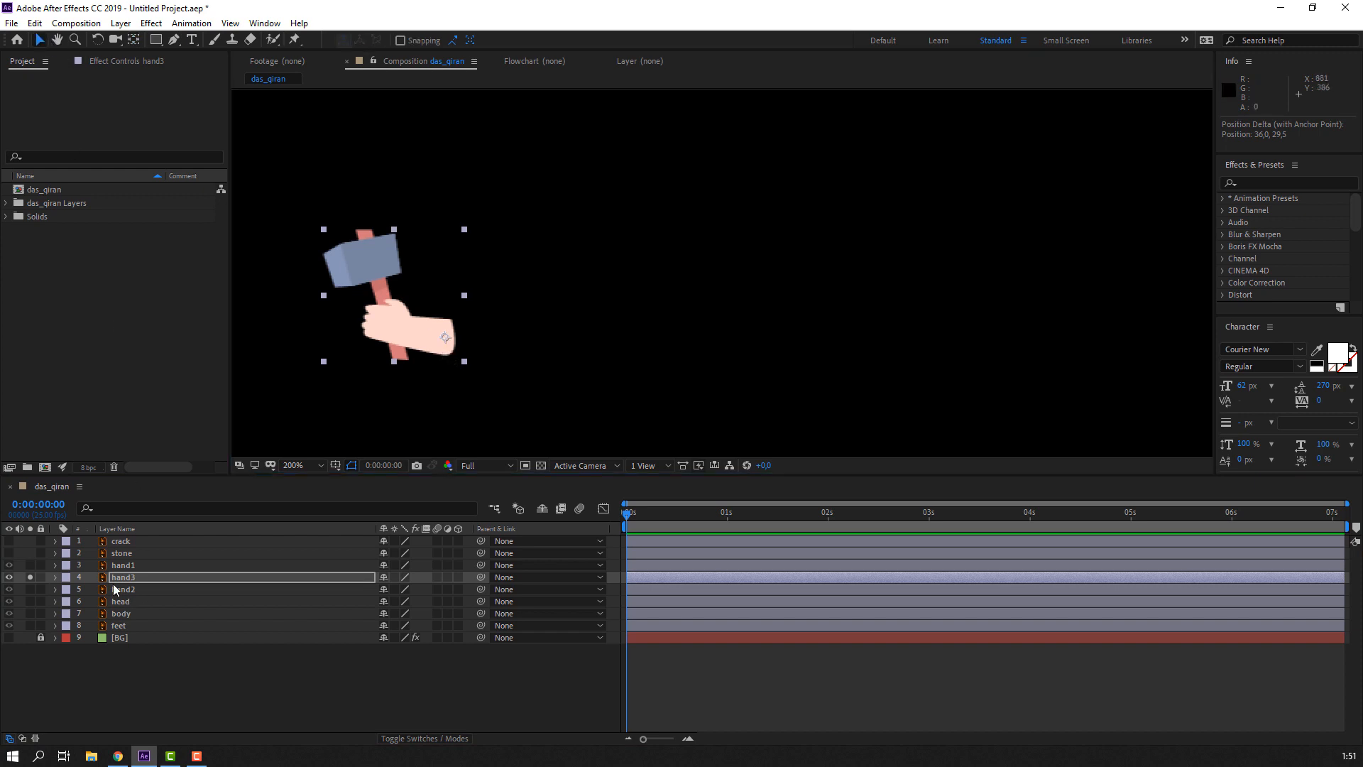
{"action": "left_click", "coordinate": [30, 577]}
- Parent the hand3 layer to hand1
{"action": "left_click", "coordinate": [118, 565]}
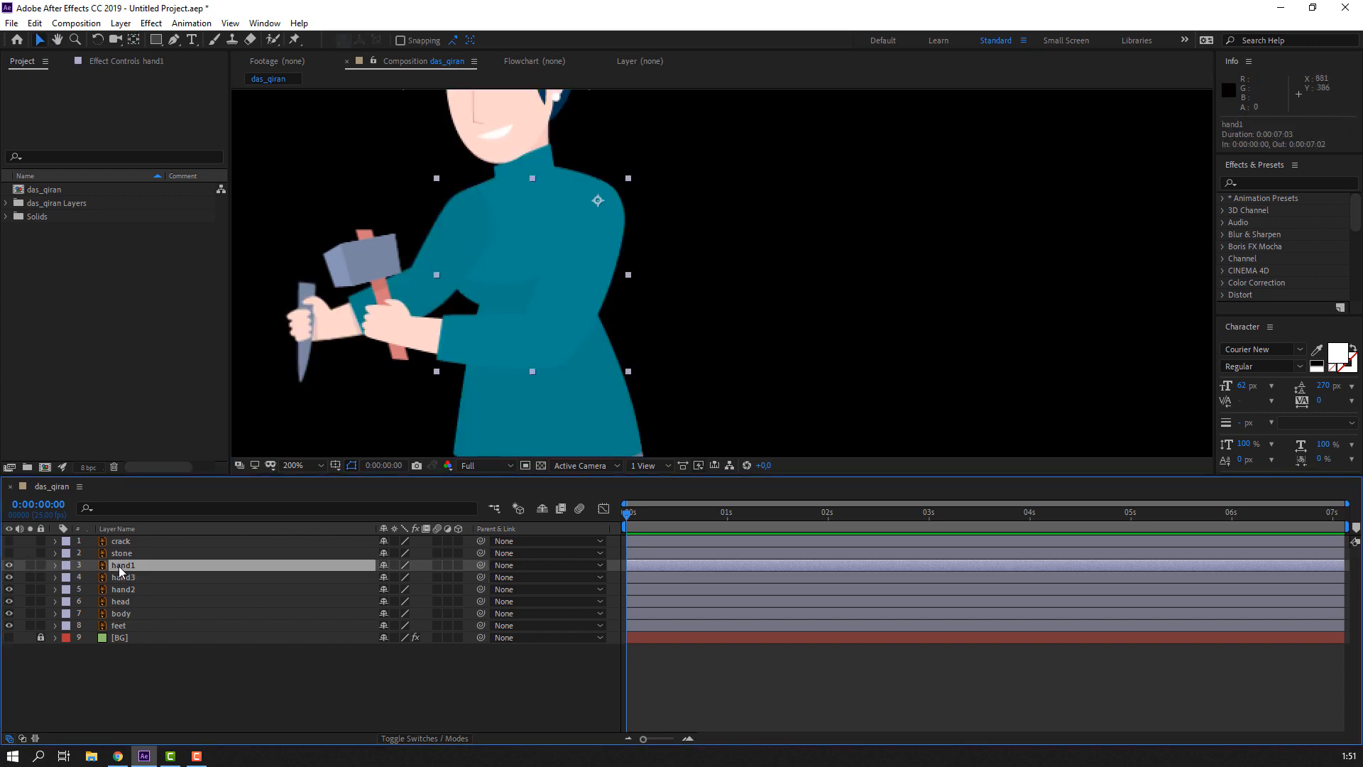
{"action": "left_click", "coordinate": [132, 575]}
{"action": "left_click_drag", "start_coordinate": [481, 578], "coordinate": [130, 566]}
- Reveal hand1's Rotation, try rotating the arm to test the parenting, and undo the rotation
{"action": "left_click", "coordinate": [130, 565]}
{"action": "key", "text": "r"}
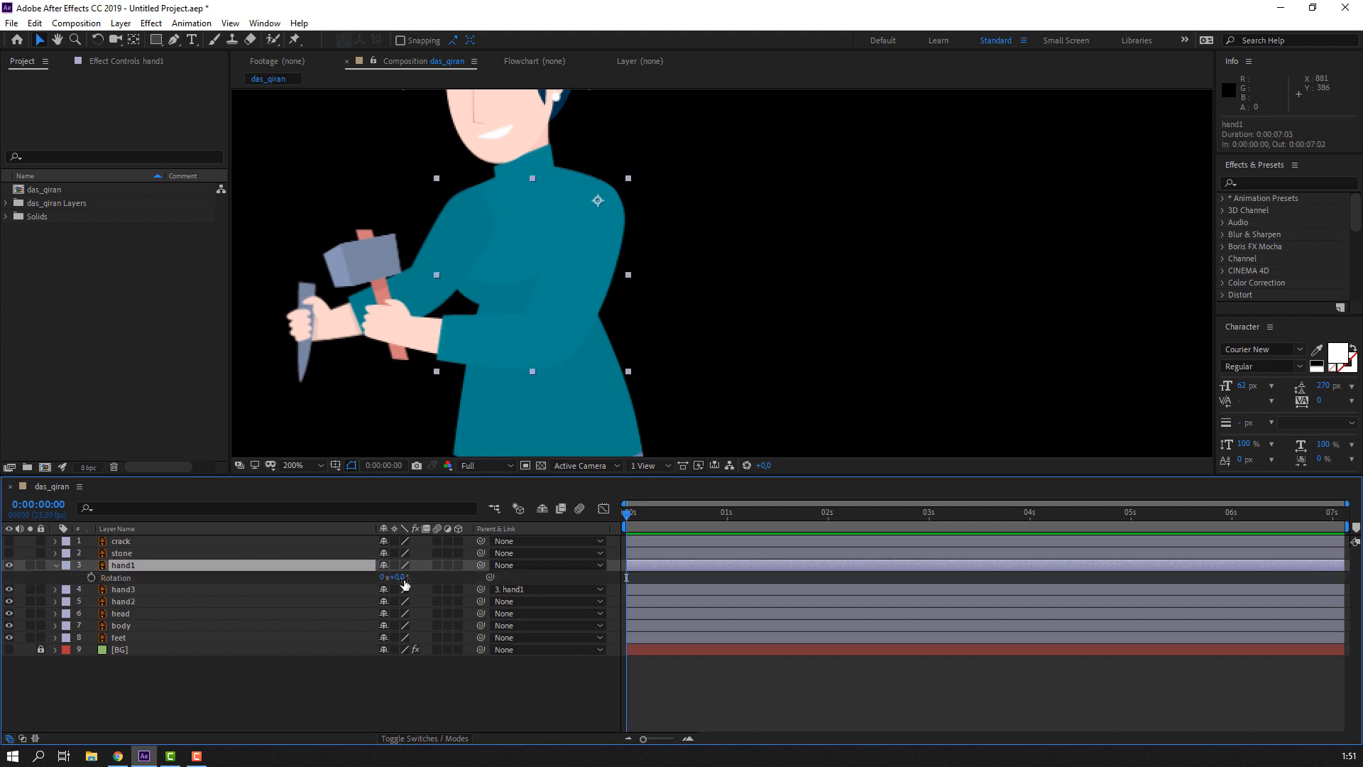
{"action": "left_click_drag", "start_coordinate": [402, 576], "coordinate": [404, 569]}
{"action": "key", "text": "ctrl+z"}
{"action": "key", "text": "ctrl+z"}
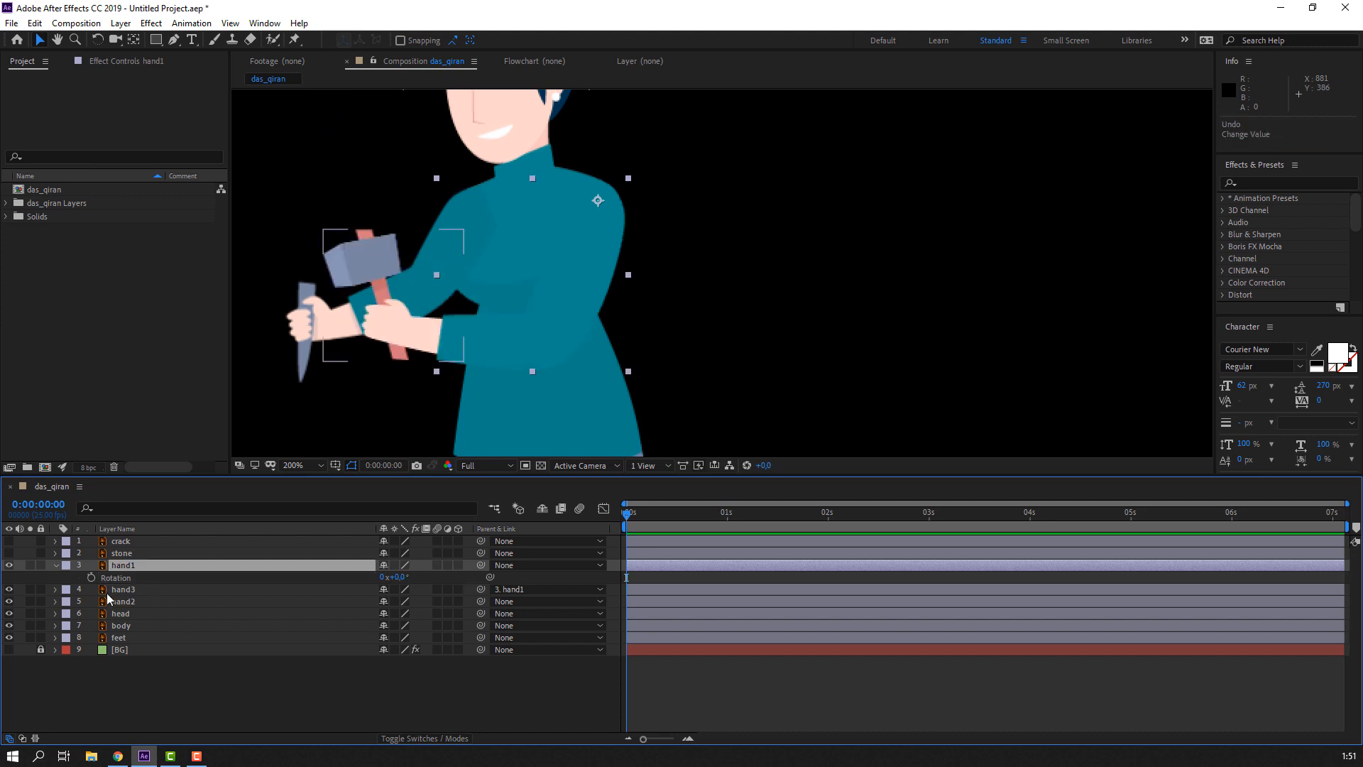
- Briefly isolate hand3 to check it, show all parts again, and collapse hand1's properties
{"action": "left_click", "coordinate": [116, 590]}
{"action": "left_click", "coordinate": [30, 589]}
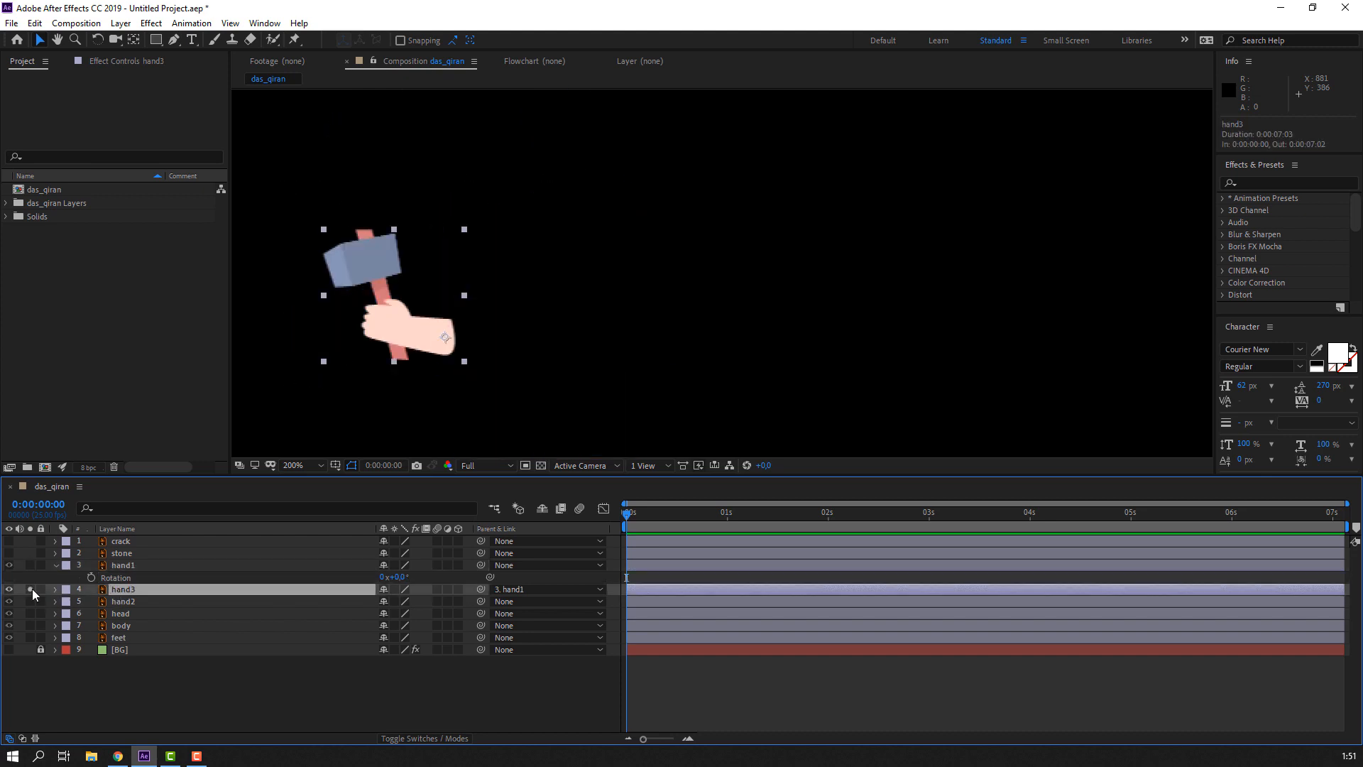
{"action": "left_click", "coordinate": [32, 588]}
{"action": "left_click", "coordinate": [189, 660]}
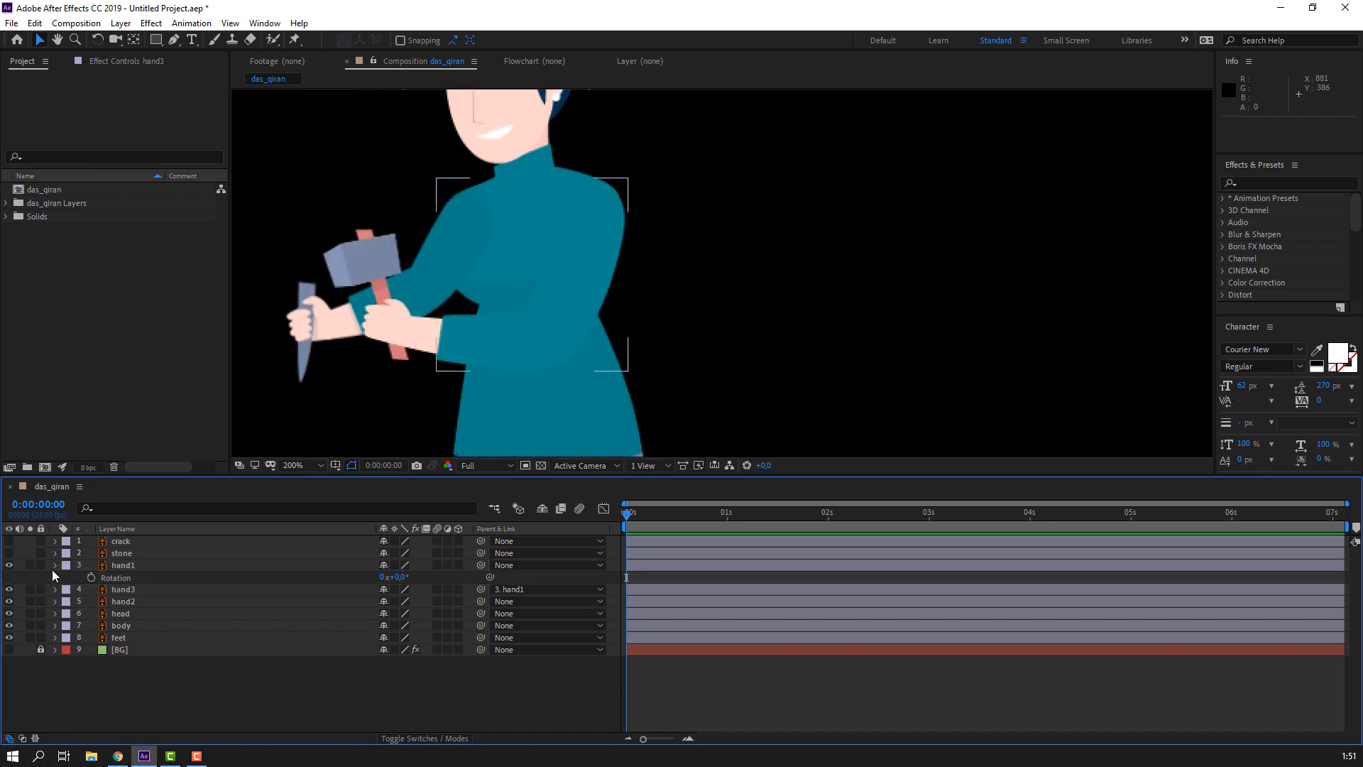
{"action": "left_click", "coordinate": [54, 566]}
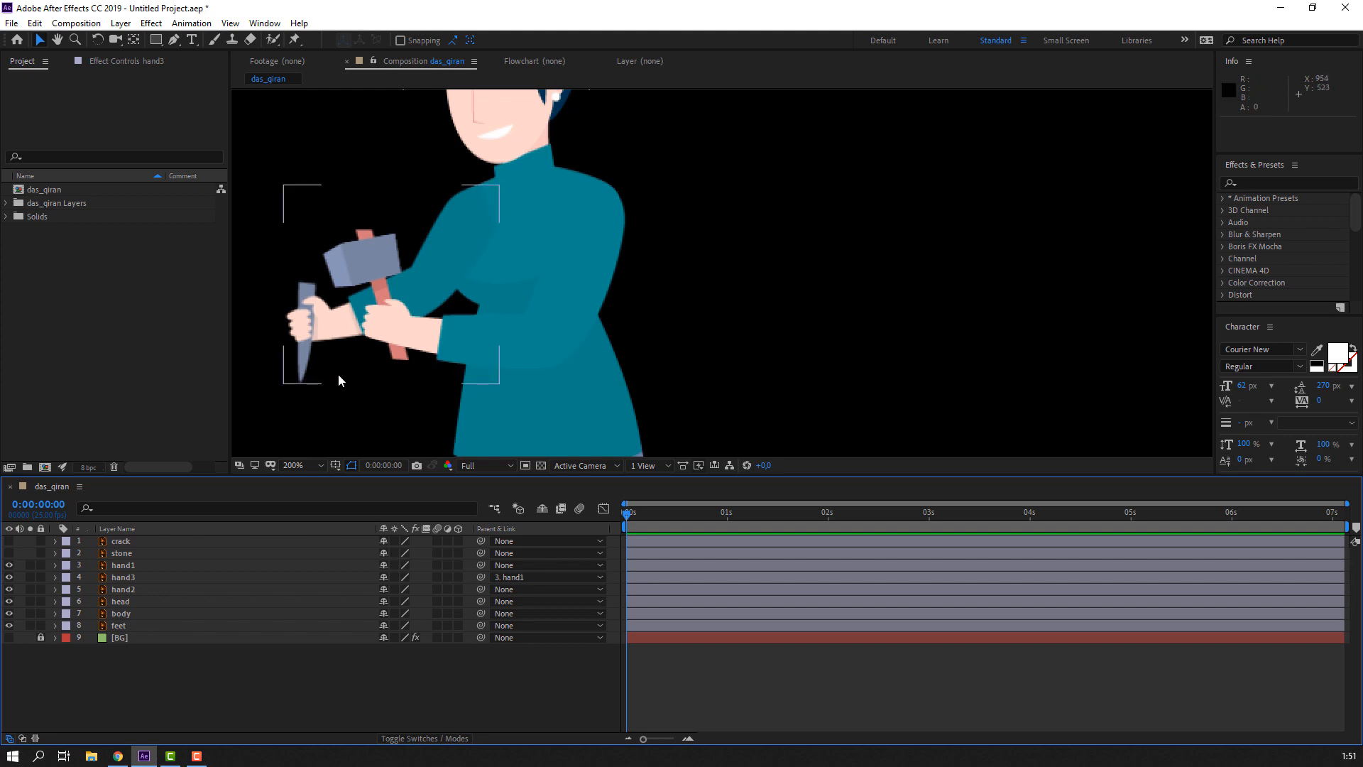
- Isolate the hand2 layer, move its anchor point to the top of the shoulder, and end the solo
{"action": "left_click", "coordinate": [141, 589]}
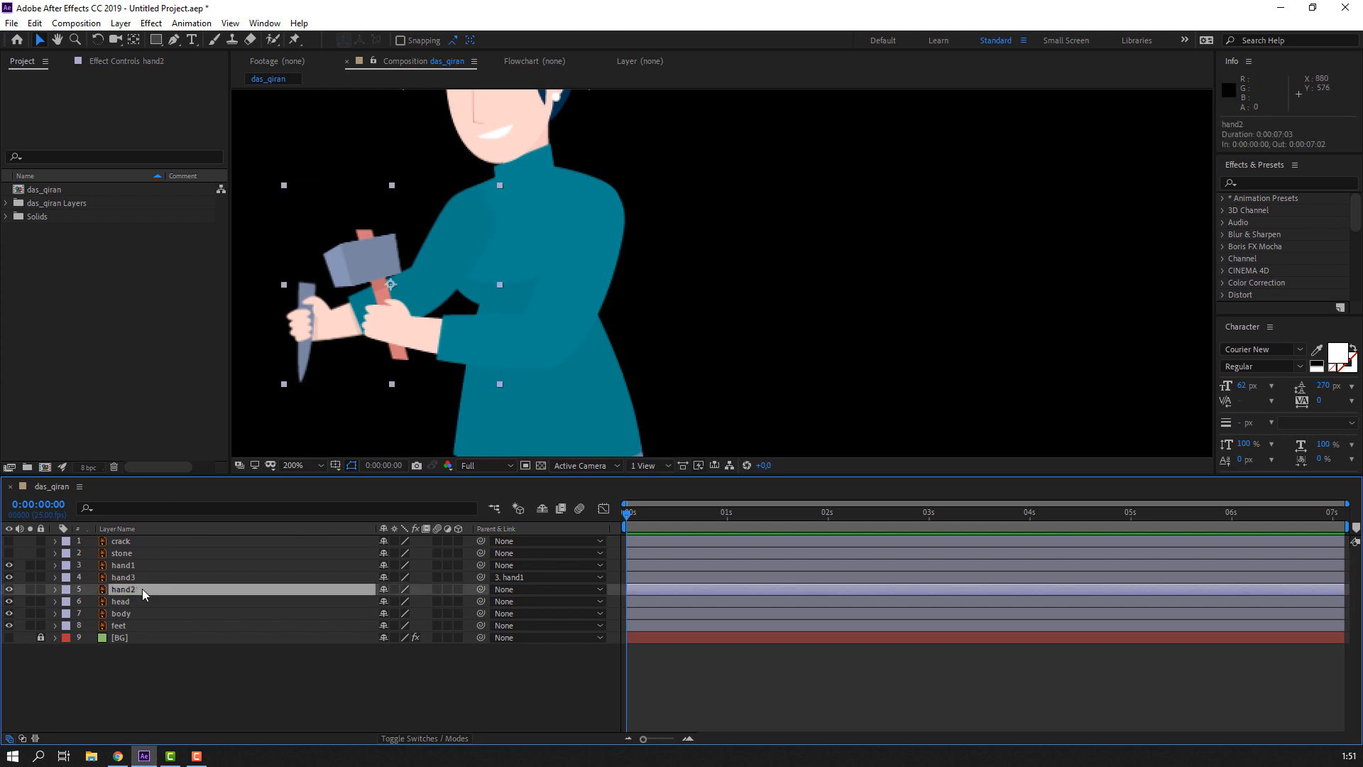
{"action": "left_click", "coordinate": [29, 590]}
{"action": "left_click", "coordinate": [134, 41]}
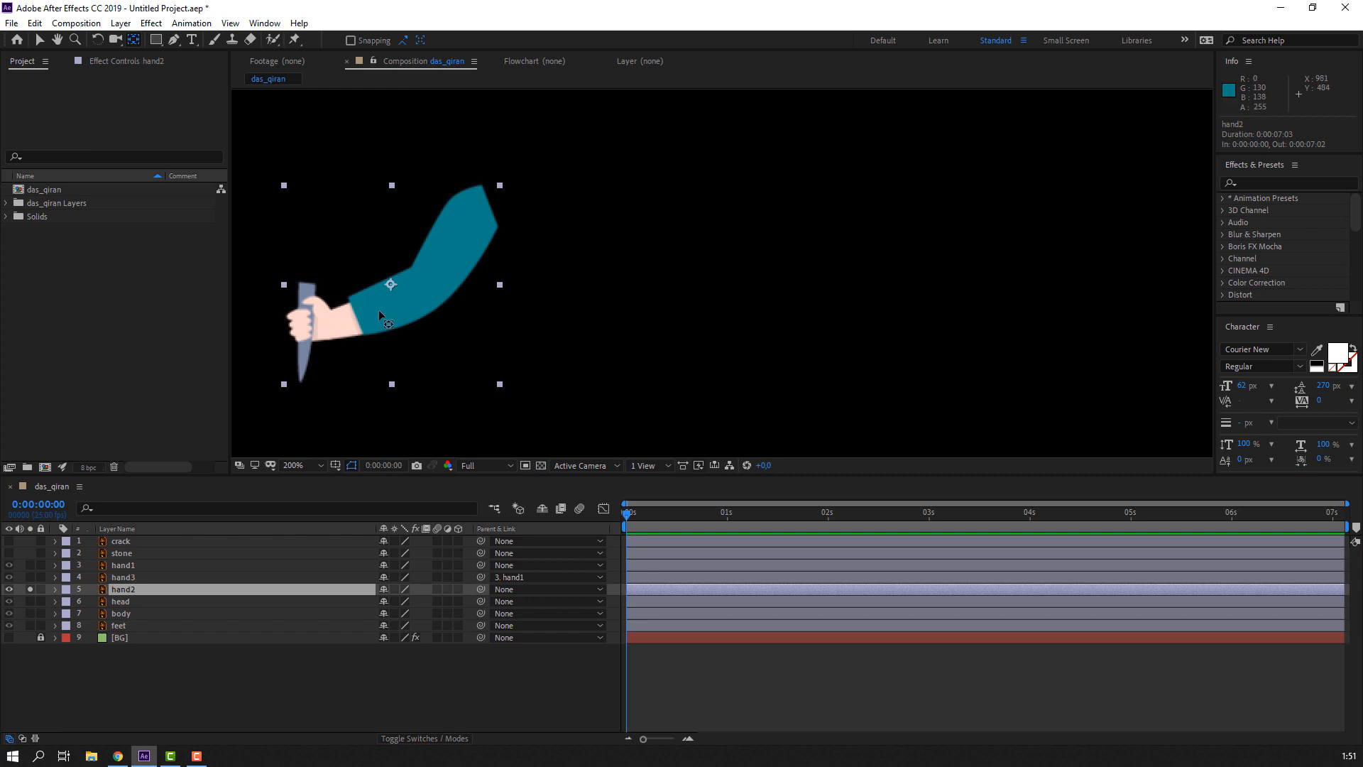
{"action": "left_click_drag", "start_coordinate": [391, 284], "coordinate": [477, 212]}
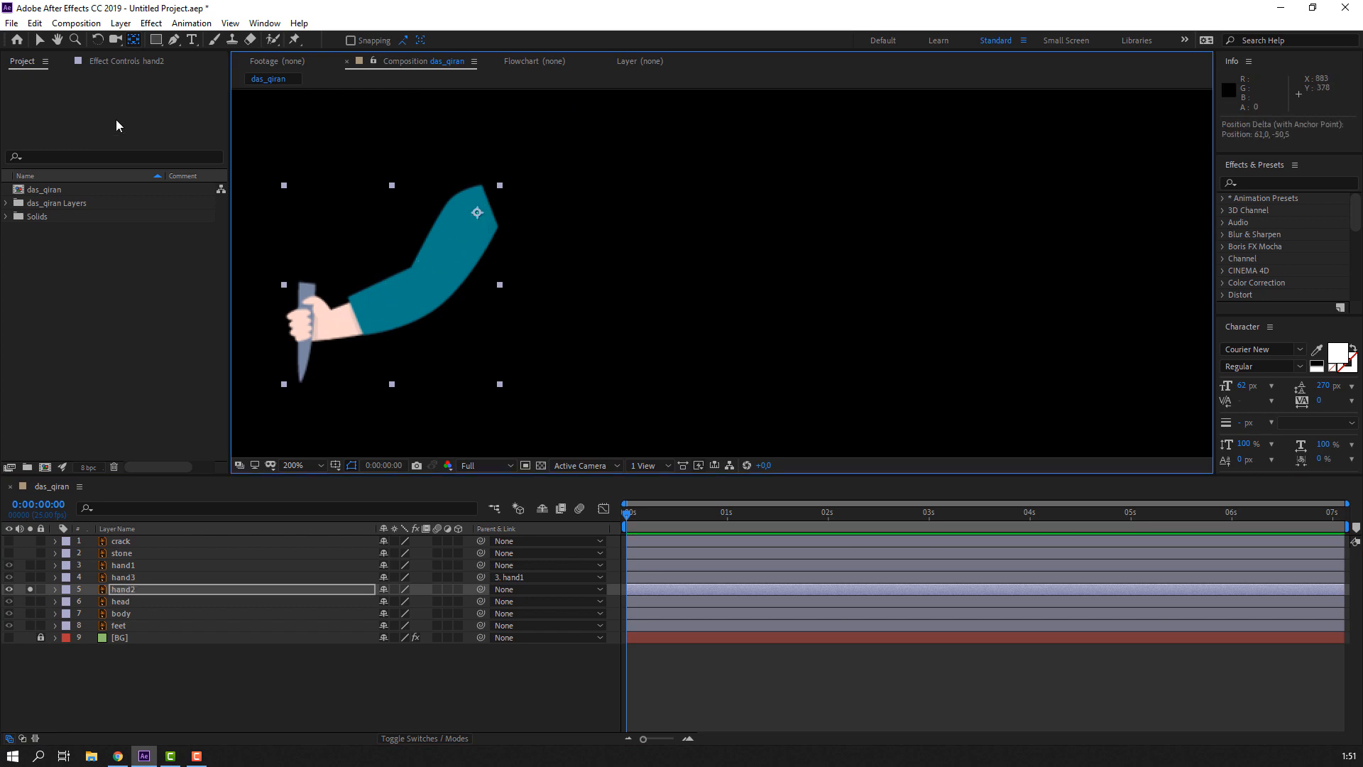
{"action": "left_click", "coordinate": [40, 43]}
{"action": "left_click", "coordinate": [30, 590]}
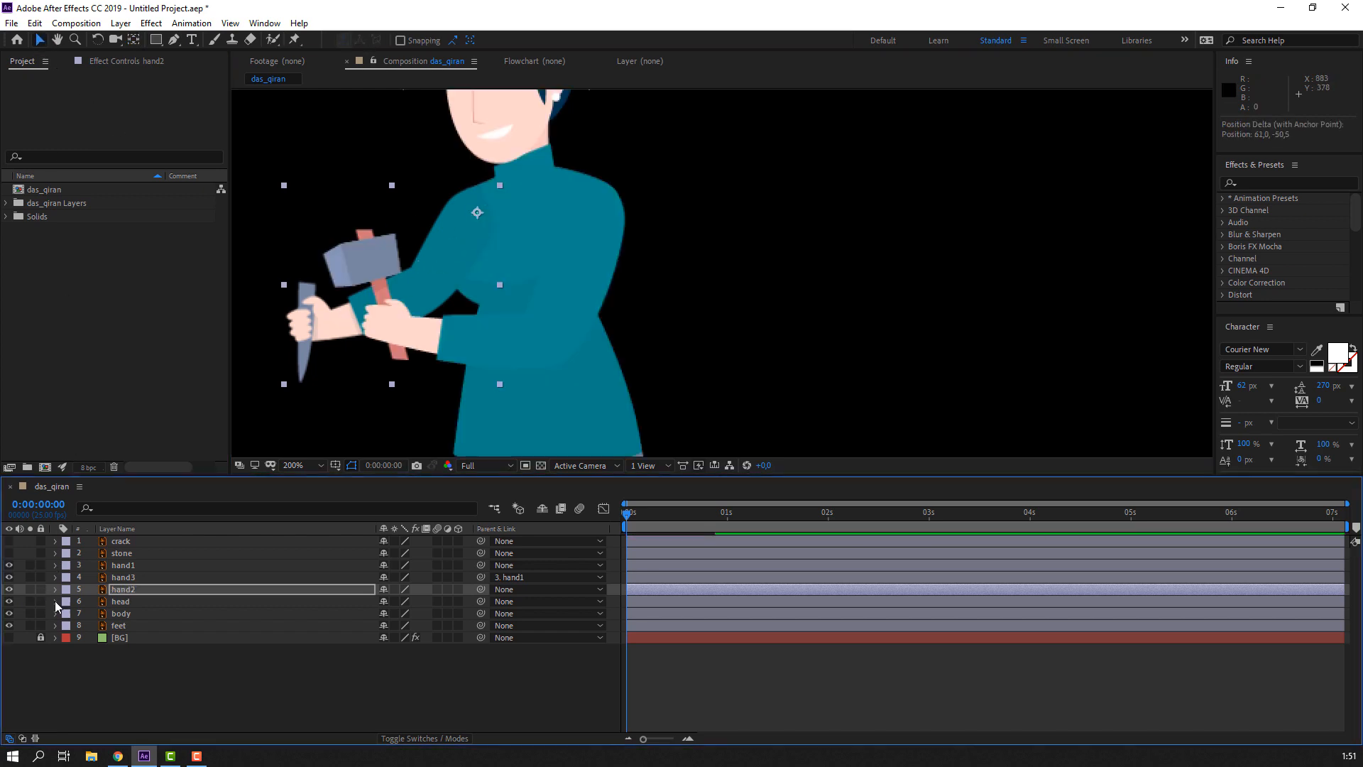
- Isolate the body layer, move its anchor point down to the centre of the waist, and end the solo
{"action": "left_click", "coordinate": [121, 614]}
{"action": "left_click", "coordinate": [29, 613]}
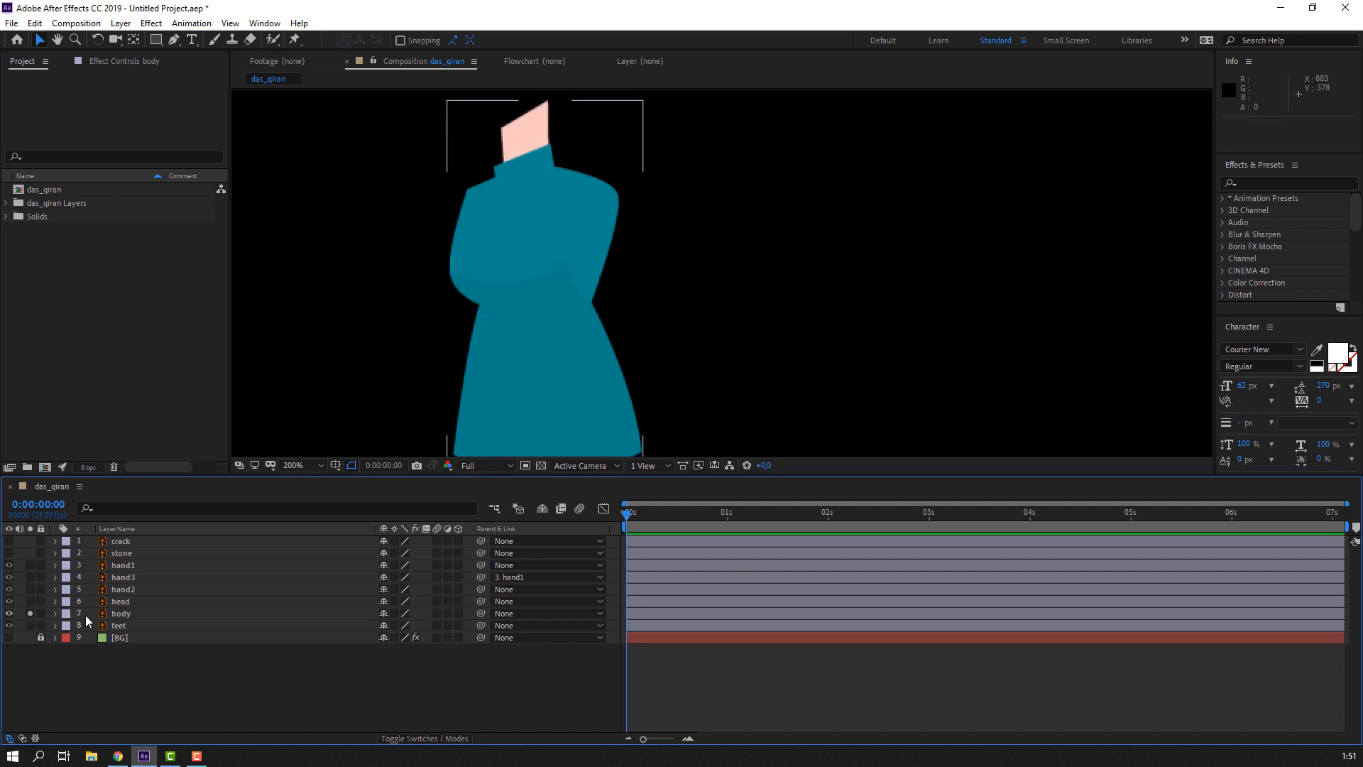
{"action": "left_click", "coordinate": [119, 614]}
{"action": "scroll", "coordinate": [411, 339], "scroll_direction": "down", "scroll_amount": 1}
{"action": "left_click", "coordinate": [134, 40]}
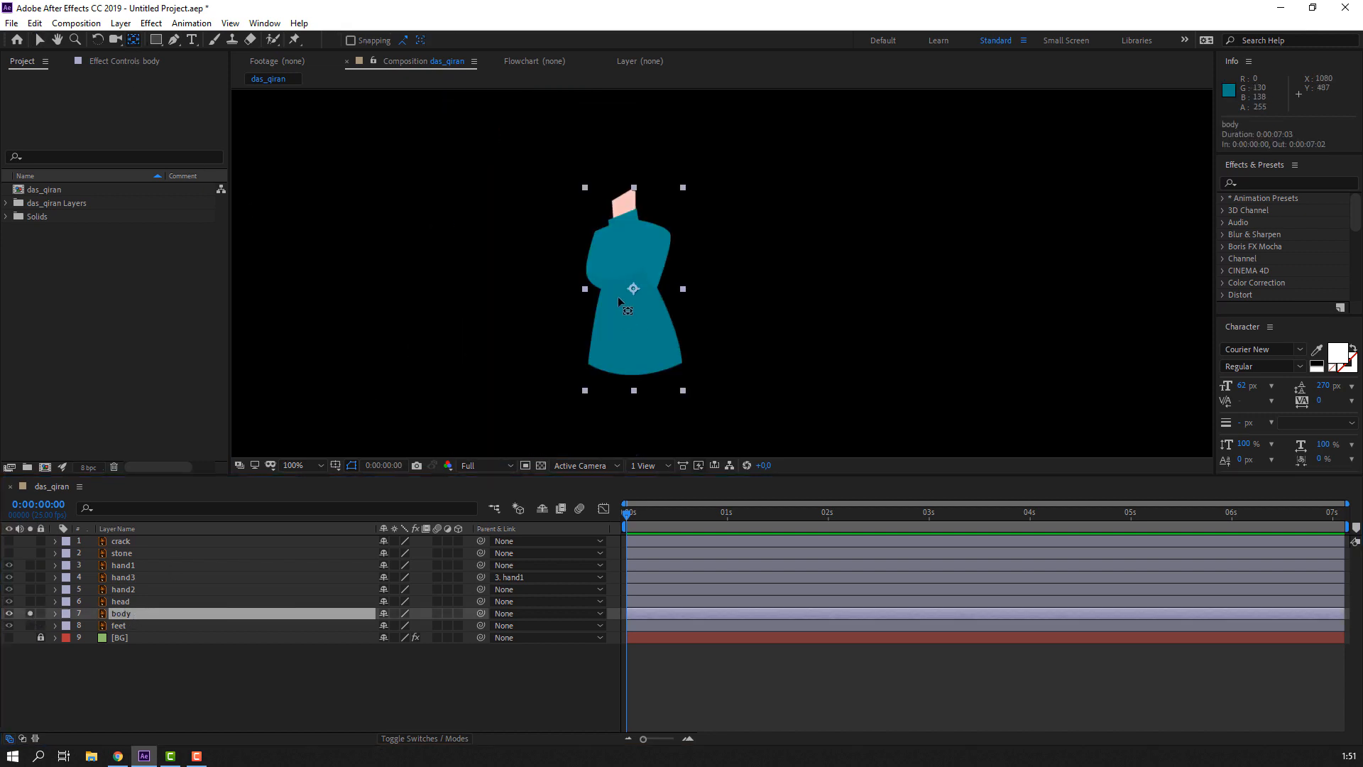
{"action": "left_click_drag", "start_coordinate": [634, 288], "coordinate": [639, 359]}
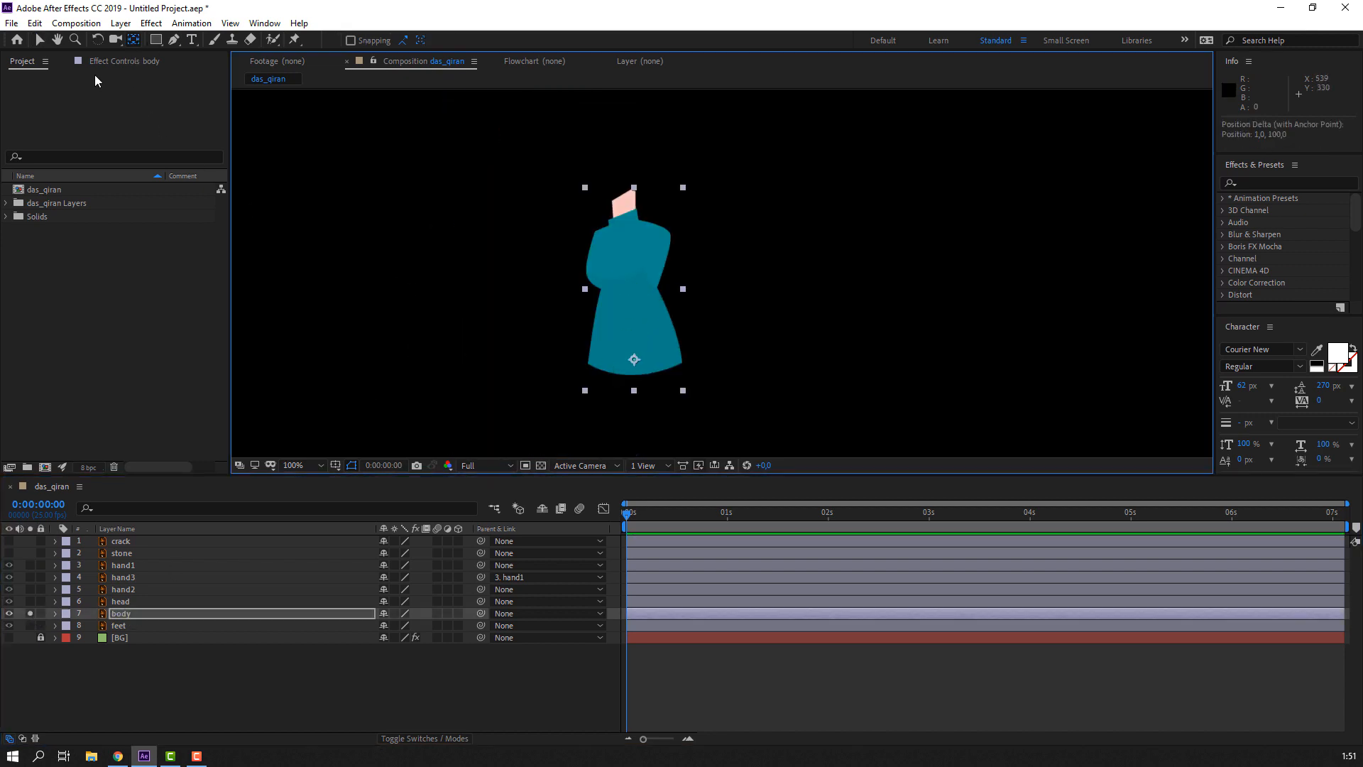
{"action": "left_click", "coordinate": [40, 41]}
{"action": "left_click", "coordinate": [30, 613]}
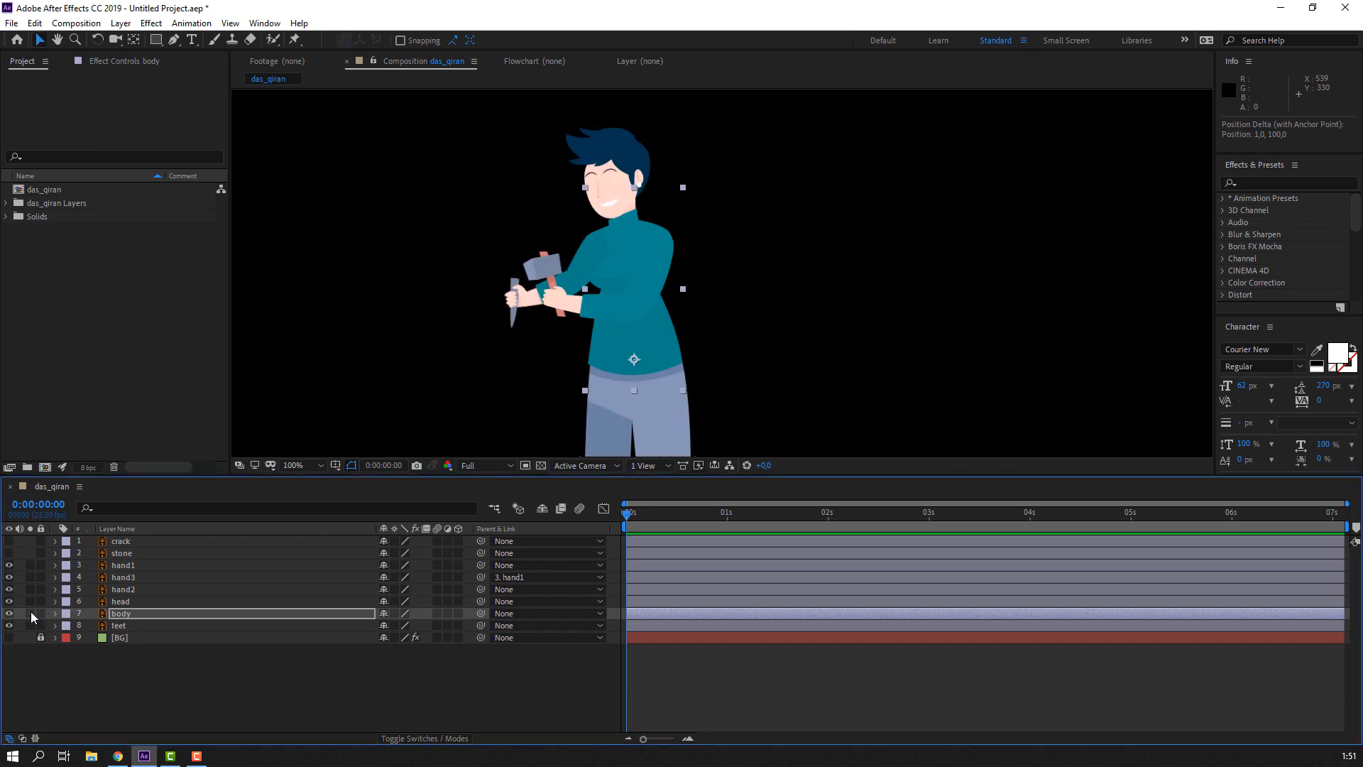
{"action": "left_click", "coordinate": [134, 661]}
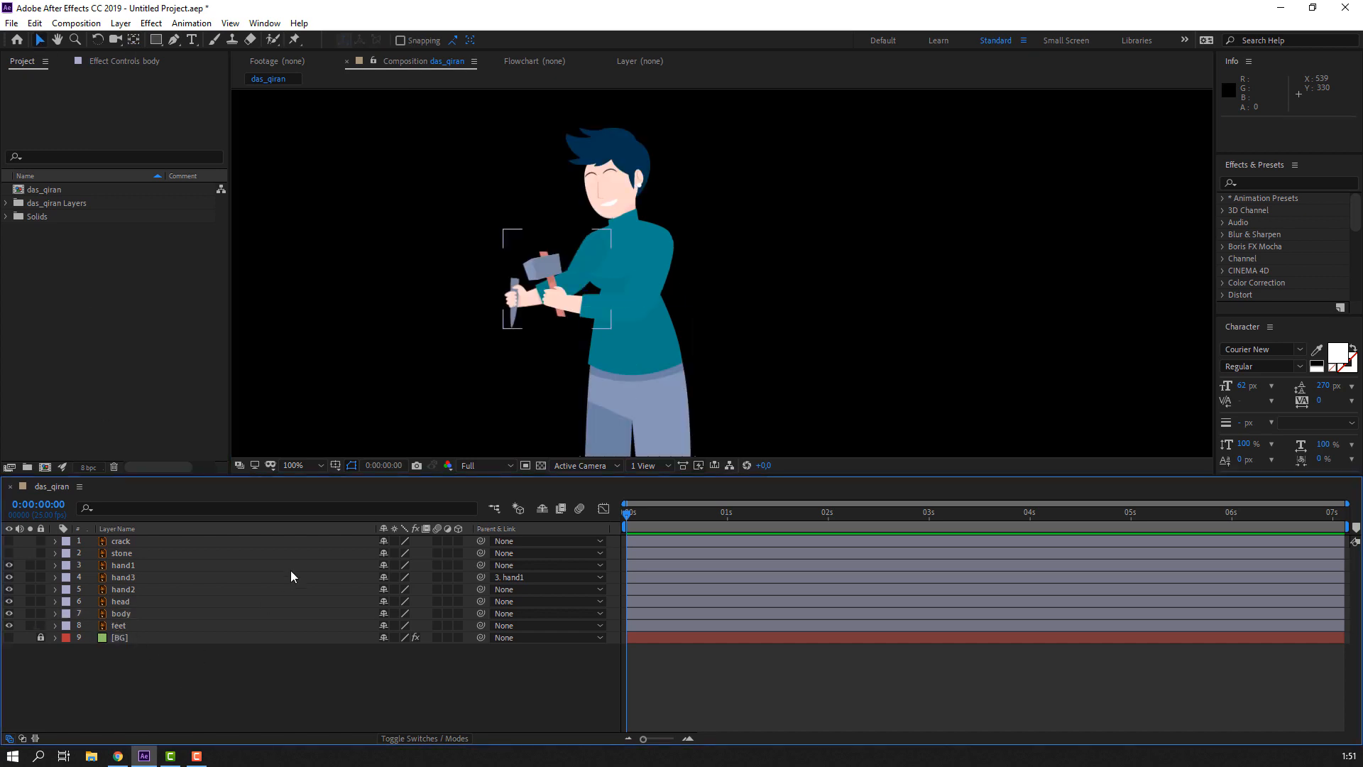
- Solo the head layer and move its anchor point down to the chin, undoing any accidental move of the head itself
{"action": "left_click", "coordinate": [139, 616]}
{"action": "left_click", "coordinate": [126, 659]}
{"action": "left_click", "coordinate": [139, 602]}
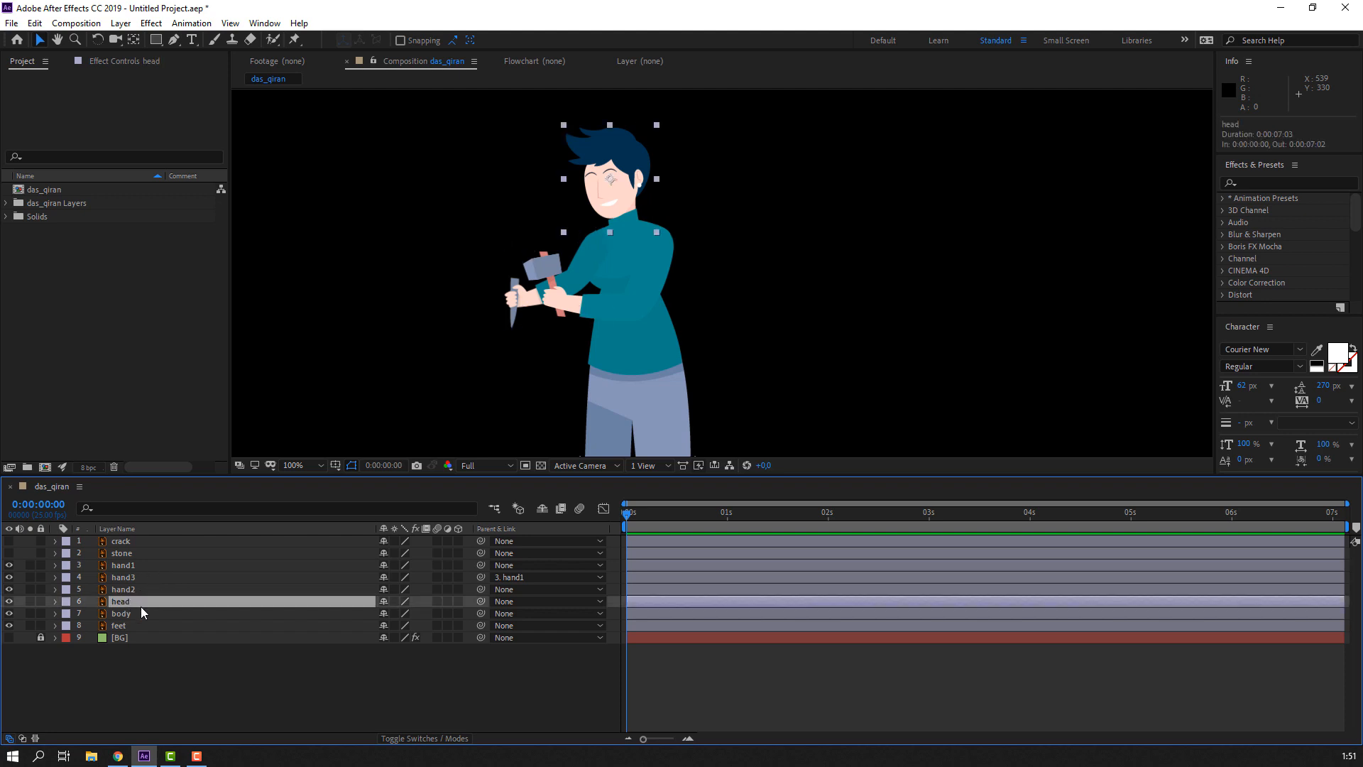
{"action": "left_click", "coordinate": [30, 601]}
{"action": "scroll", "coordinate": [616, 314], "scroll_direction": "up", "scroll_amount": 4}
{"action": "left_click_drag", "start_coordinate": [427, 336], "coordinate": [687, 223]}
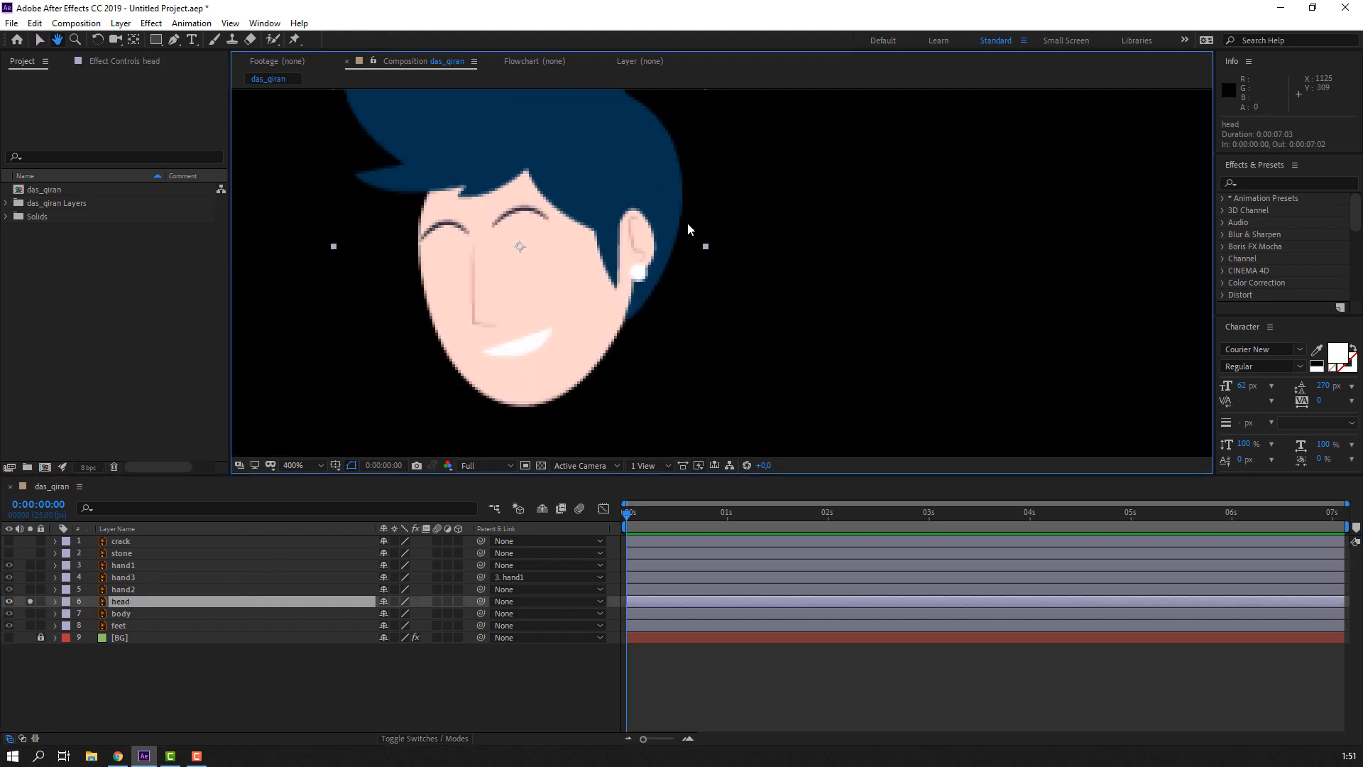
{"action": "left_click_drag", "start_coordinate": [522, 246], "coordinate": [526, 390]}
{"action": "key", "text": "ctrl+z"}
{"action": "left_click", "coordinate": [134, 40]}
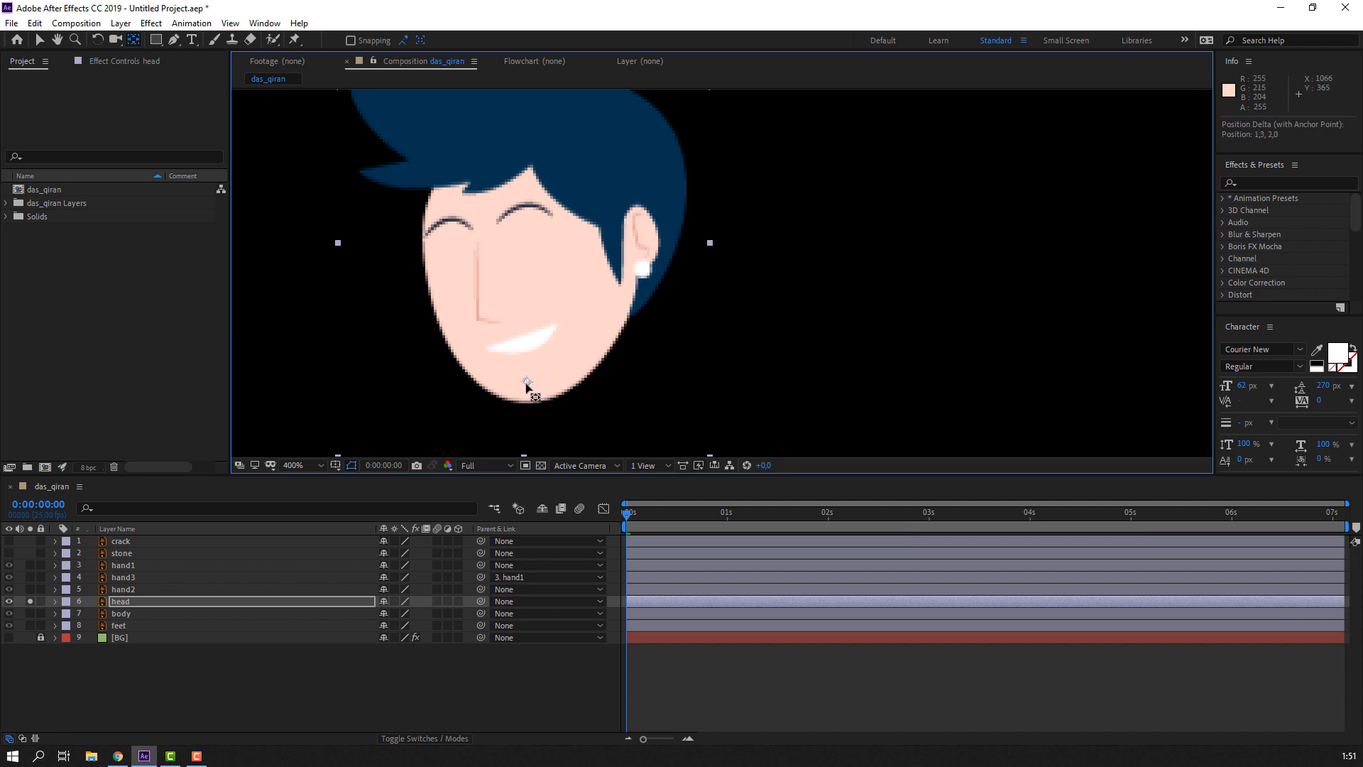
{"action": "left_click", "coordinate": [41, 40]}
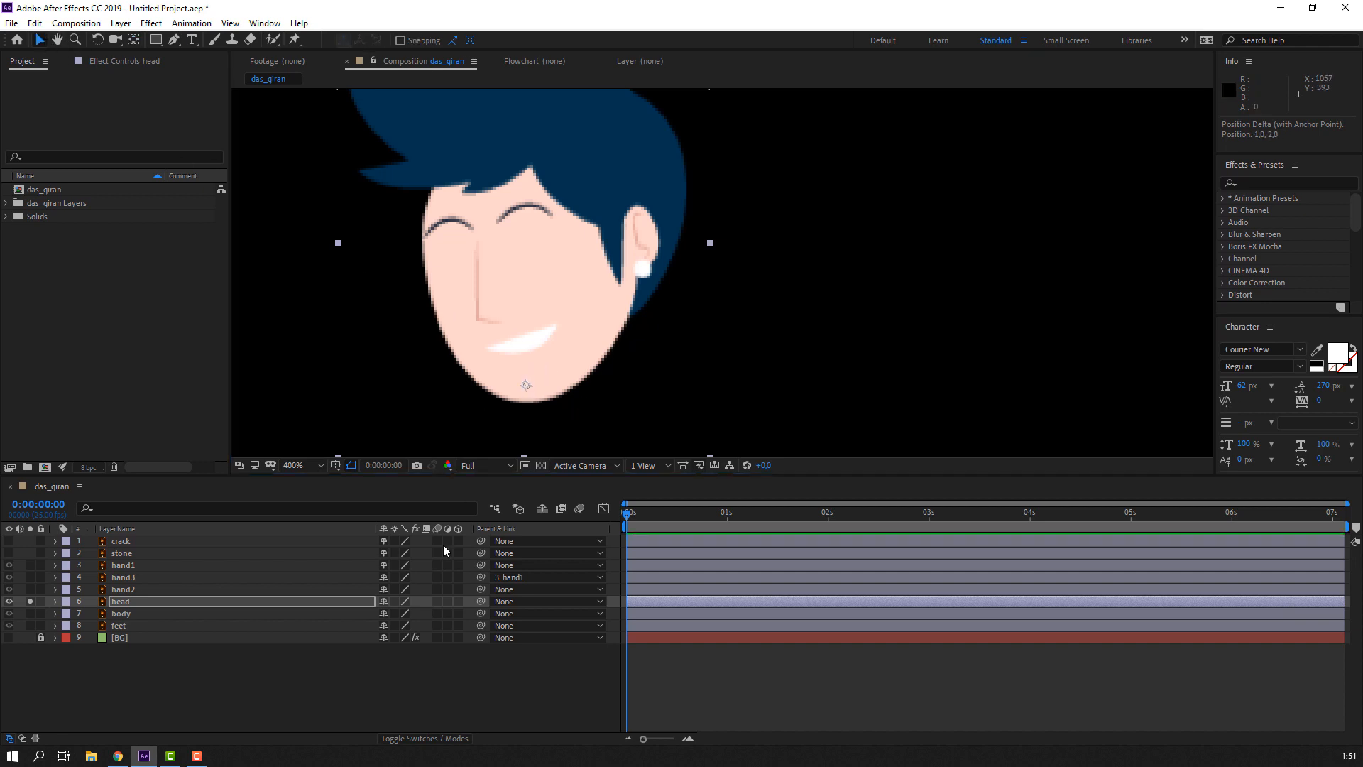
{"action": "left_click", "coordinate": [290, 703]}
- Show the transparency grid and draw a small upright ellipse, about 4 by 9 px, in the empty area beside the face
{"action": "left_click_drag", "start_coordinate": [414, 246], "coordinate": [580, 240]}
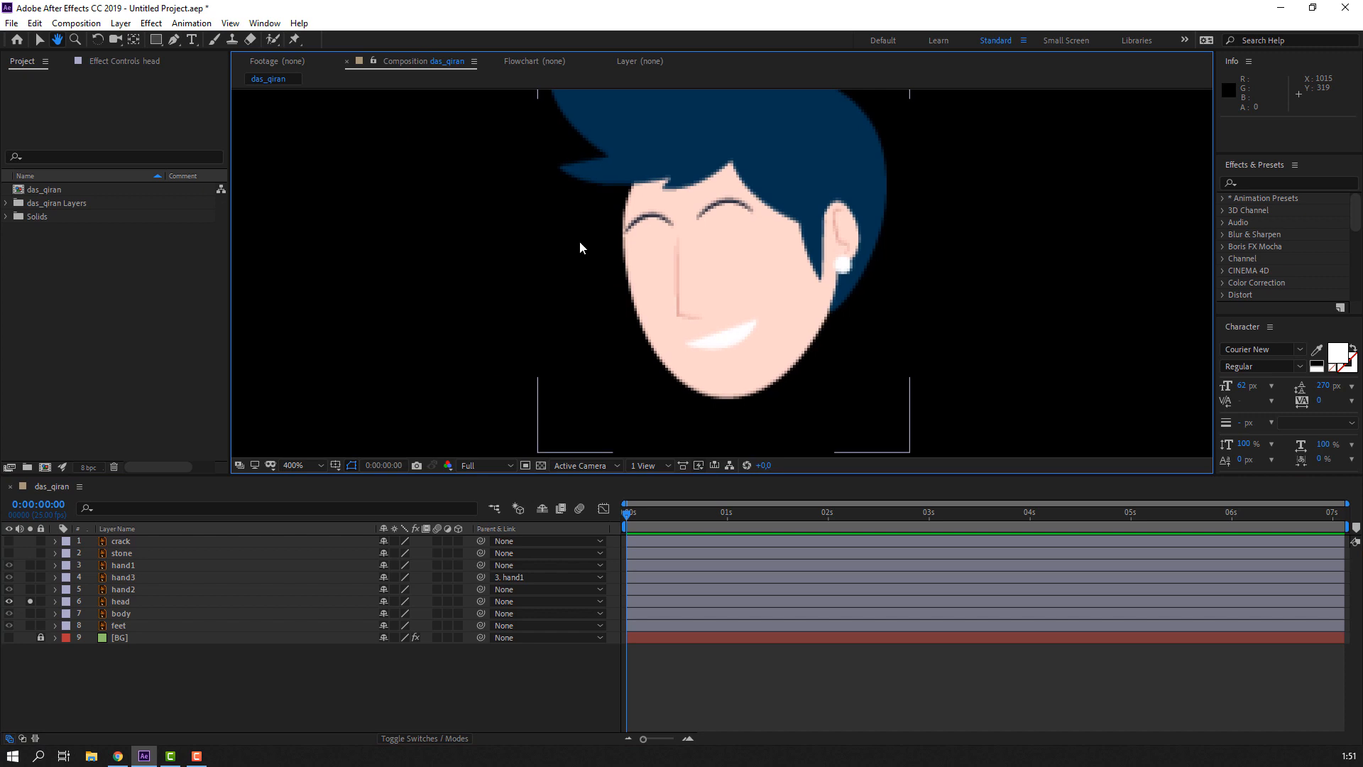
{"action": "left_click", "coordinate": [541, 466]}
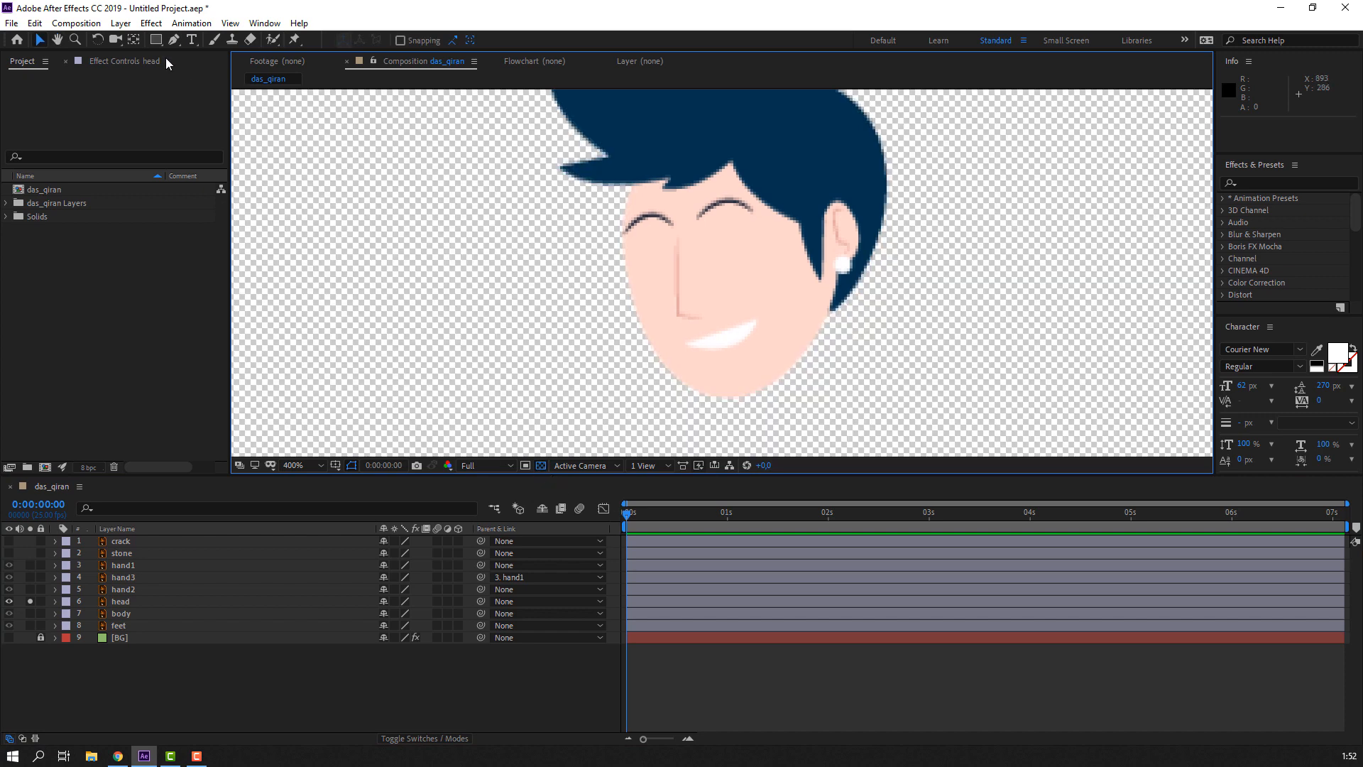
{"action": "left_click_drag", "start_coordinate": [156, 41], "coordinate": [206, 79]}
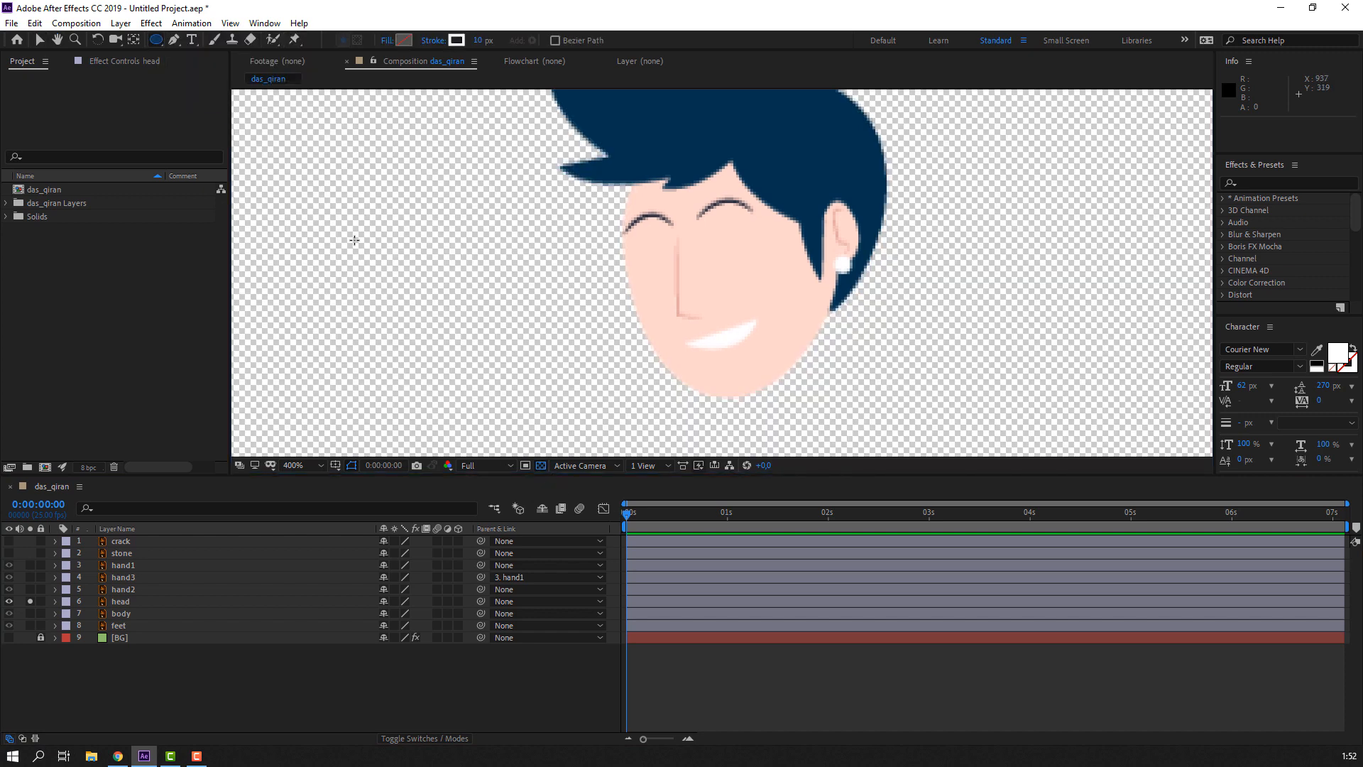
{"action": "mouse_move", "coordinate": [351, 223]}
{"action": "left_mouse_down"}
{"action": "mouse_move", "coordinate": [374, 256]}
{"action": "mouse_move", "coordinate": [364, 250]}
{"action": "left_mouse_up"}
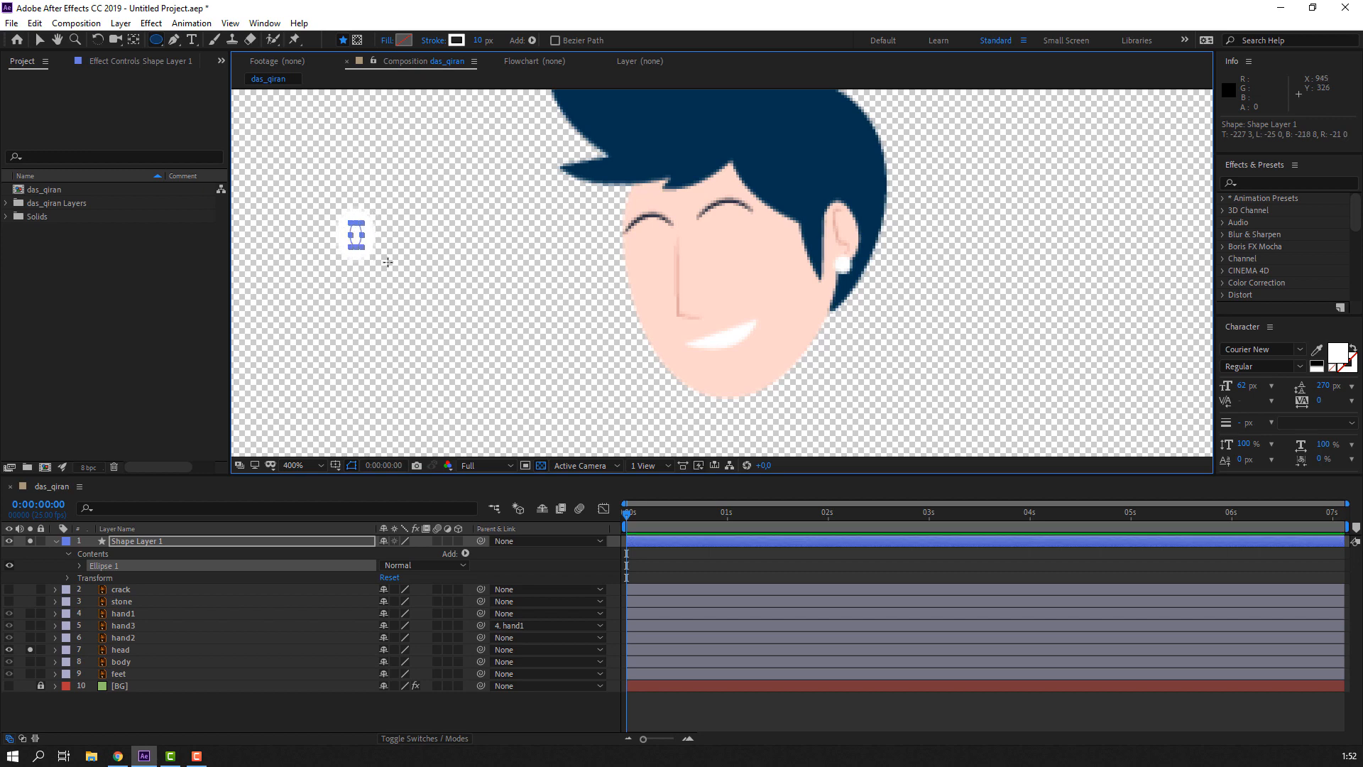
- Remove the stroke from the small ellipse beside the face
{"action": "left_click", "coordinate": [39, 40]}
{"action": "left_click", "coordinate": [547, 41]}
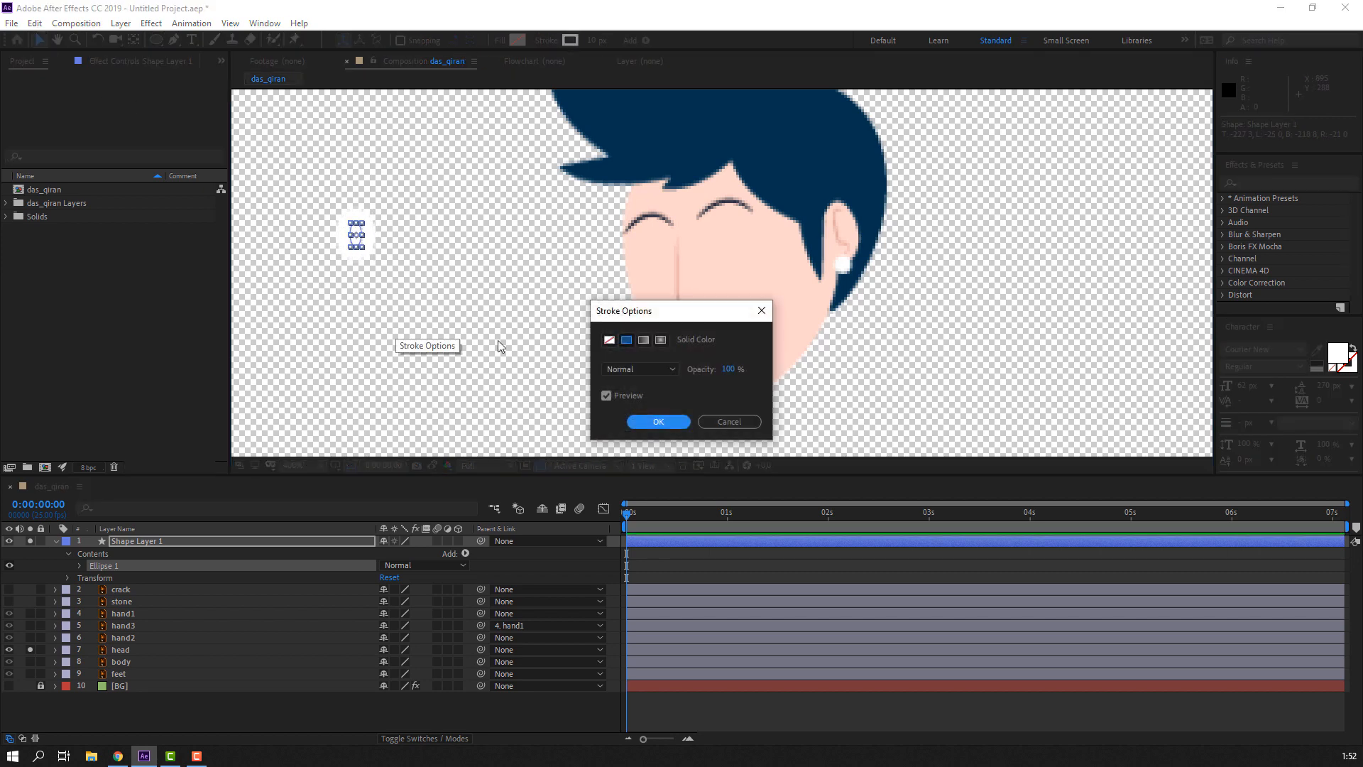
{"action": "left_click", "coordinate": [609, 339]}
{"action": "left_click", "coordinate": [659, 422]}
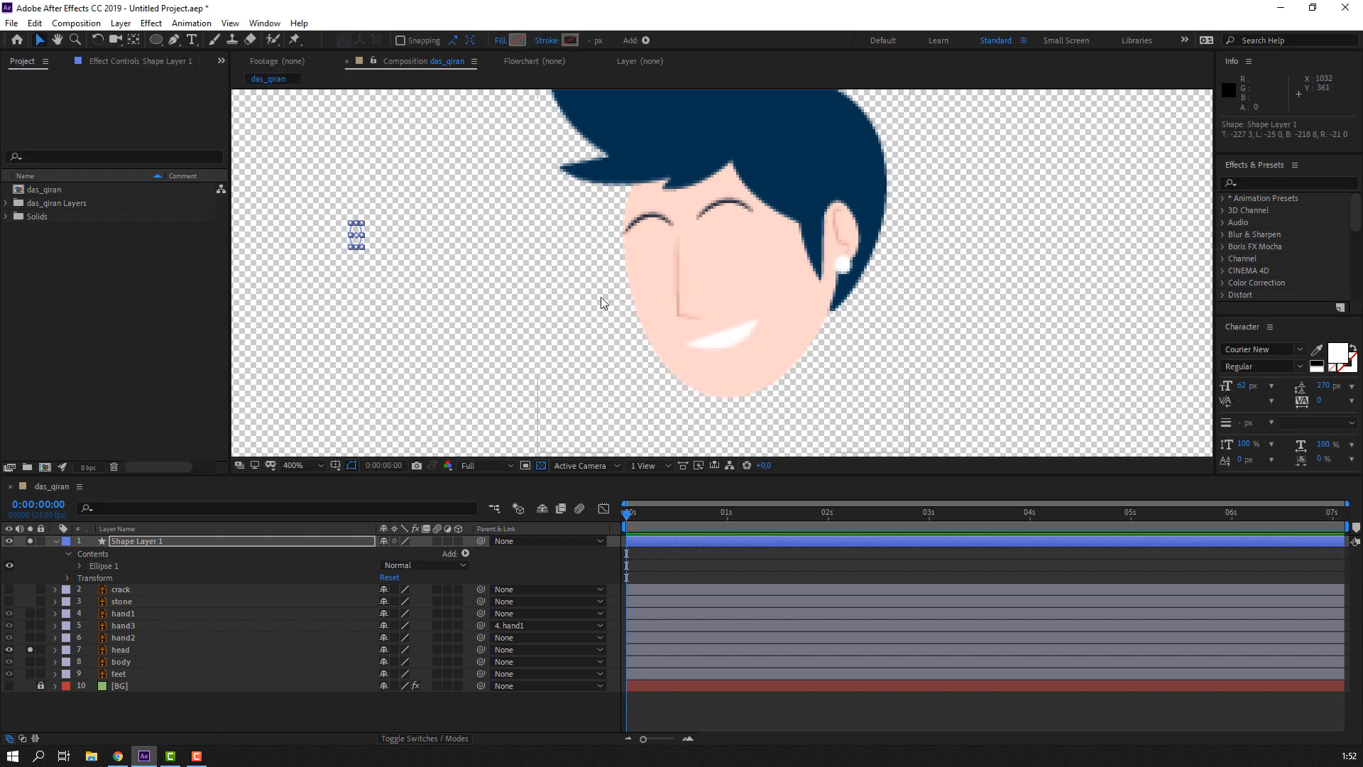
- Set the ellipse's fill to the dark colour 262421
{"action": "left_click", "coordinate": [518, 41]}
{"action": "left_click", "coordinate": [149, 543]}
{"action": "left_click", "coordinate": [97, 591]}
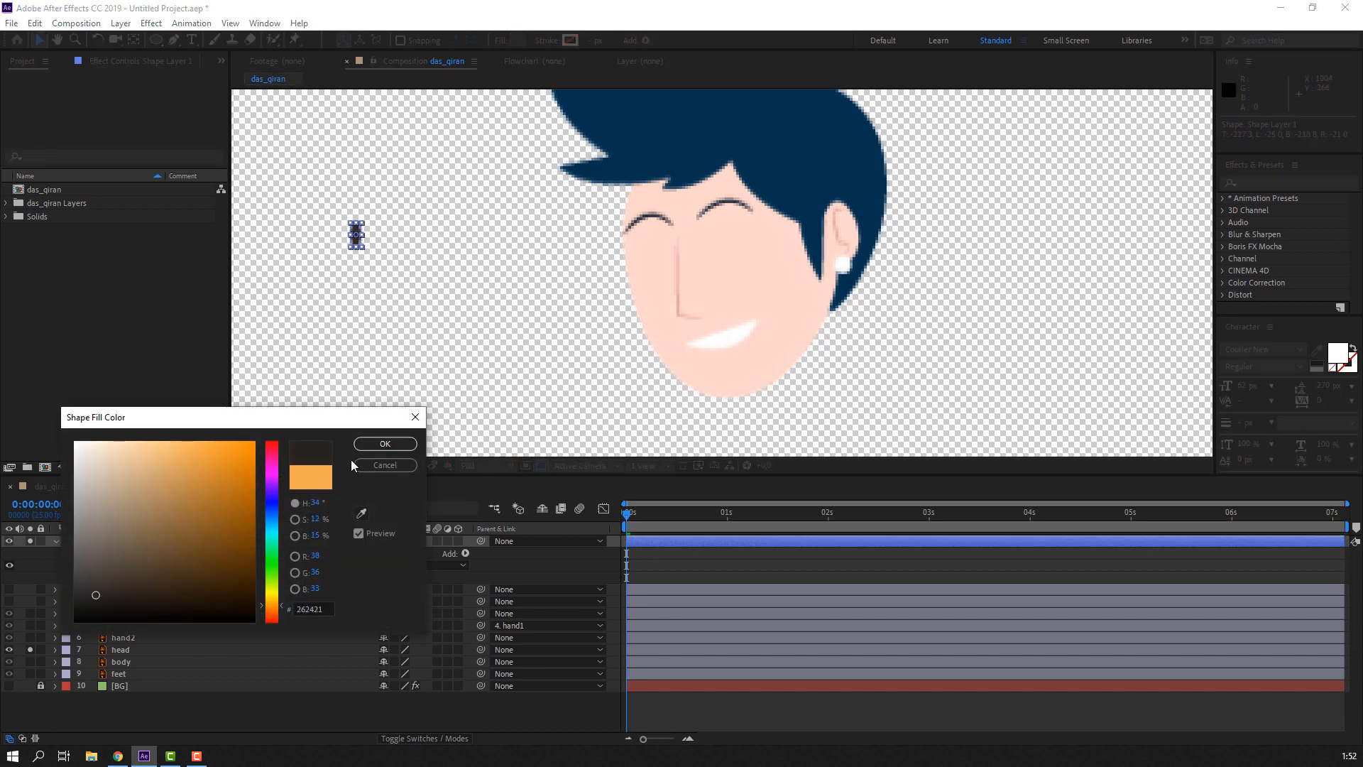
{"action": "left_click", "coordinate": [373, 444]}
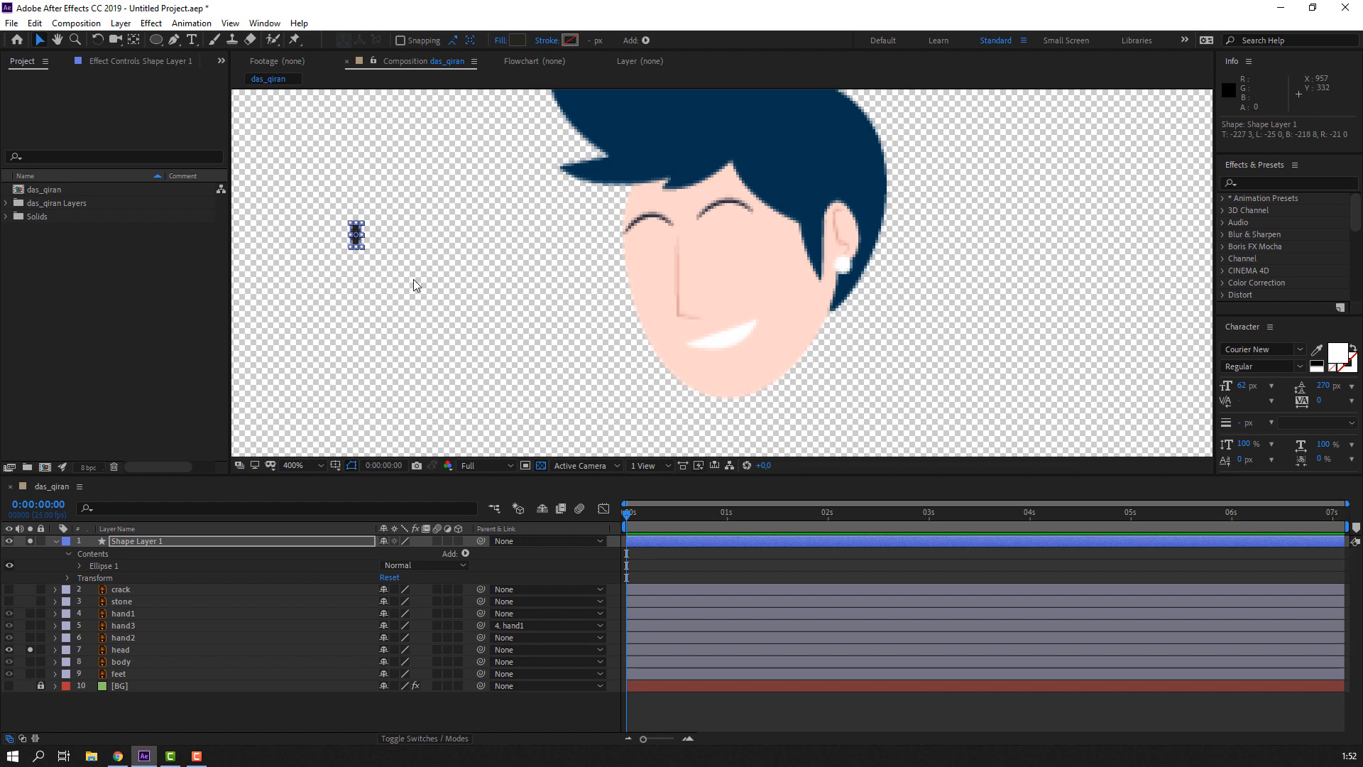
- Move the dark ellipse onto the face as an eye beneath the outer eyebrow, beside the nose line
{"action": "scroll", "coordinate": [369, 248], "scroll_direction": "up", "scroll_amount": 2}
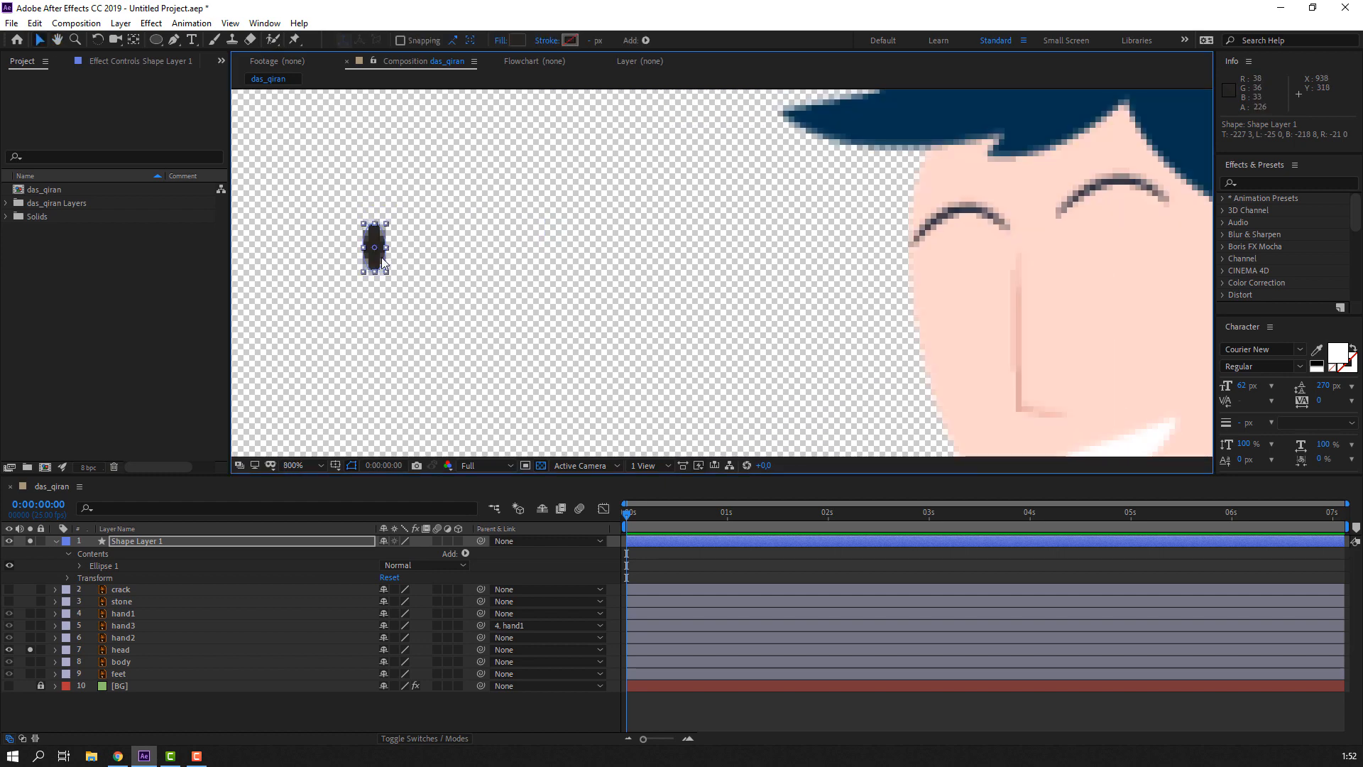
{"action": "left_click_drag", "start_coordinate": [381, 257], "coordinate": [970, 284]}
{"action": "left_click", "coordinate": [785, 297]}
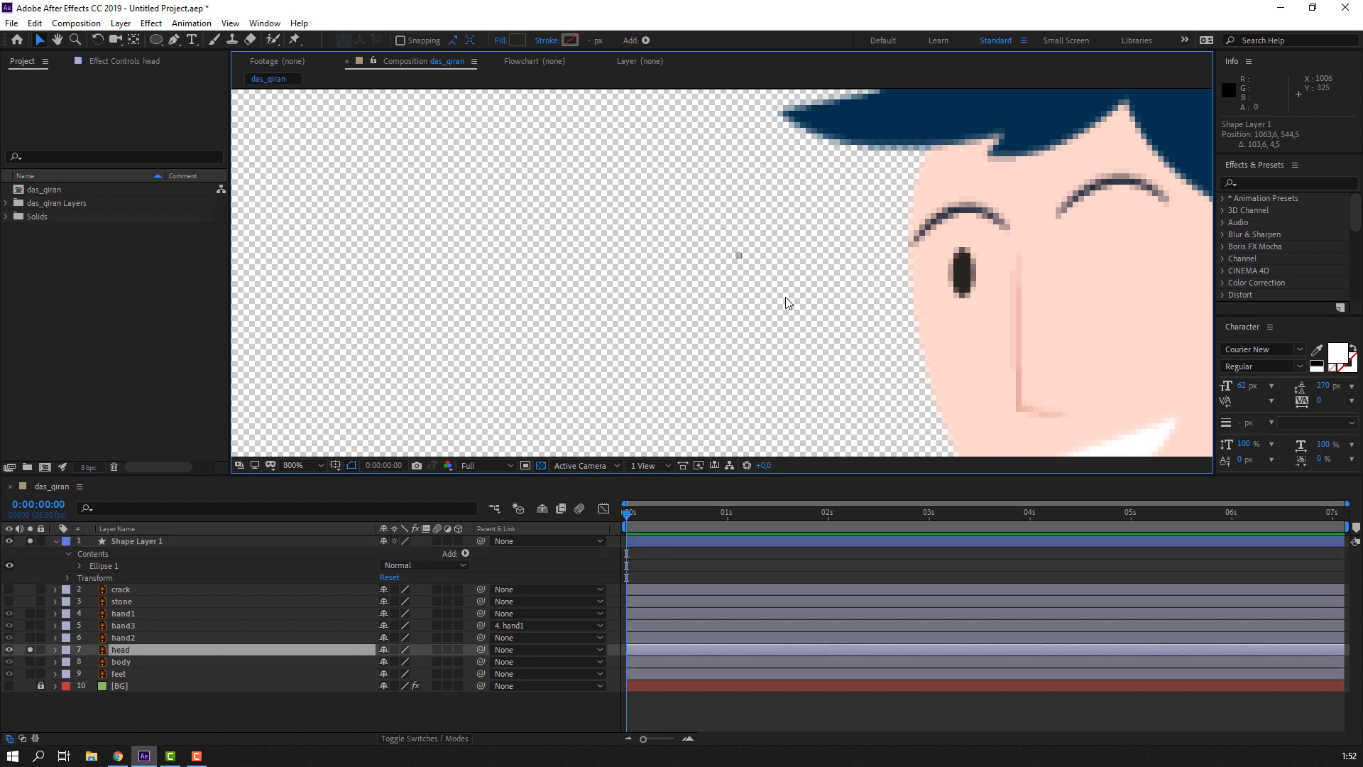
{"action": "scroll", "coordinate": [786, 297], "scroll_direction": "down", "scroll_amount": 3}
{"action": "scroll", "coordinate": [706, 284], "scroll_direction": "up", "scroll_amount": 3}
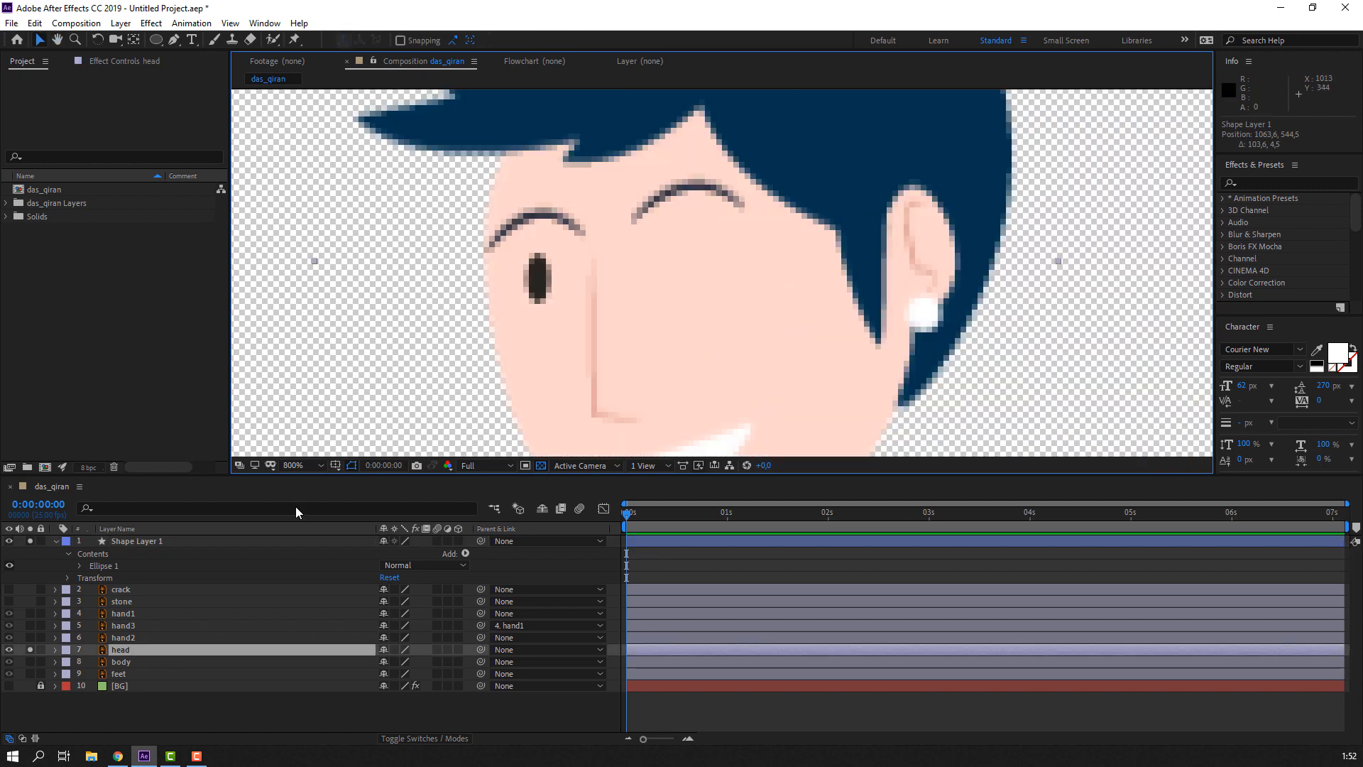
- Collapse Shape Layer 1, end the solo on it and the head layer, and show the BG layer
{"action": "left_click", "coordinate": [54, 541]}
{"action": "left_click", "coordinate": [126, 544]}
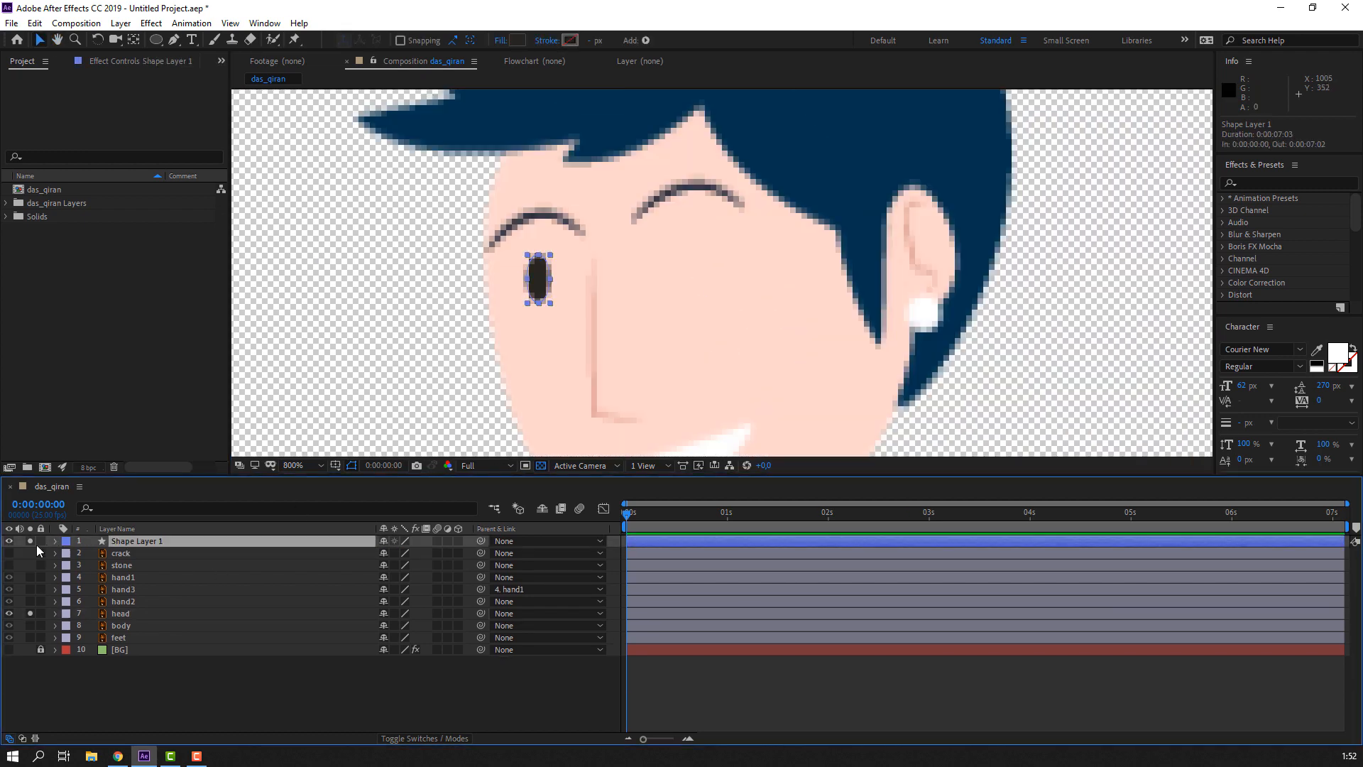
{"action": "left_click", "coordinate": [30, 541]}
{"action": "left_click", "coordinate": [30, 614]}
{"action": "left_click", "coordinate": [9, 650]}
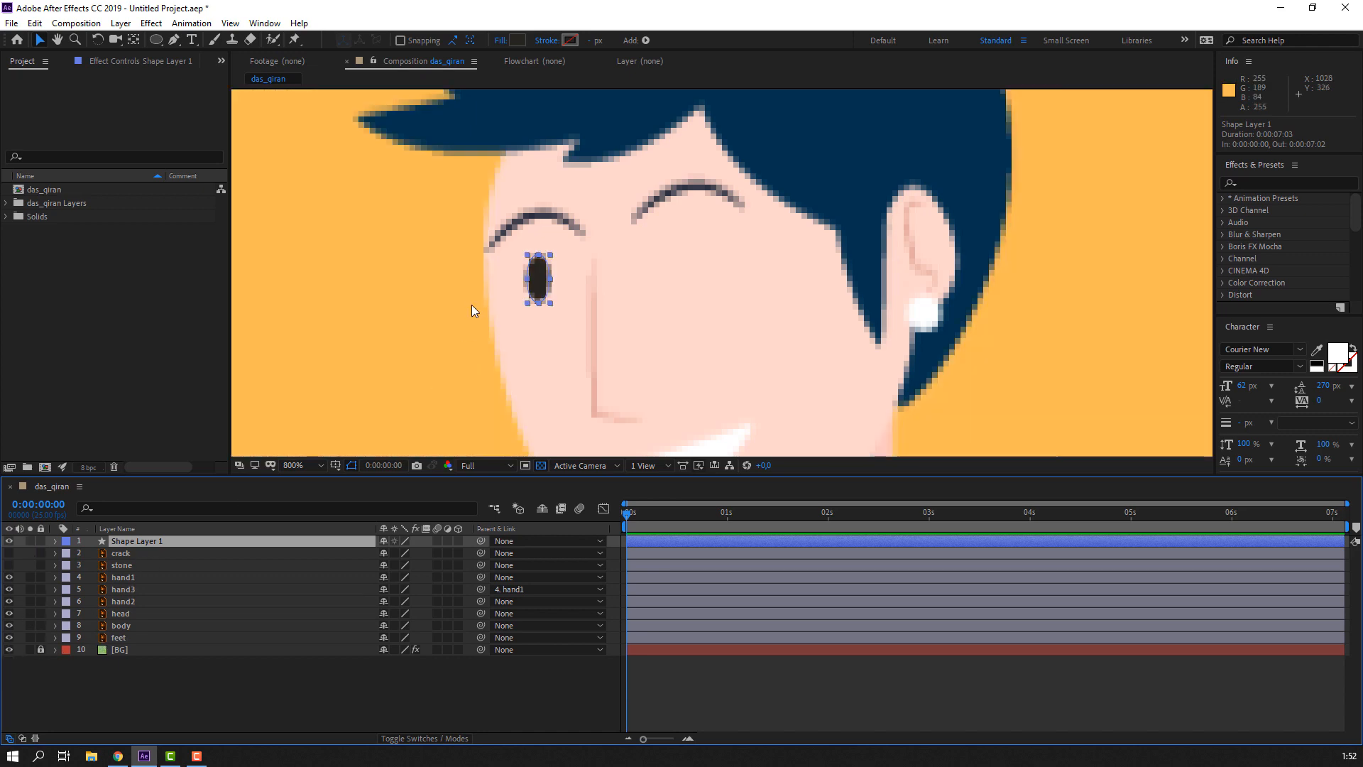
- Duplicate the eye shape and place the second eye beneath the other eyebrow
{"action": "left_click_drag", "start_coordinate": [547, 300], "coordinate": [763, 258]}
{"action": "key", "text": "ctrl+d"}
{"action": "left_click", "coordinate": [418, 307]}
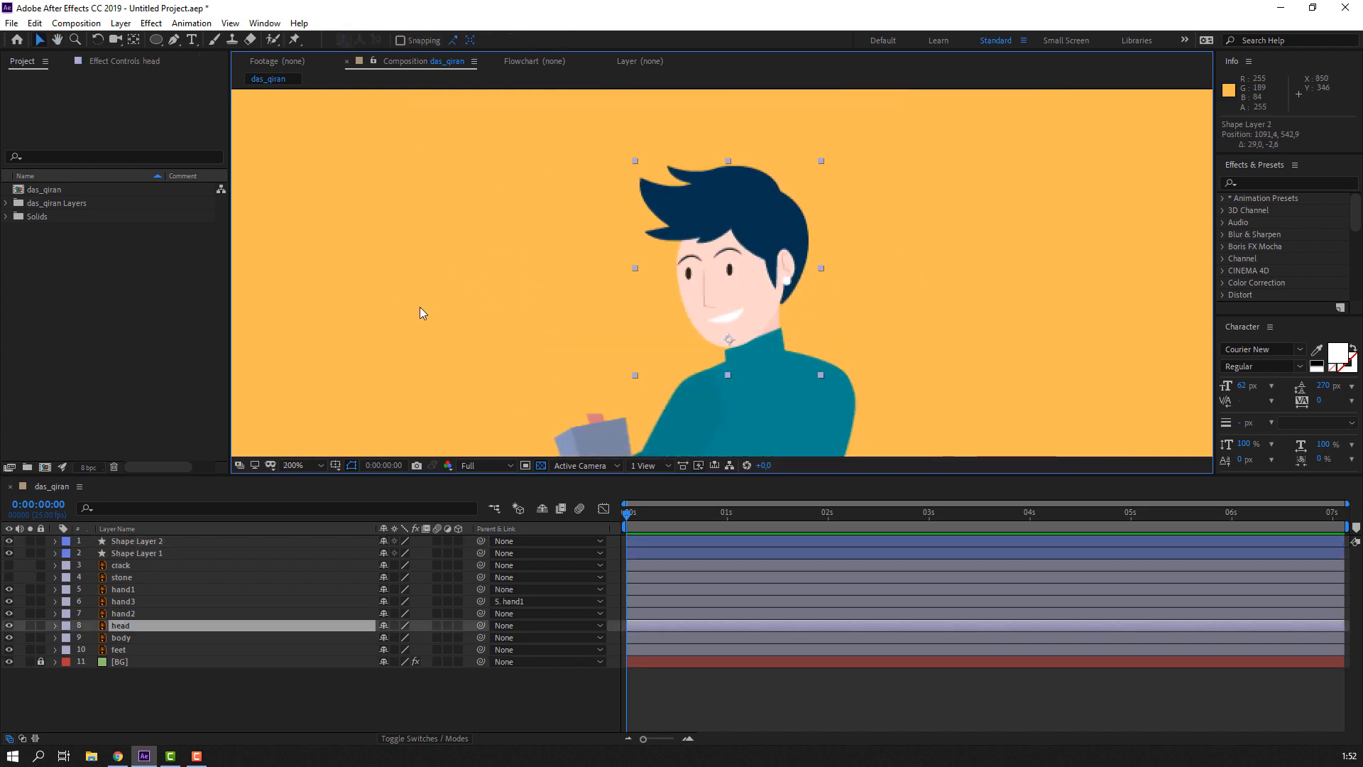
- Pre-compose both eye shape layers into a new composition named "eye"
{"action": "left_click", "coordinate": [133, 552]}
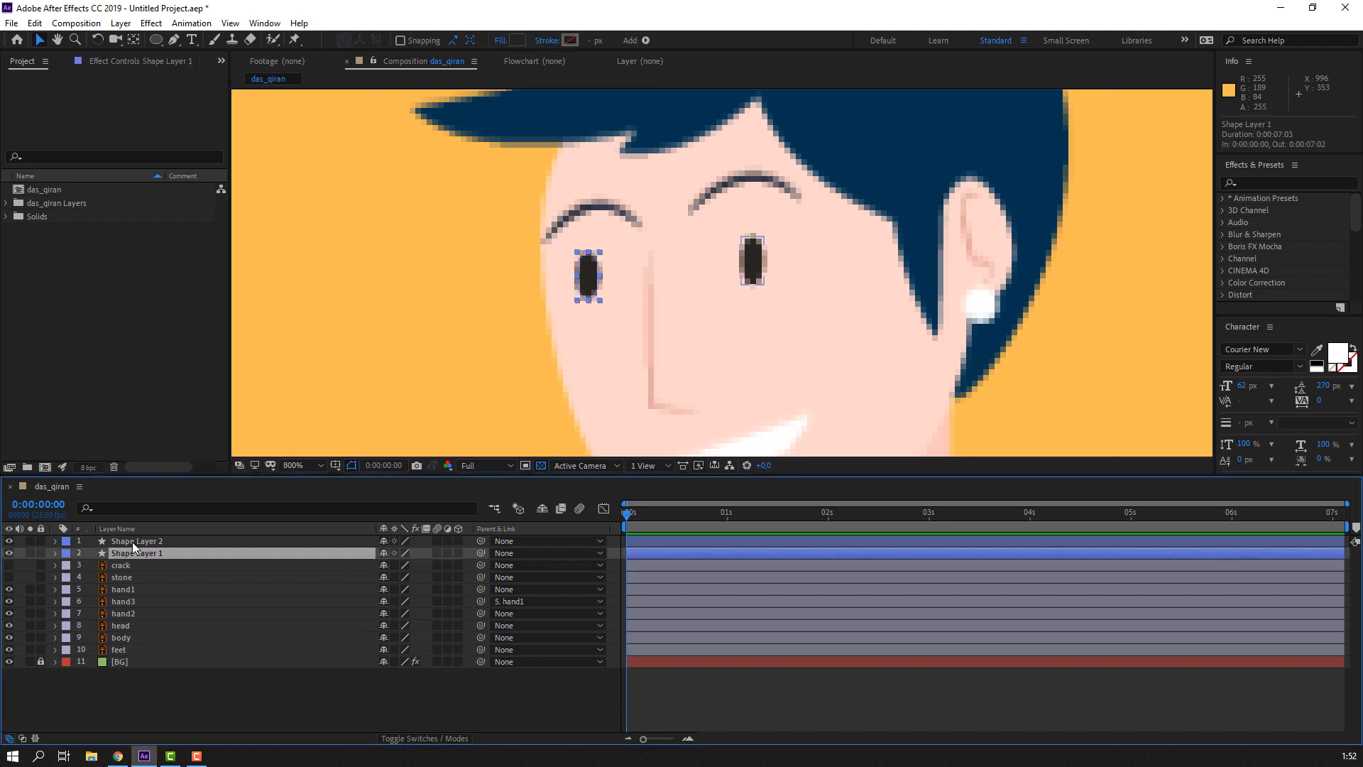
{"action": "left_click", "coordinate": [136, 541], "text": "ctrl"}
{"action": "right_click", "coordinate": [146, 547]}
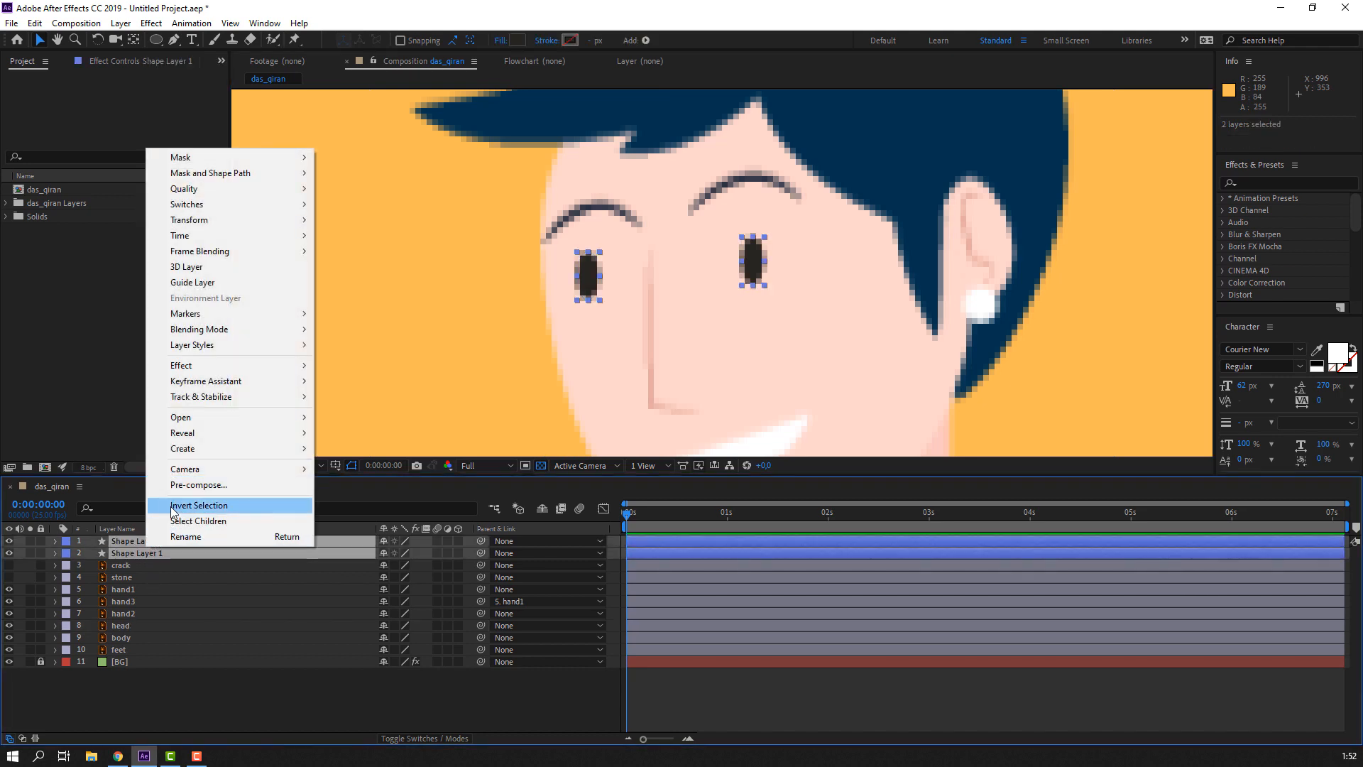
{"action": "left_click", "coordinate": [189, 488]}
{"action": "type", "text": "eye"}
{"action": "key", "text": "Return"}
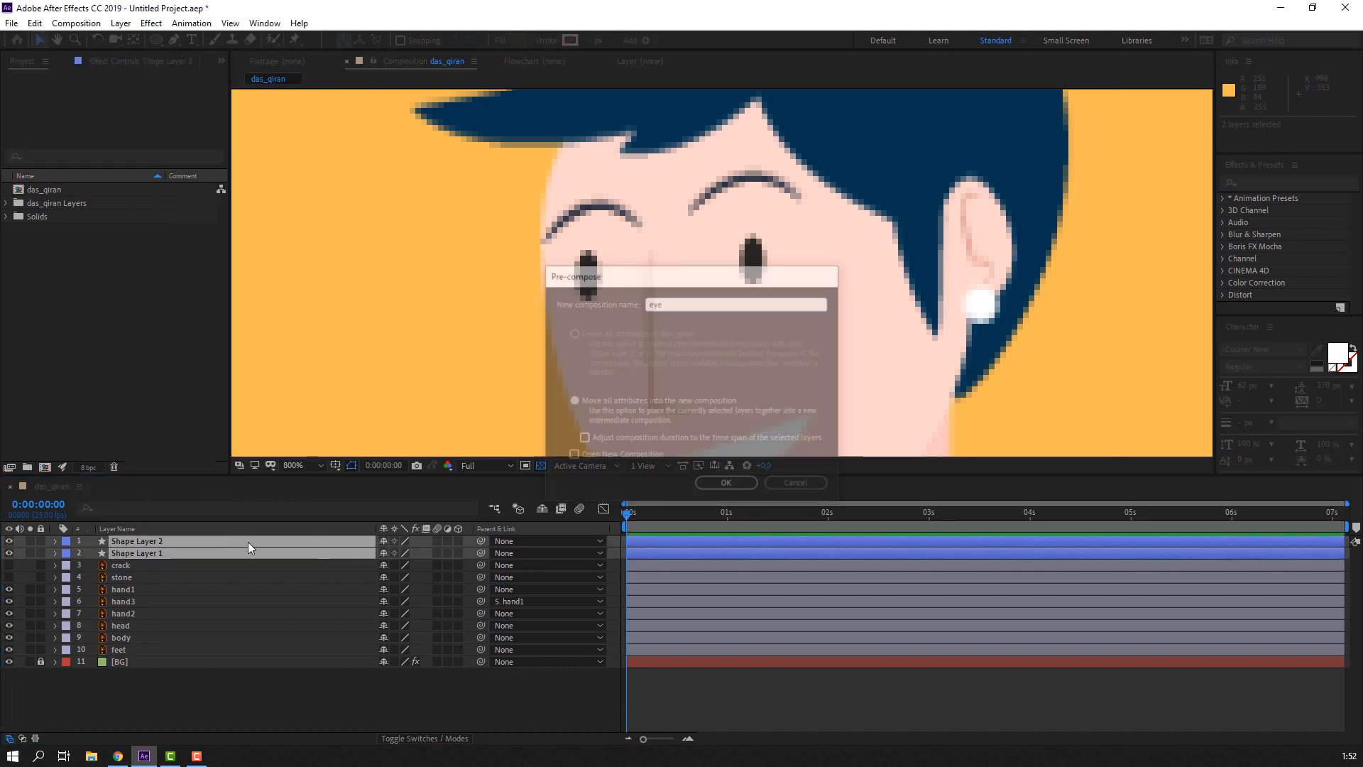
- Open the eye composition and turn off its transparency grid to work on the two eyes up close
{"action": "double_click", "coordinate": [129, 539]}
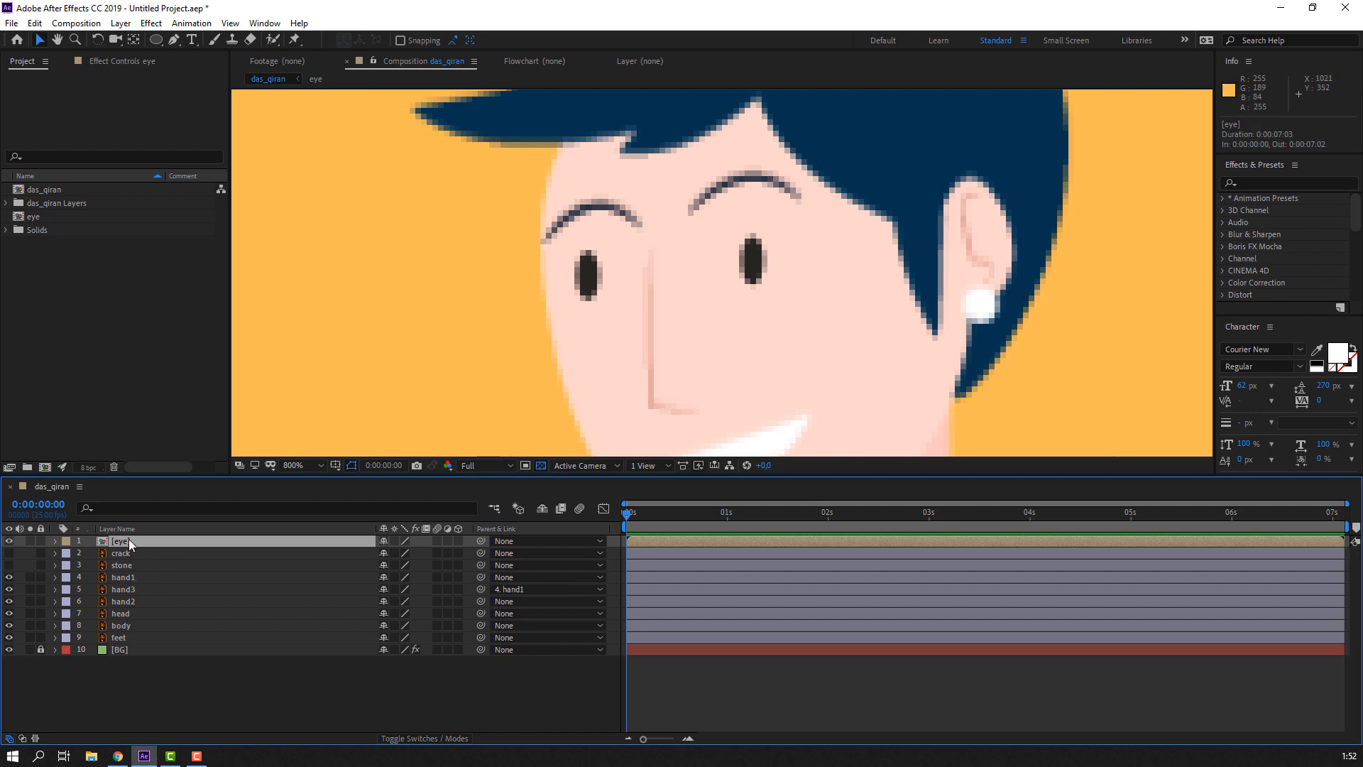
{"action": "scroll", "coordinate": [585, 305], "scroll_direction": "down", "scroll_amount": 8}
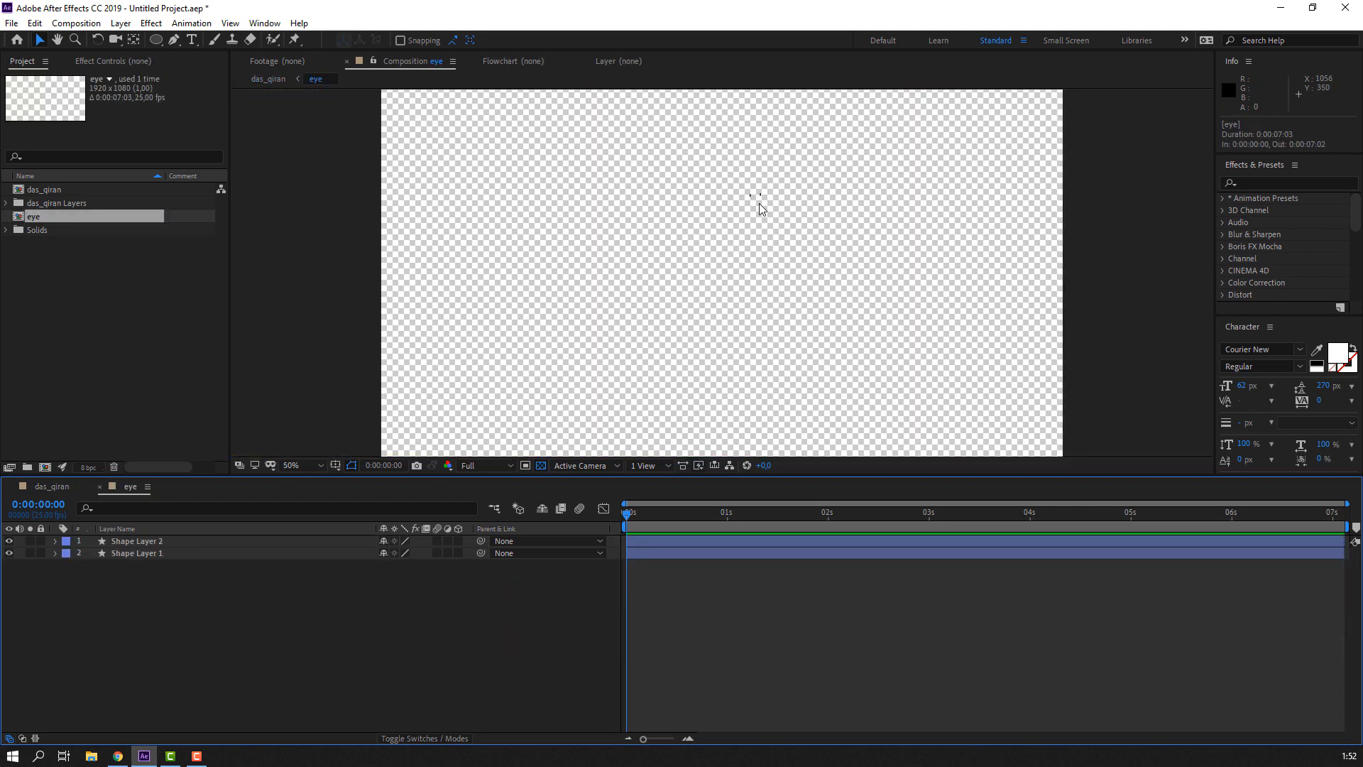
{"action": "scroll", "coordinate": [759, 203], "scroll_direction": "up", "scroll_amount": 1}
{"action": "left_click_drag", "start_coordinate": [758, 296], "coordinate": [679, 408]}
{"action": "left_click", "coordinate": [541, 466]}
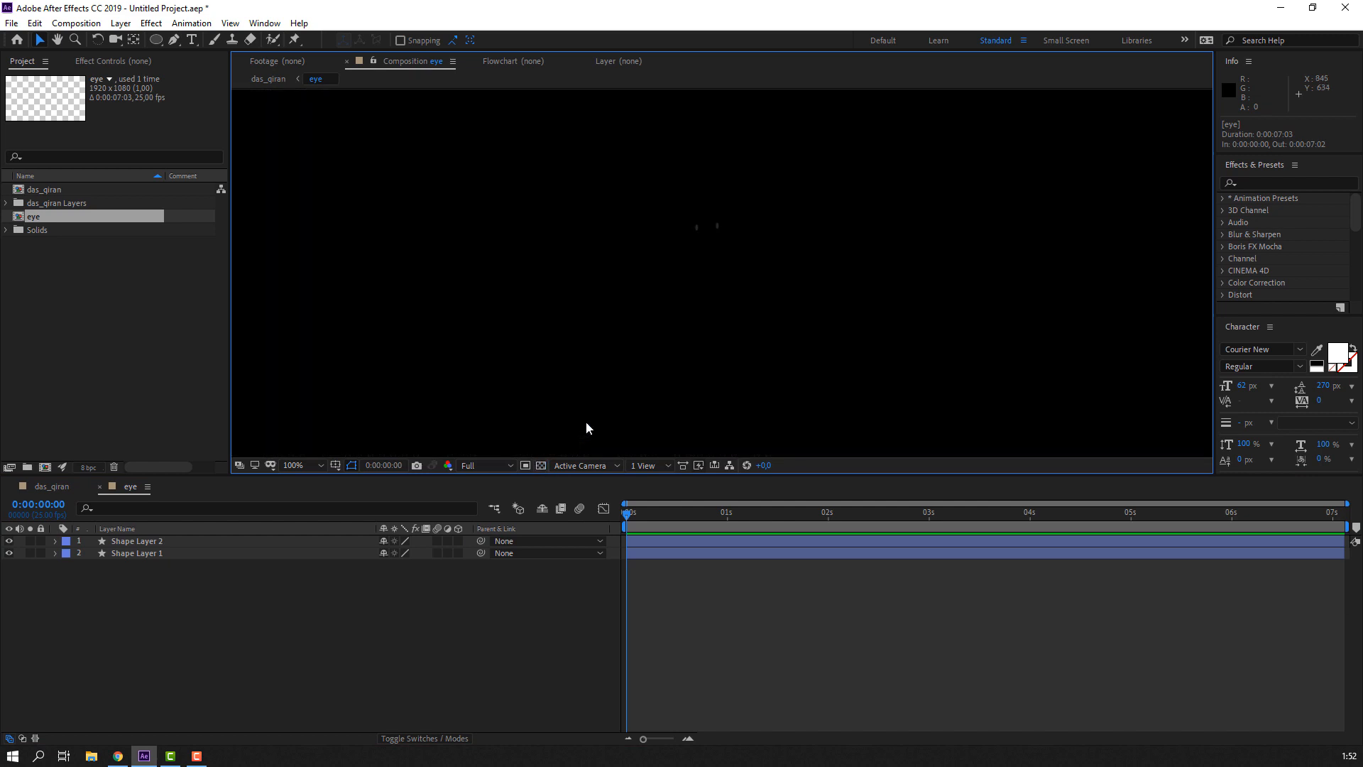
{"action": "left_click_drag", "start_coordinate": [722, 220], "coordinate": [654, 386]}
{"action": "scroll", "coordinate": [674, 276], "scroll_direction": "up", "scroll_amount": 1}
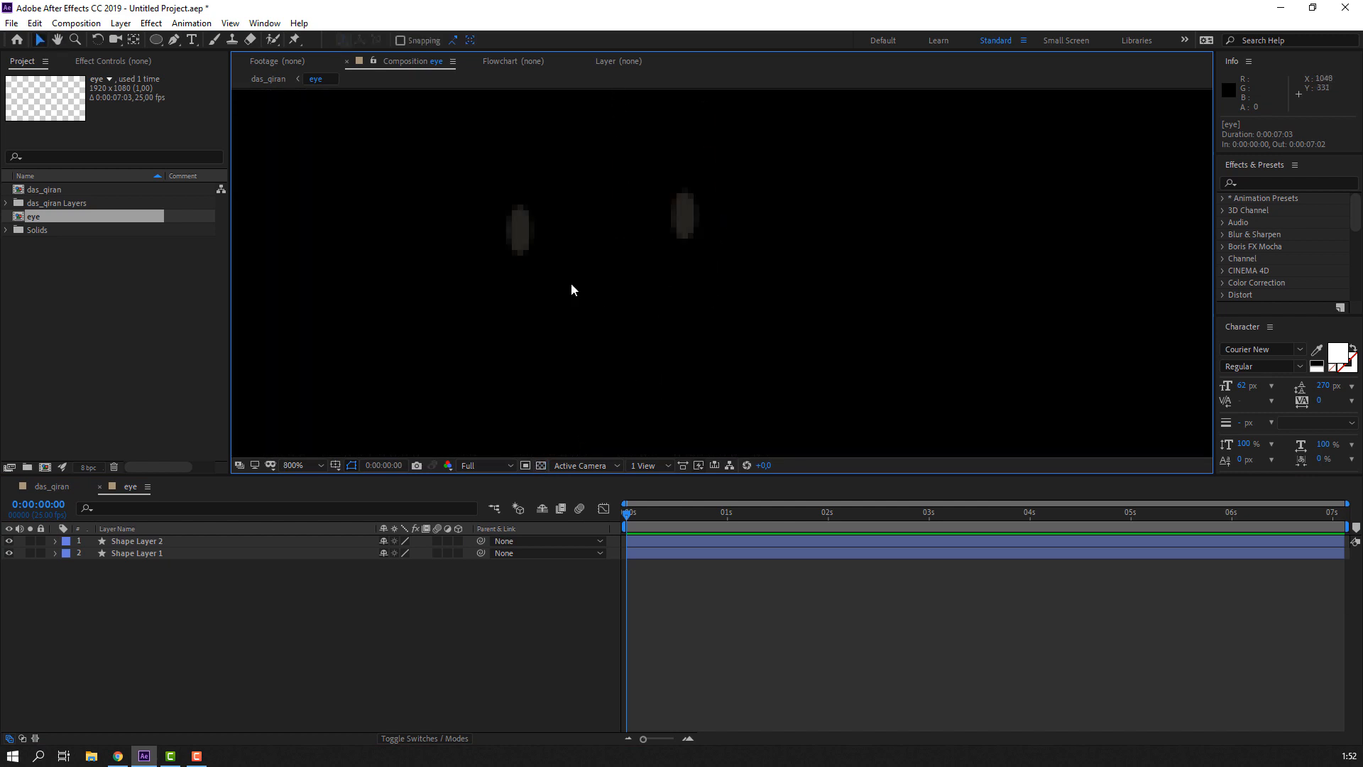
{"action": "left_click_drag", "start_coordinate": [571, 284], "coordinate": [580, 315]}
- Reveal the Scale property of both eye shape layers and unlink its horizontal and vertical proportions
{"action": "left_click_drag", "start_coordinate": [114, 564], "coordinate": [232, 541]}
{"action": "left_click", "coordinate": [148, 584]}
{"action": "key", "text": "s"}
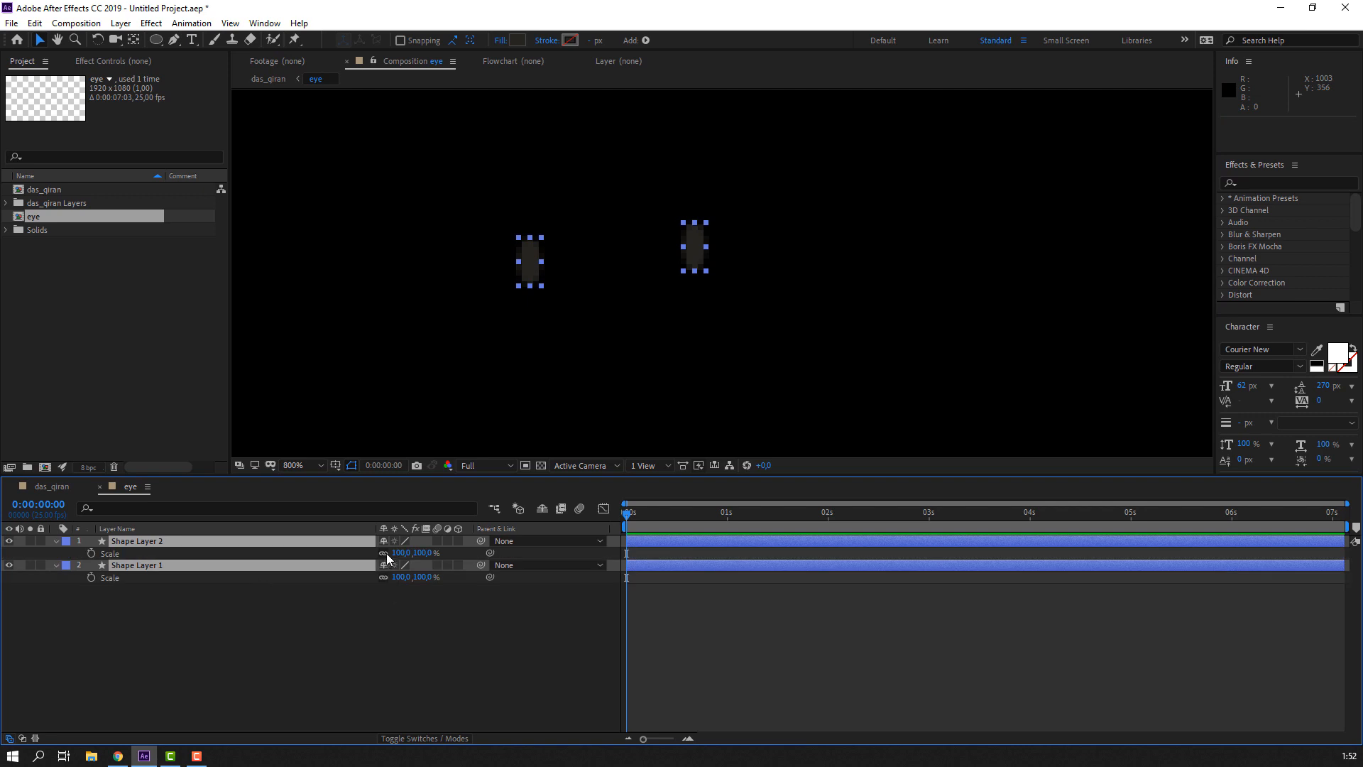
{"action": "left_click", "coordinate": [348, 605]}
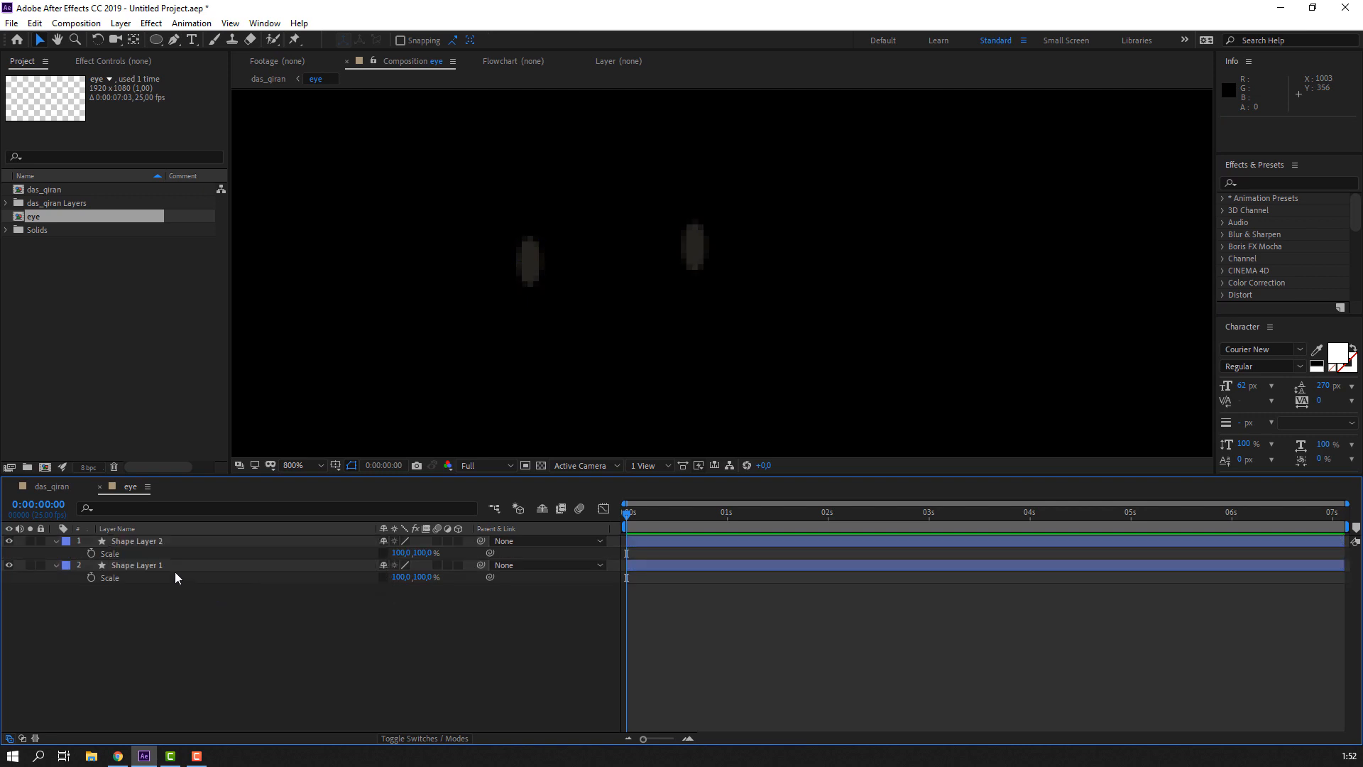
{"action": "left_click", "coordinate": [91, 553]}
{"action": "left_click", "coordinate": [91, 577]}
{"action": "left_click", "coordinate": [215, 625]}
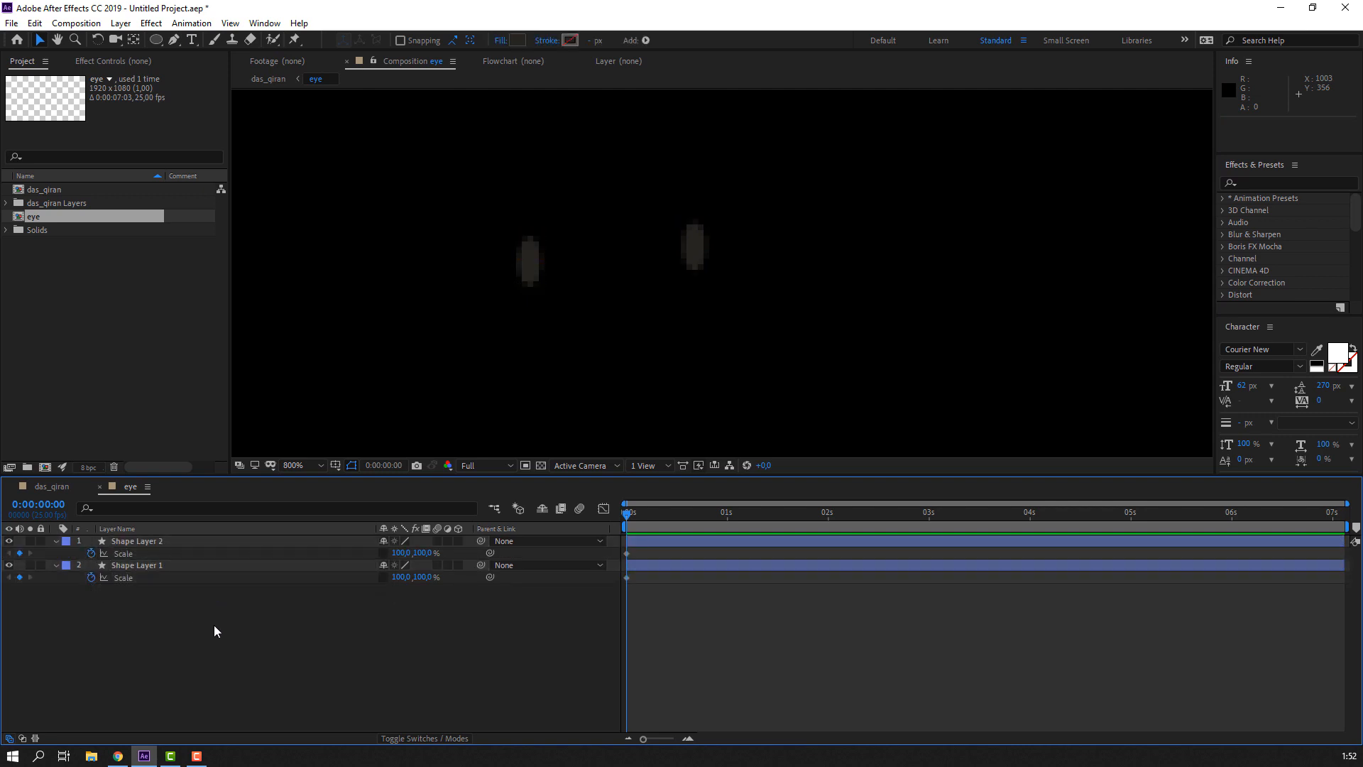
{"action": "key", "text": "Page_Down"}
{"action": "key", "text": "Page_Down"}
{"action": "key", "text": "Page_Down"}
{"action": "left_click", "coordinate": [426, 553]}
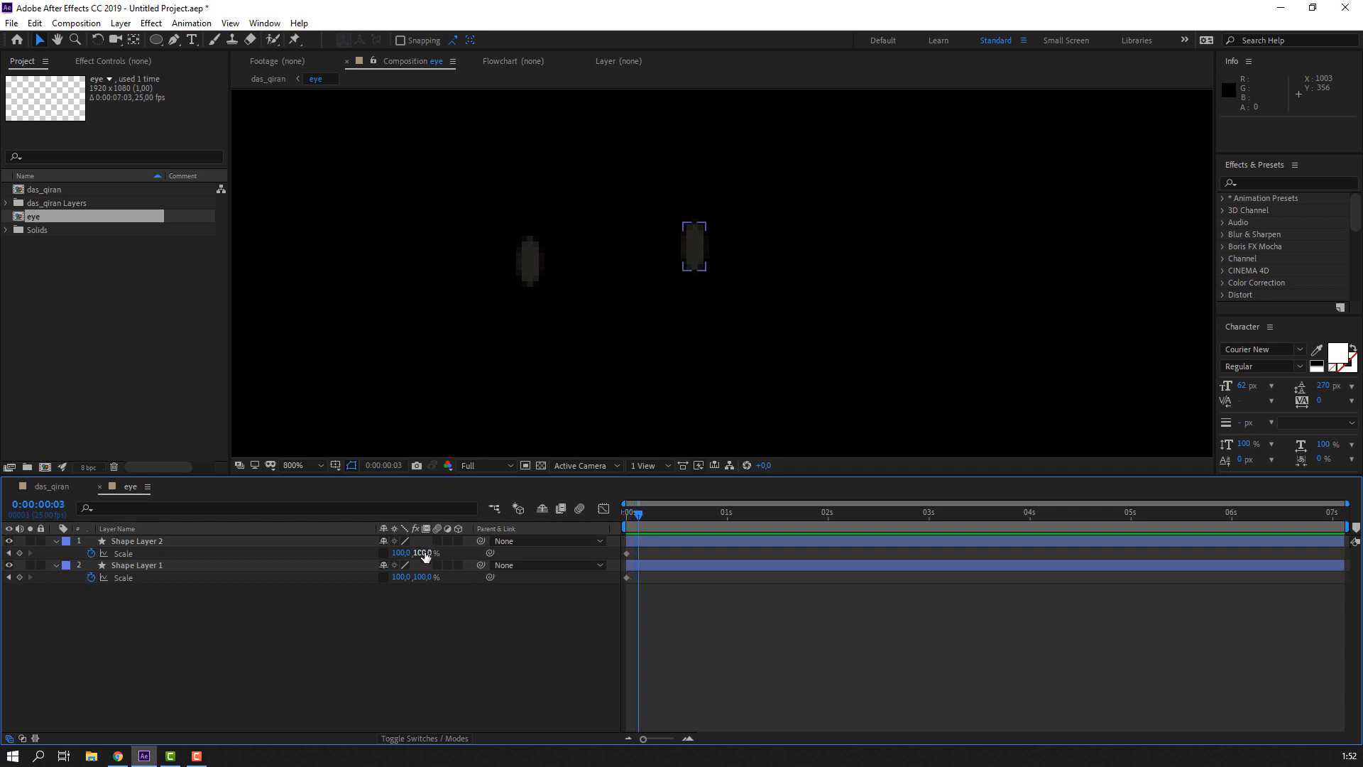
{"action": "left_click_drag", "start_coordinate": [426, 554], "coordinate": [407, 556]}
{"action": "left_click", "coordinate": [313, 603]}
{"action": "key", "text": "ctrl+z"}
{"action": "key", "text": "ctrl+z"}
{"action": "key", "text": "ctrl+z"}
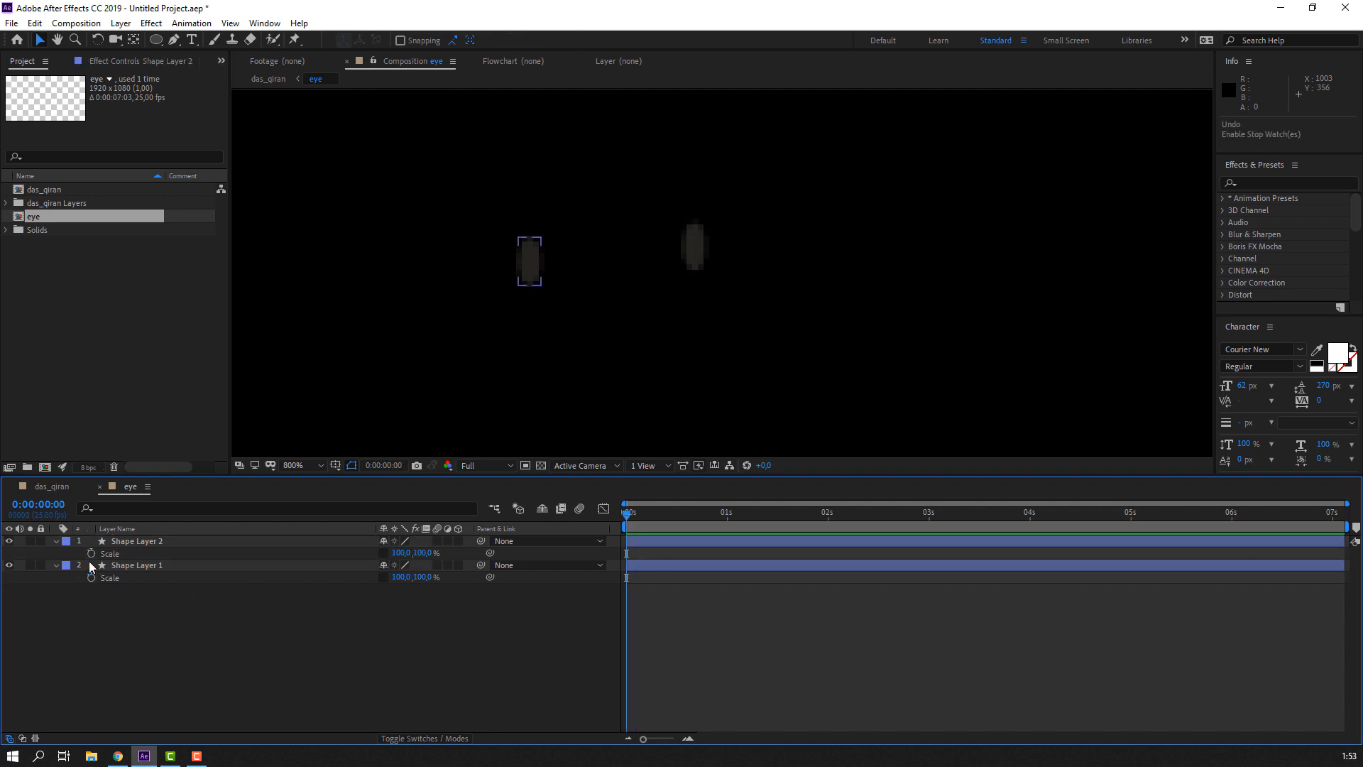
- Centre the anchor point of both eye shape layers within their ellipses
{"action": "left_click", "coordinate": [99, 542]}
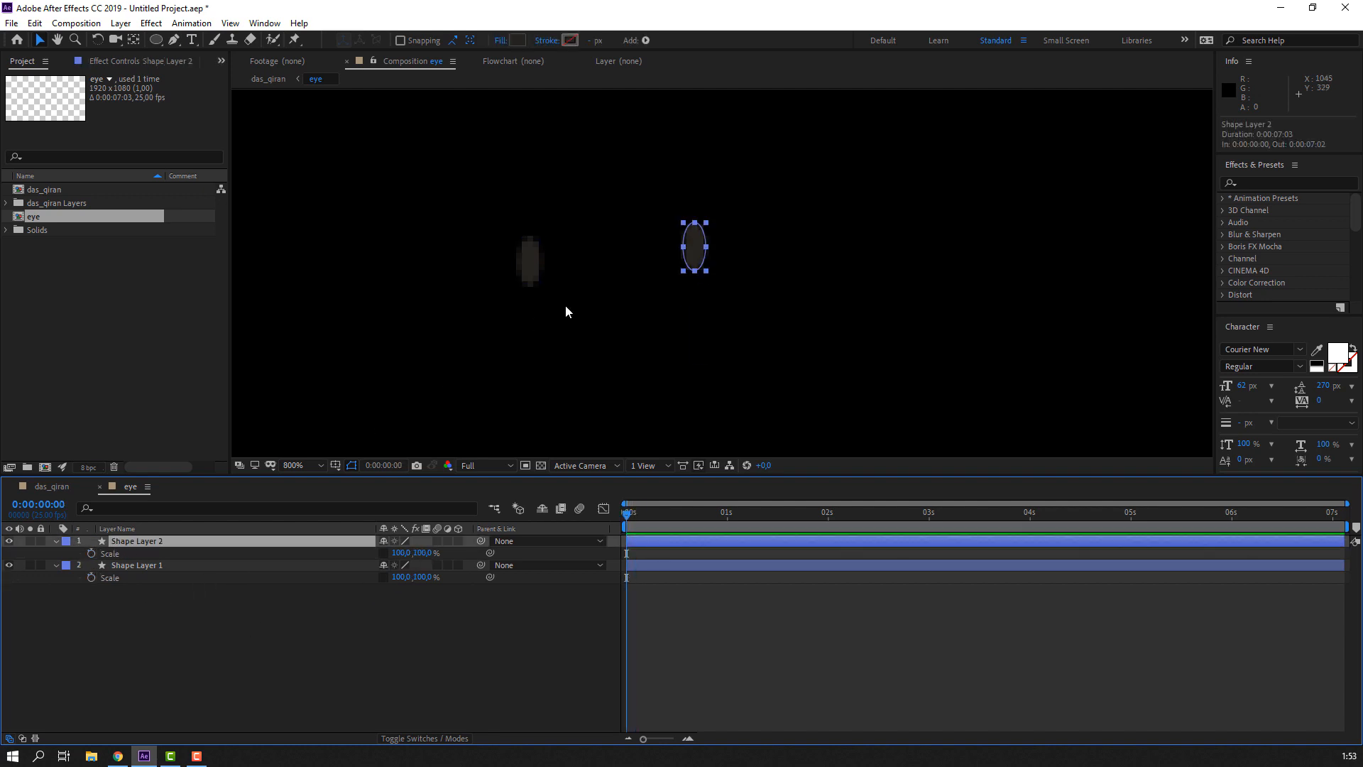
{"action": "left_click", "coordinate": [133, 41]}
{"action": "left_click", "coordinate": [534, 249]}
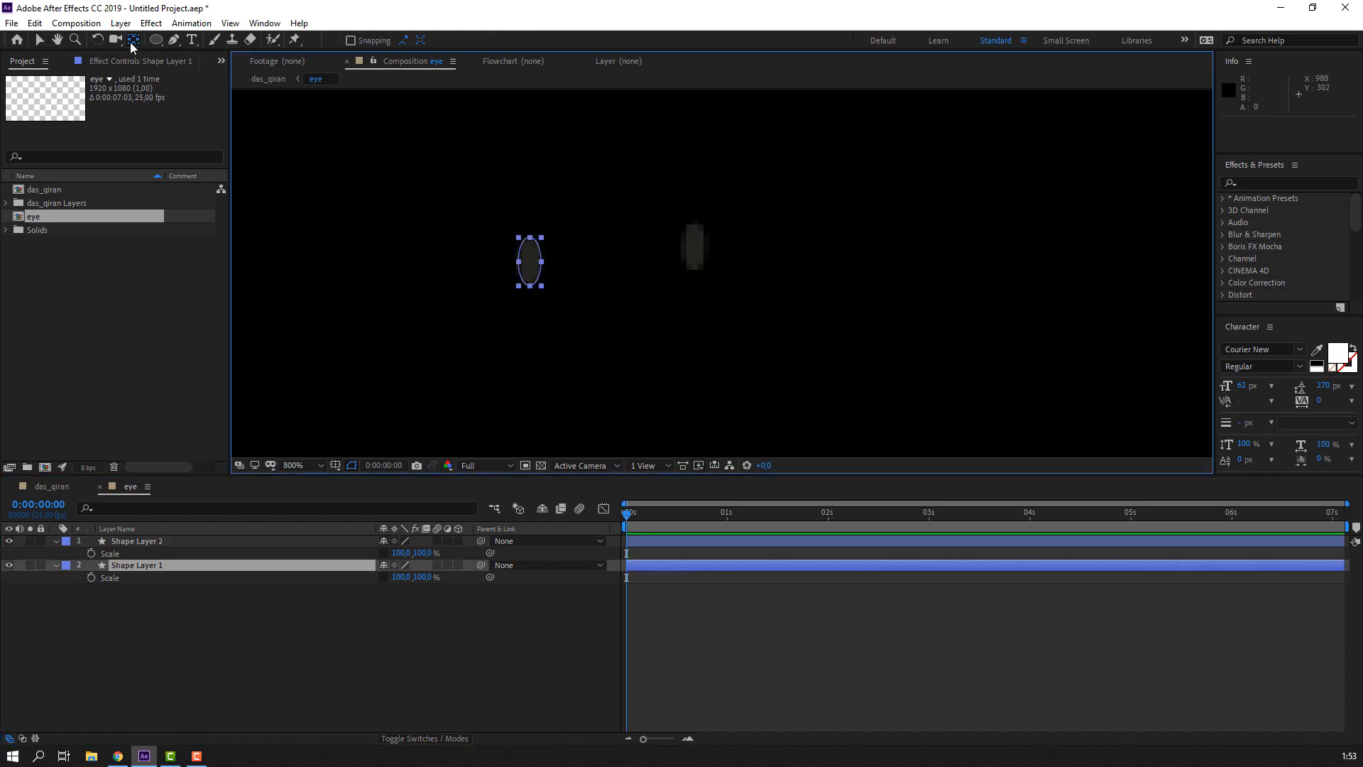
{"action": "key", "text": "v"}
{"action": "left_click", "coordinate": [207, 605]}
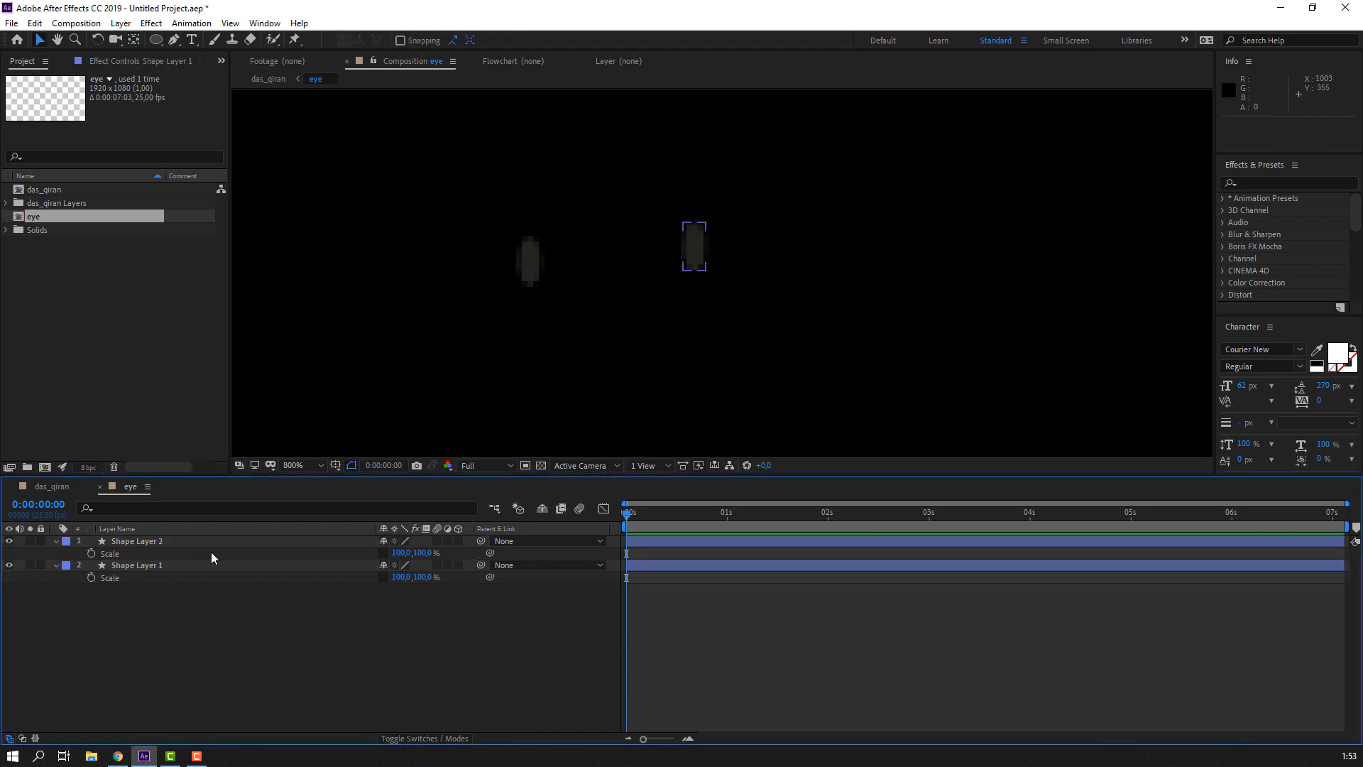
- Keyframe both eyes' scale at frame 0, then squash Shape Layer 2 to 37% and Shape Layer 1 to 14% vertically at frame 3
{"action": "left_click", "coordinate": [91, 577]}
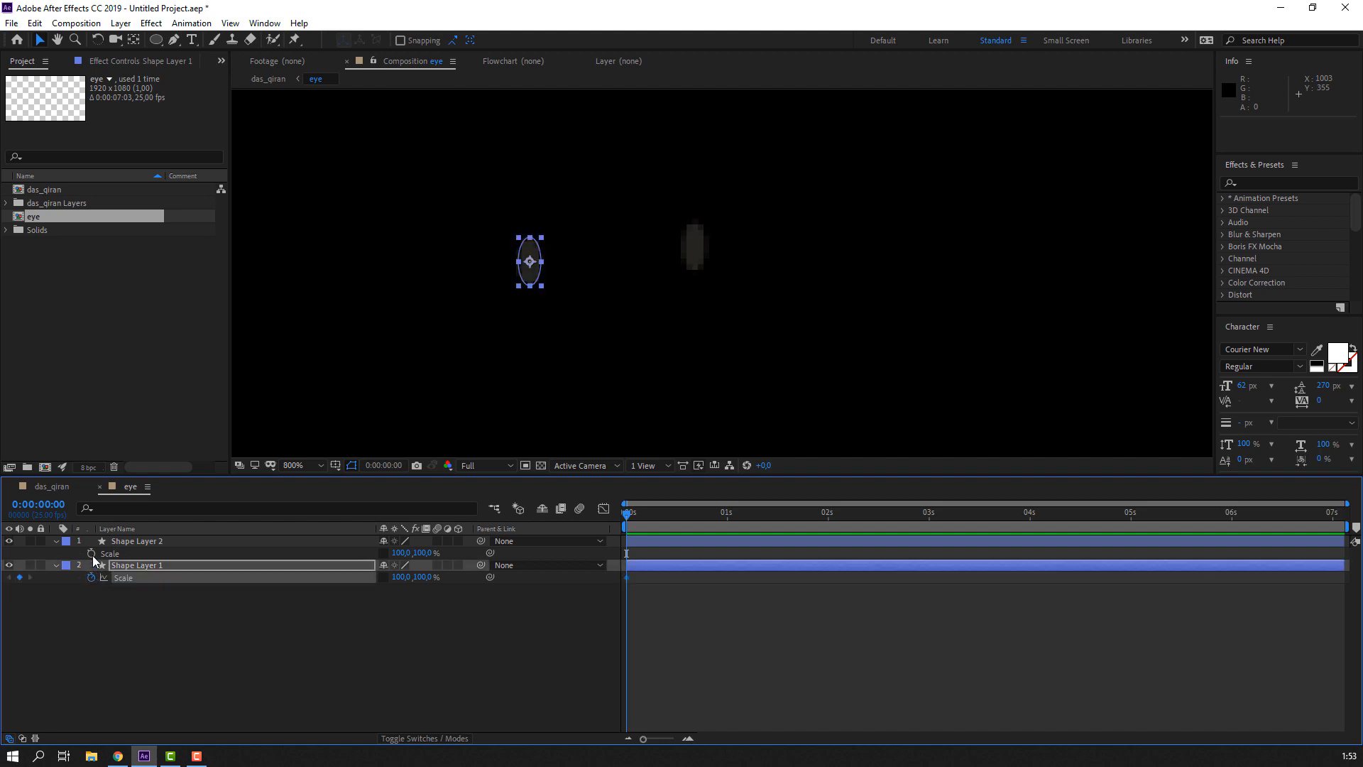
{"action": "left_click", "coordinate": [91, 553]}
{"action": "key", "text": "Page_Down"}
{"action": "key", "text": "Page_Down"}
{"action": "key", "text": "Page_Down"}
{"action": "left_click", "coordinate": [375, 622]}
{"action": "left_click_drag", "start_coordinate": [423, 553], "coordinate": [368, 576]}
{"action": "left_click", "coordinate": [403, 600]}
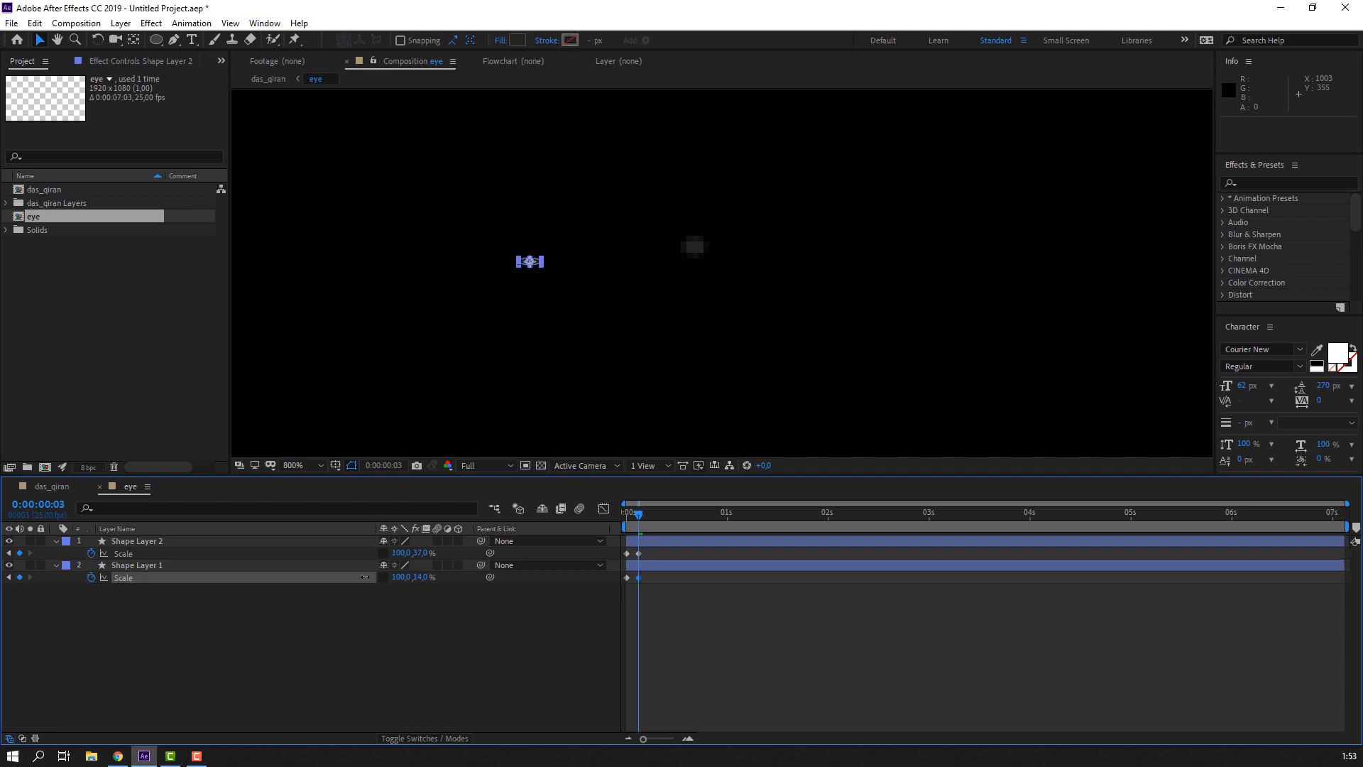
- Move Shape Layer 2 roughly level with the other eye, and lower its vertical scale to 8% and Shape Layer 1's to 5% at frame 3
{"action": "left_click", "coordinate": [373, 621]}
{"action": "left_click_drag", "start_coordinate": [695, 248], "coordinate": [682, 265]}
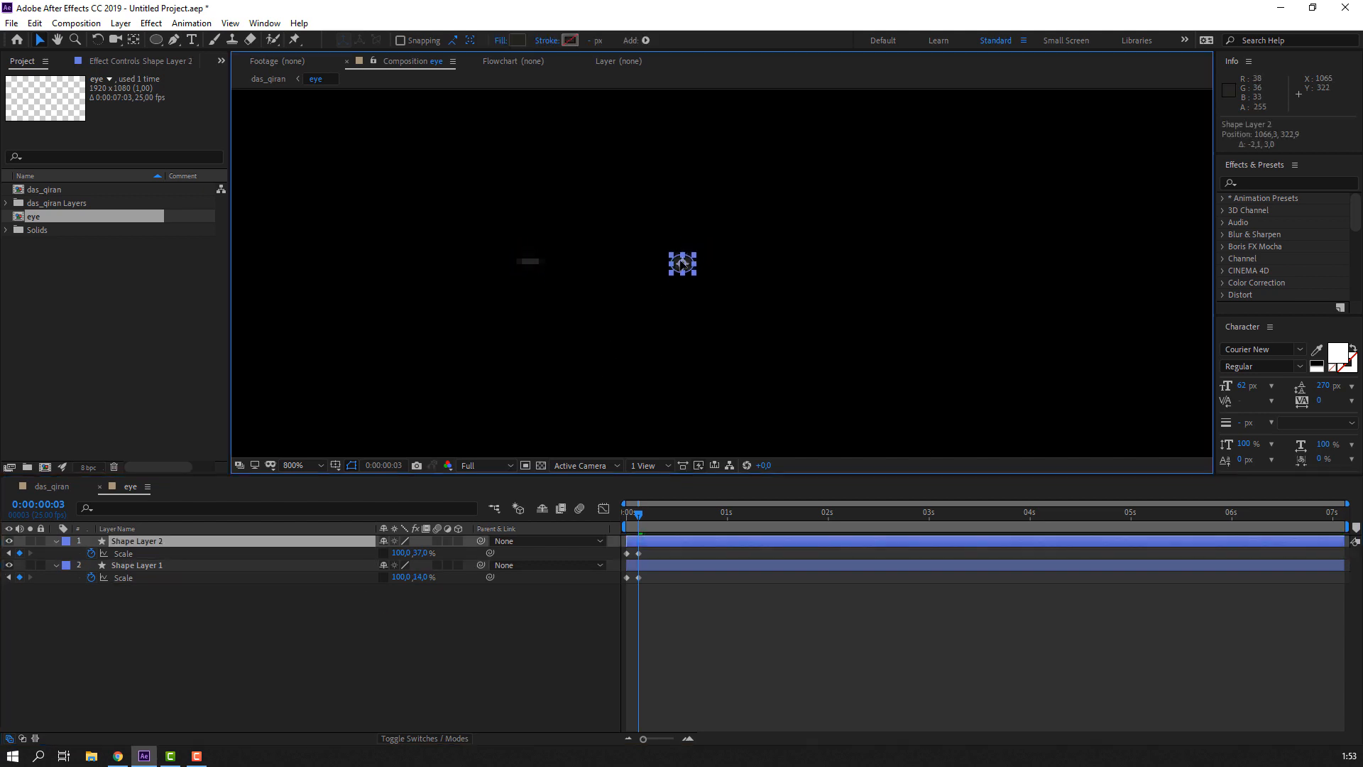
{"action": "left_click", "coordinate": [389, 632]}
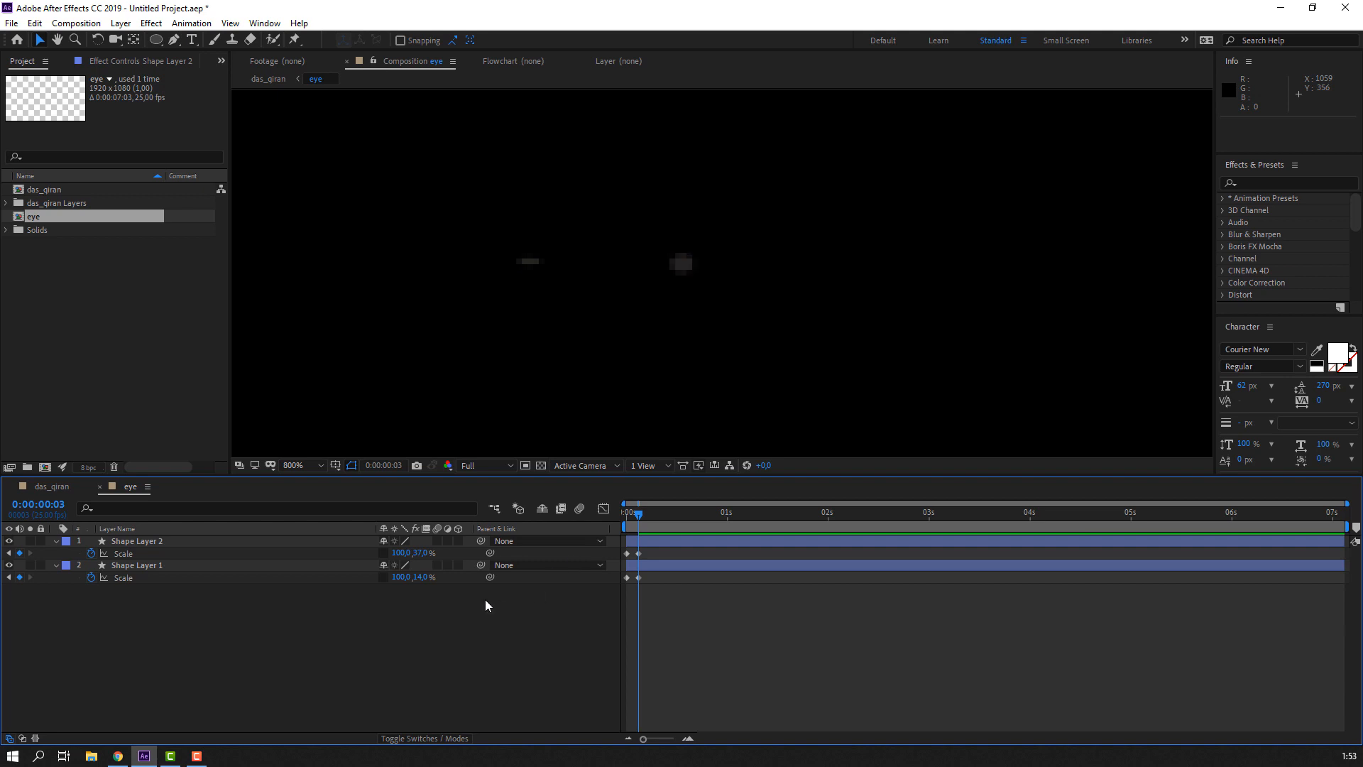
{"action": "left_click_drag", "start_coordinate": [422, 580], "coordinate": [415, 552]}
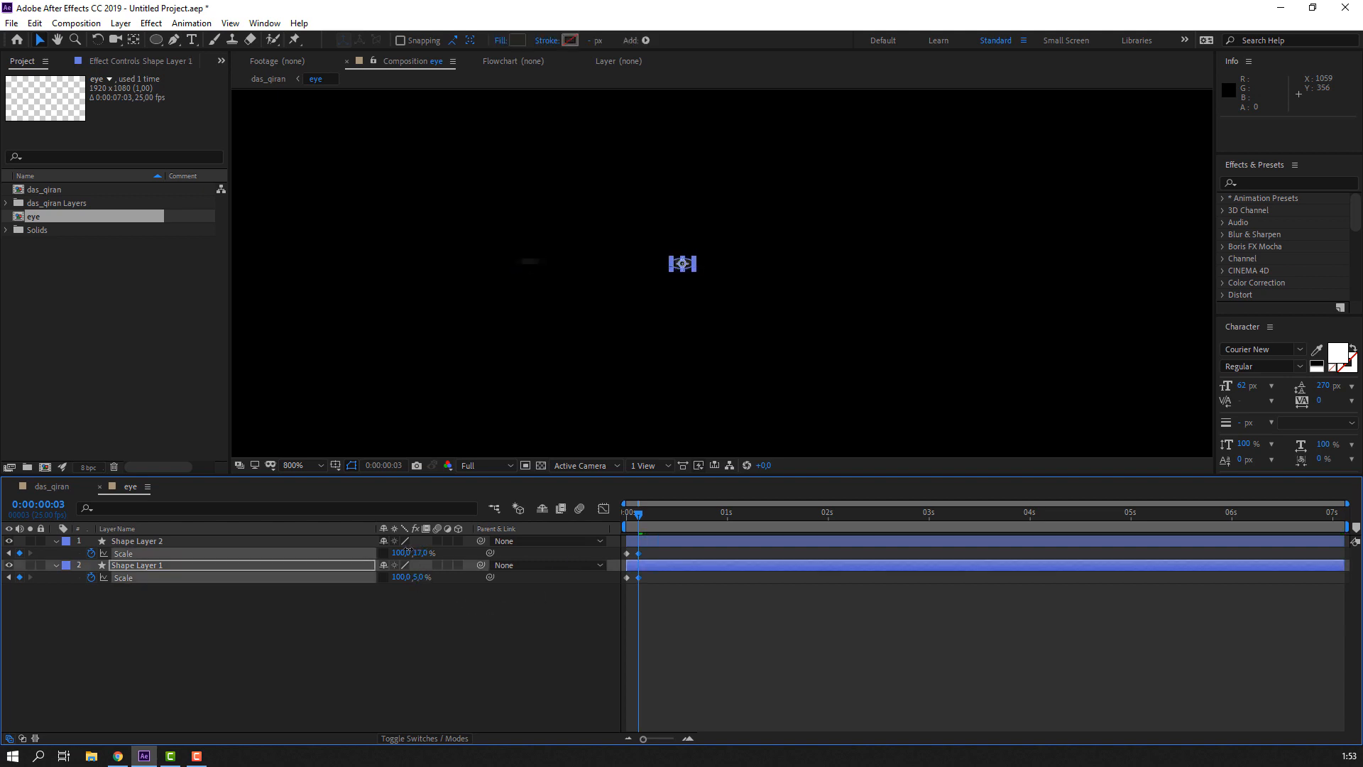
{"action": "left_click", "coordinate": [389, 618]}
- Copy each eye's first scale keyframe to frame 6 so the blink reopens, and preview the animation
{"action": "key", "text": "space"}
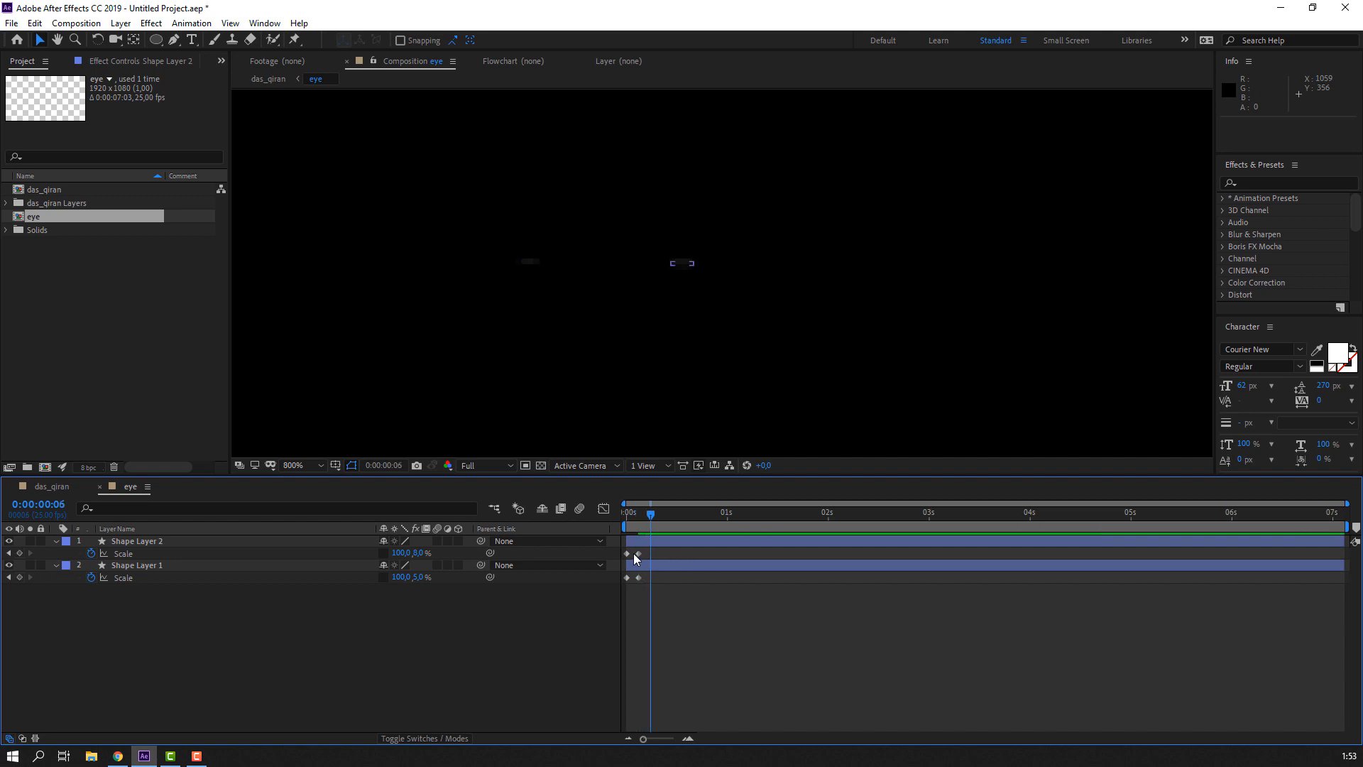
{"action": "left_click", "coordinate": [626, 553]}
{"action": "key", "text": "ctrl+c"}
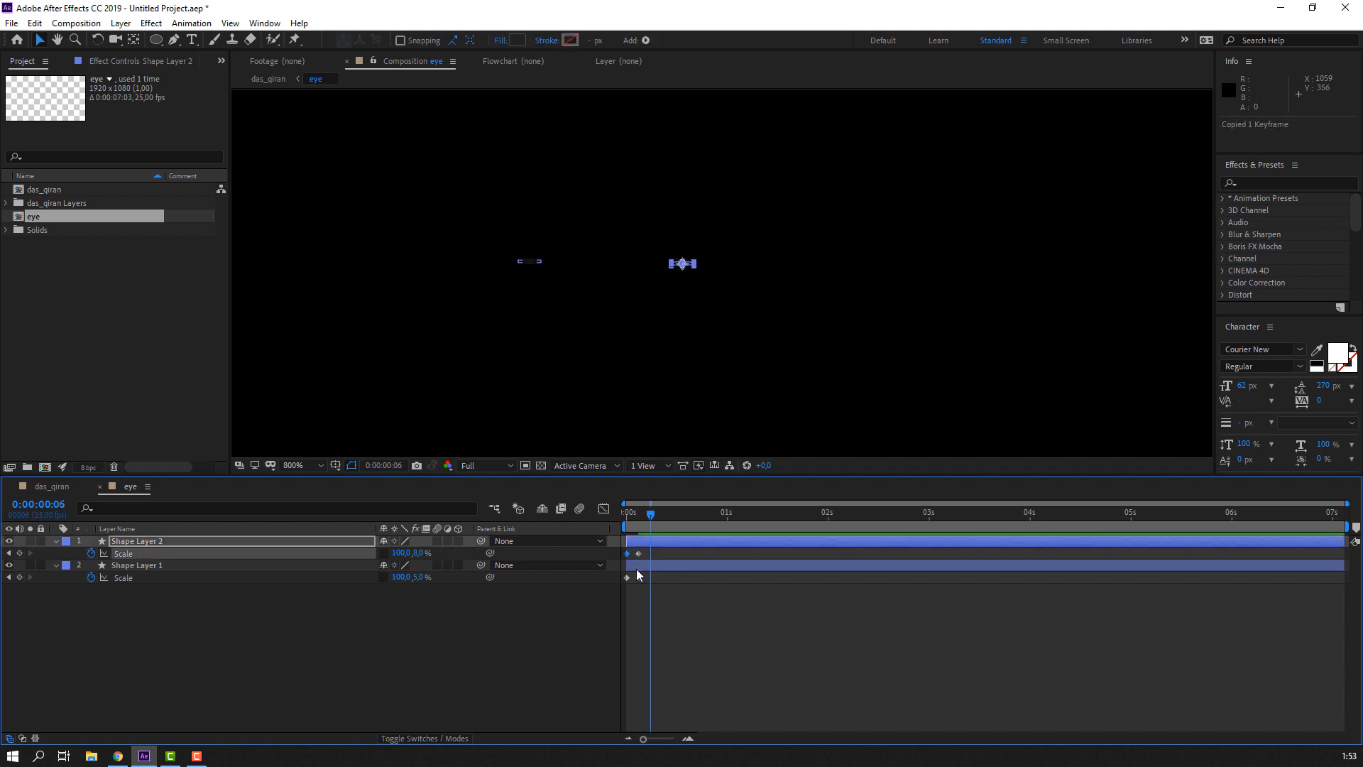
{"action": "key", "text": "ctrl+v"}
{"action": "left_click", "coordinate": [627, 577]}
{"action": "key", "text": "ctrl+c"}
{"action": "key", "text": "ctrl+v"}
{"action": "left_click", "coordinate": [723, 625]}
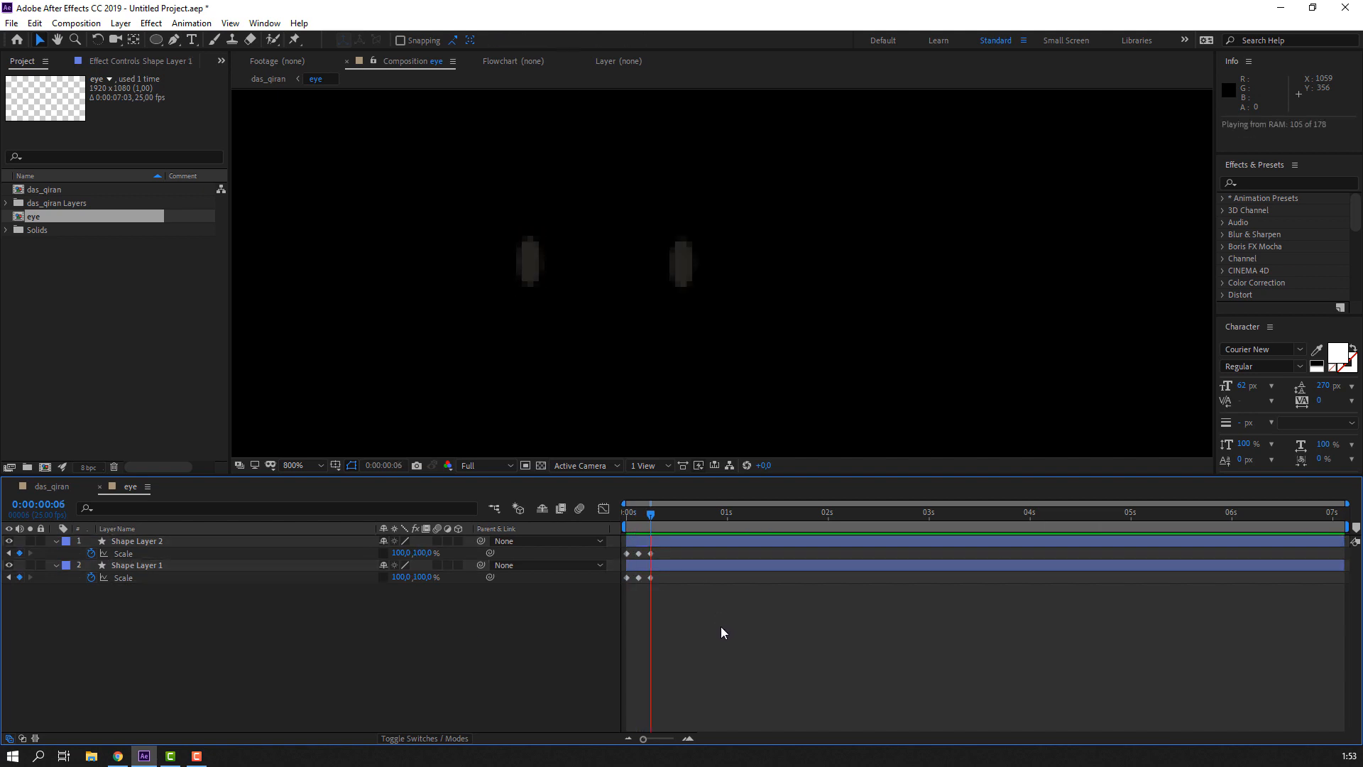
- Apply Easy Ease to all scale keyframes of both eye layers
{"action": "left_click_drag", "start_coordinate": [687, 548], "coordinate": [611, 585]}
{"action": "right_click", "coordinate": [627, 553]}
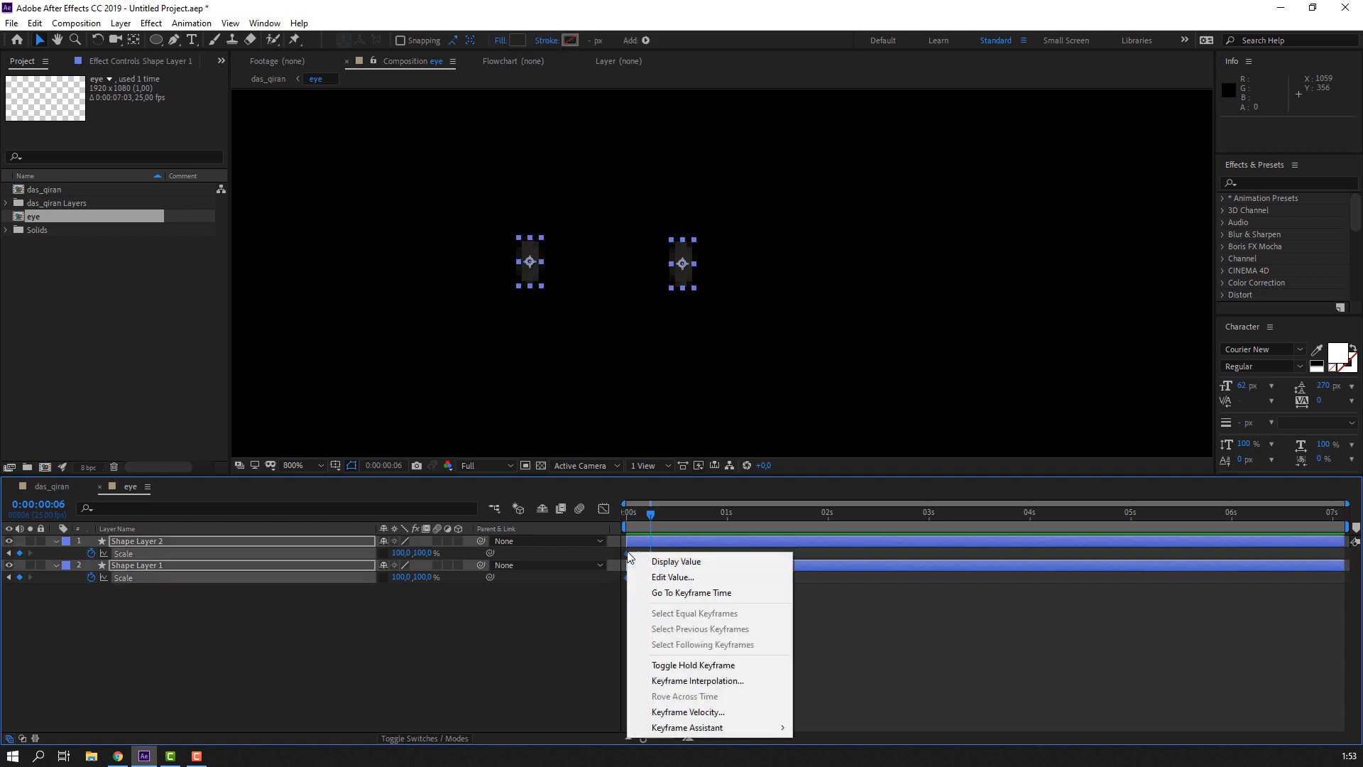
{"action": "mouse_move", "coordinate": [746, 726]}
{"action": "left_click", "coordinate": [831, 633]}
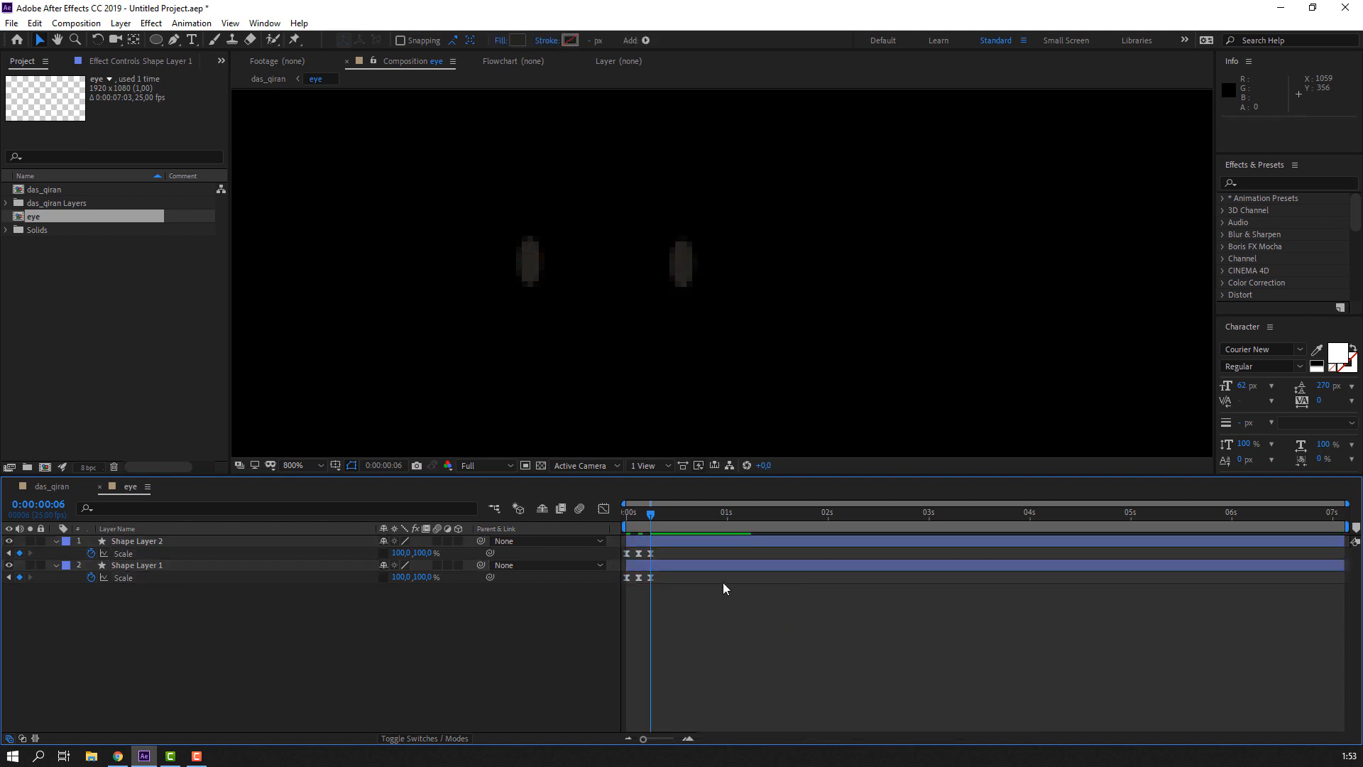
- Copy Shape Layer 2's three scale keyframes and paste the blink five more times at intervals from 0:15 to 4:07
{"action": "left_click_drag", "start_coordinate": [671, 559], "coordinate": [602, 582]}
{"action": "left_click_drag", "start_coordinate": [679, 554], "coordinate": [621, 550]}
{"action": "key", "text": "ctrl+c"}
{"action": "left_click", "coordinate": [686, 518]}
{"action": "key", "text": "ctrl+v"}
{"action": "left_click", "coordinate": [776, 514]}
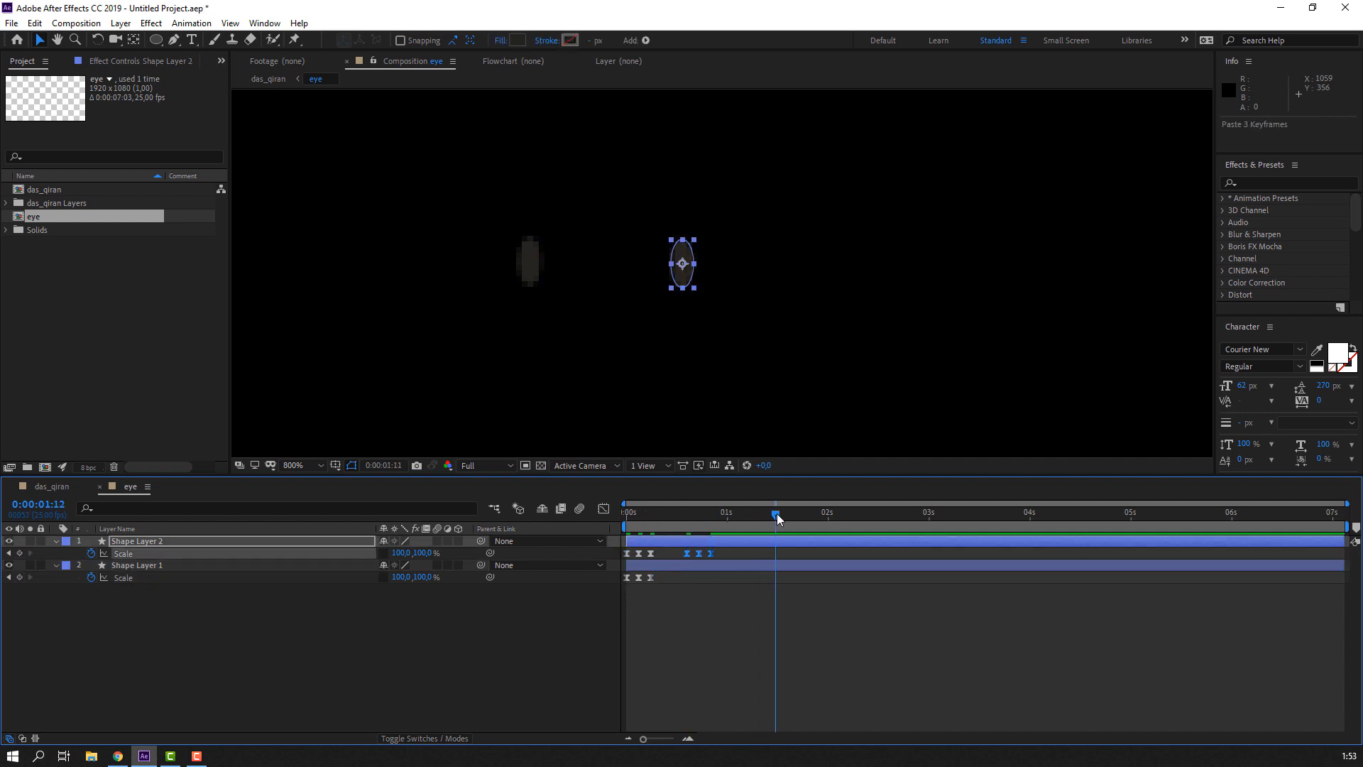
{"action": "key", "text": "ctrl+v"}
{"action": "left_click", "coordinate": [853, 516]}
{"action": "left_click", "coordinate": [867, 515]}
{"action": "key", "text": "ctrl+v"}
{"action": "left_click", "coordinate": [957, 514]}
{"action": "key", "text": "ctrl+v"}
{"action": "left_click", "coordinate": [1047, 513]}
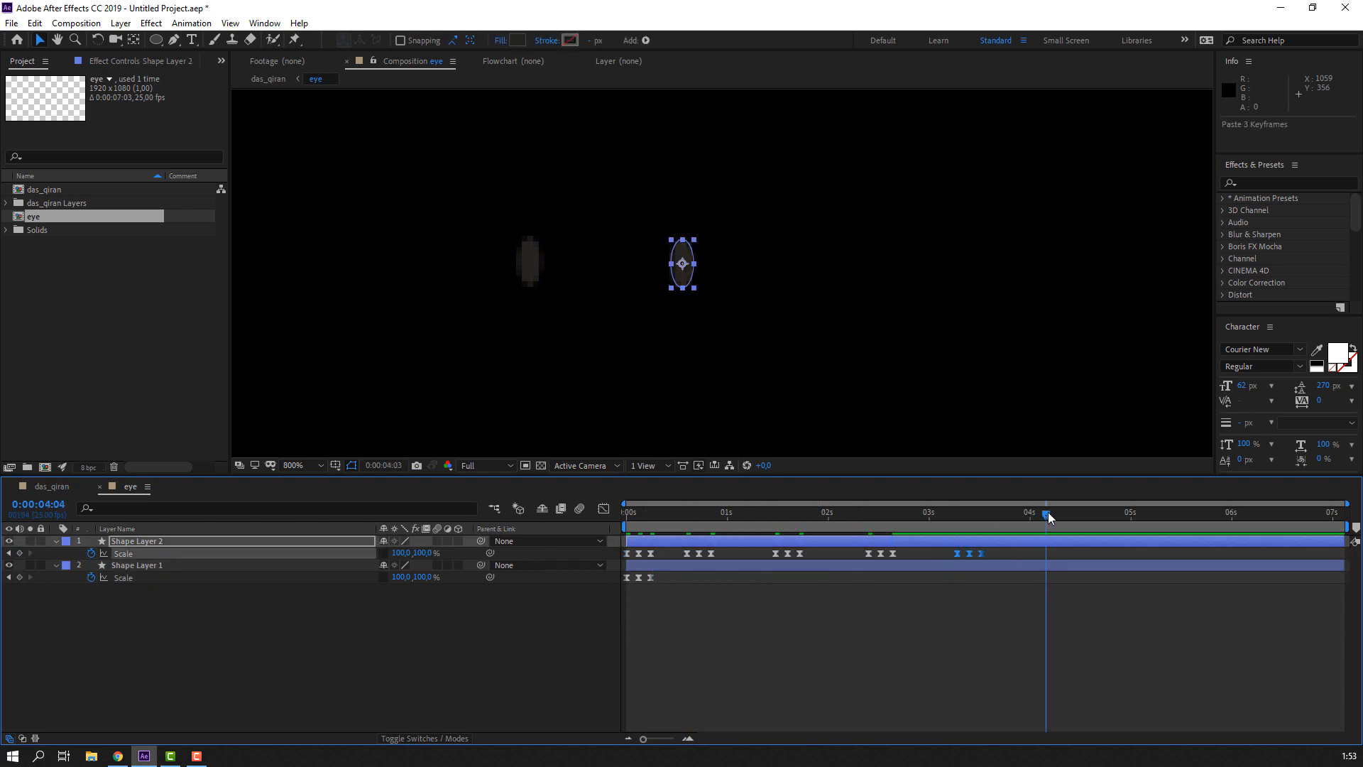
{"action": "left_click", "coordinate": [1058, 513]}
{"action": "key", "text": "ctrl+v"}
- Copy Shape Layer 1's three scale keyframes and paste them at the same five times as Shape Layer 2's repeated blinks
{"action": "left_click", "coordinate": [228, 616]}
{"action": "left_click_drag", "start_coordinate": [676, 572], "coordinate": [545, 598]}
{"action": "key", "text": "ctrl+c"}
{"action": "left_click", "coordinate": [688, 514]}
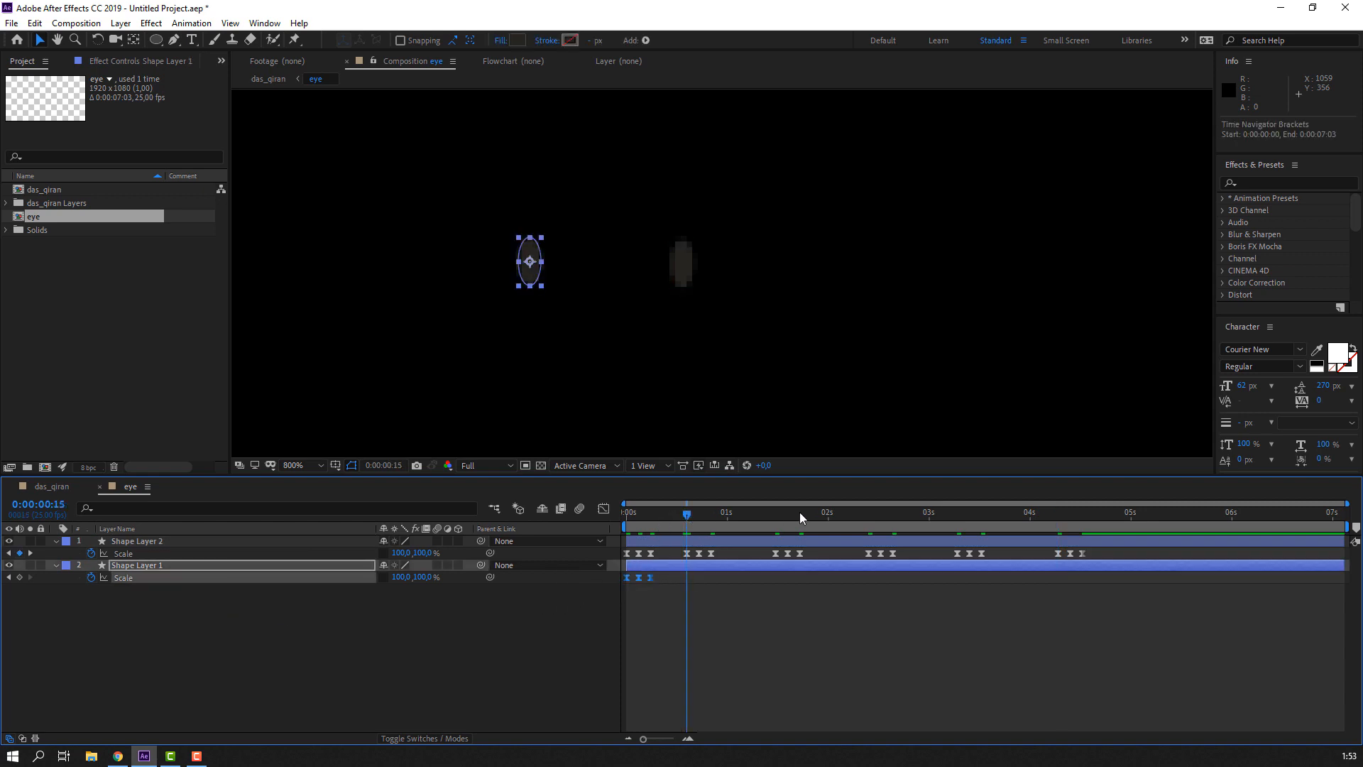
{"action": "key", "text": "ctrl+v"}
{"action": "left_click_drag", "start_coordinate": [772, 514], "coordinate": [776, 514]}
{"action": "key", "text": "ctrl+v"}
{"action": "left_click_drag", "start_coordinate": [861, 514], "coordinate": [957, 514]}
{"action": "key", "text": "ctrl+v"}
{"action": "key", "text": "ctrl+v"}
{"action": "left_click", "coordinate": [1058, 514]}
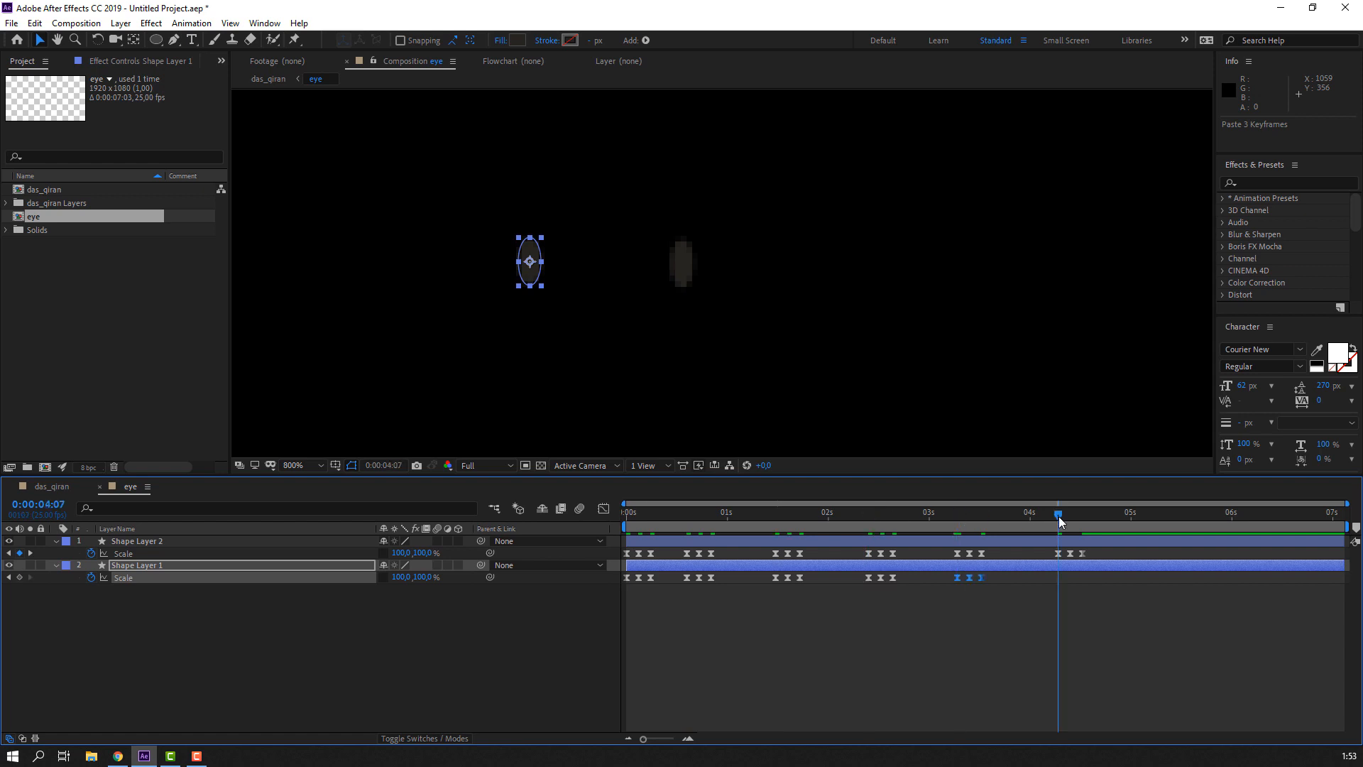
{"action": "left_click", "coordinate": [403, 645]}
- Return to the das_qiran composition and preview the repeated blinking on the character
{"action": "left_click", "coordinate": [51, 487]}
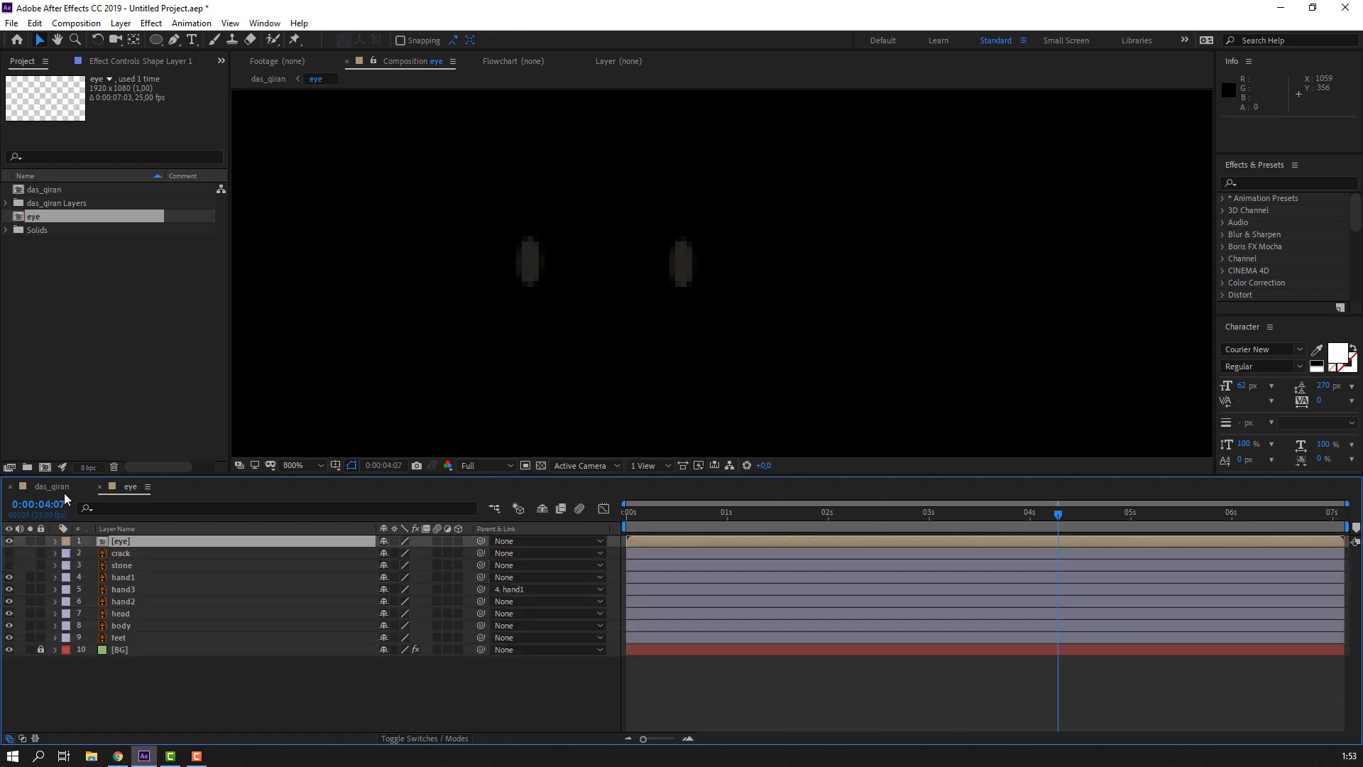
{"action": "key", "text": "space"}
{"action": "key", "text": "space"}
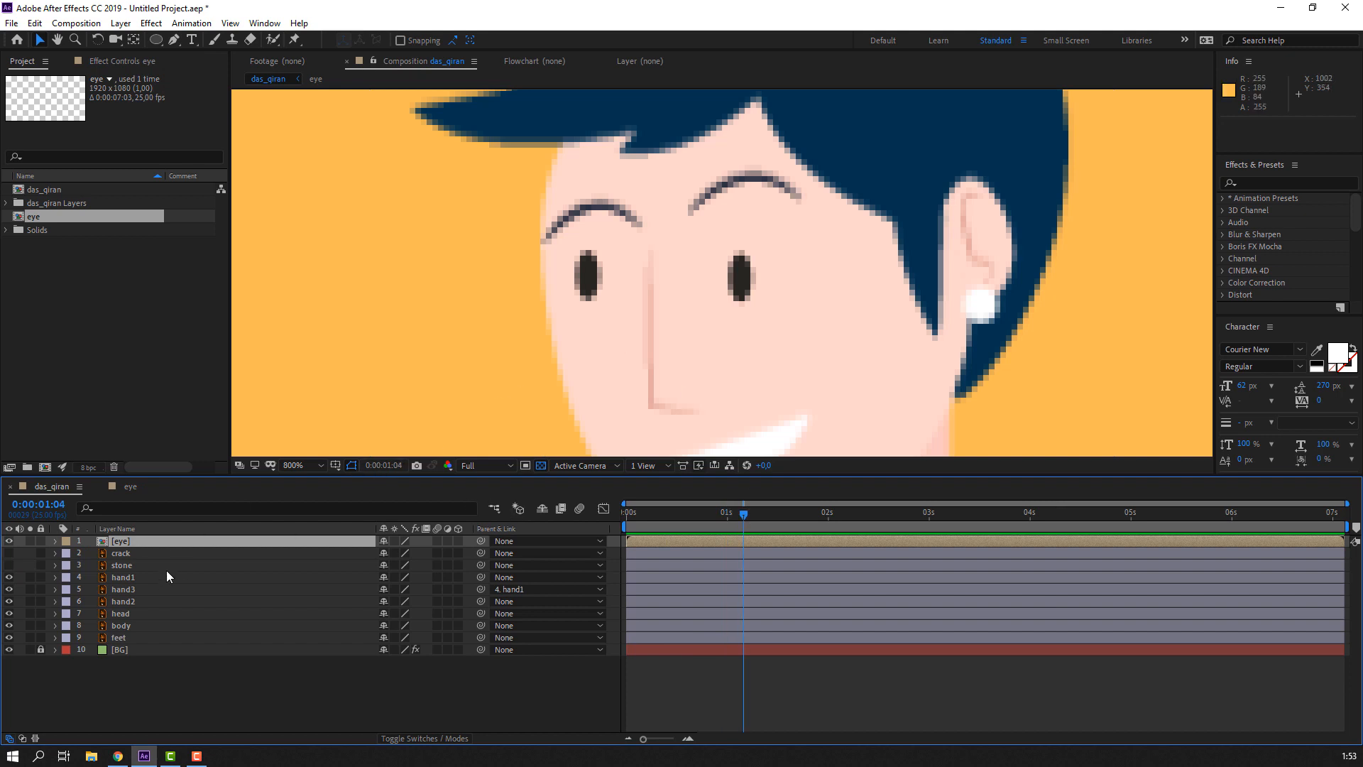
- Rotate the eye layer to -4° and move the eyes back into place on the face
{"action": "left_click", "coordinate": [180, 545]}
{"action": "key", "text": "r"}
{"action": "left_click_drag", "start_coordinate": [394, 553], "coordinate": [393, 553]}
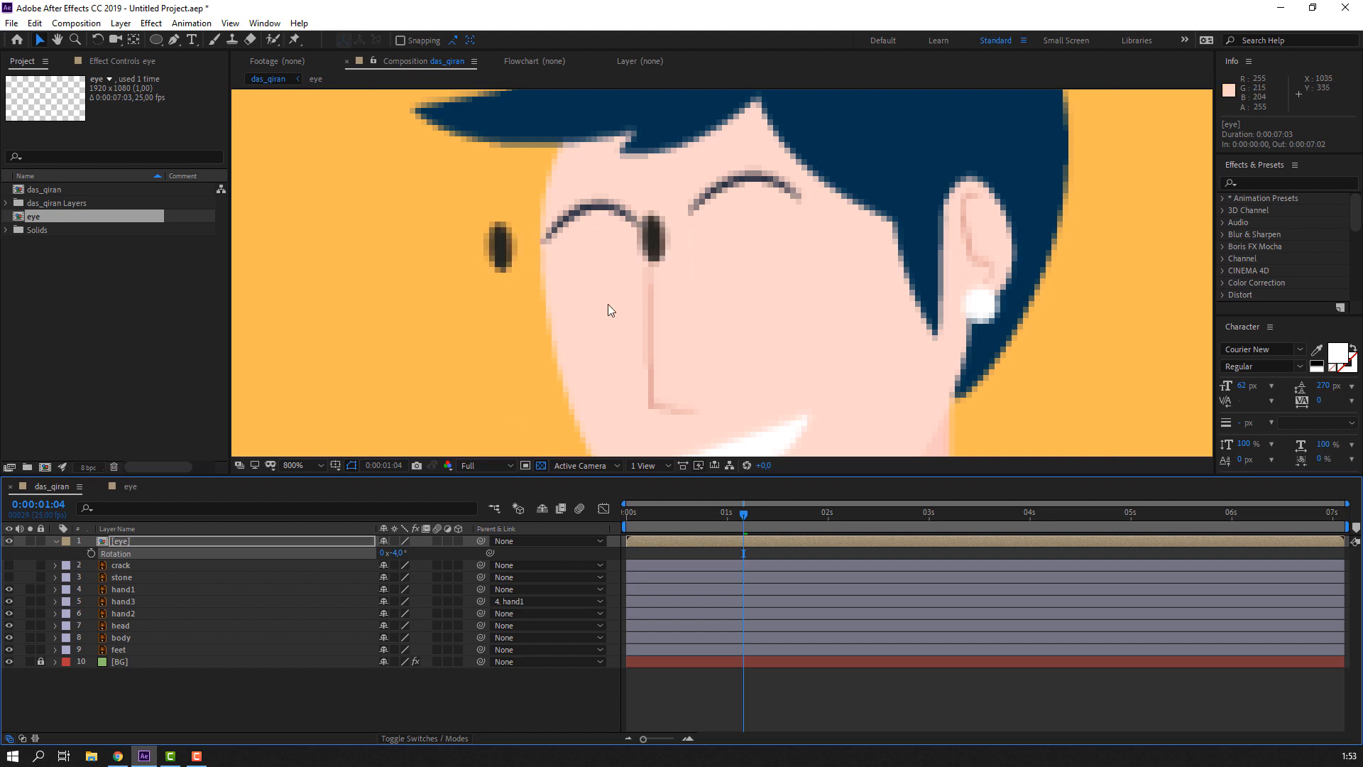
{"action": "left_click_drag", "start_coordinate": [639, 246], "coordinate": [737, 261]}
{"action": "scroll", "coordinate": [736, 261], "scroll_direction": "down", "scroll_amount": 3}
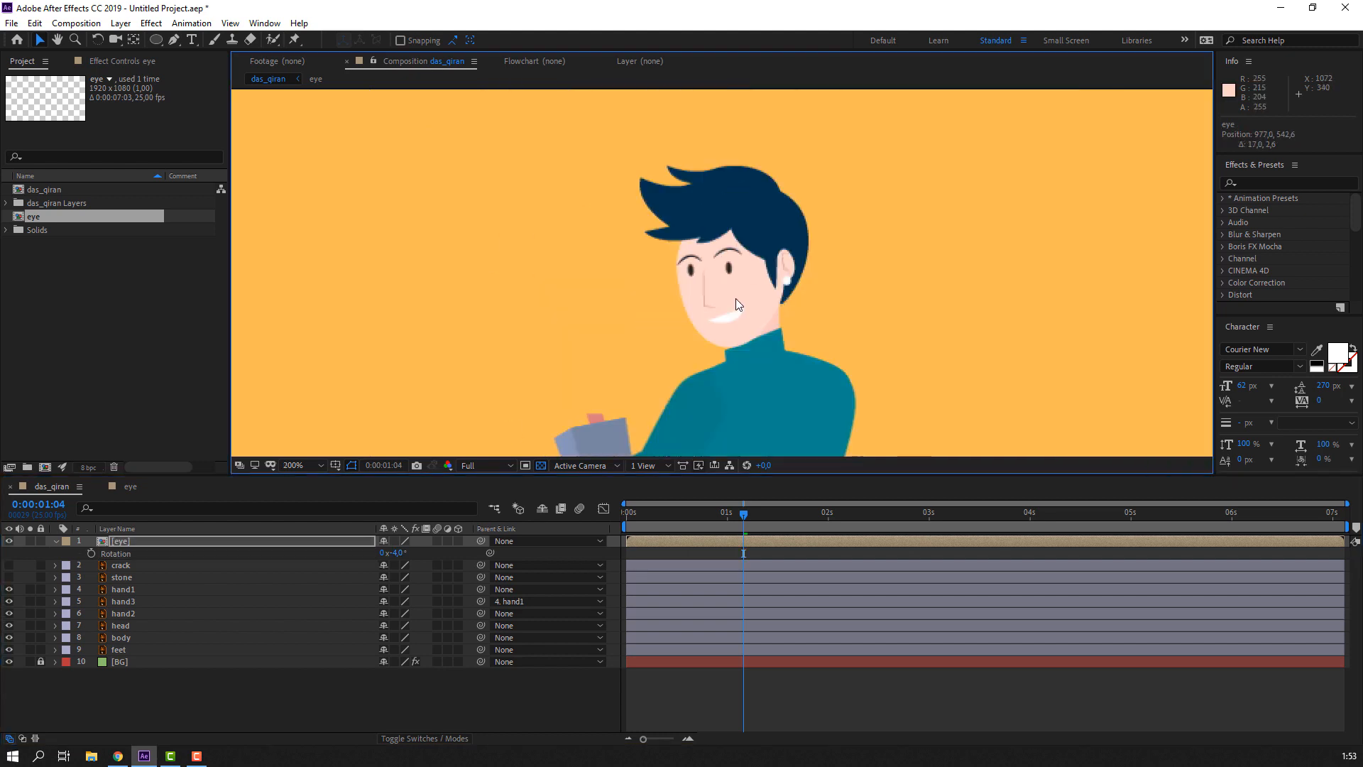
{"action": "left_click", "coordinate": [57, 543]}
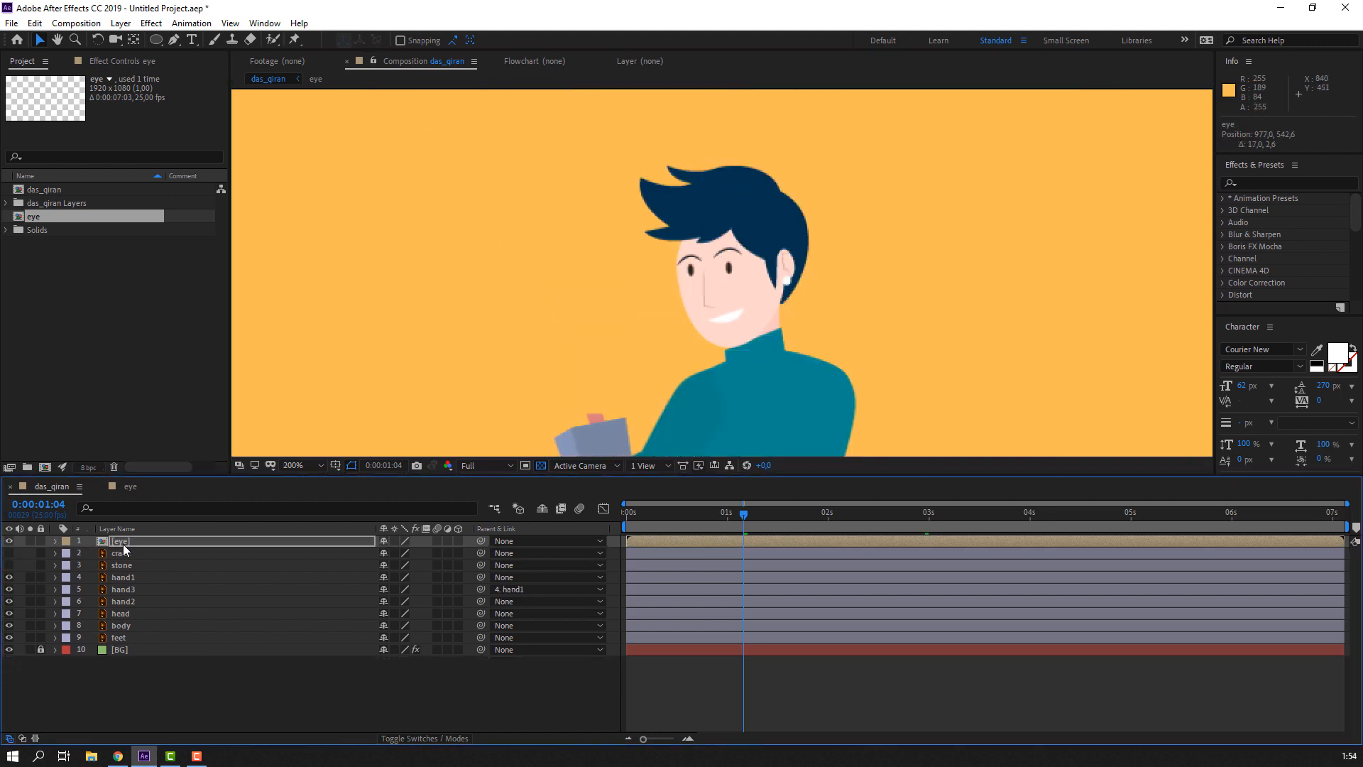
- Crop the eye composition to a region of interest drawn closely around both eyes, and return to das_qiran
{"action": "double_click", "coordinate": [122, 544]}
{"action": "left_click", "coordinate": [525, 465]}
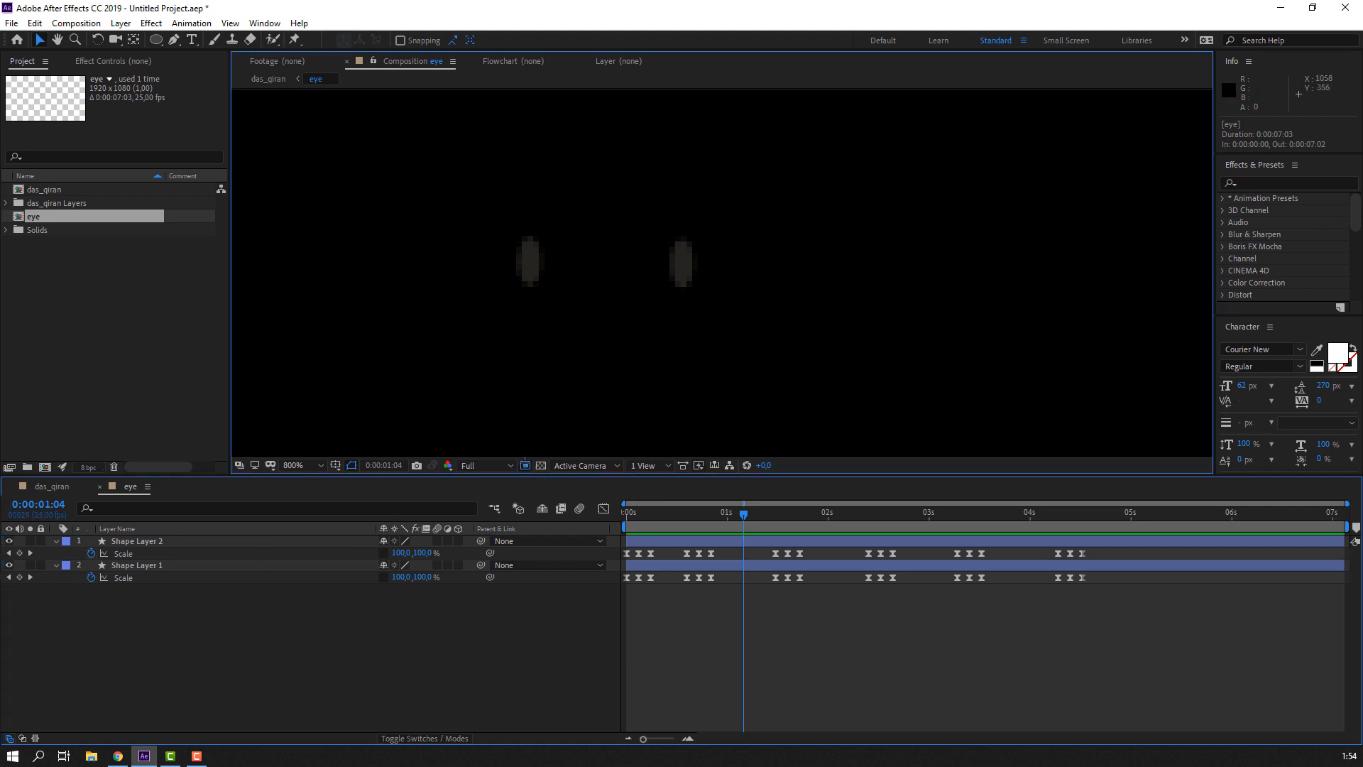
{"action": "left_click_drag", "start_coordinate": [475, 211], "coordinate": [797, 328]}
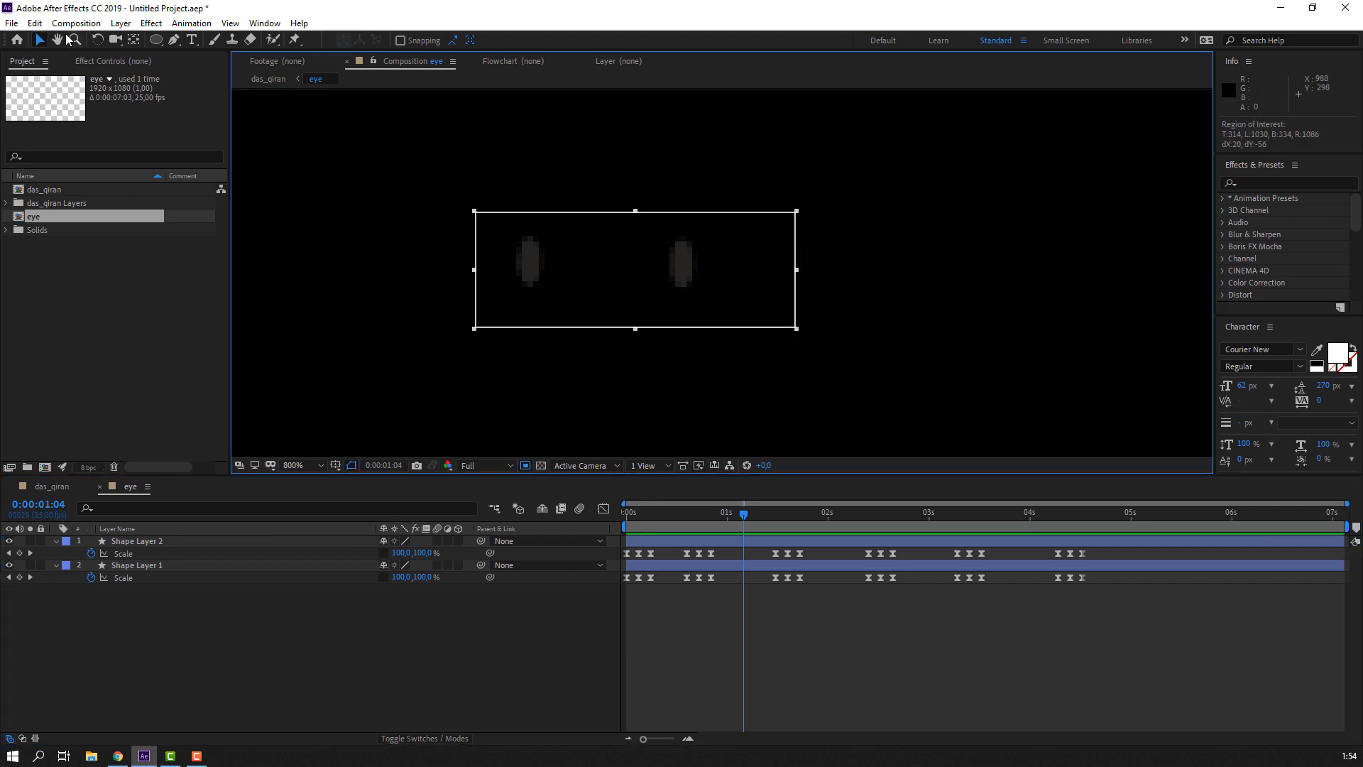
{"action": "left_click", "coordinate": [37, 23]}
{"action": "mouse_move", "coordinate": [85, 24]}
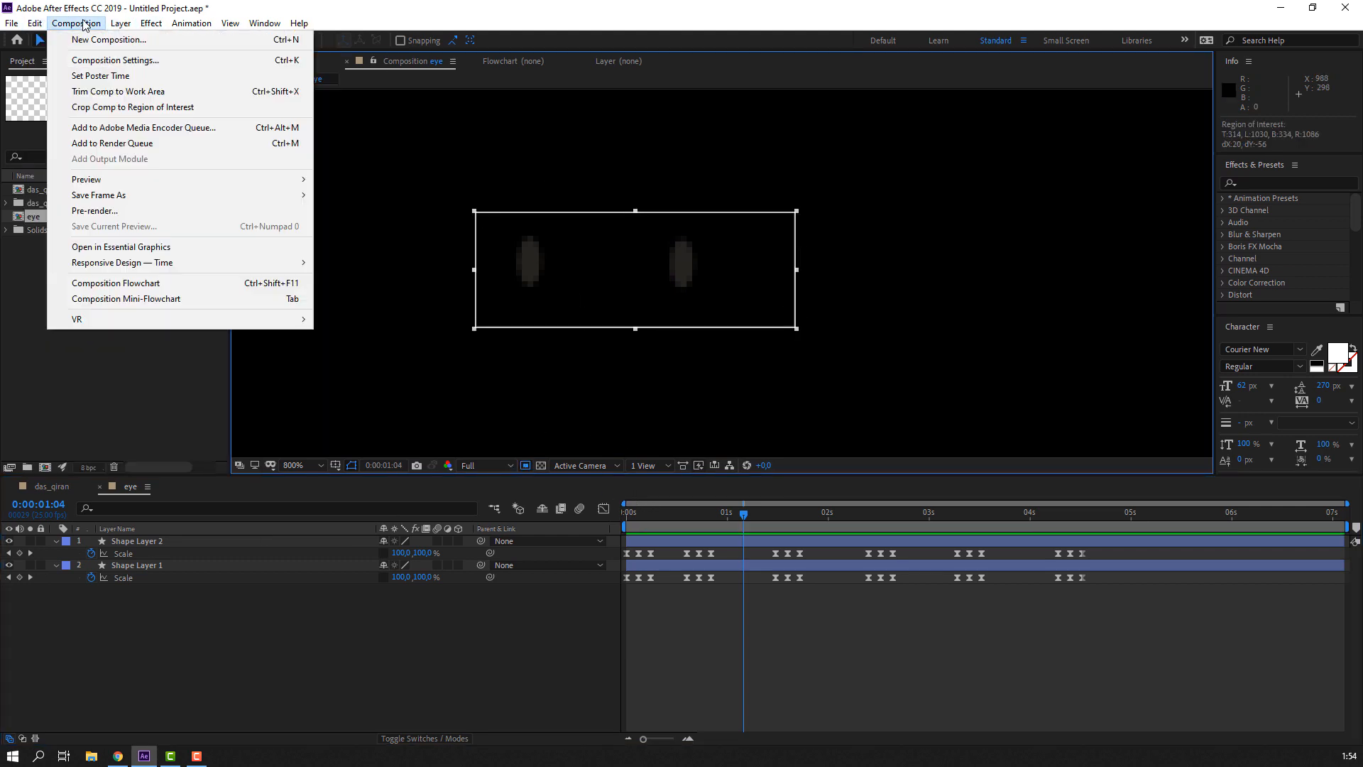
{"action": "left_click", "coordinate": [90, 107]}
{"action": "left_click", "coordinate": [61, 488]}
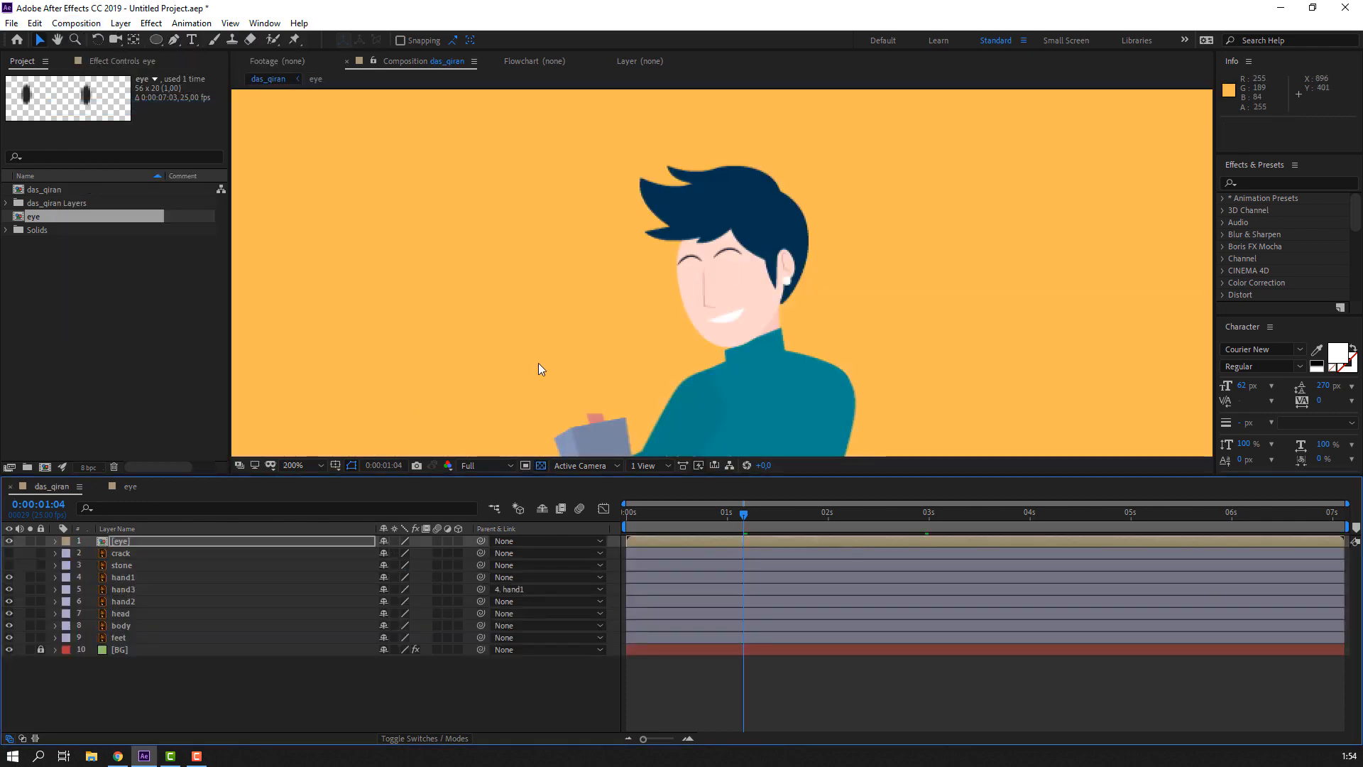
- Move the cropped eye layer onto the character's face beneath the eyebrows and set its rotation to -10°
{"action": "scroll", "coordinate": [670, 395], "scroll_direction": "down", "scroll_amount": 4}
{"action": "left_click_drag", "start_coordinate": [685, 356], "coordinate": [718, 290]}
{"action": "scroll", "coordinate": [730, 304], "scroll_direction": "up", "scroll_amount": 7}
{"action": "left_click_drag", "start_coordinate": [775, 439], "coordinate": [719, 259]}
{"action": "left_click", "coordinate": [191, 543]}
{"action": "key", "text": "r"}
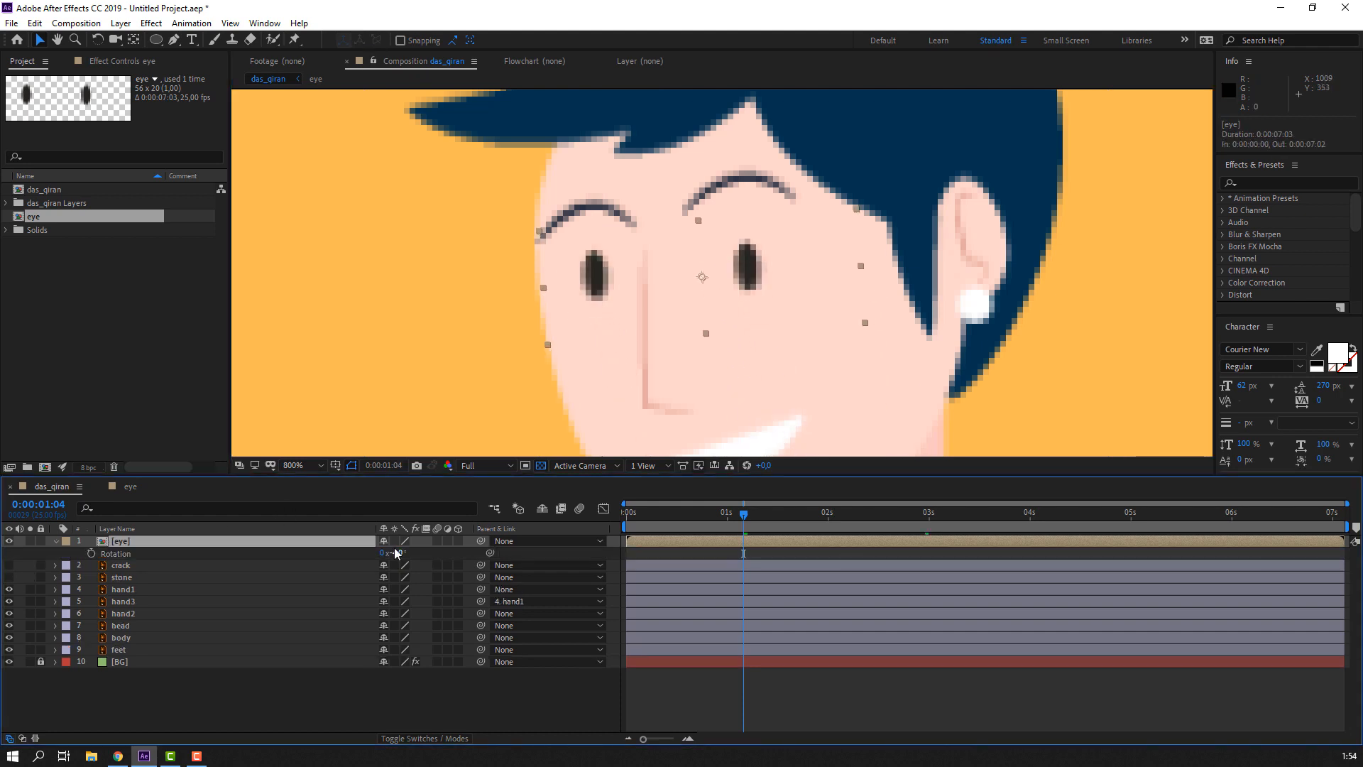
{"action": "left_click_drag", "start_coordinate": [399, 552], "coordinate": [382, 577]}
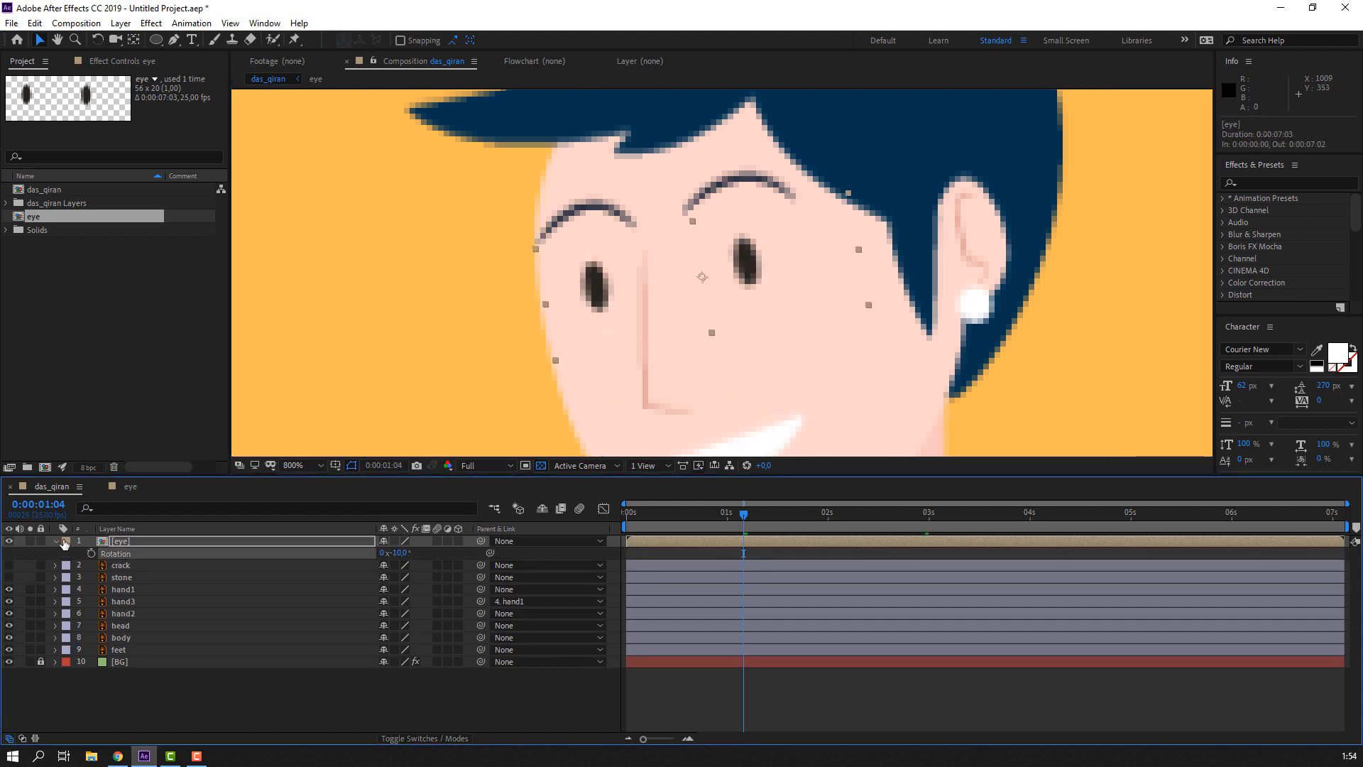
{"action": "key", "text": "r"}
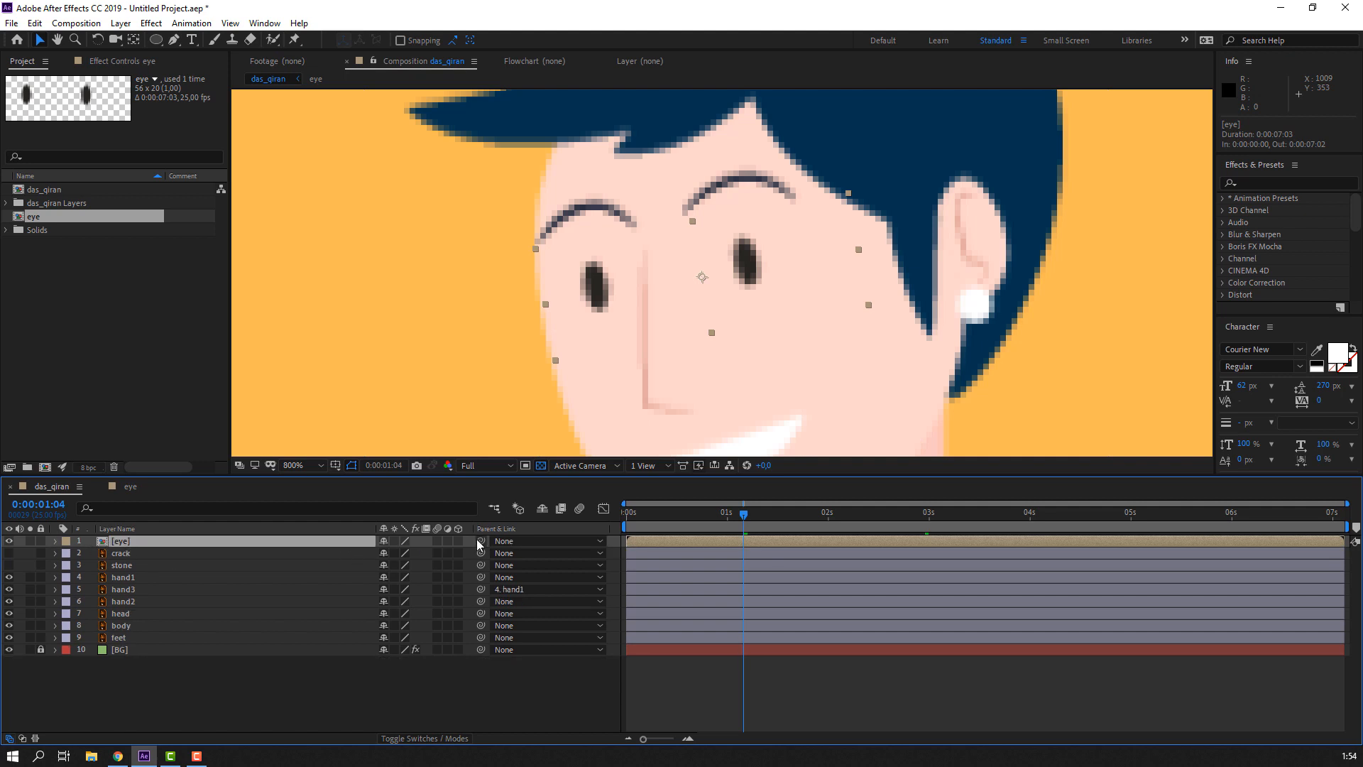
- Parent the eye layer to the head layer and the head layer to the body layer
{"action": "left_click_drag", "start_coordinate": [479, 545], "coordinate": [131, 620]}
{"action": "left_click", "coordinate": [131, 620]}
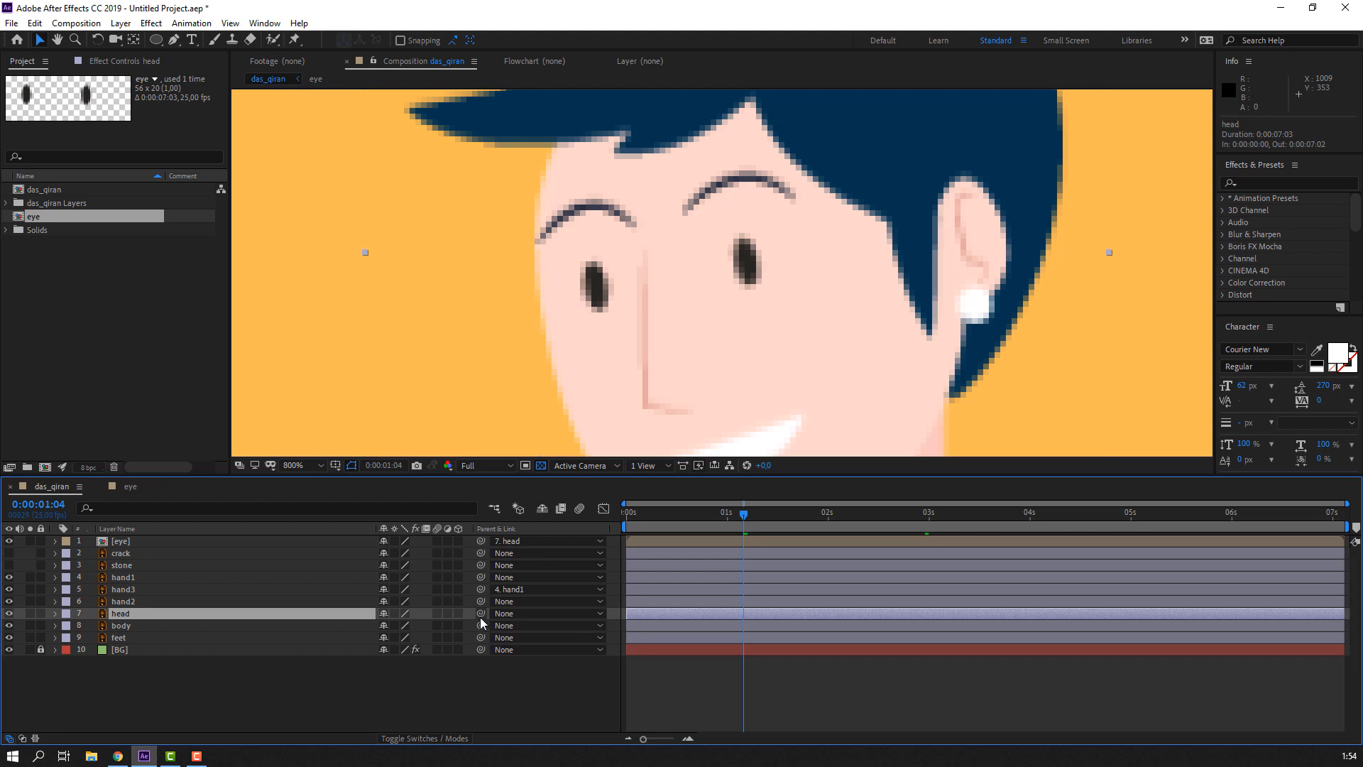
{"action": "left_click_drag", "start_coordinate": [481, 615], "coordinate": [134, 627]}
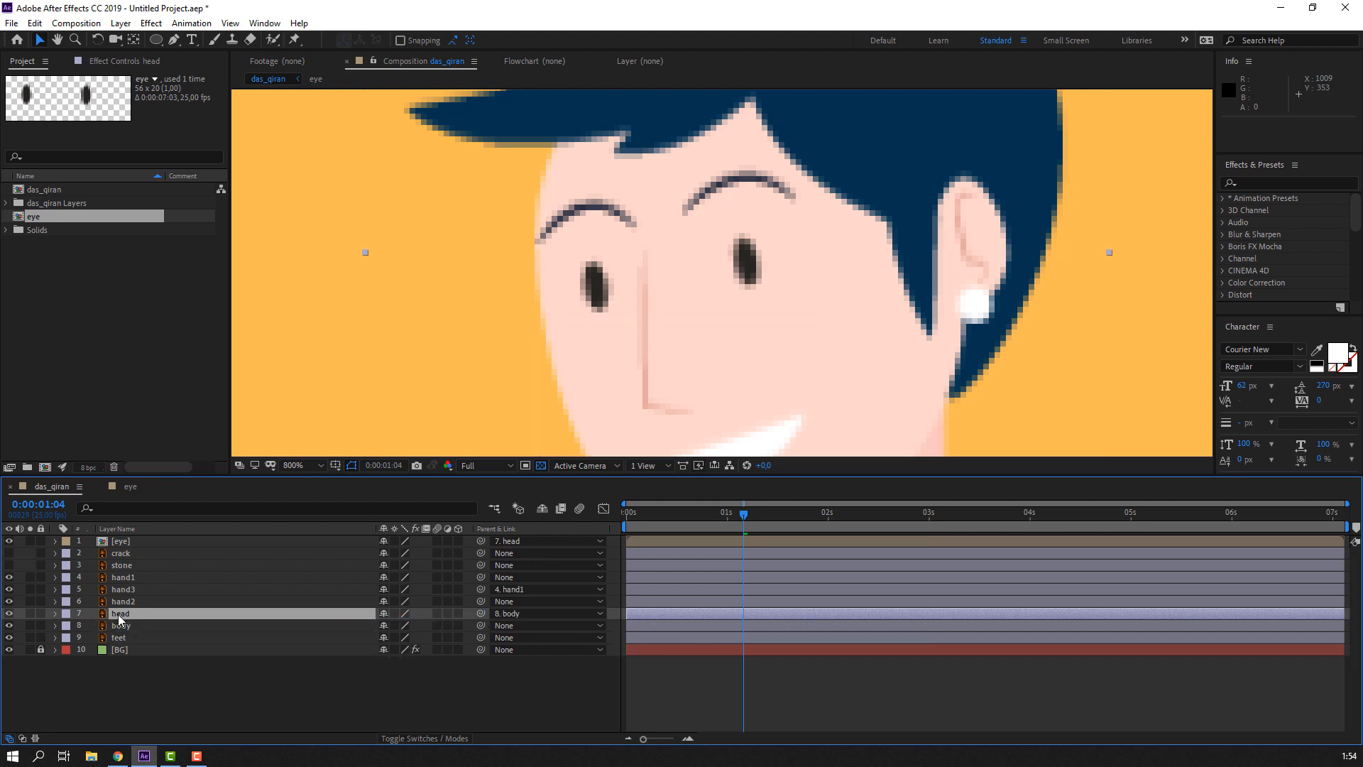
- Move the head layer's anchor point to the top of the neck, then test the head's rotation and undo the test
{"action": "scroll", "coordinate": [731, 334], "scroll_direction": "down", "scroll_amount": 1}
{"action": "scroll", "coordinate": [730, 328], "scroll_direction": "down", "scroll_amount": 1}
{"action": "key", "text": "r"}
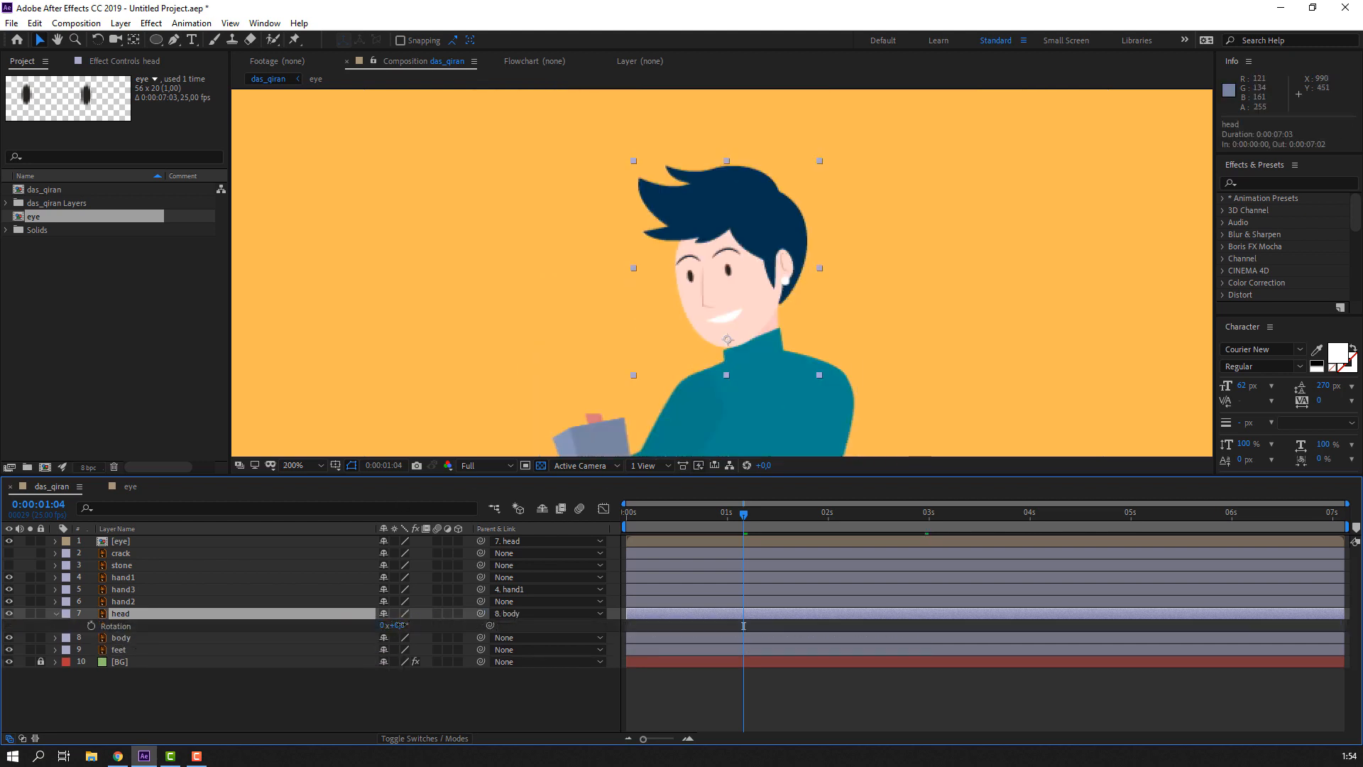
{"action": "left_click_drag", "start_coordinate": [727, 331], "coordinate": [757, 316]}
{"action": "key", "text": "y"}
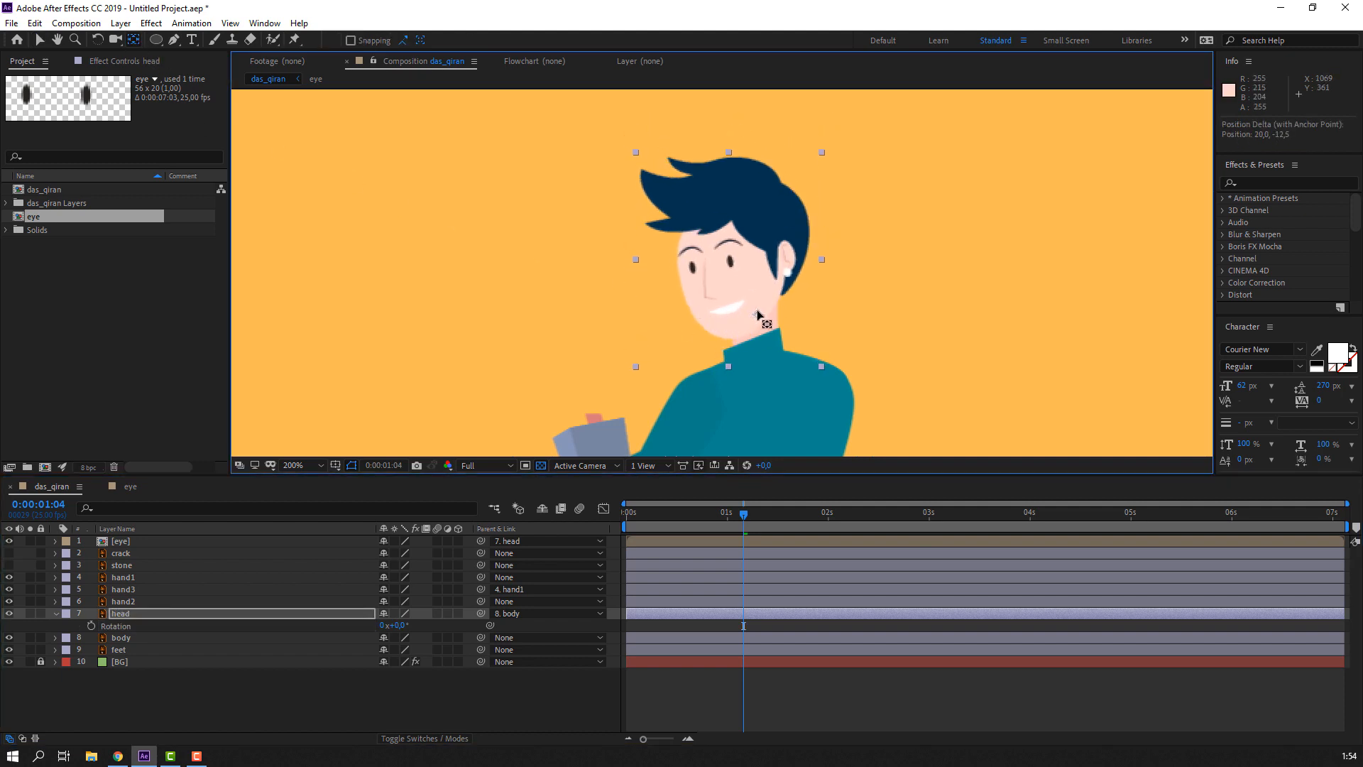
{"action": "key", "text": "v"}
{"action": "left_click_drag", "start_coordinate": [393, 625], "coordinate": [404, 625]}
{"action": "key", "text": "ctrl+z"}
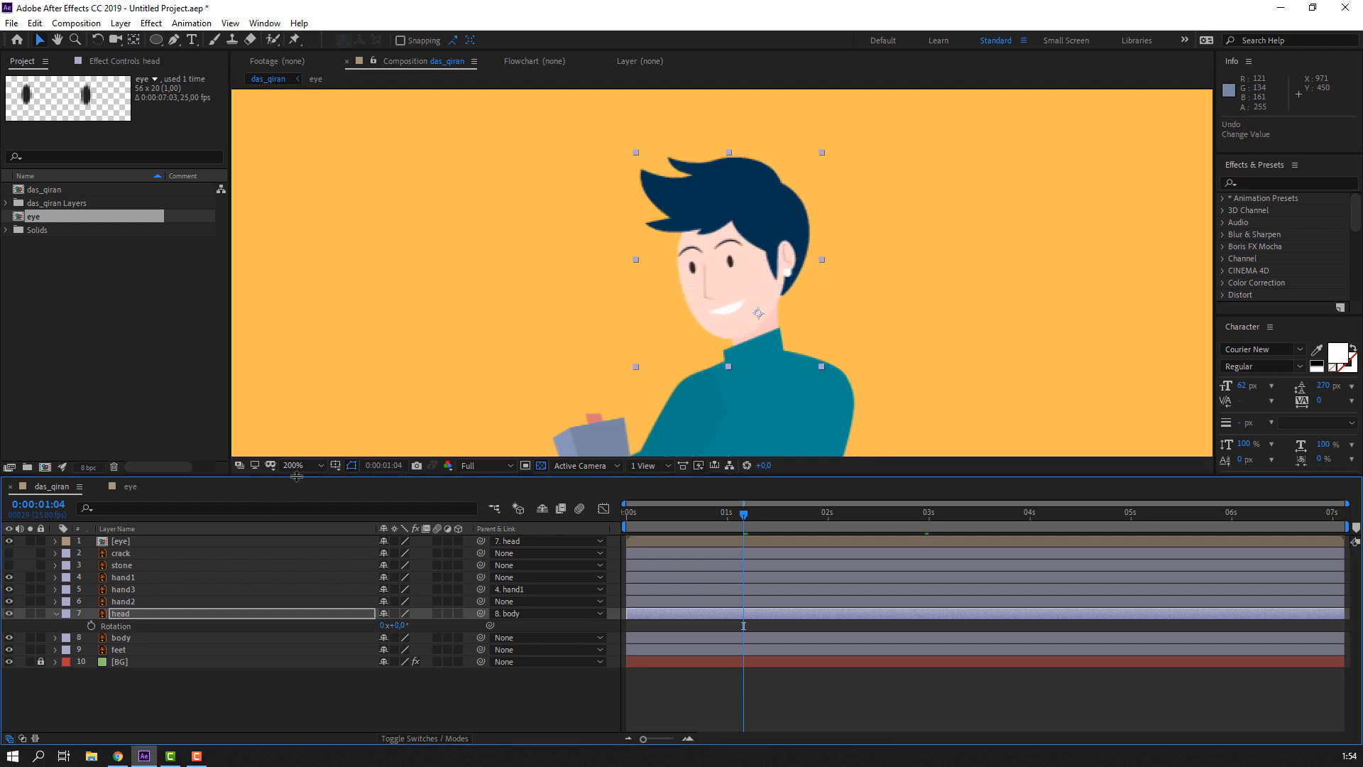
- Fit the whole composition in view, then make the stone layer visible and lock it
{"action": "left_click", "coordinate": [301, 465]}
{"action": "left_click", "coordinate": [334, 666]}
{"action": "left_click", "coordinate": [297, 686]}
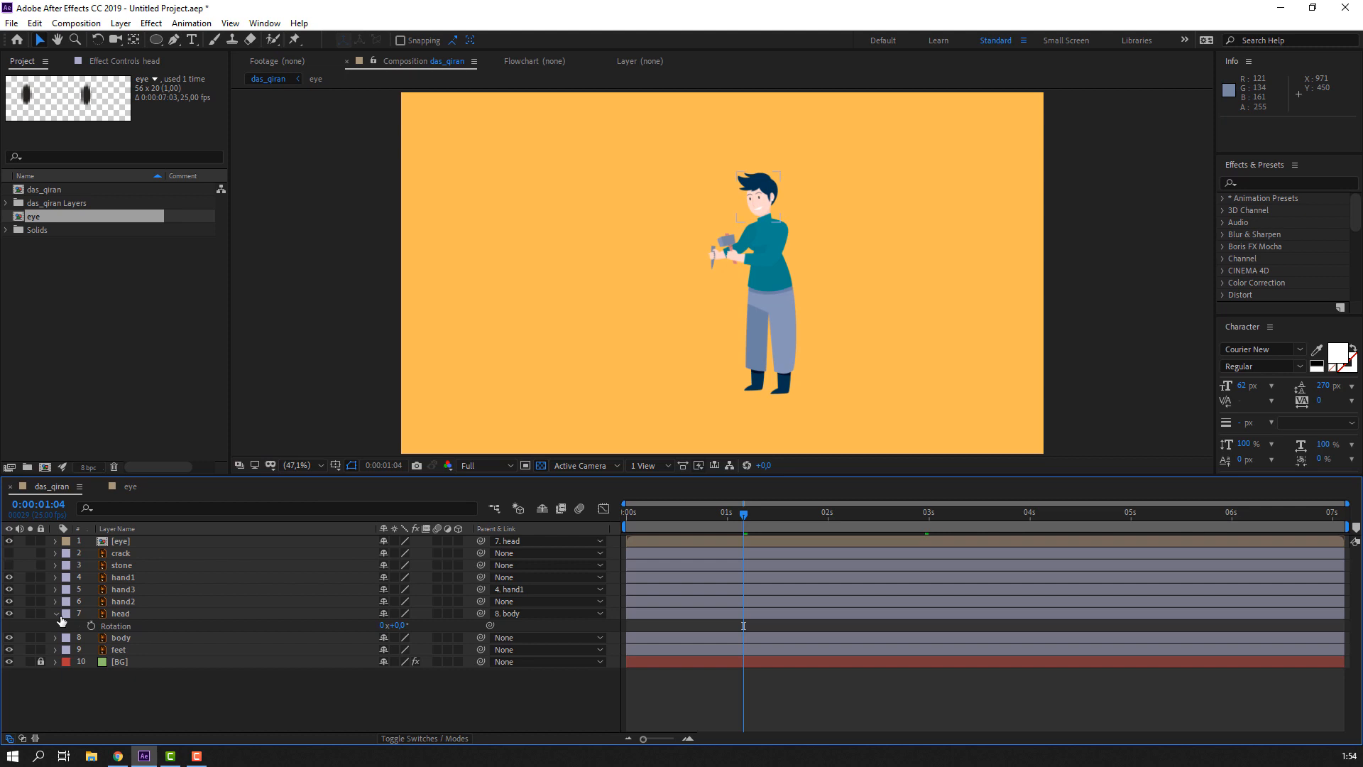
{"action": "left_click", "coordinate": [57, 613]}
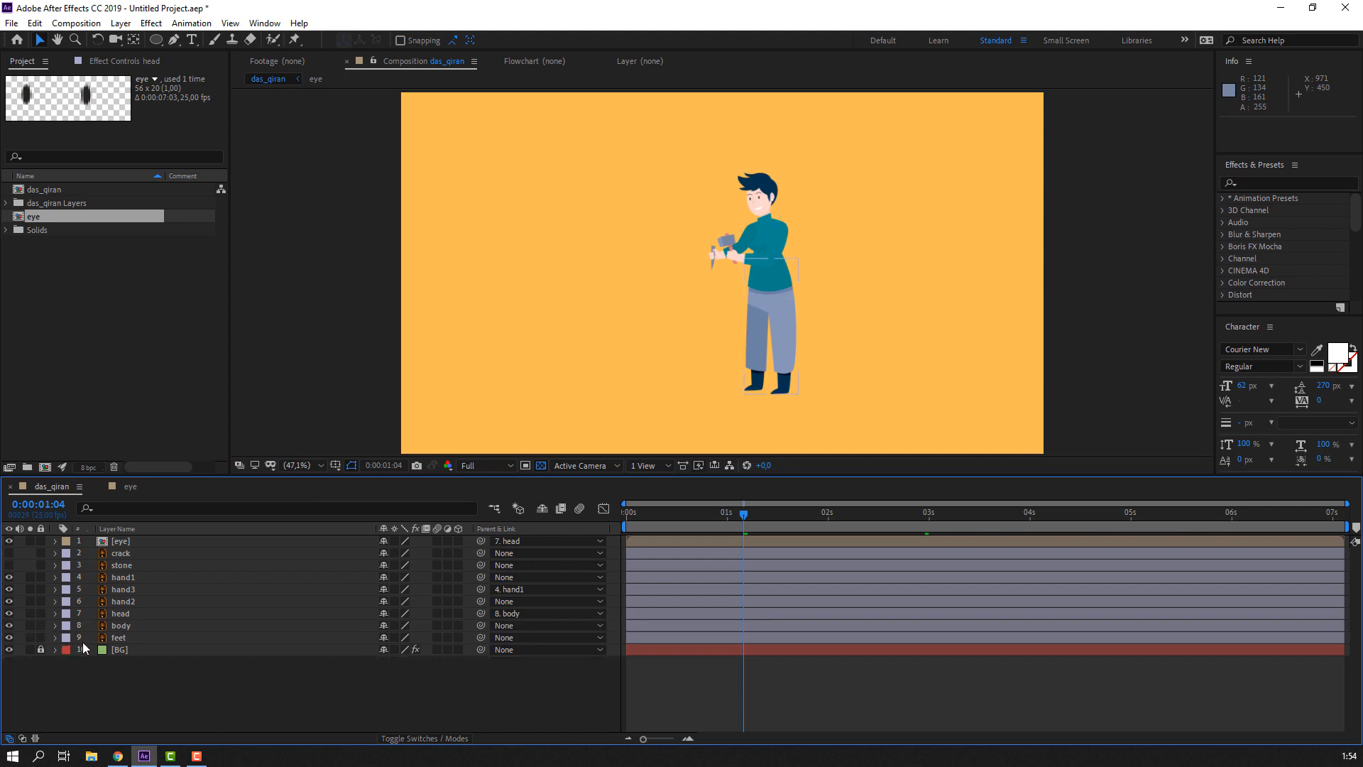
{"action": "left_click", "coordinate": [9, 565]}
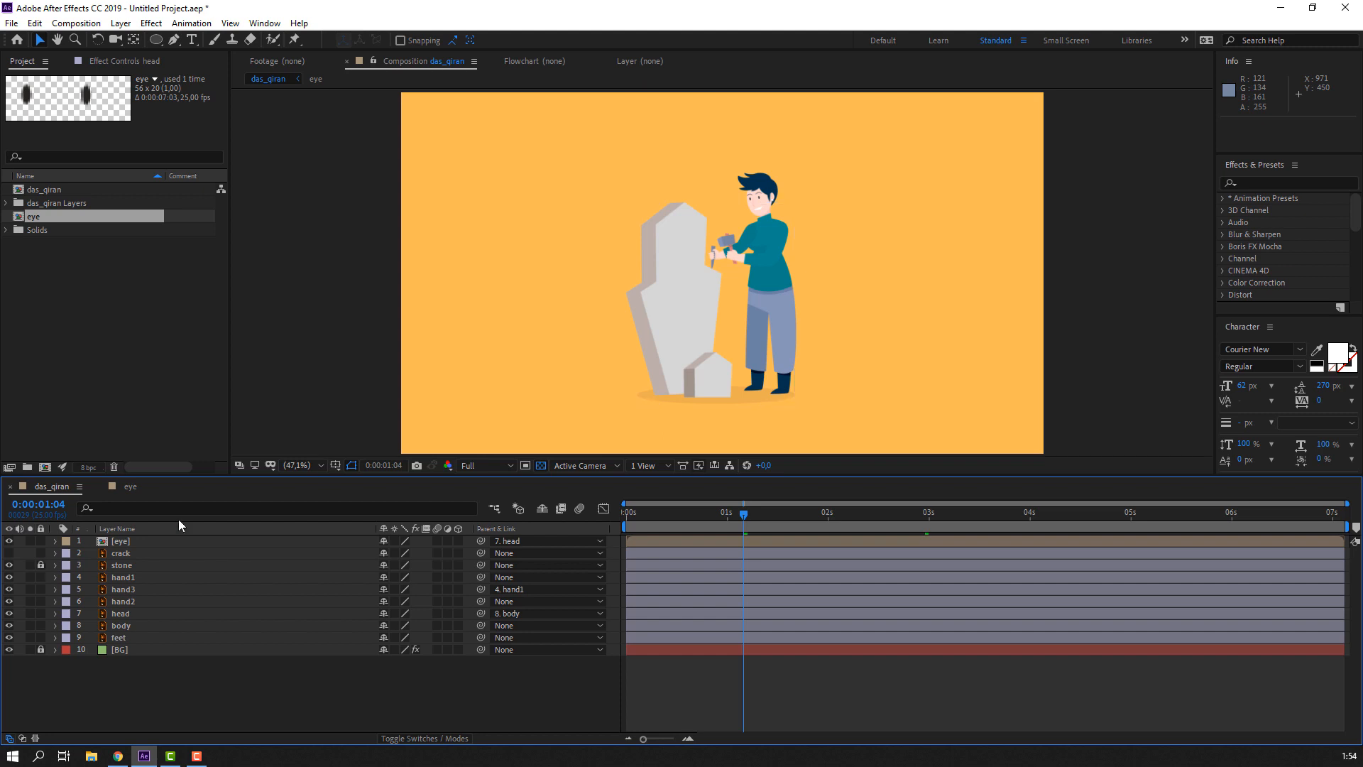
- Move the hand2 layer below the body layer in the stacking order
{"action": "scroll", "coordinate": [764, 237], "scroll_direction": "up", "scroll_amount": 3}
{"action": "scroll", "coordinate": [825, 211], "scroll_direction": "down", "scroll_amount": 1}
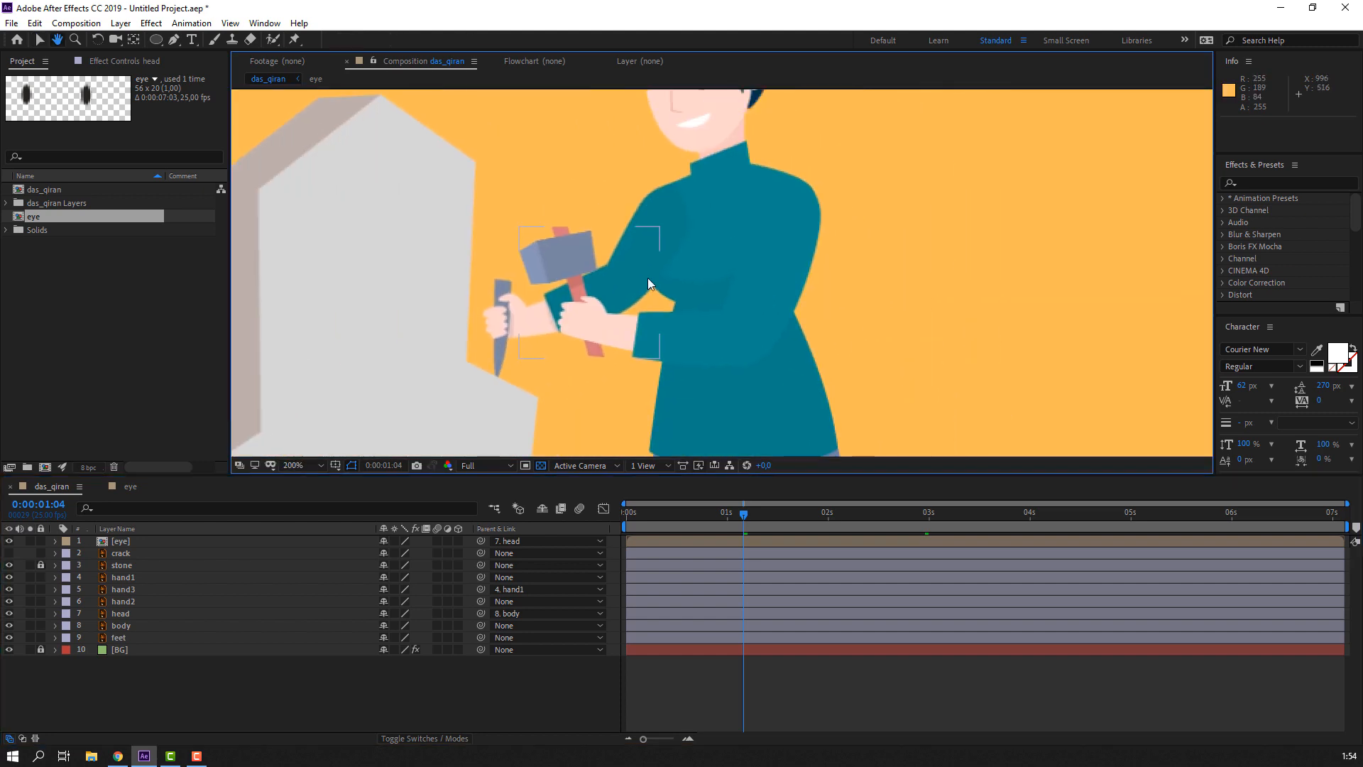
{"action": "left_click", "coordinate": [663, 224]}
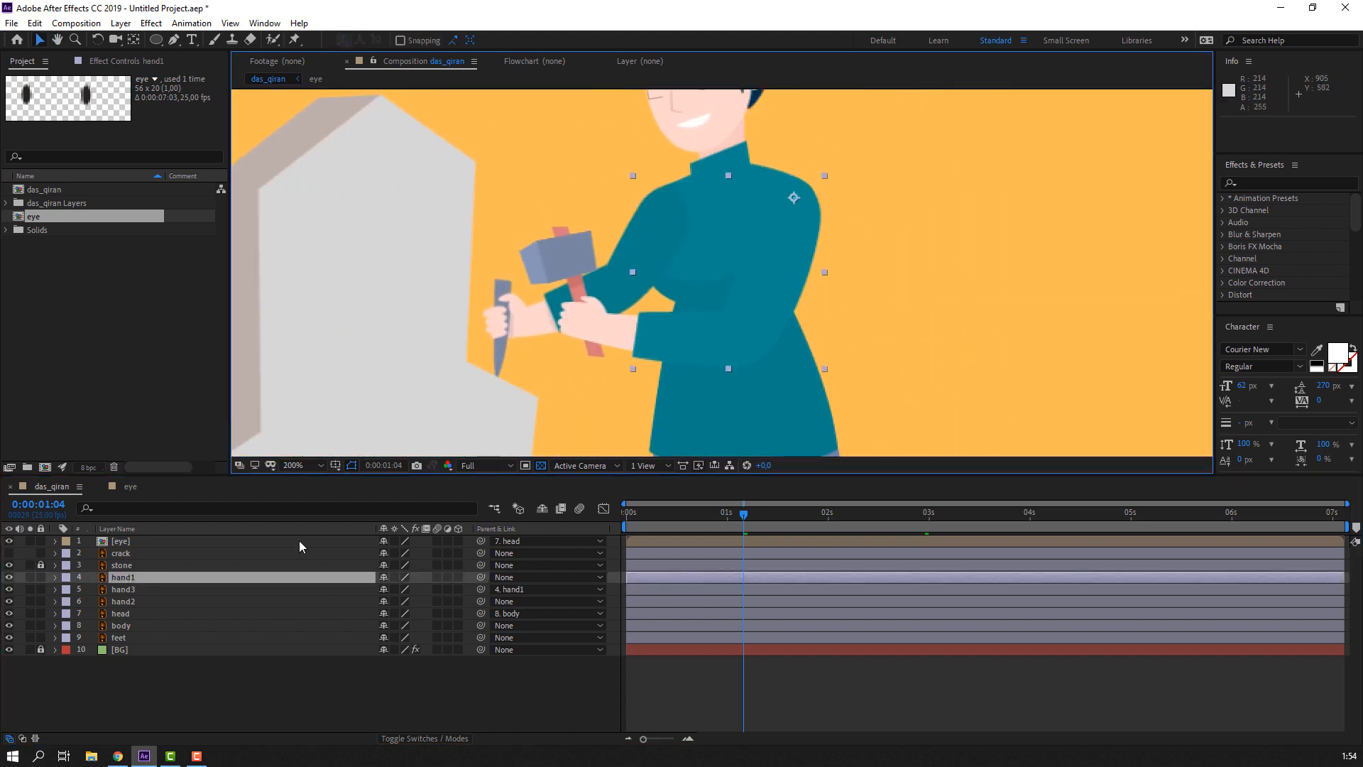
{"action": "left_click", "coordinate": [124, 602]}
{"action": "left_click_drag", "start_coordinate": [137, 605], "coordinate": [183, 644]}
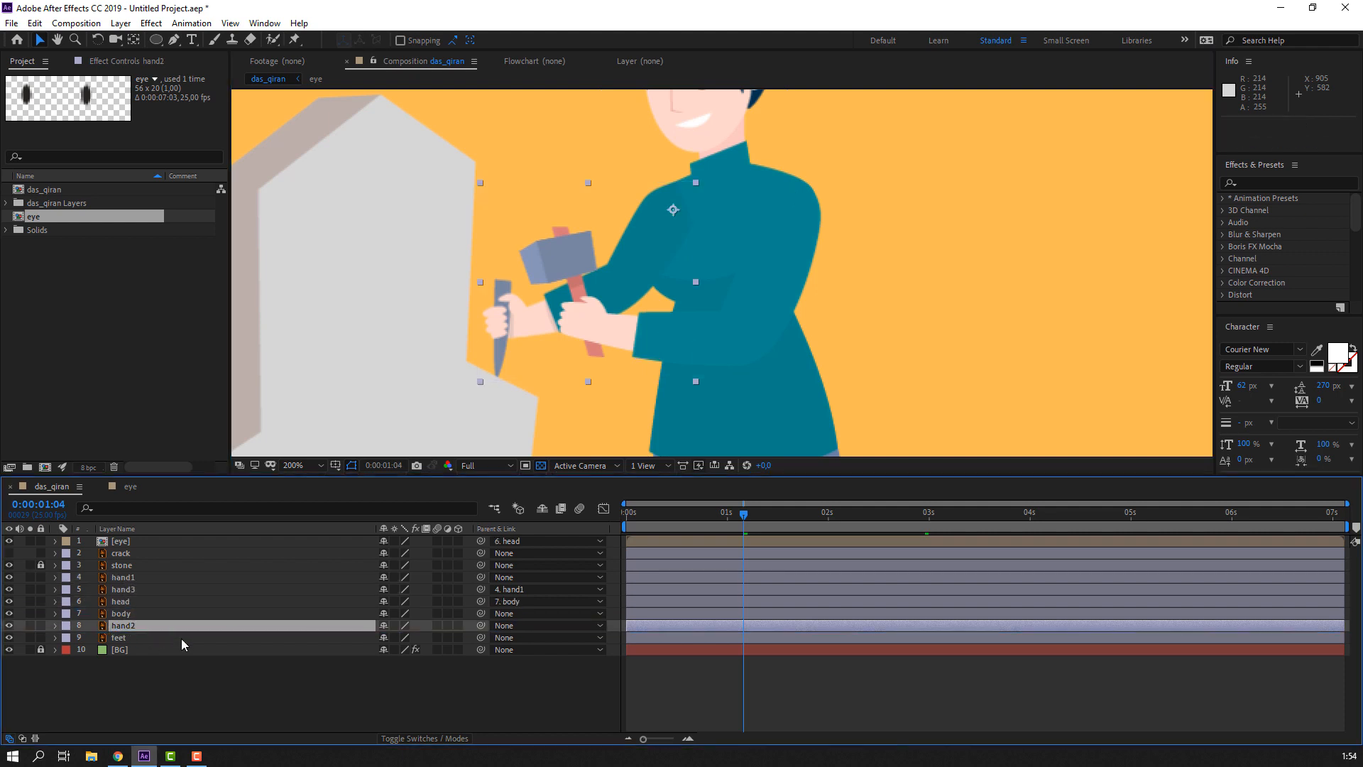
- Try shifting hand2 horizontally through its position value, and undo the shift
{"action": "left_click", "coordinate": [129, 629]}
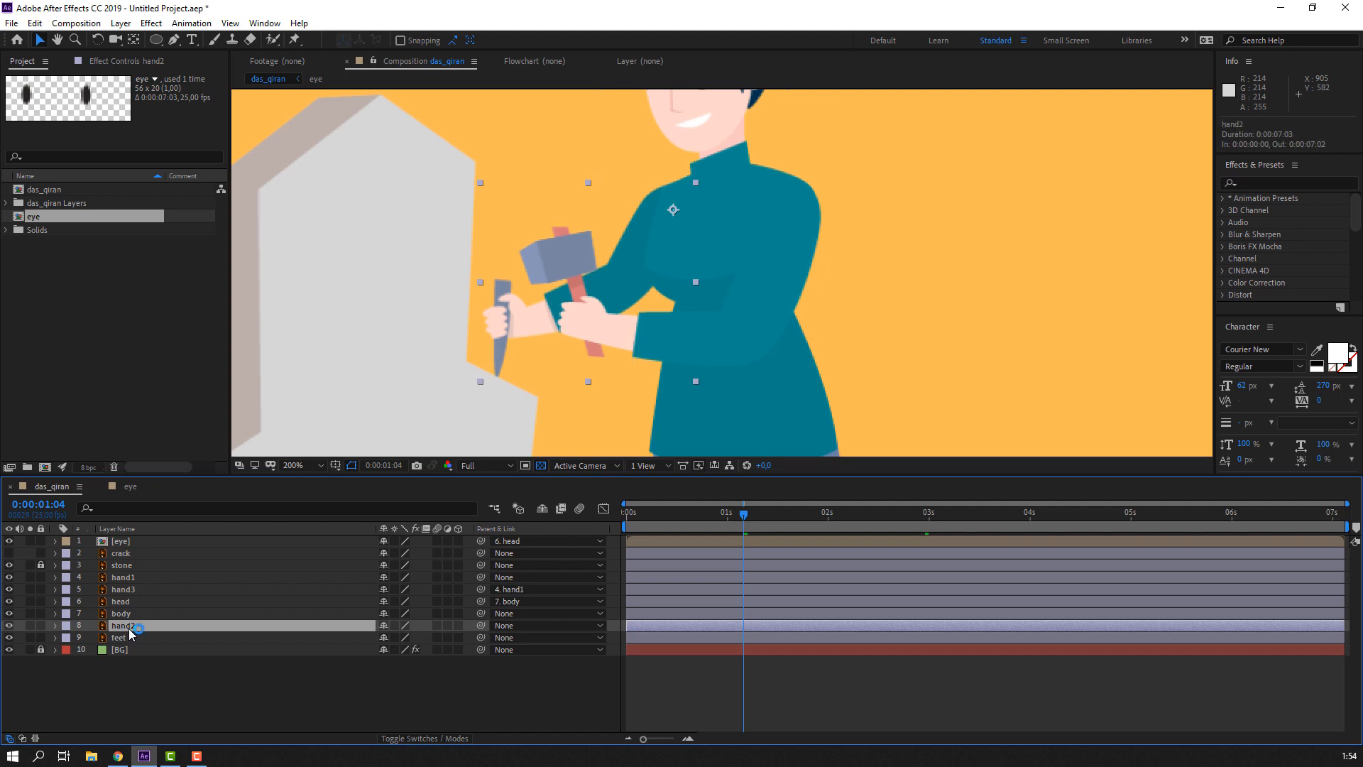
{"action": "key", "text": "p"}
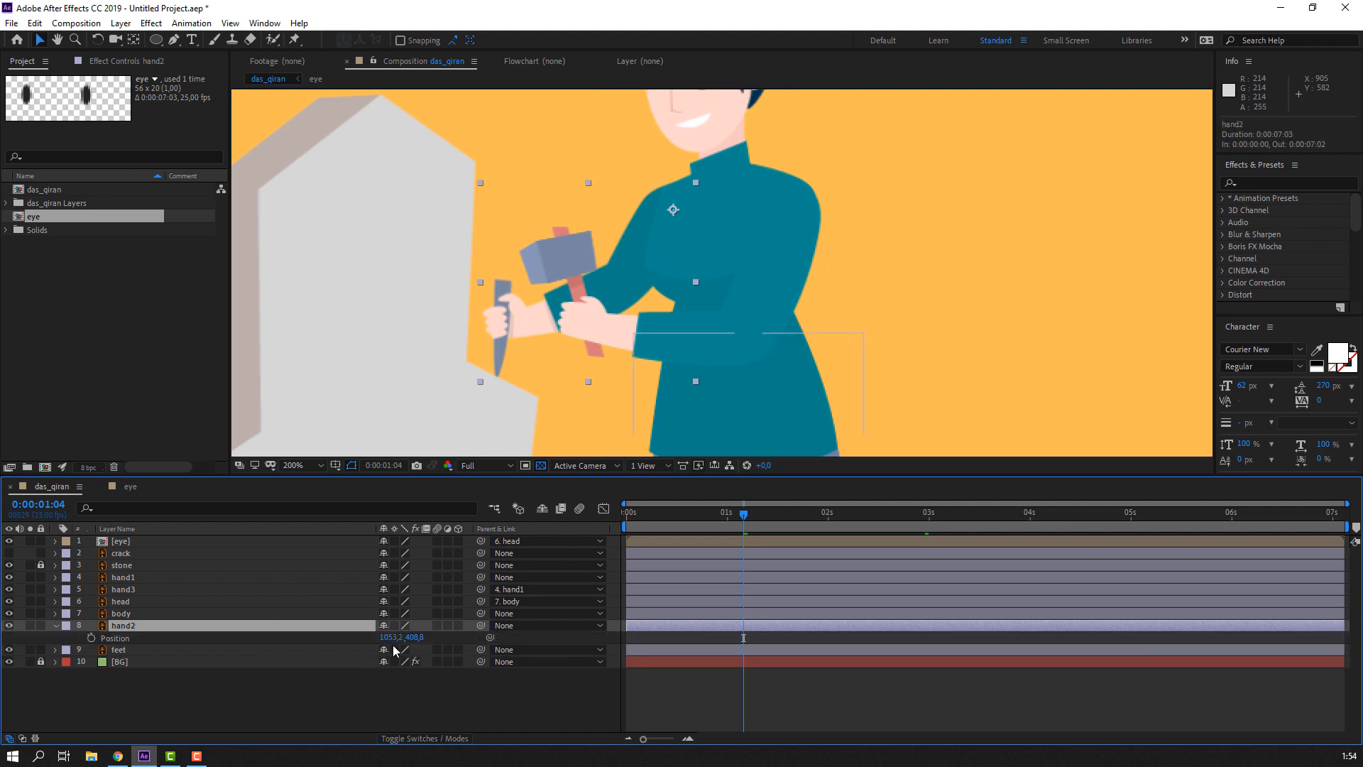
{"action": "left_click_drag", "start_coordinate": [393, 638], "coordinate": [435, 639]}
{"action": "key", "text": "ctrl+z"}
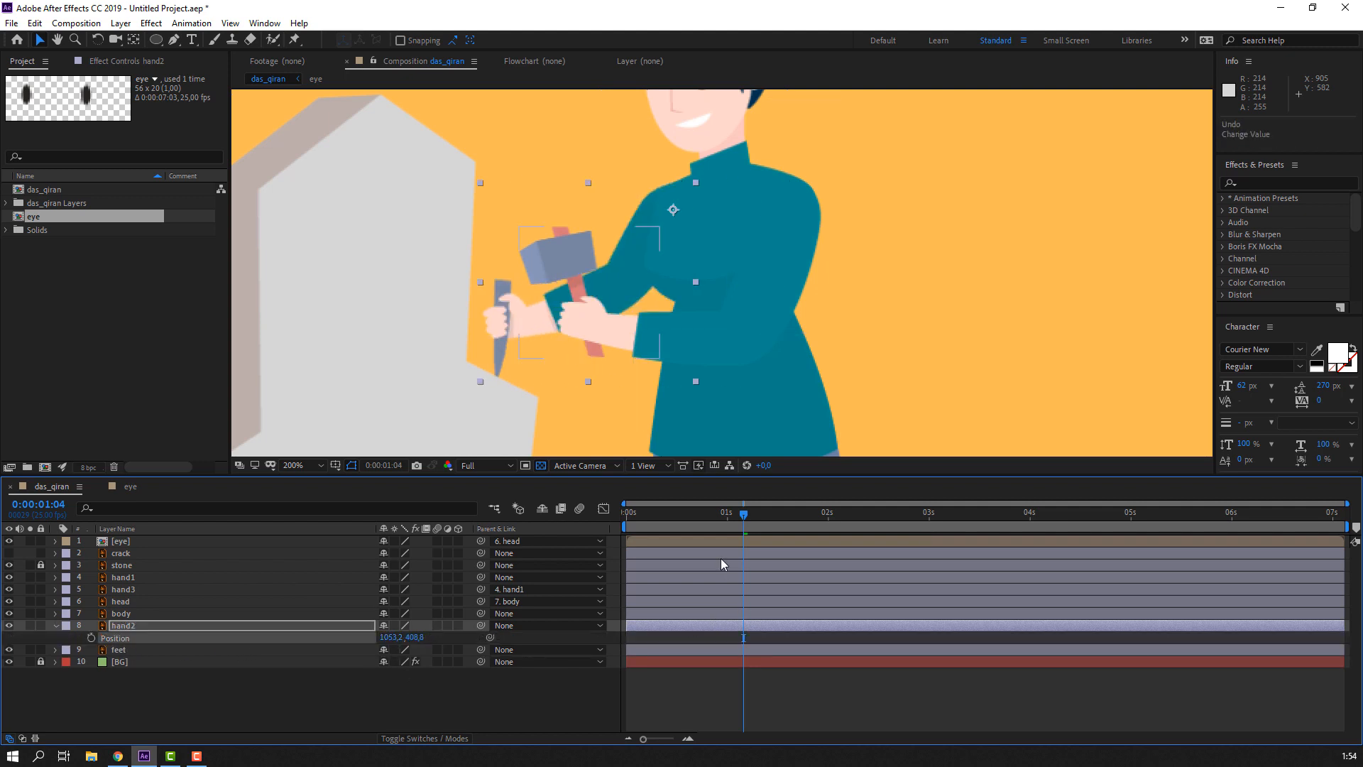
- Preview from the start, then set position and rotation keyframes on hand2 at frame 0
{"action": "left_click_drag", "start_coordinate": [724, 515], "coordinate": [629, 525]}
{"action": "key", "text": "space"}
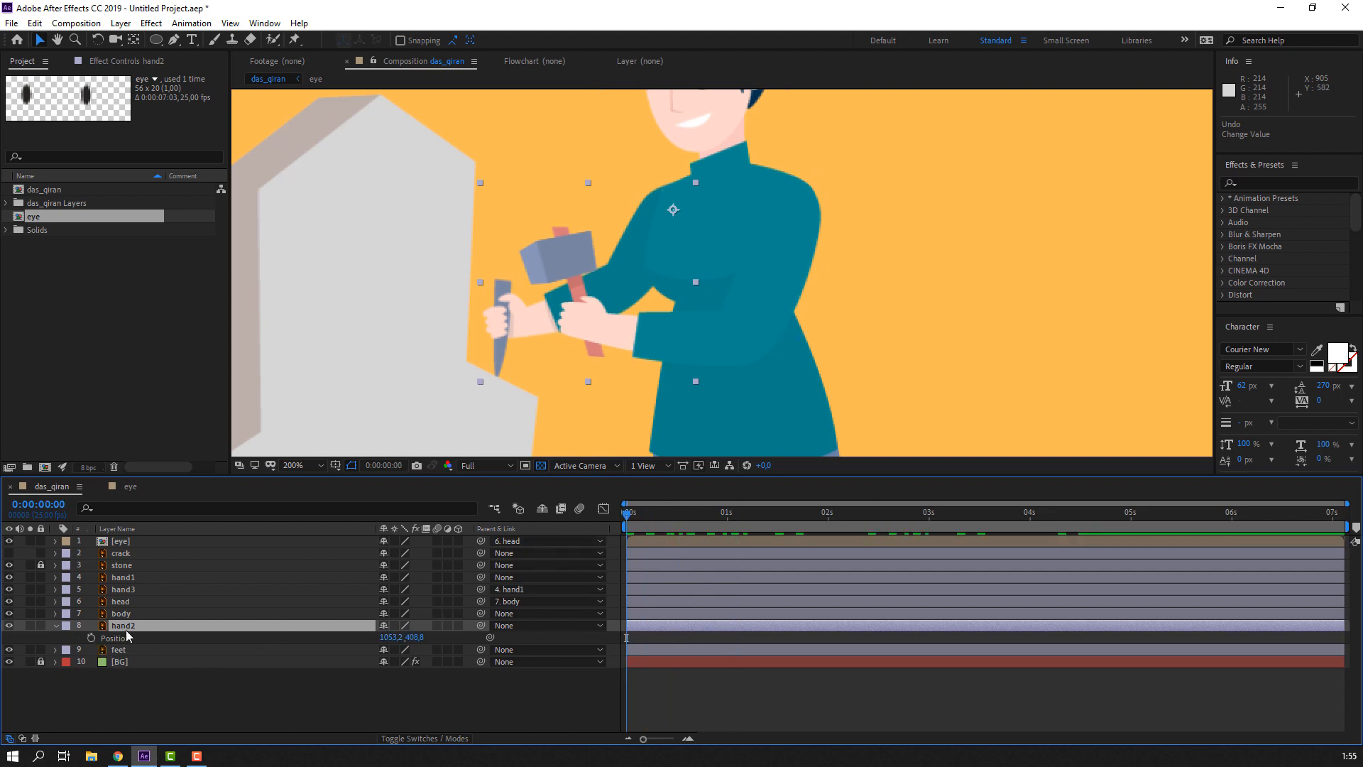
{"action": "left_click", "coordinate": [111, 641]}
{"action": "key", "text": "p"}
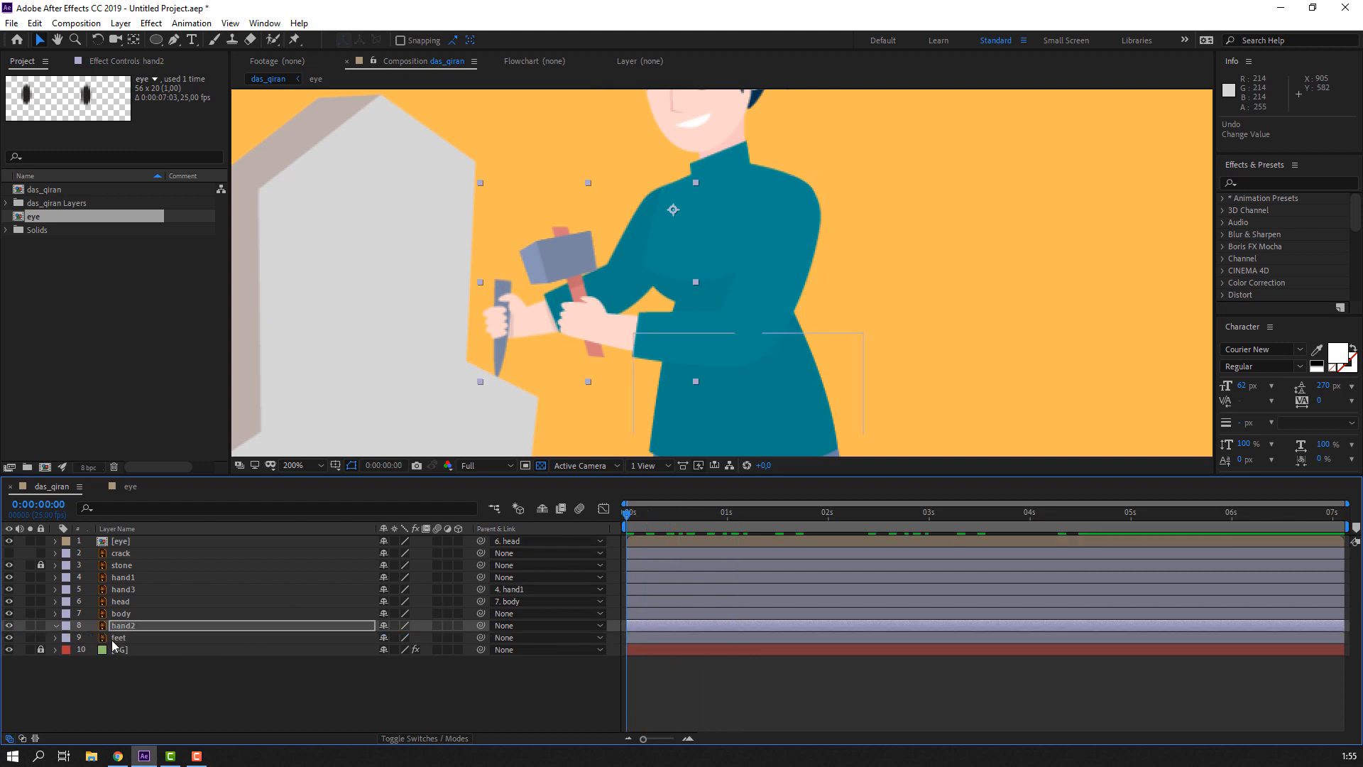
{"action": "key", "text": "p"}
{"action": "key", "text": "shift+r"}
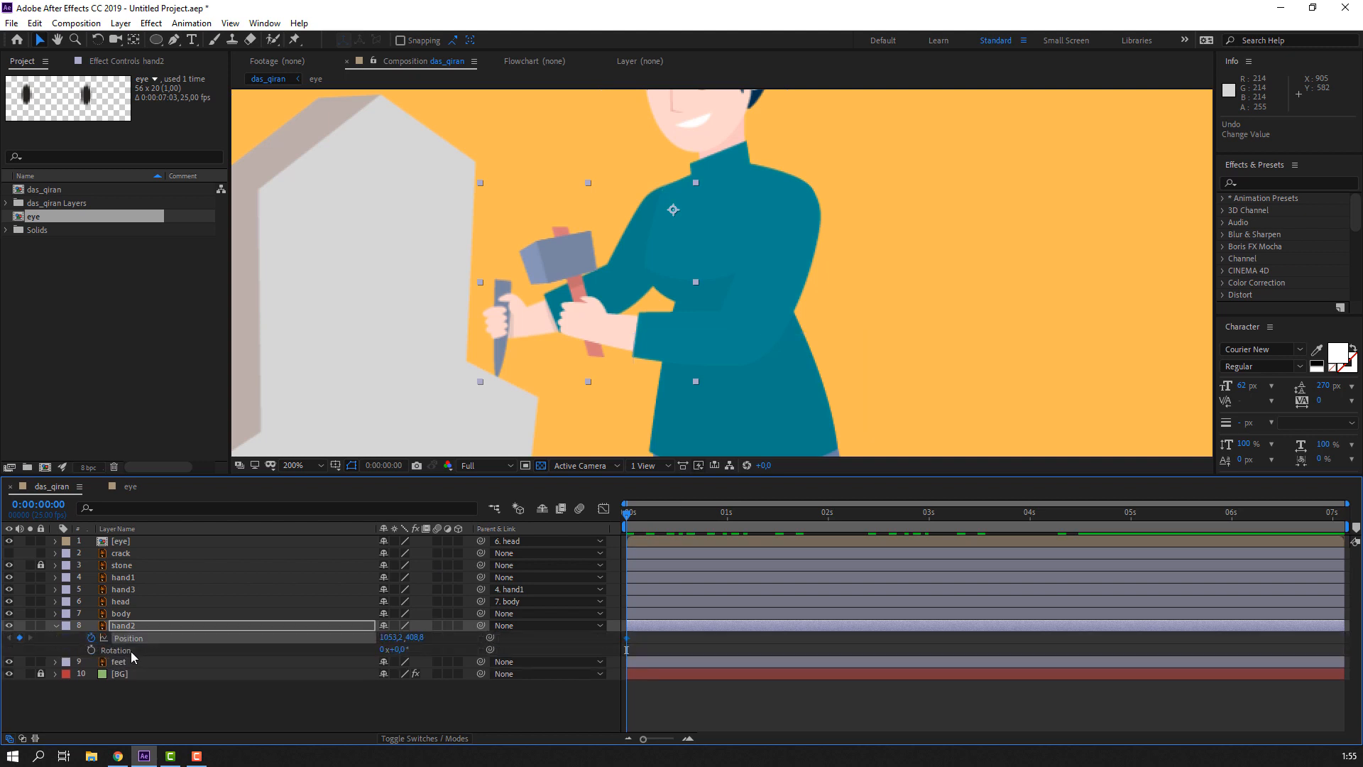
{"action": "left_click", "coordinate": [92, 648]}
- Move hand2's keyframes to frame 16, rotate it to -27° and nudge its position at frame 0, and scrub through the motion
{"action": "left_click_drag", "start_coordinate": [643, 632], "coordinate": [690, 638]}
{"action": "left_click", "coordinate": [397, 699]}
{"action": "left_click_drag", "start_coordinate": [406, 648], "coordinate": [387, 649]}
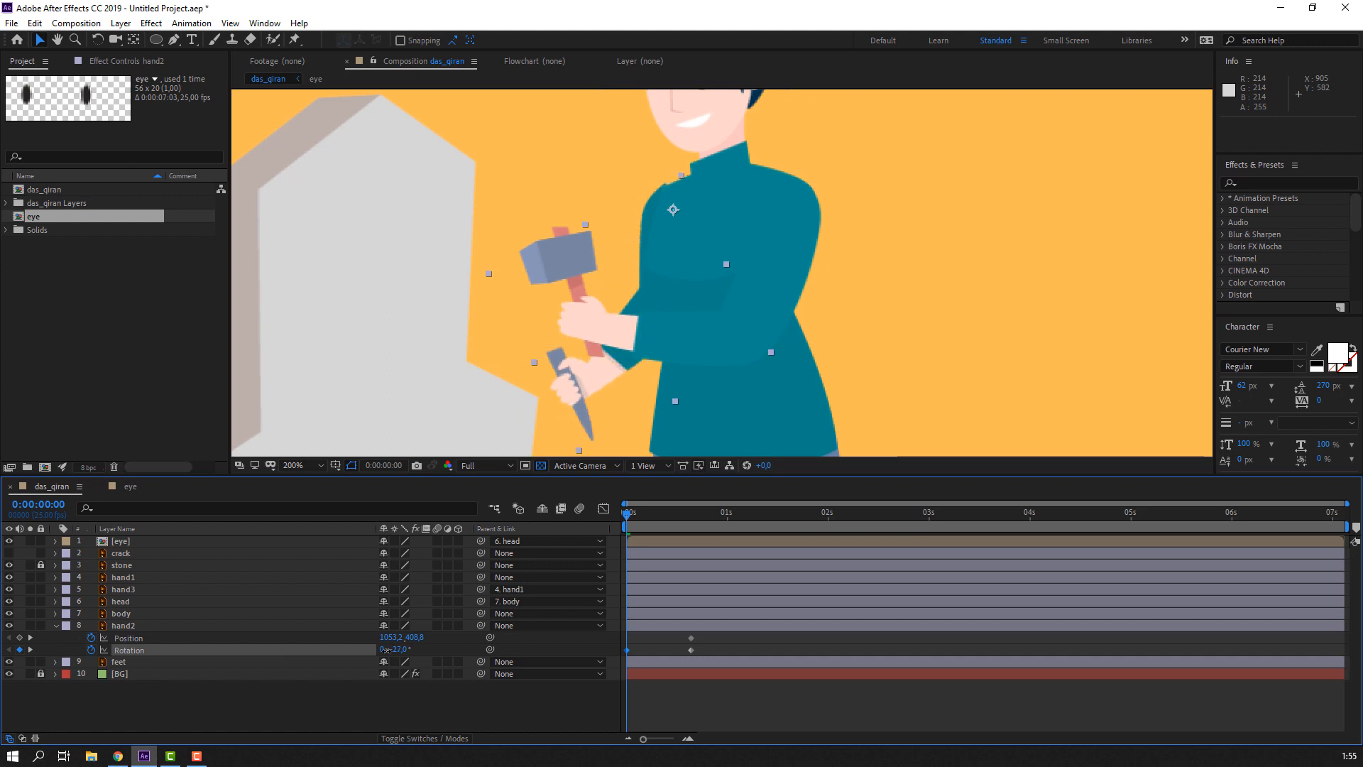
{"action": "left_click_drag", "start_coordinate": [653, 218], "coordinate": [655, 220]}
{"action": "left_click_drag", "start_coordinate": [627, 512], "coordinate": [709, 511]}
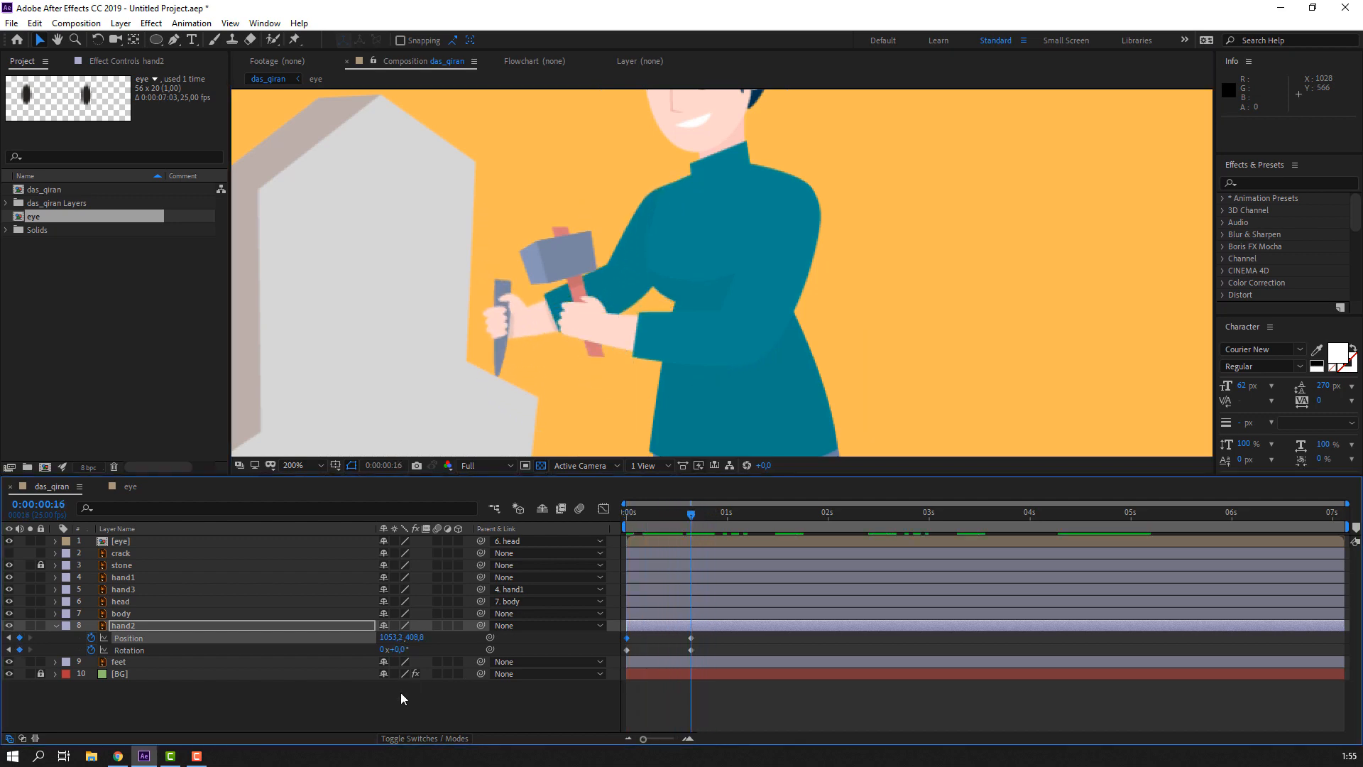
- Rotate hand2 to 10° and move it to 1062.7, 406.3 at 0:00:00:16, and check the arm's motion
{"action": "left_click_drag", "start_coordinate": [396, 649], "coordinate": [396, 637]}
{"action": "left_click_drag", "start_coordinate": [647, 248], "coordinate": [642, 247]}
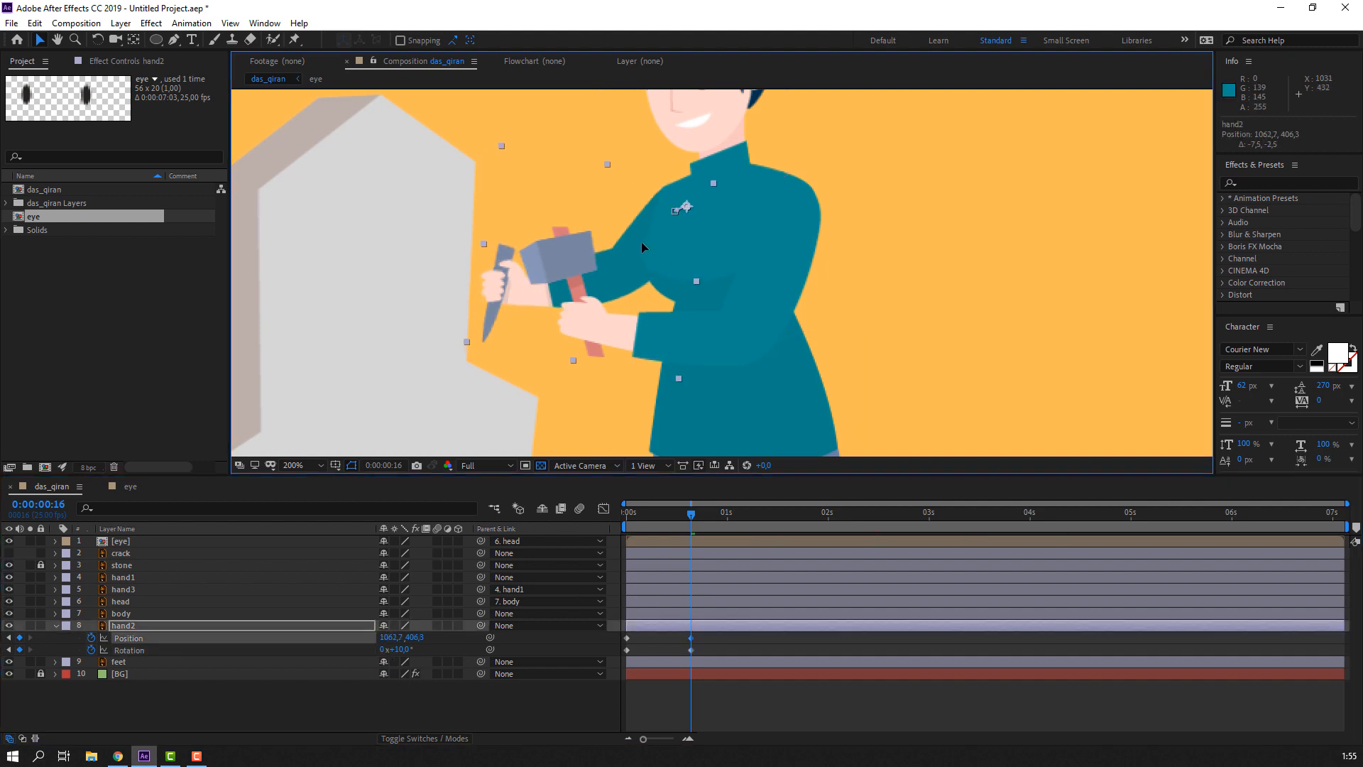
{"action": "key", "text": "space"}
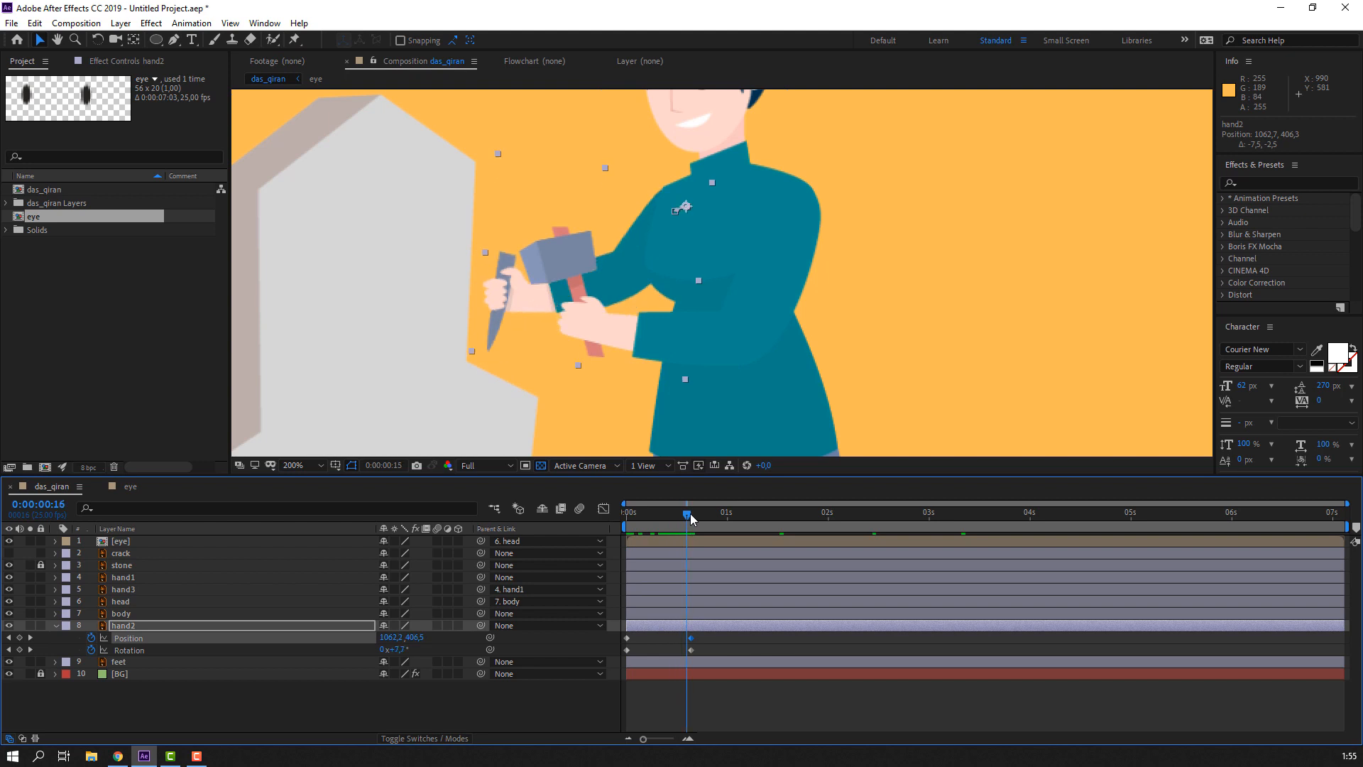
{"action": "left_click", "coordinate": [440, 701]}
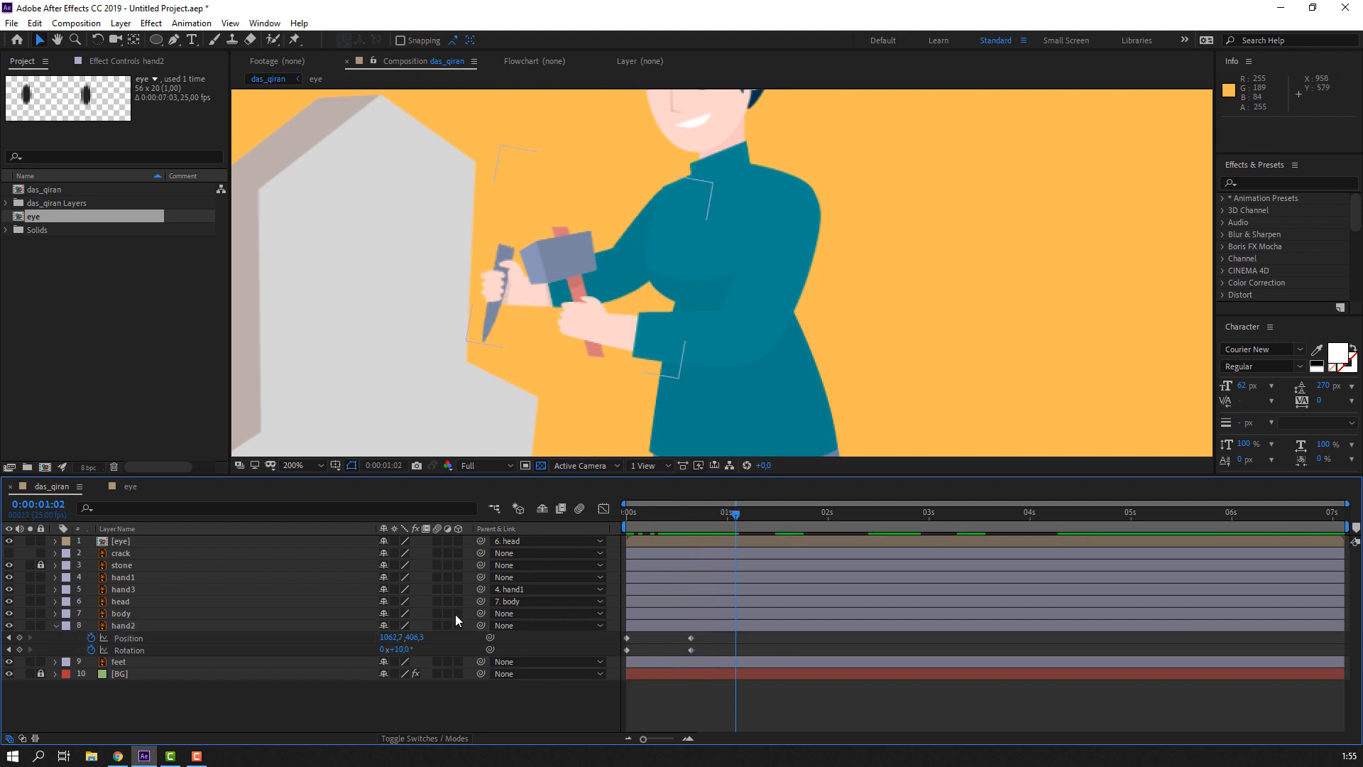
- Add hand2 keyframes at 0:00:01:02 with 2° rotation and position 1057.2, 410.3, keeping the chisel near the stone
{"action": "left_click_drag", "start_coordinate": [406, 652], "coordinate": [398, 648]}
{"action": "scroll", "coordinate": [544, 360], "scroll_direction": "up", "scroll_amount": 1}
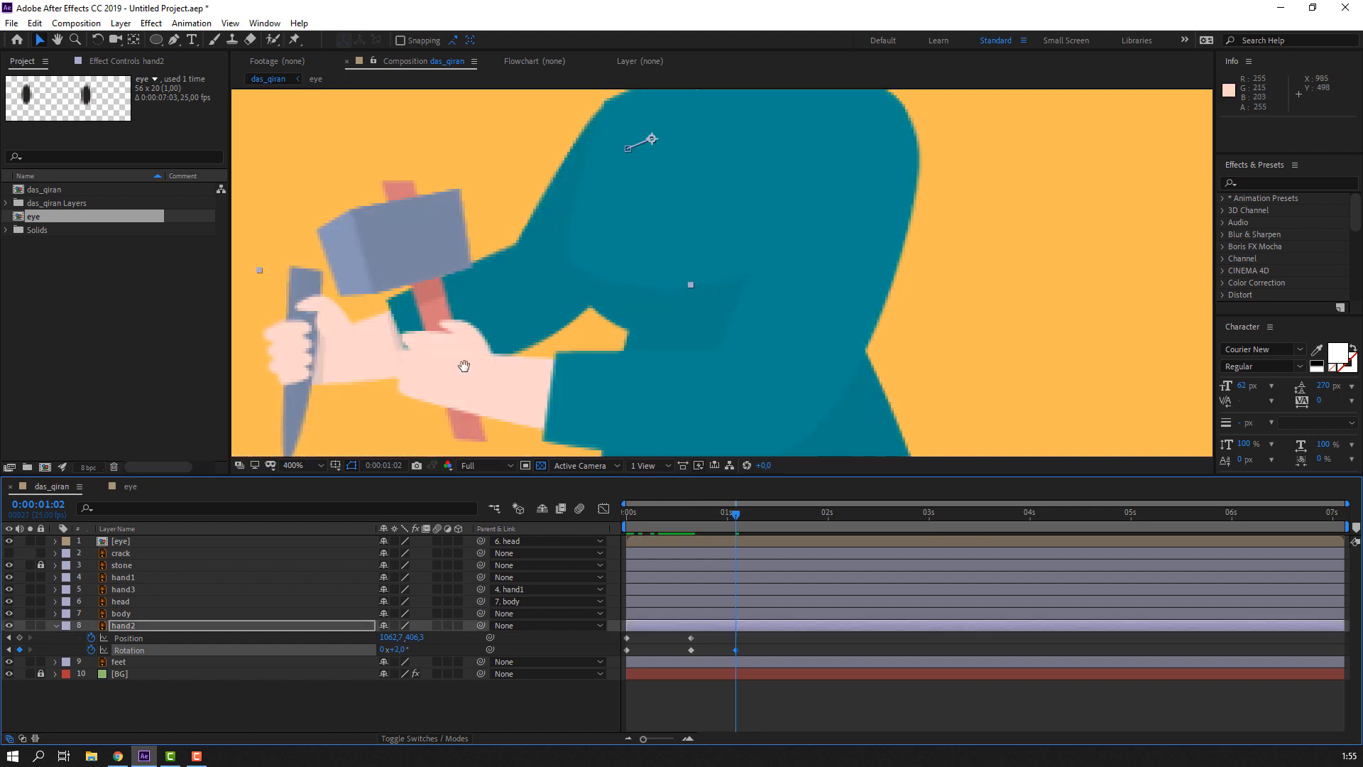
{"action": "left_click_drag", "start_coordinate": [463, 366], "coordinate": [631, 248]}
{"action": "left_click_drag", "start_coordinate": [509, 263], "coordinate": [505, 284]}
{"action": "scroll", "coordinate": [540, 281], "scroll_direction": "down", "scroll_amount": 1}
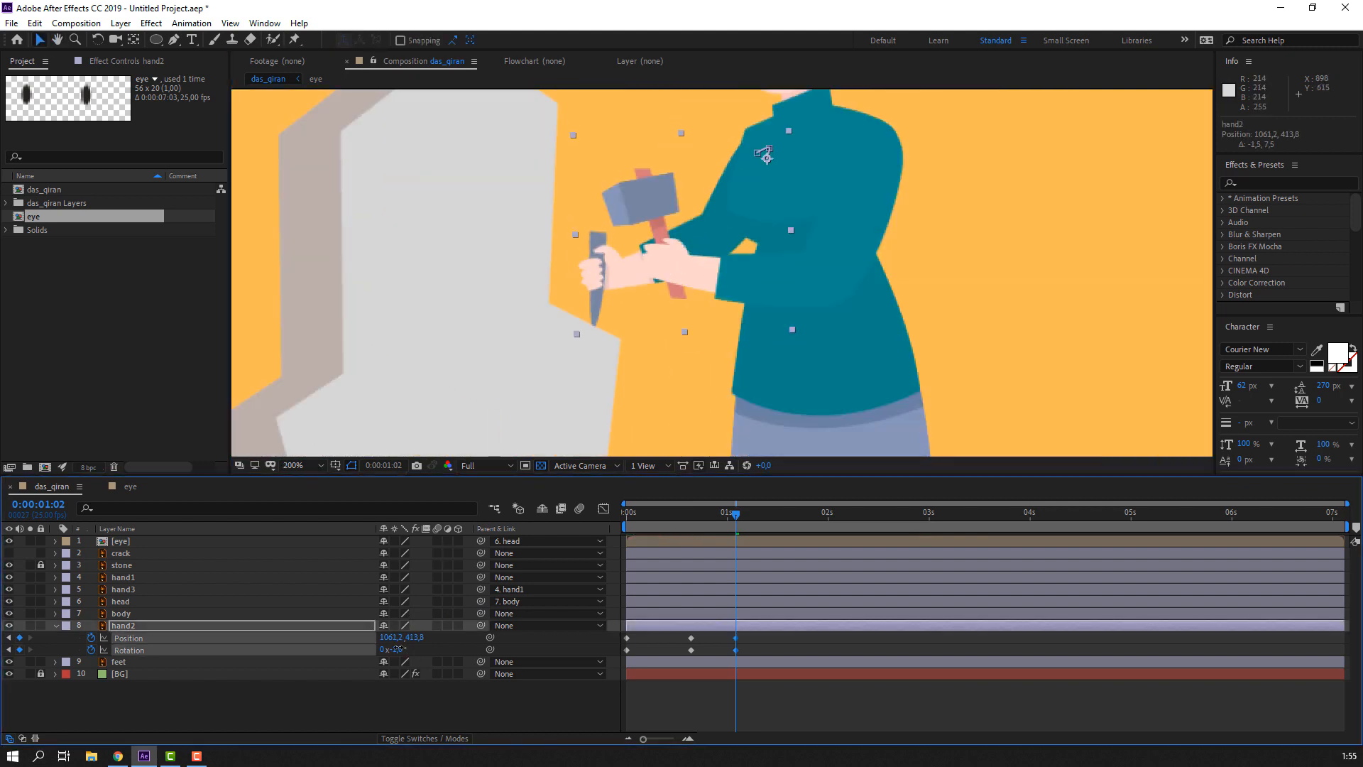
{"action": "key", "text": "ctrl+z"}
{"action": "left_click_drag", "start_coordinate": [726, 189], "coordinate": [721, 181]}
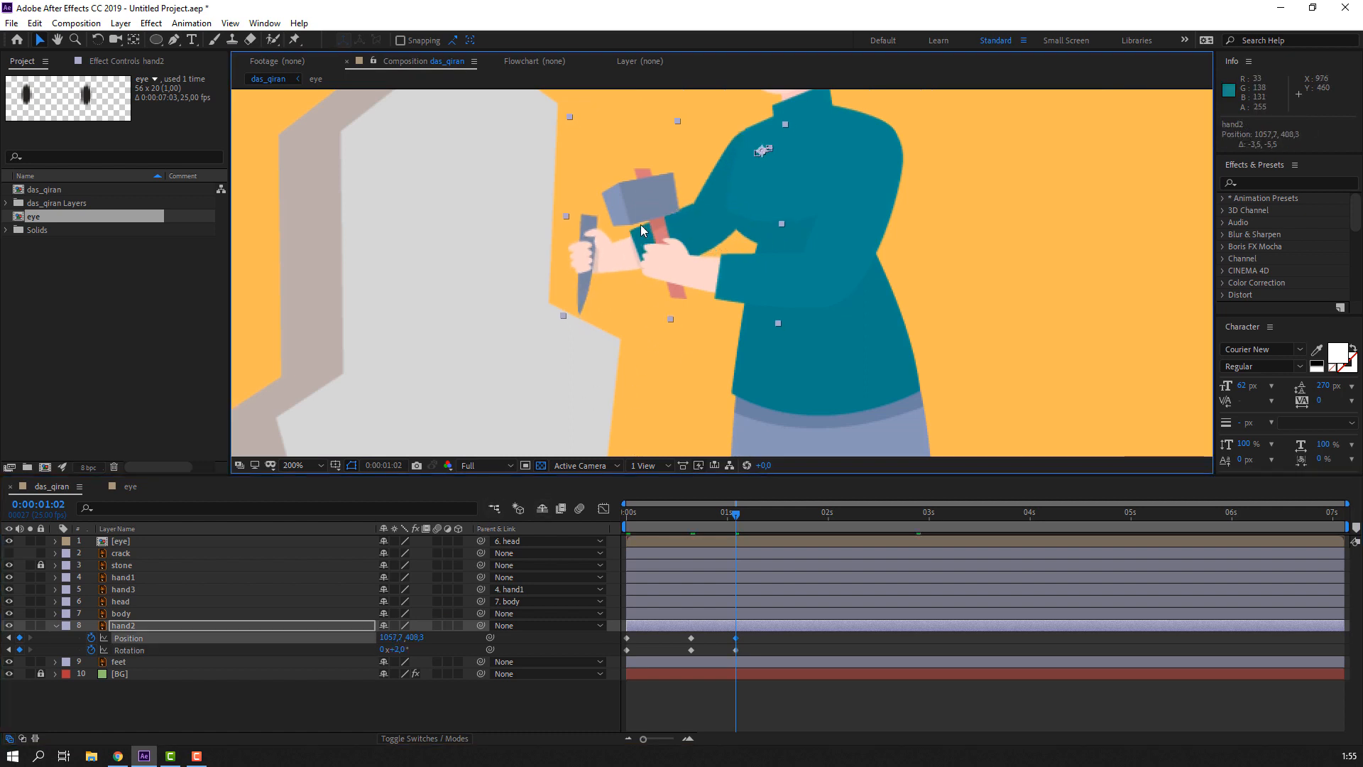
{"action": "left_click_drag", "start_coordinate": [607, 247], "coordinate": [605, 250]}
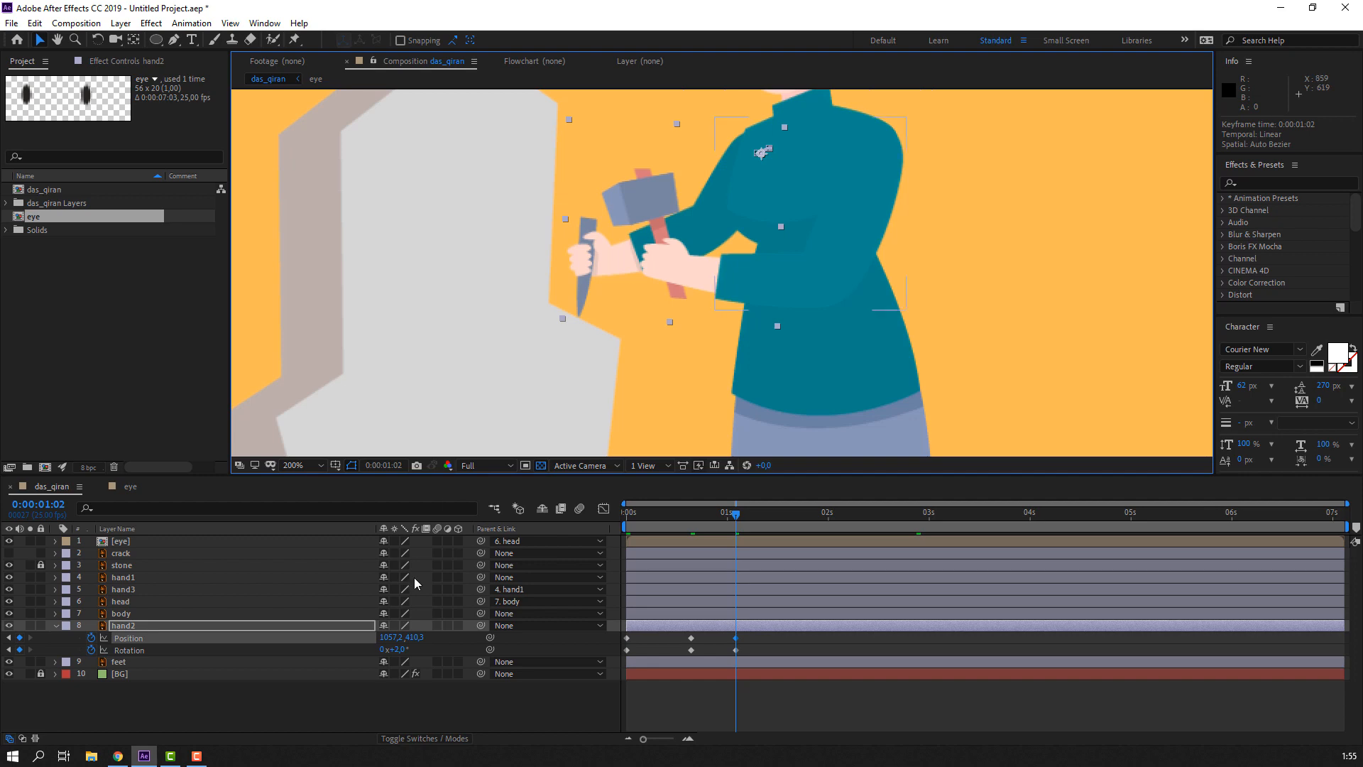
- Refine hand2's pose at 0:00:01:02 to 0° rotation and position 1056.2, 408.8, and preview it
{"action": "left_click_drag", "start_coordinate": [407, 656], "coordinate": [395, 640]}
{"action": "left_click_drag", "start_coordinate": [755, 158], "coordinate": [754, 157]}
{"action": "key", "text": "Up"}
{"action": "key", "text": "Up"}
{"action": "key", "text": "Up"}
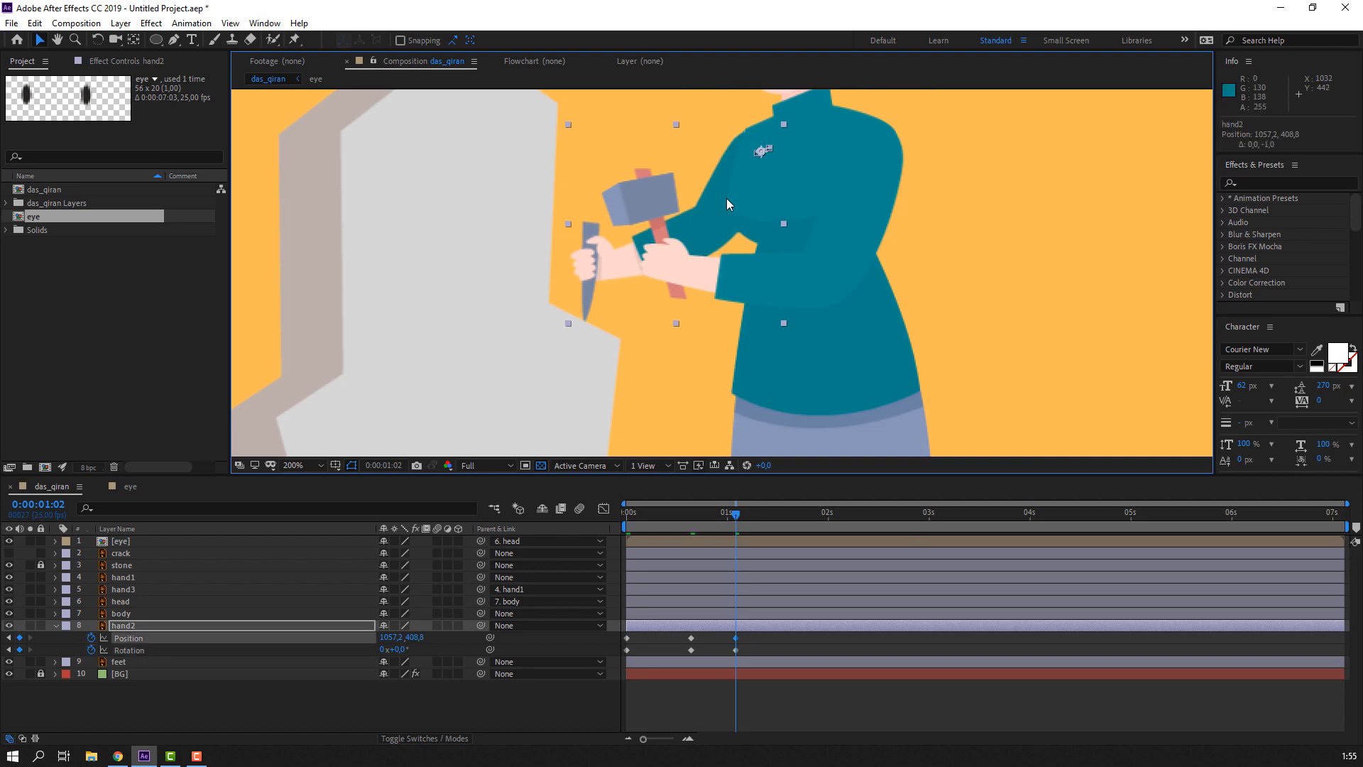
{"action": "key", "text": "Left"}
{"action": "key", "text": "Left"}
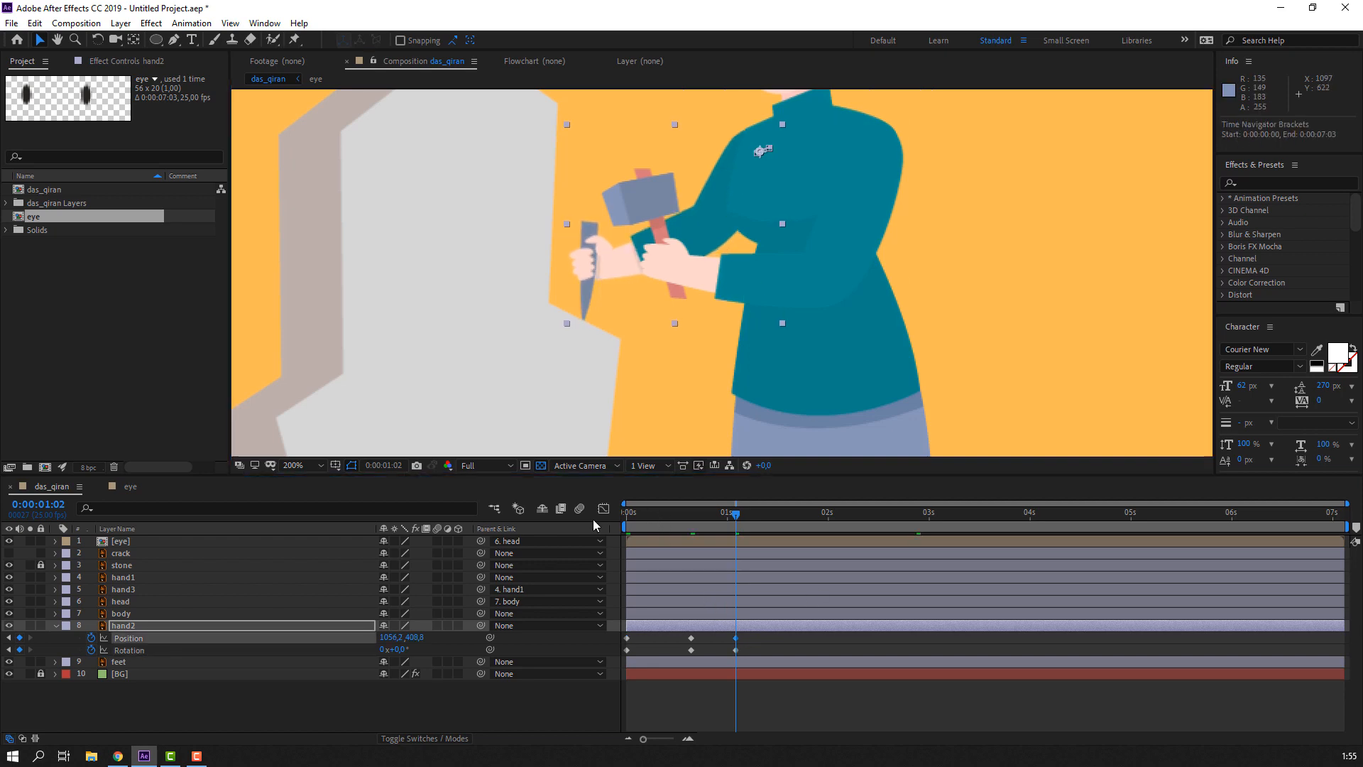
{"action": "key", "text": "space"}
{"action": "key", "text": "space"}
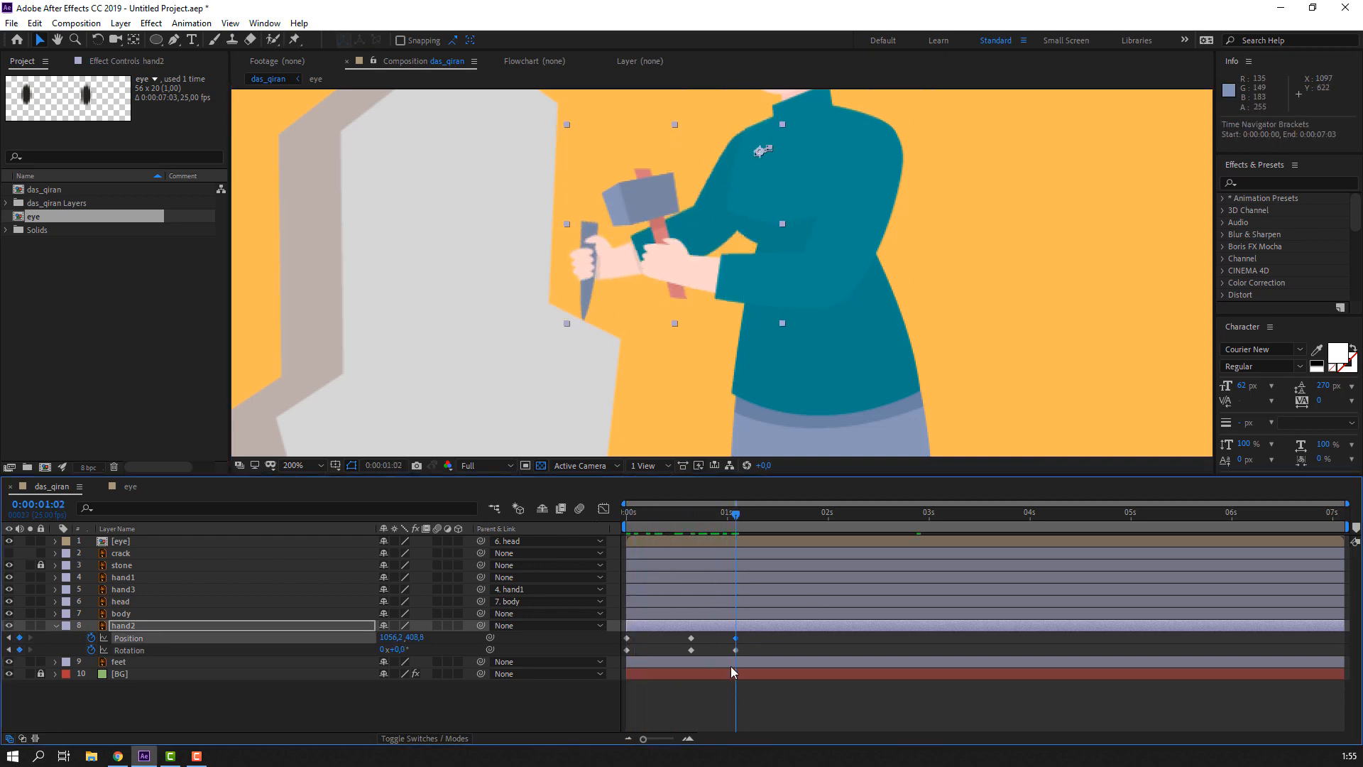
- Apply Easy Ease to all of hand2's position and rotation keyframes and preview the result
{"action": "left_click_drag", "start_coordinate": [753, 634], "coordinate": [625, 653]}
{"action": "right_click", "coordinate": [628, 653]}
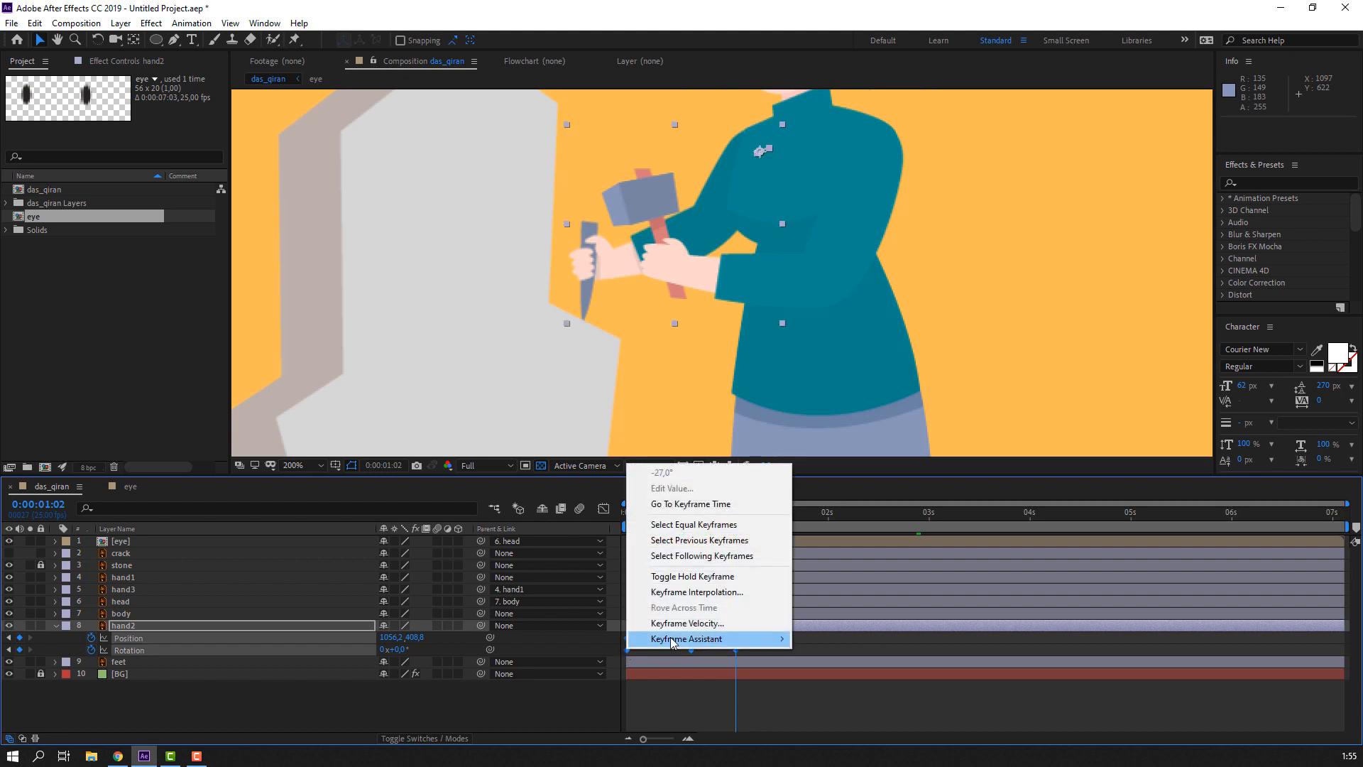
{"action": "mouse_move", "coordinate": [703, 642]}
{"action": "left_click", "coordinate": [856, 545]}
{"action": "left_click", "coordinate": [799, 694]}
{"action": "key", "text": "space"}
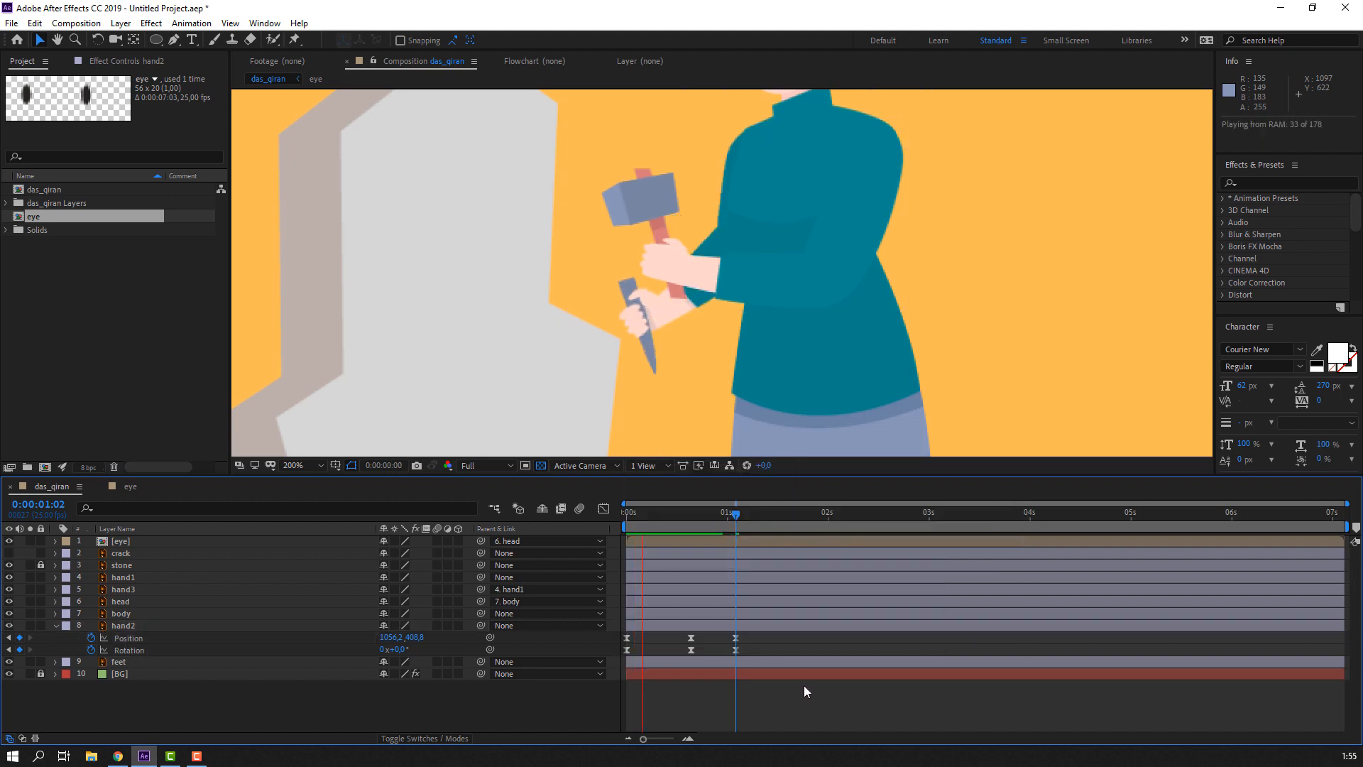
{"action": "key", "text": "space"}
- Reshape hand2's speed curves with a slower start out of the first keyframes and a longer ease into the last ones
{"action": "left_click_drag", "start_coordinate": [755, 656], "coordinate": [620, 636]}
{"action": "left_click", "coordinate": [604, 510]}
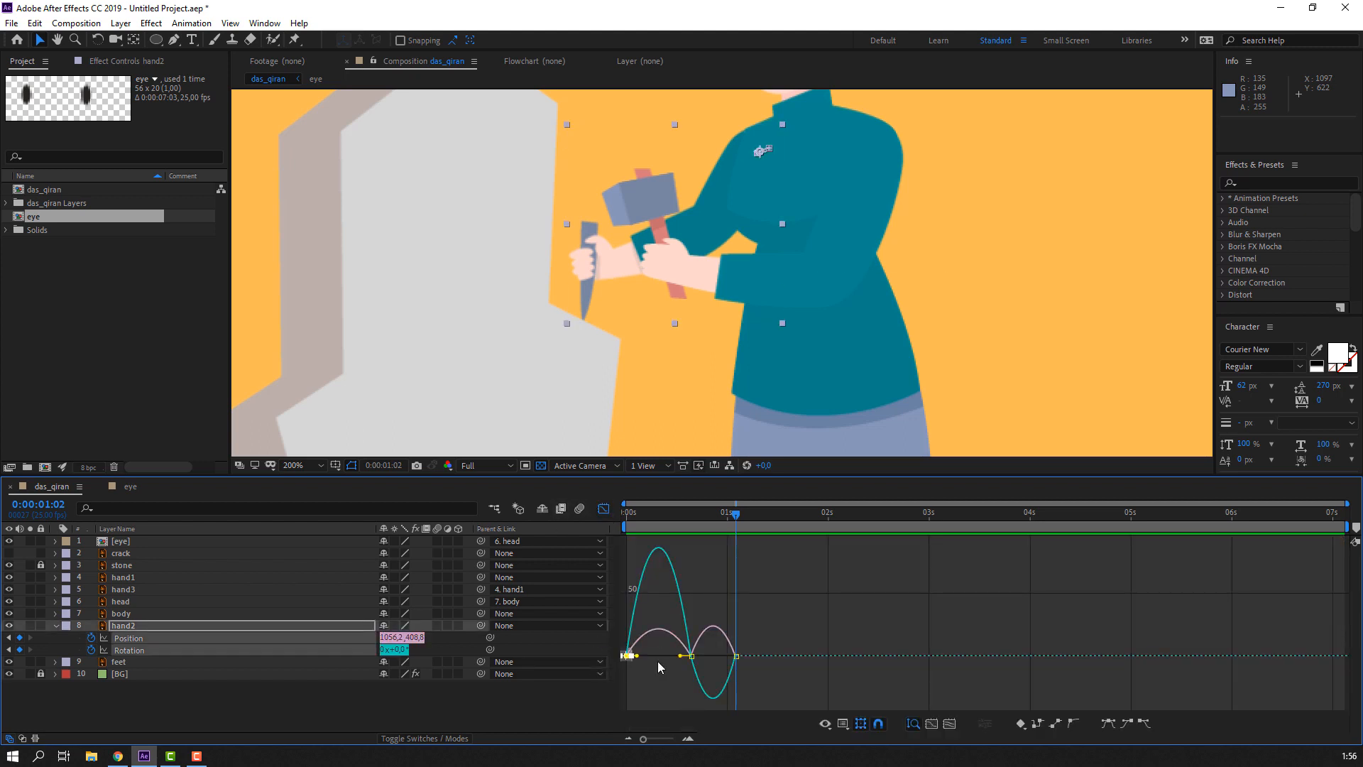
{"action": "left_click_drag", "start_coordinate": [637, 657], "coordinate": [657, 666]}
{"action": "key", "text": "space"}
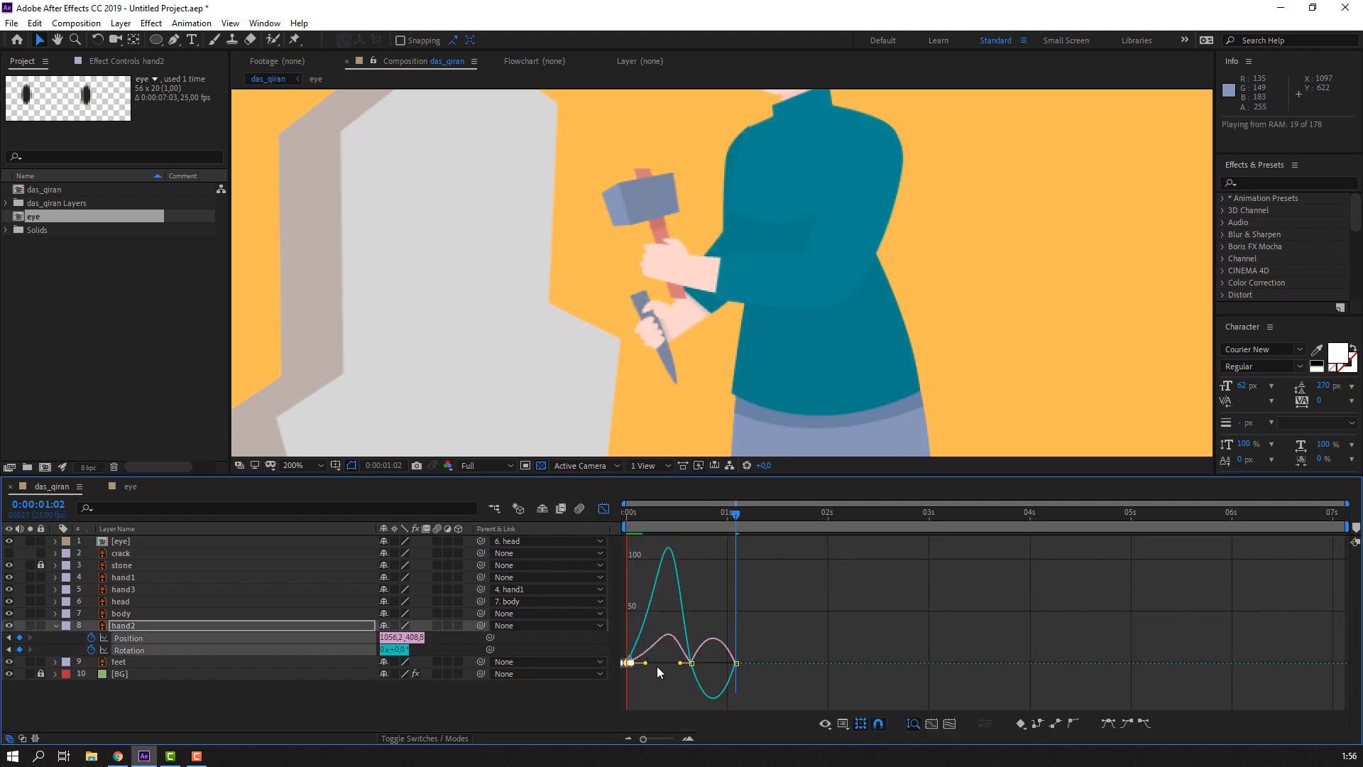
{"action": "left_click", "coordinate": [692, 663]}
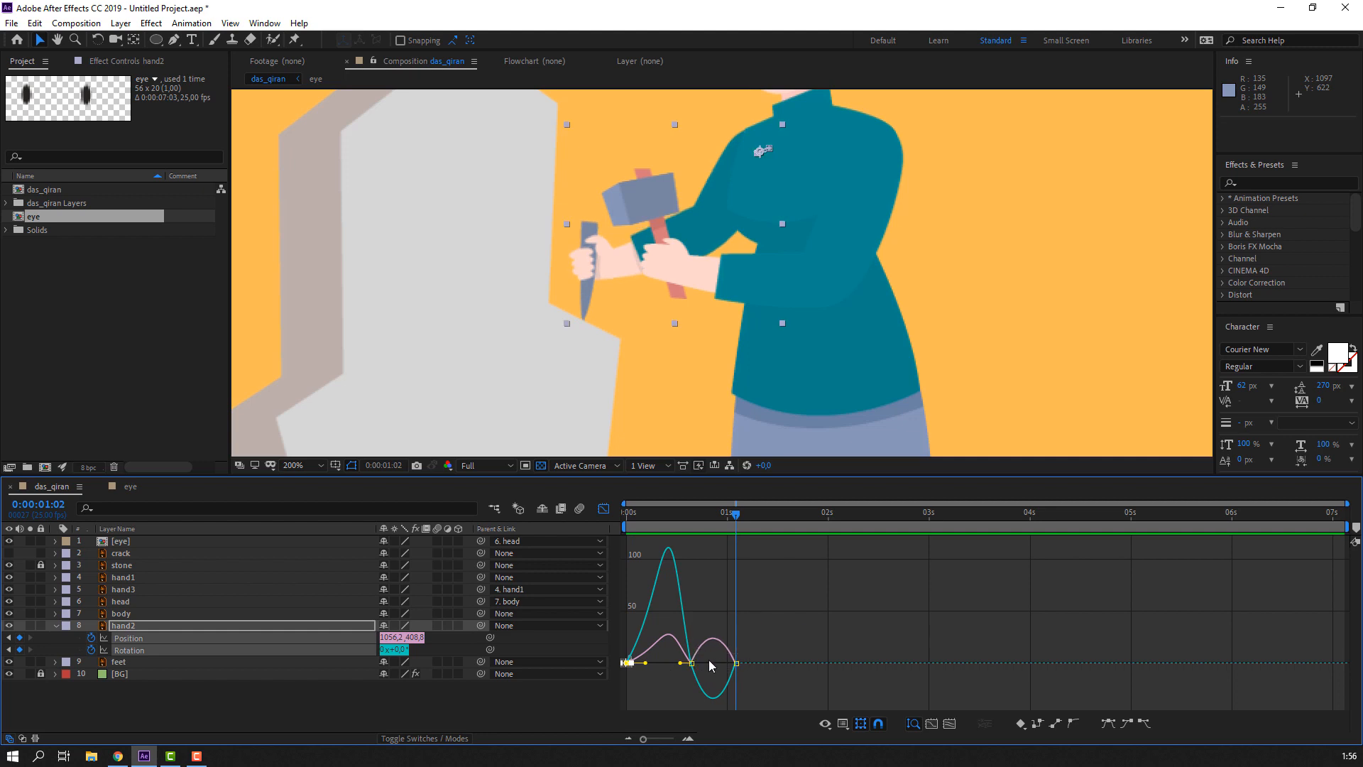
{"action": "left_click_drag", "start_coordinate": [727, 663], "coordinate": [719, 663]}
{"action": "key", "text": "space"}
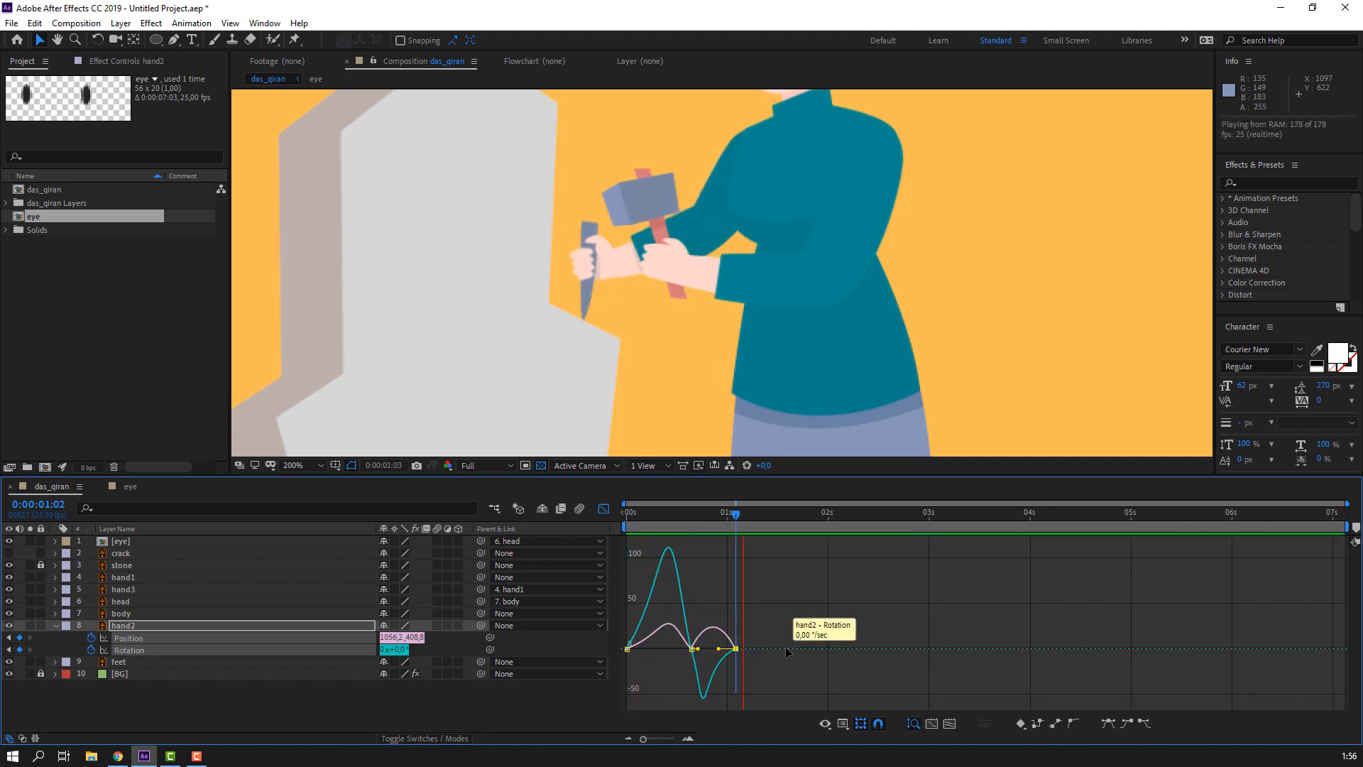
{"action": "left_click", "coordinate": [603, 509]}
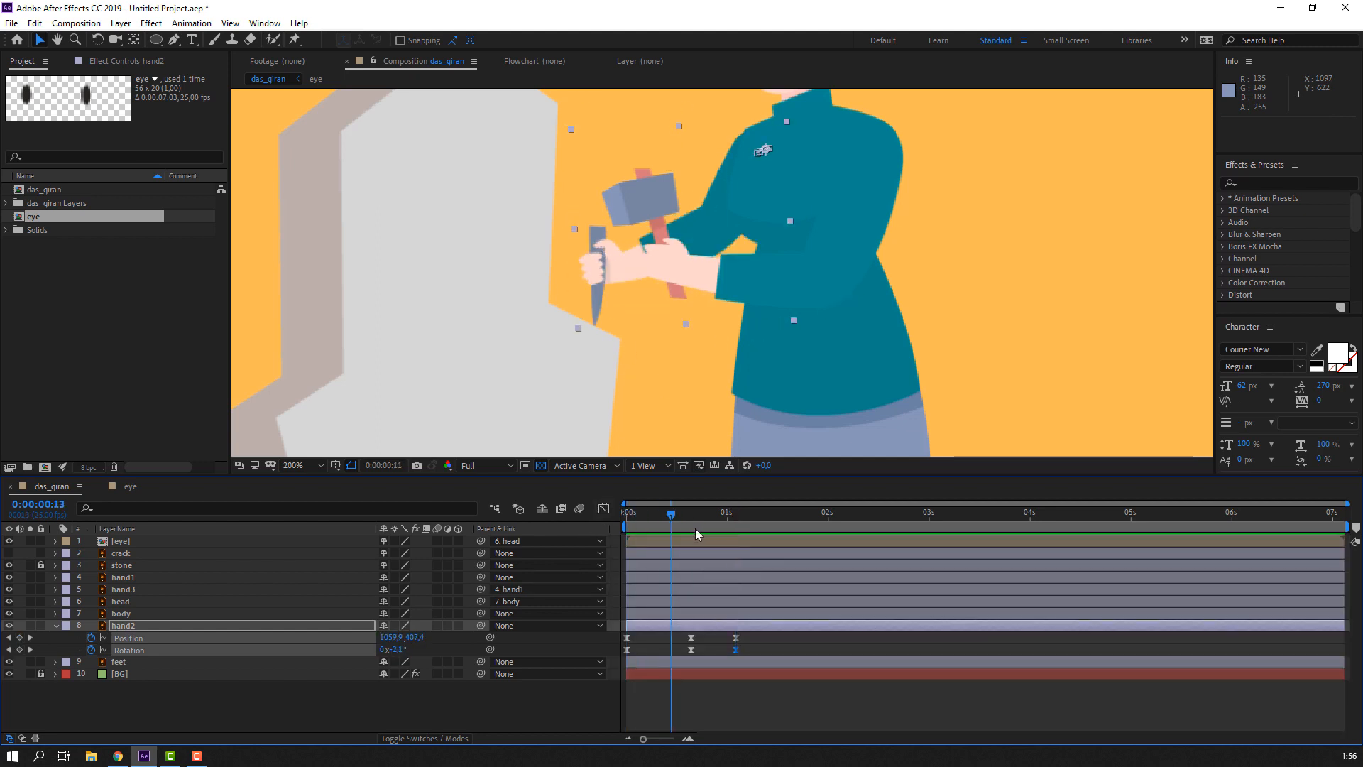
- Rotate hand1 to -39° to lower the hammer, and start its rotation keyframes at 0:00:00:01
{"action": "left_click", "coordinate": [802, 284]}
{"action": "key", "text": "r"}
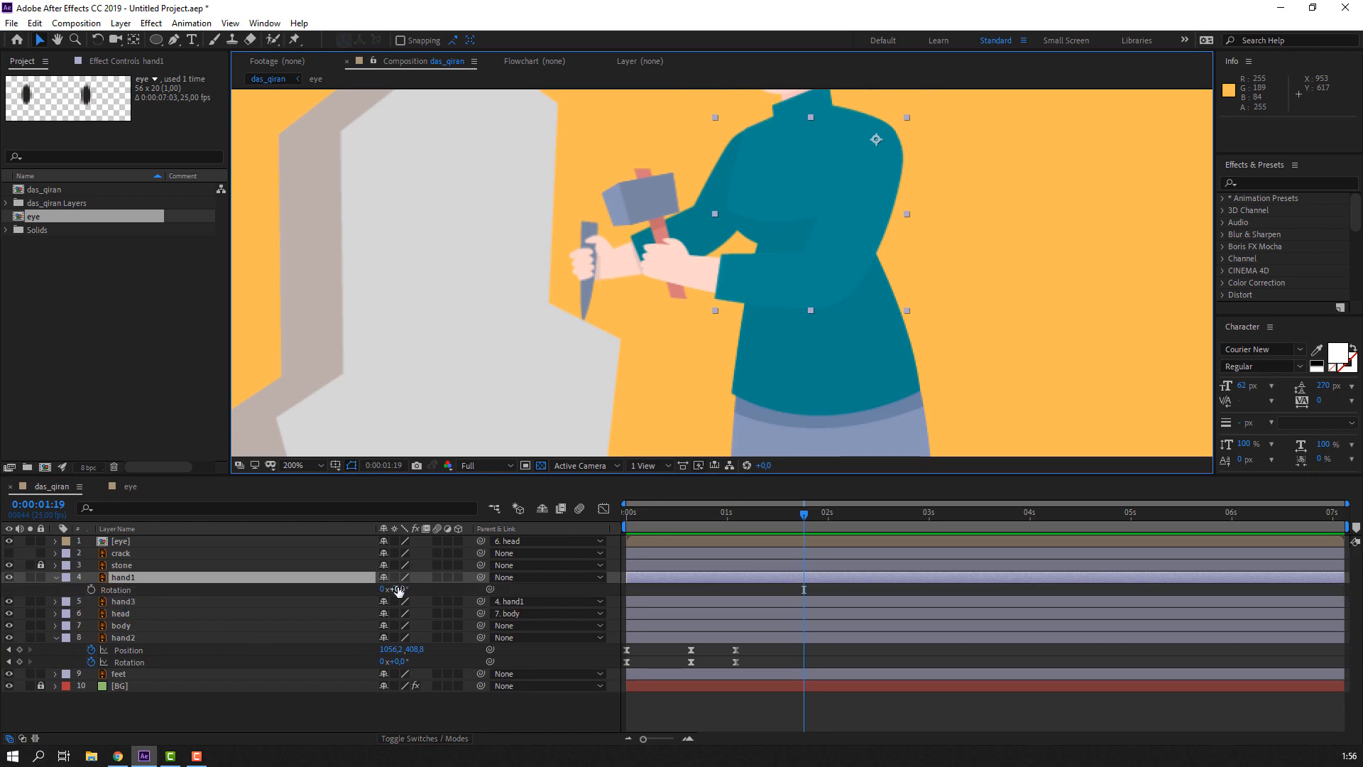
{"action": "left_click_drag", "start_coordinate": [398, 590], "coordinate": [371, 587]}
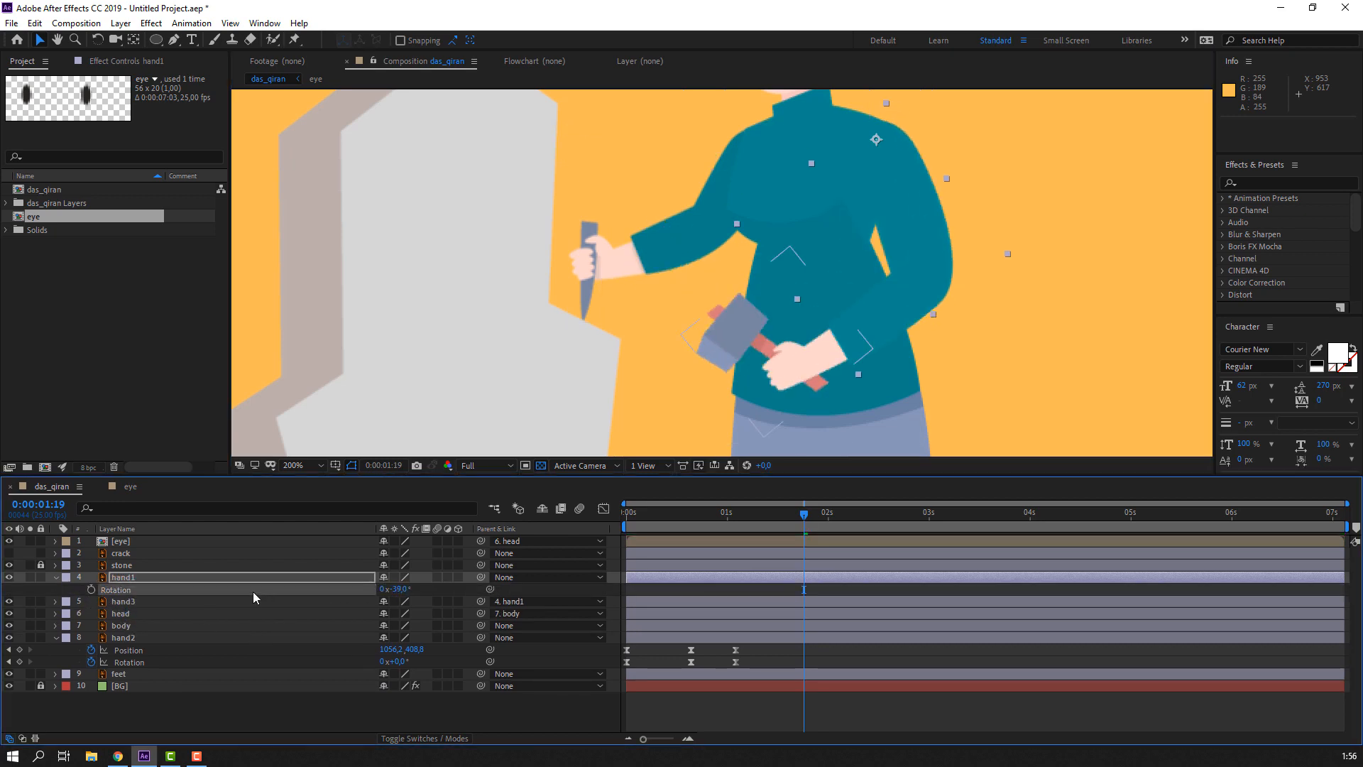
{"action": "key", "text": "ctrl+z"}
{"action": "key", "text": "Home"}
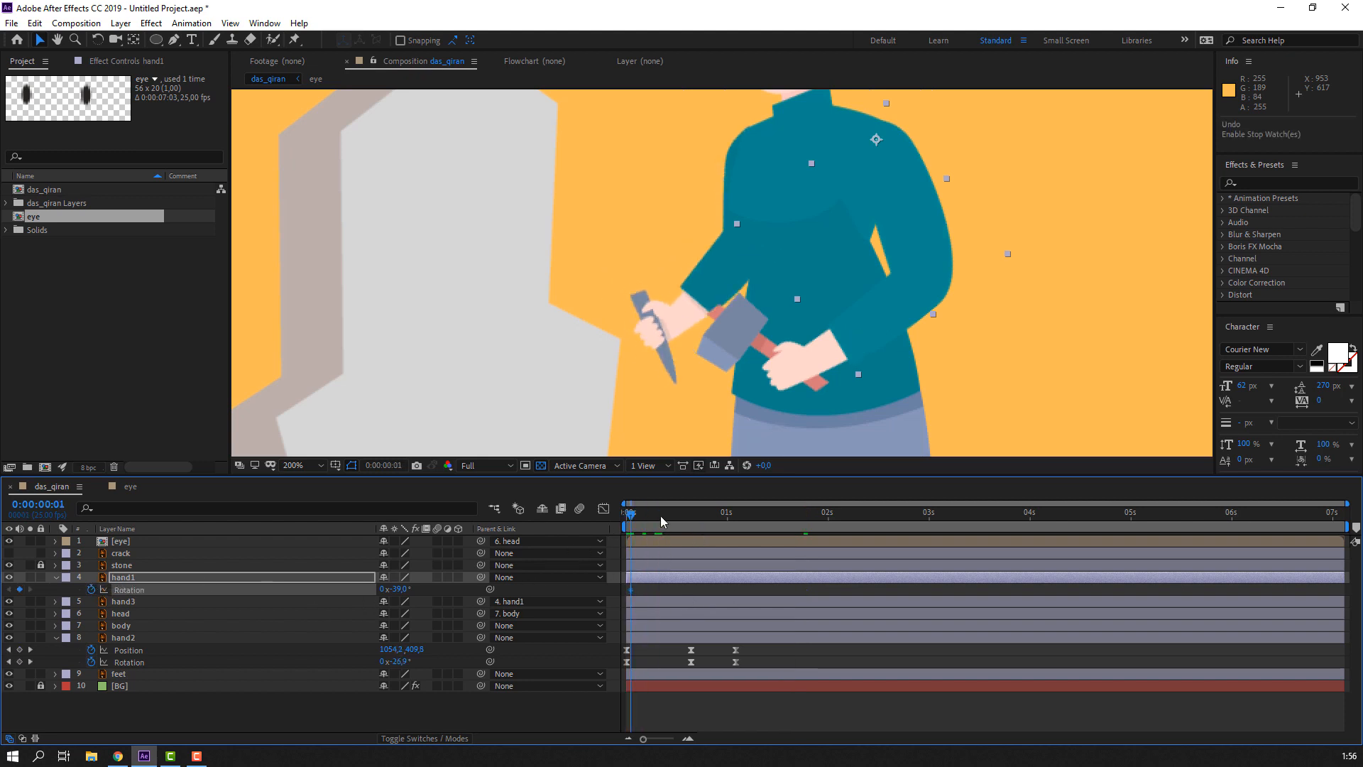
- Add a hand1 rotation keyframe of -42° at 0:00:00:24, and move it earlier to just before hand2's middle keyframes
{"action": "left_click_drag", "start_coordinate": [660, 522], "coordinate": [723, 513]}
{"action": "left_click_drag", "start_coordinate": [393, 588], "coordinate": [400, 589]}
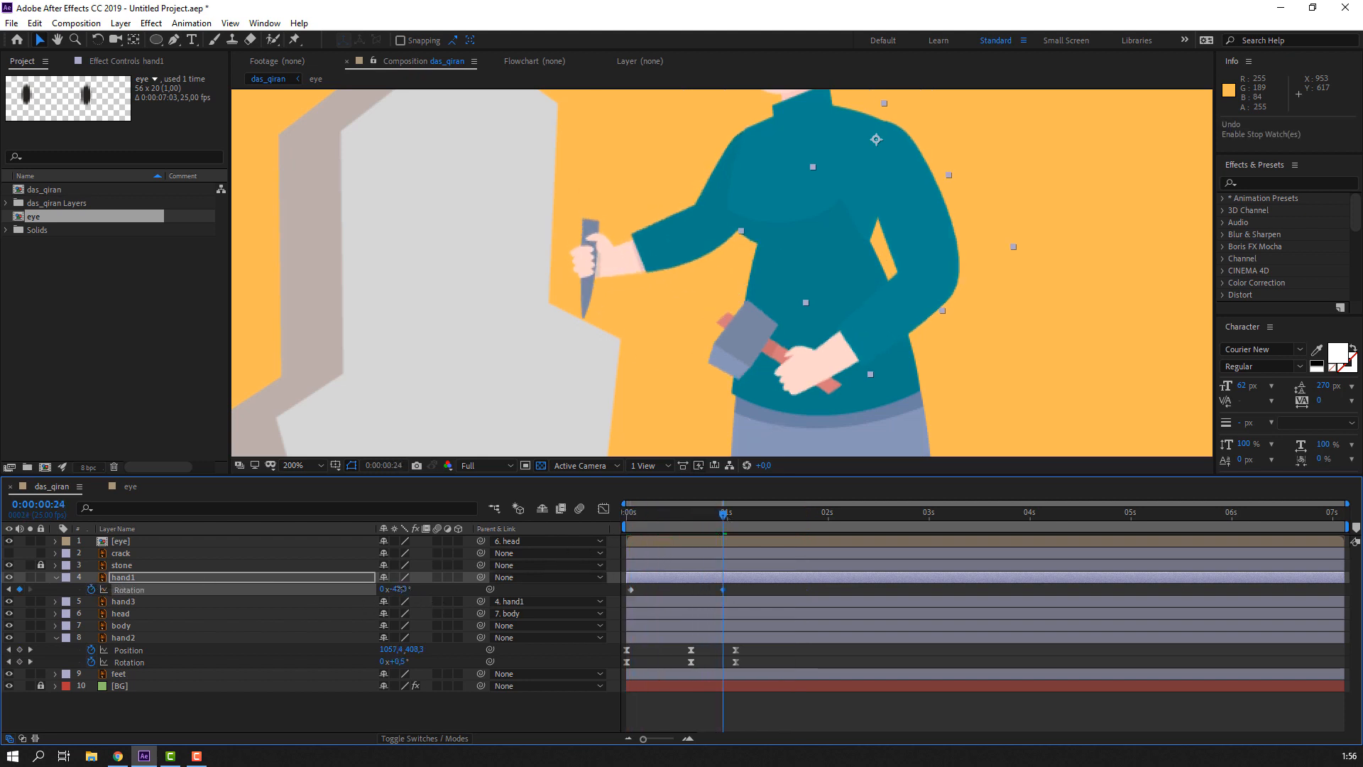
{"action": "key", "text": "space"}
{"action": "key", "text": "space"}
{"action": "left_click_drag", "start_coordinate": [726, 589], "coordinate": [686, 591]}
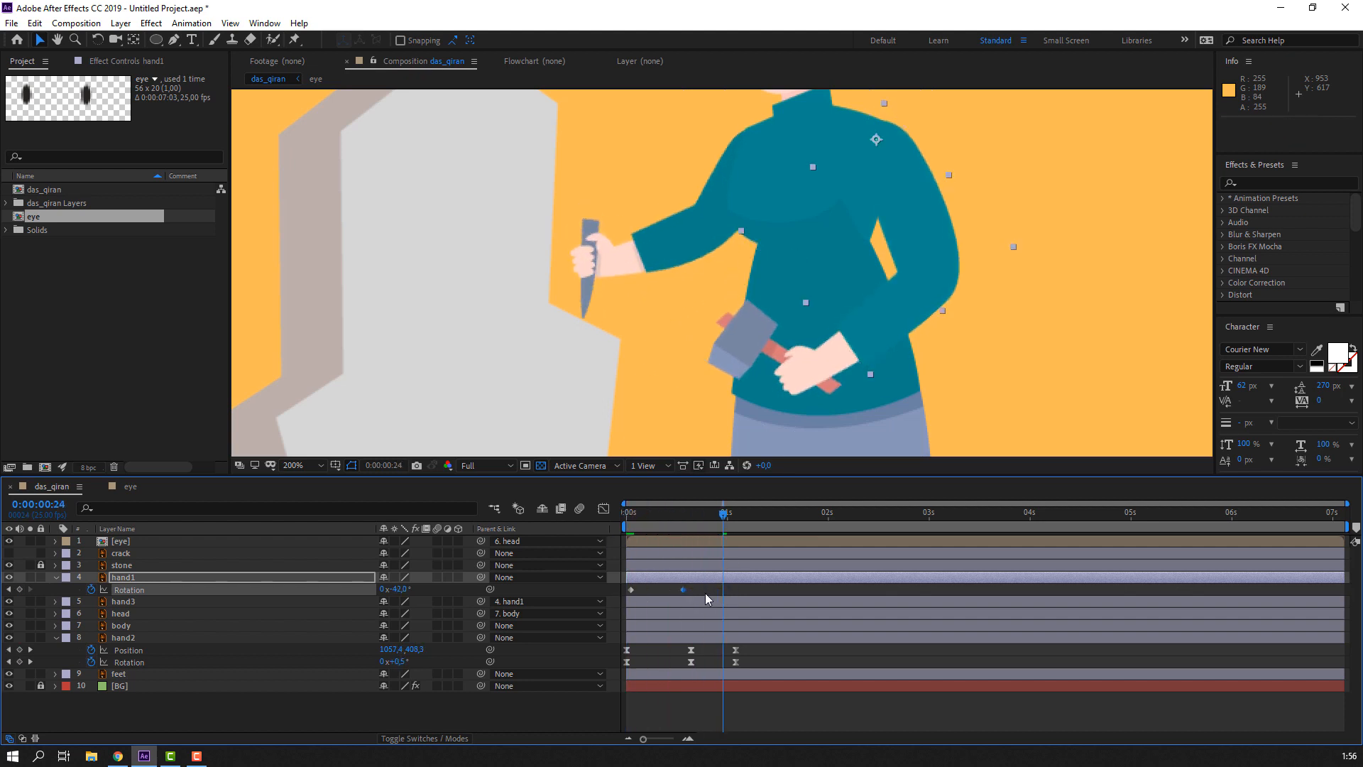
- Apply Easy Ease to hand1's two rotation keyframes and preview the movement
{"action": "right_click", "coordinate": [632, 590]}
{"action": "mouse_move", "coordinate": [707, 579]}
{"action": "left_click", "coordinate": [828, 591]}
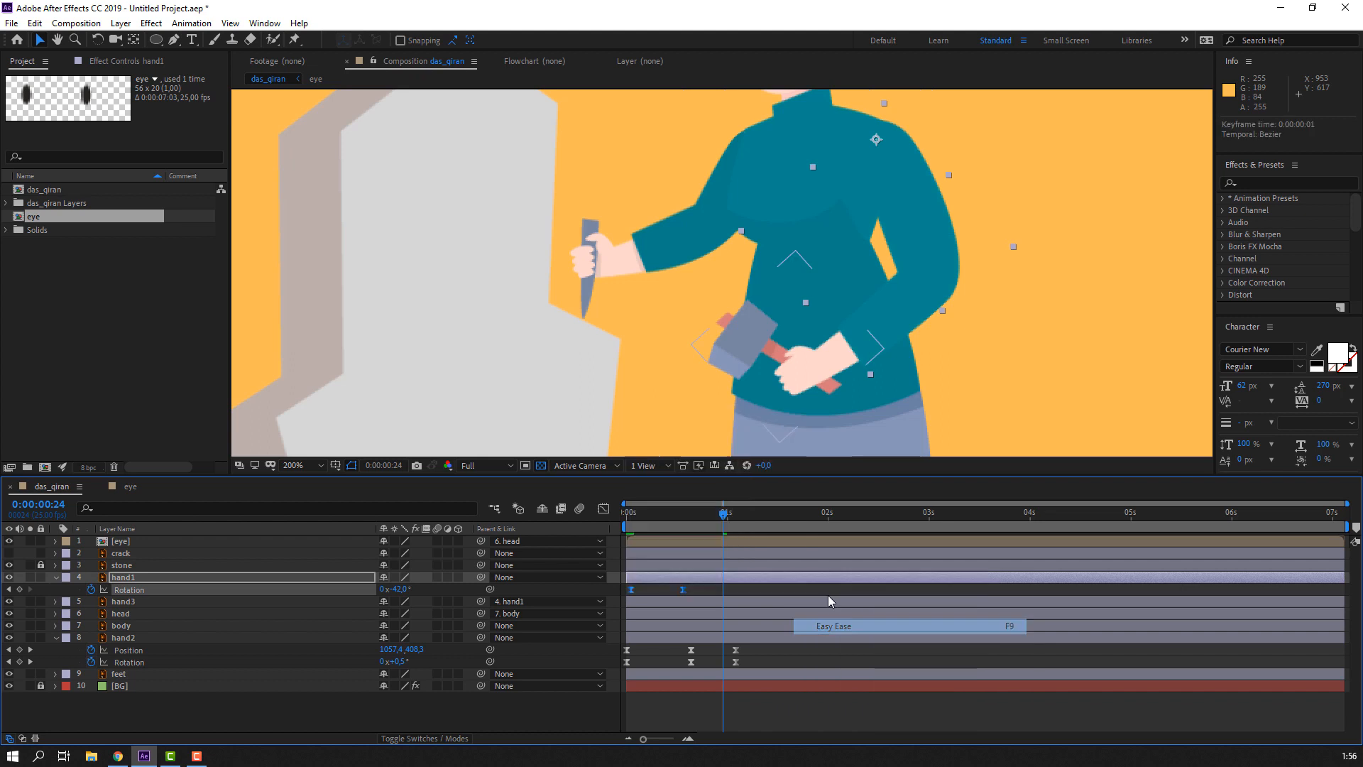
{"action": "key", "text": "space"}
- Add a -42° hold keyframe to hand1's rotation, and rotate the arm up to 33° at 0:00:01:11
{"action": "left_click_drag", "start_coordinate": [681, 514], "coordinate": [772, 518]}
{"action": "left_click", "coordinate": [127, 577]}
{"action": "left_click", "coordinate": [20, 589]}
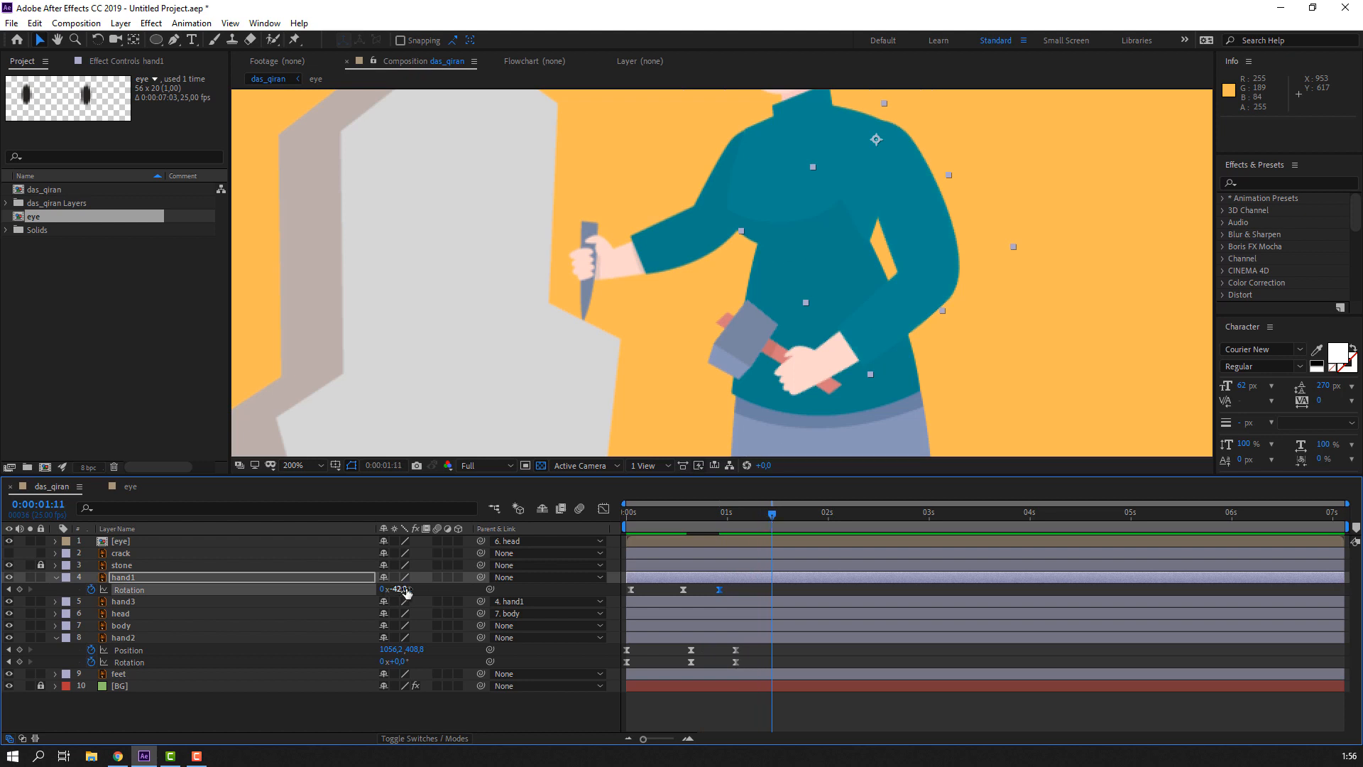
{"action": "left_click_drag", "start_coordinate": [406, 592], "coordinate": [449, 575]}
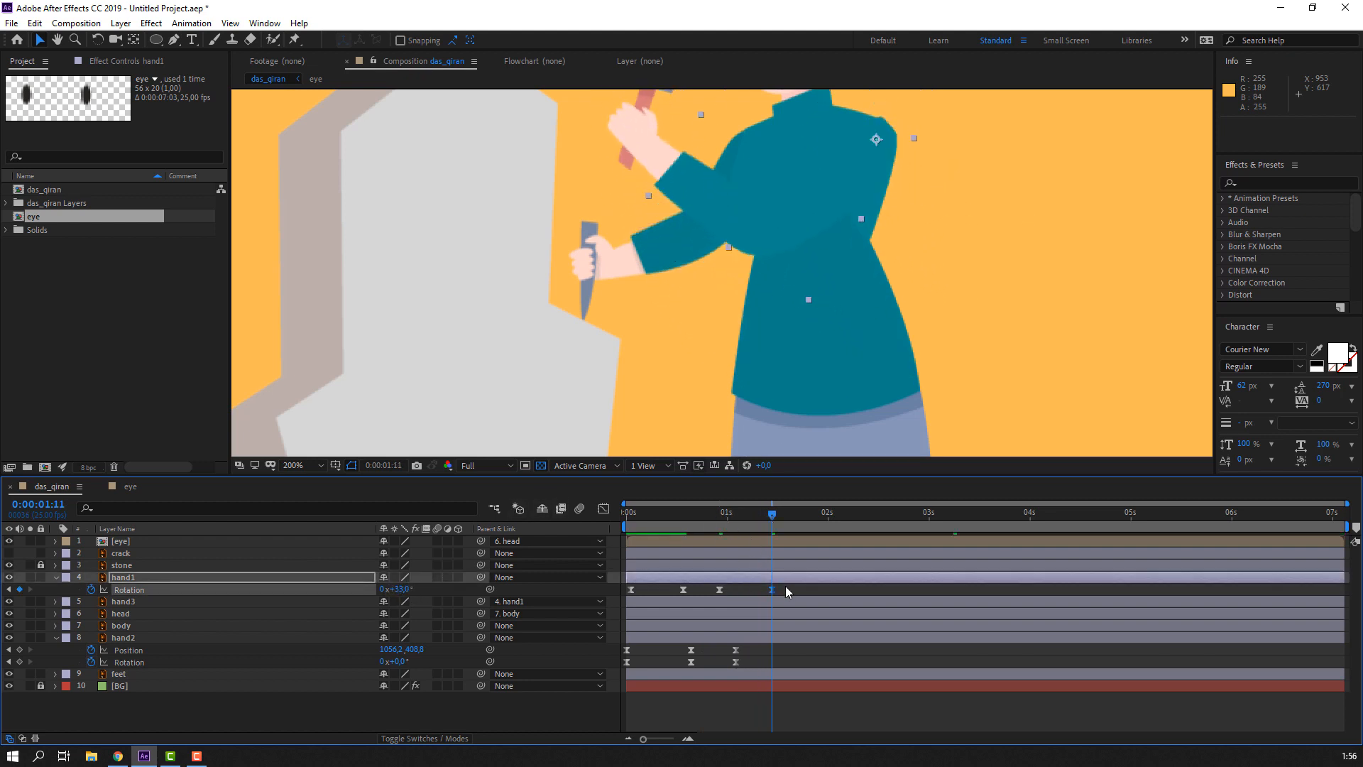
- Shift hand1's last two rotation keyframes slightly later and preview the hammer swing
{"action": "left_click_drag", "start_coordinate": [785, 585], "coordinate": [739, 588]}
{"action": "key", "text": "space"}
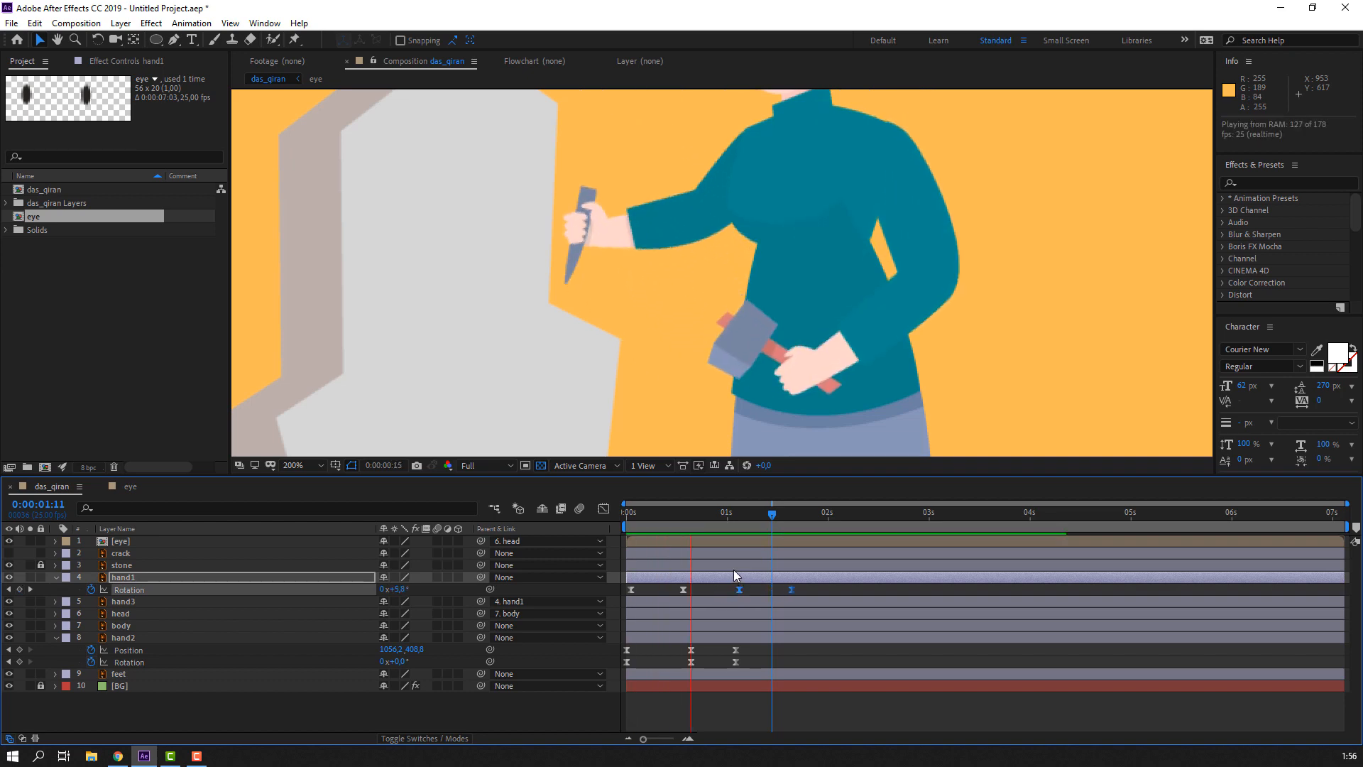
{"action": "key", "text": "space"}
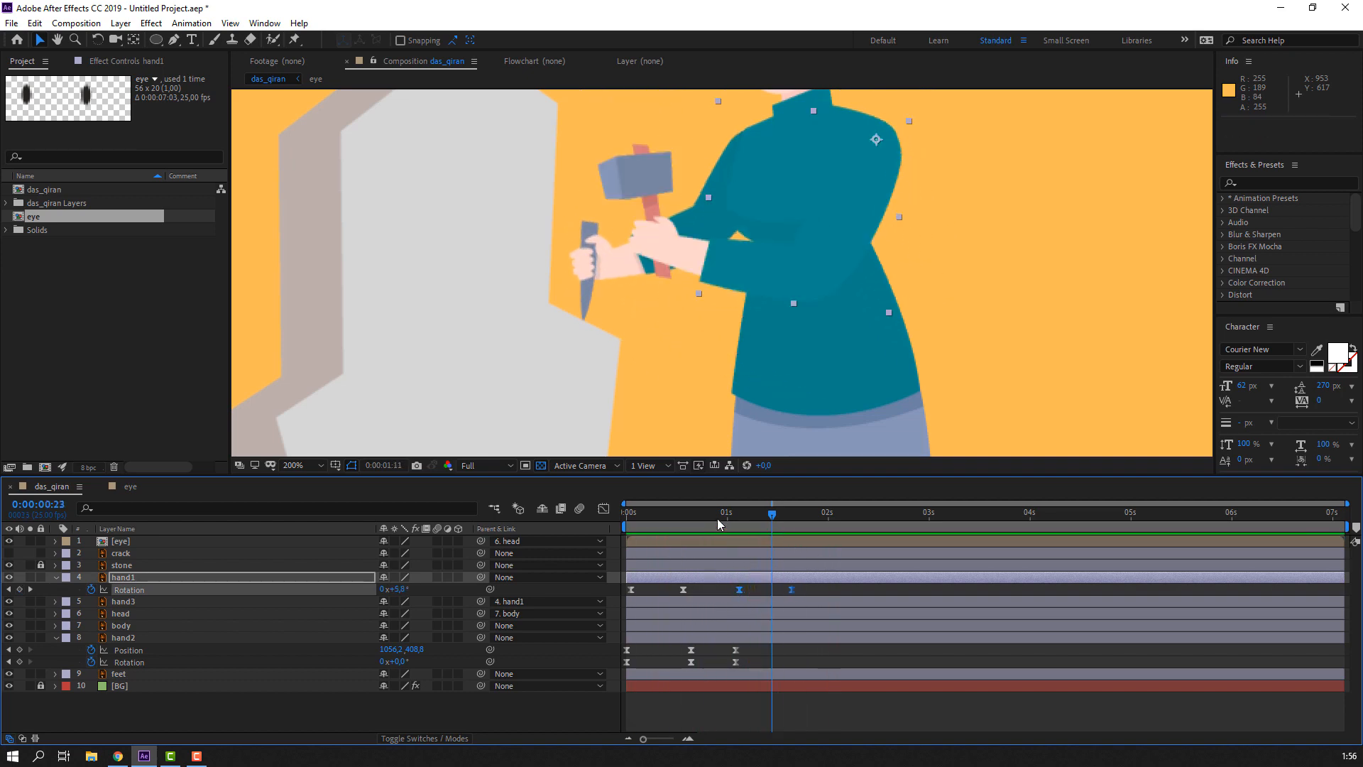
- Keyframe hand3's rotation at 0° at 0:00:01:09 and at 21° at 0:00:01:20
{"action": "left_click_drag", "start_coordinate": [717, 517], "coordinate": [763, 520]}
{"action": "left_click", "coordinate": [654, 223]}
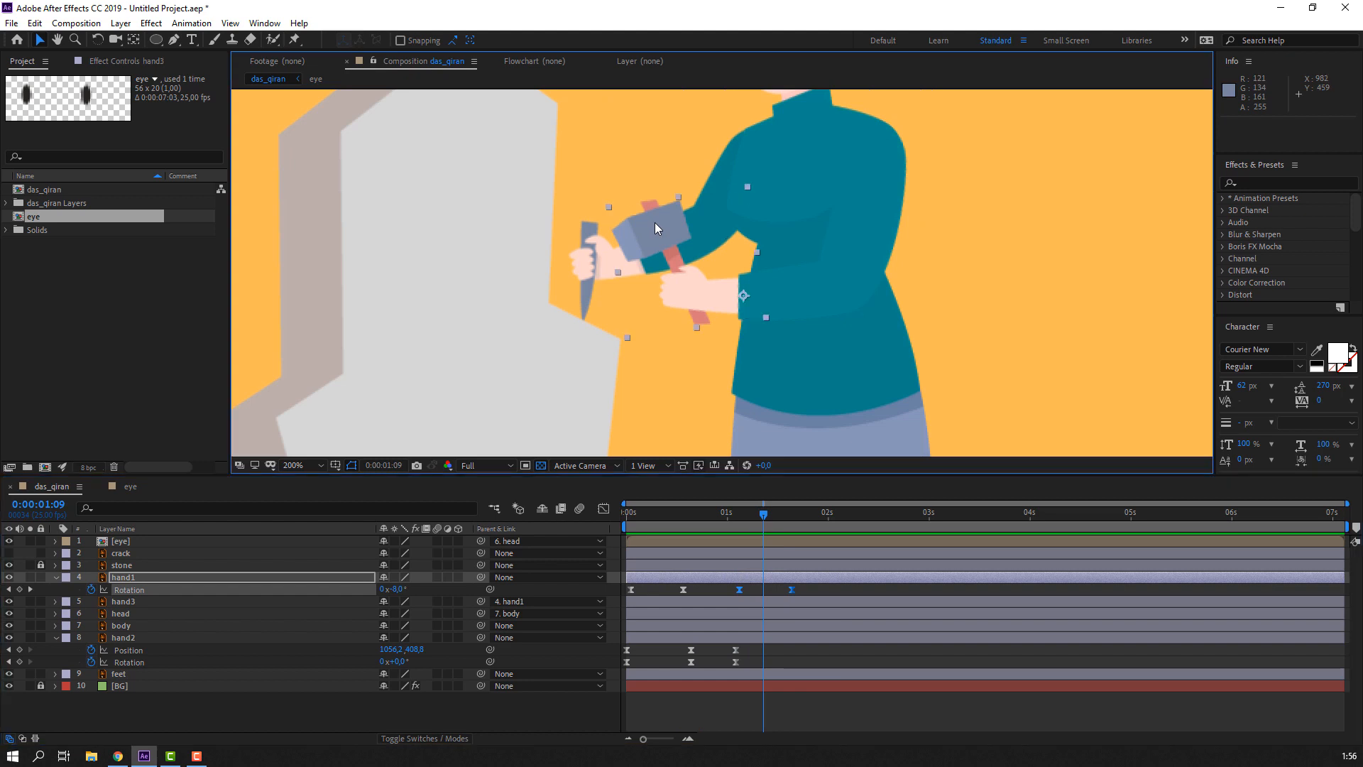
{"action": "key", "text": "r"}
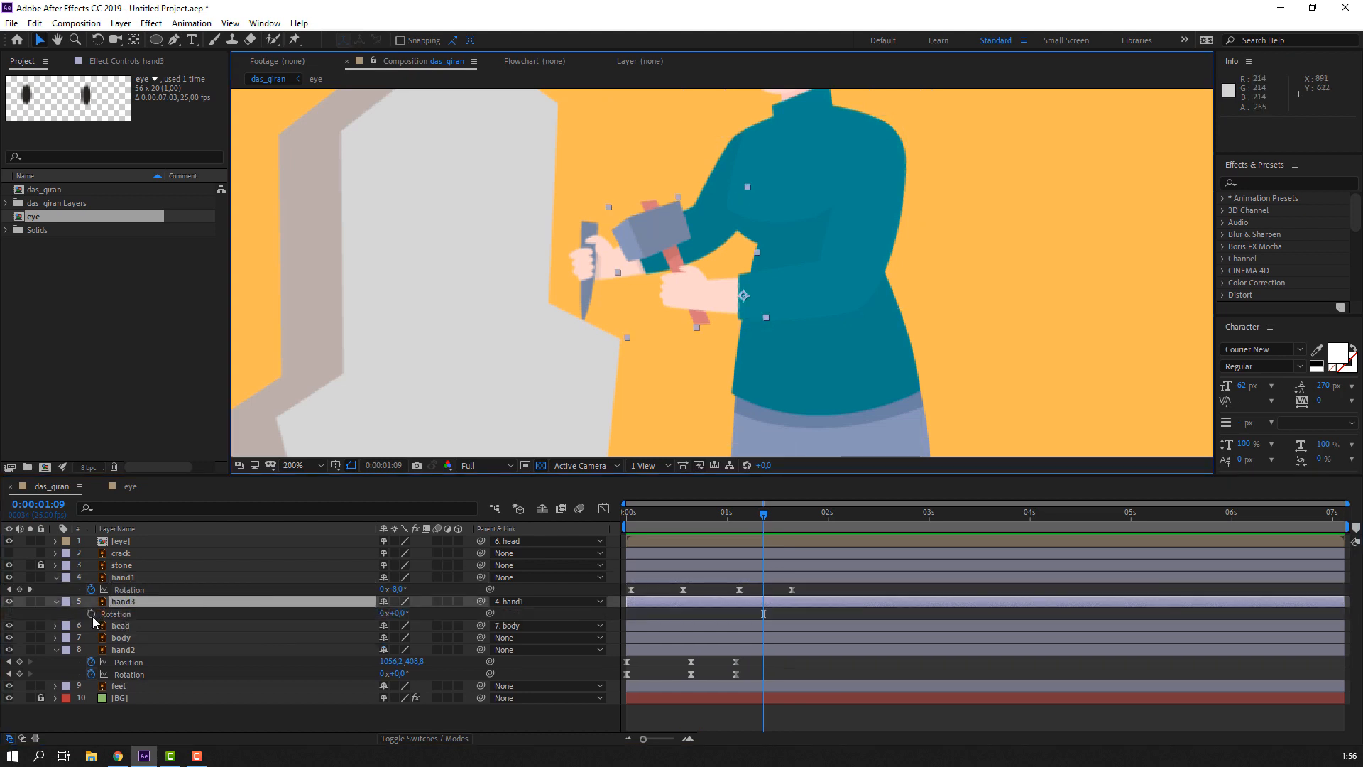
{"action": "left_click", "coordinate": [92, 615]}
{"action": "left_click_drag", "start_coordinate": [769, 516], "coordinate": [808, 514]}
{"action": "left_click_drag", "start_coordinate": [722, 258], "coordinate": [668, 343]}
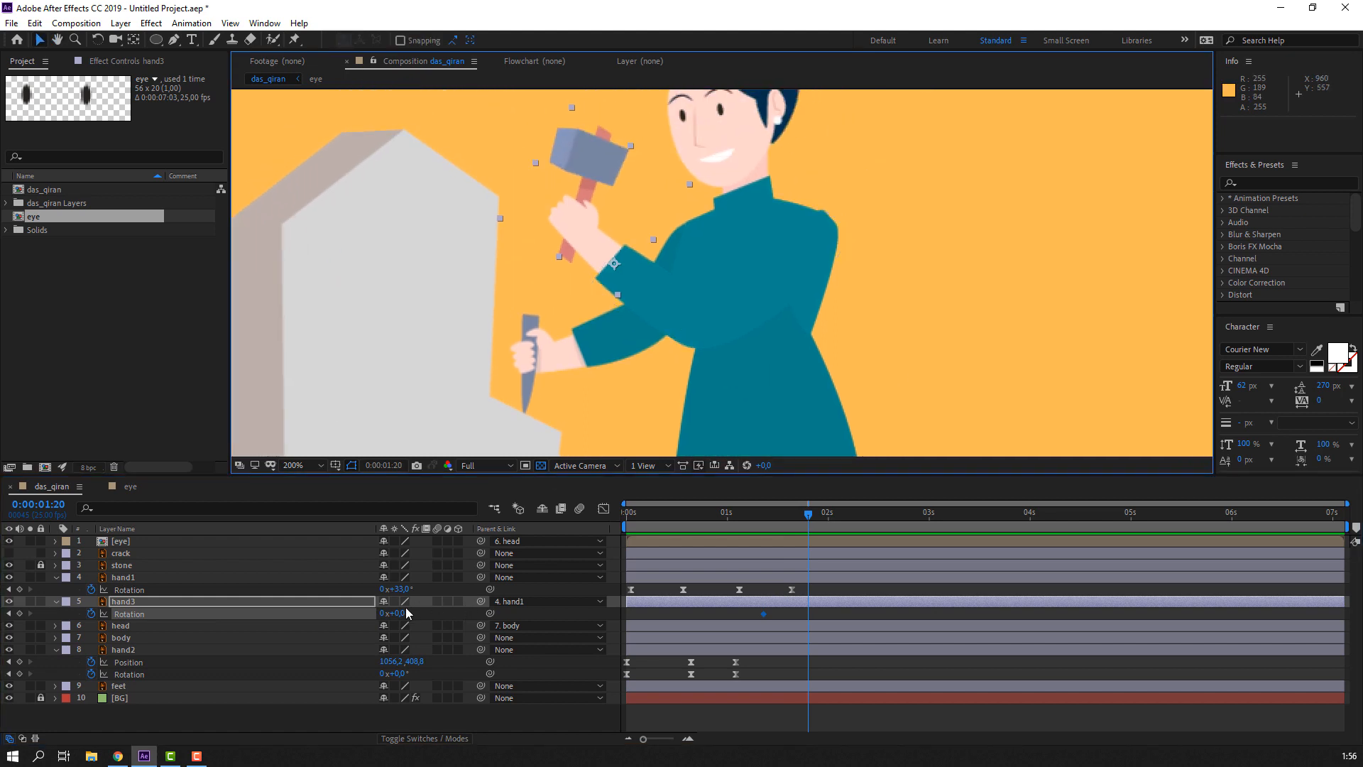
{"action": "left_click_drag", "start_coordinate": [399, 613], "coordinate": [415, 612]}
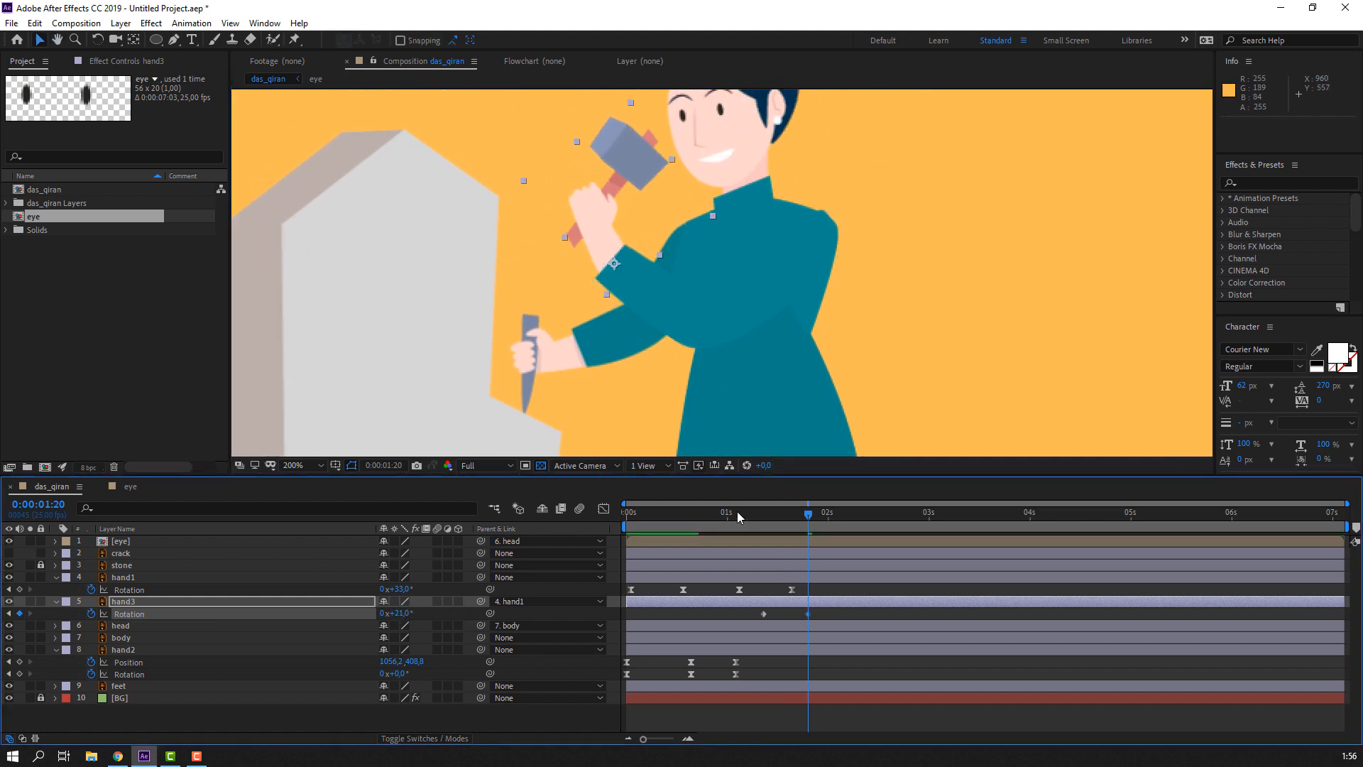
- Apply Easy Ease to hand3's two rotation keyframes and move them earlier so the first falls at 0:00:01:05
{"action": "left_click_drag", "start_coordinate": [737, 512], "coordinate": [838, 522]}
{"action": "right_click", "coordinate": [764, 615]}
{"action": "mouse_move", "coordinate": [852, 605]}
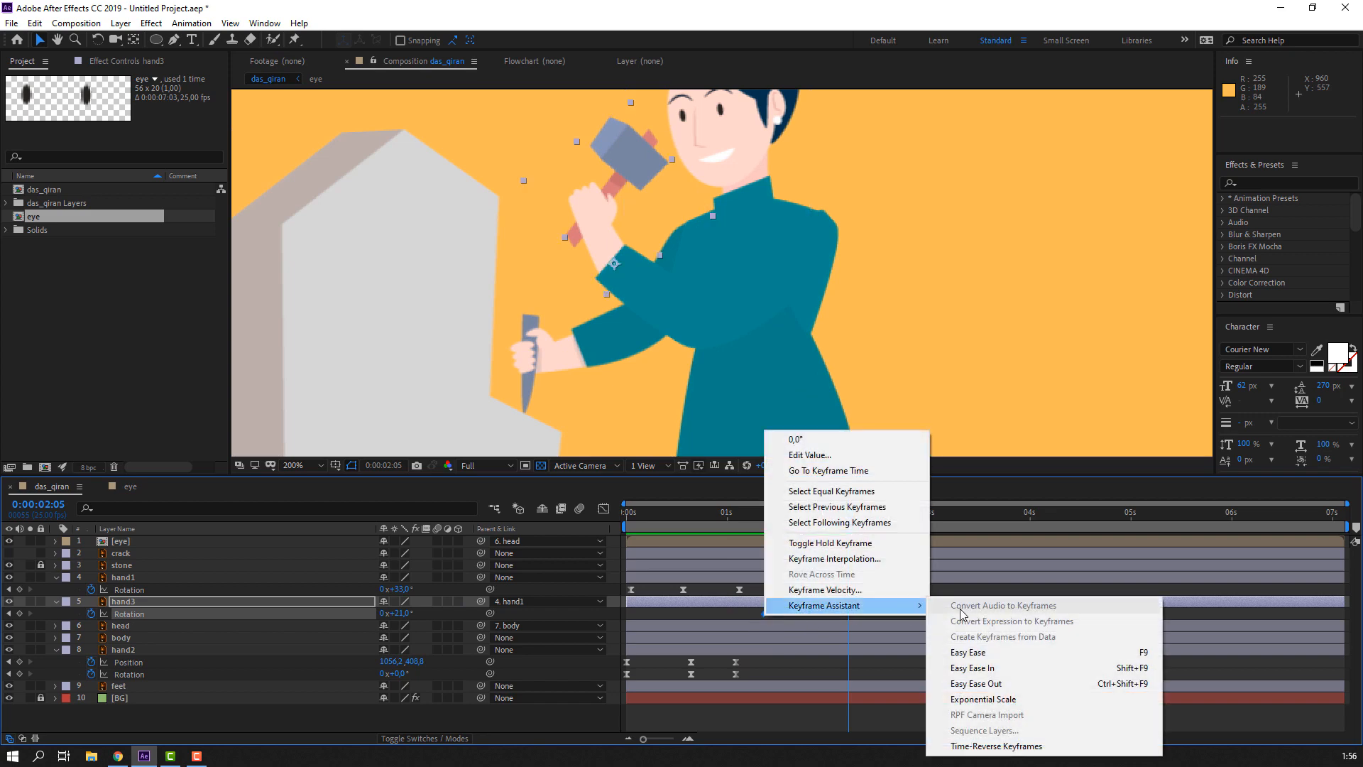
{"action": "left_click", "coordinate": [958, 652]}
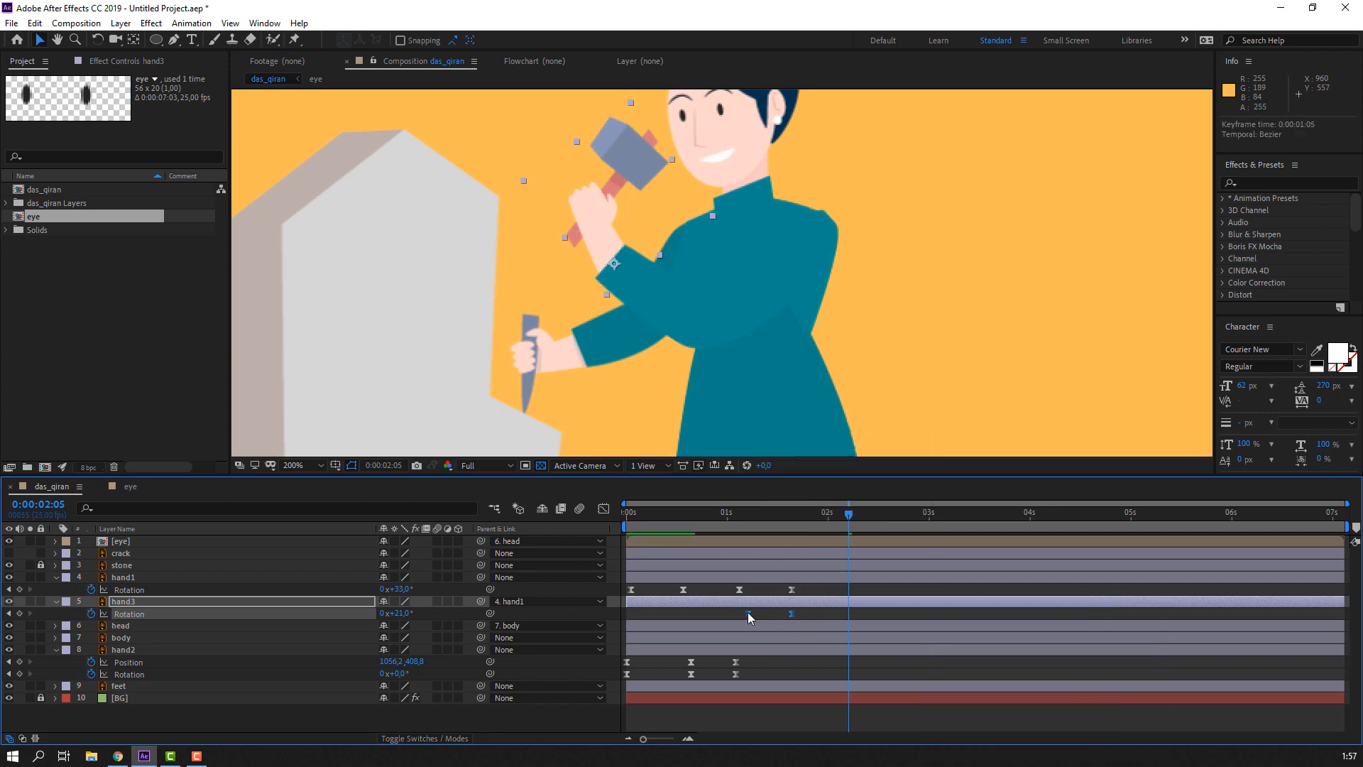
- Swing the hammer down at 0:00:02:08 by rotating hand1 to 7° and hand3 to -19°
{"action": "left_click_drag", "start_coordinate": [726, 504], "coordinate": [860, 514]}
{"action": "left_click", "coordinate": [838, 595]}
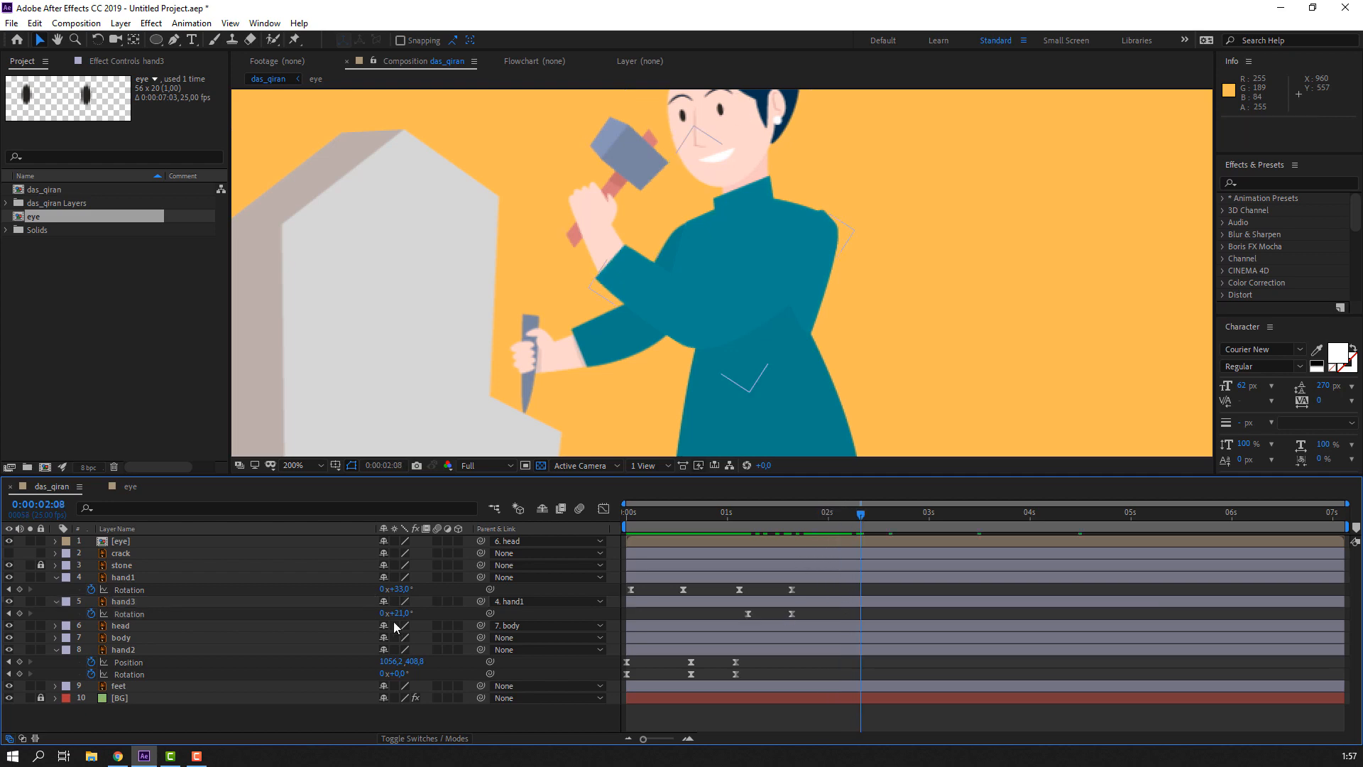
{"action": "mouse_move", "coordinate": [398, 589]}
{"action": "left_mouse_down"}
{"action": "mouse_move", "coordinate": [373, 589]}
{"action": "mouse_move", "coordinate": [394, 613]}
{"action": "mouse_move", "coordinate": [381, 613]}
{"action": "mouse_move", "coordinate": [399, 612]}
{"action": "left_mouse_up"}
{"action": "left_click", "coordinate": [400, 590]}
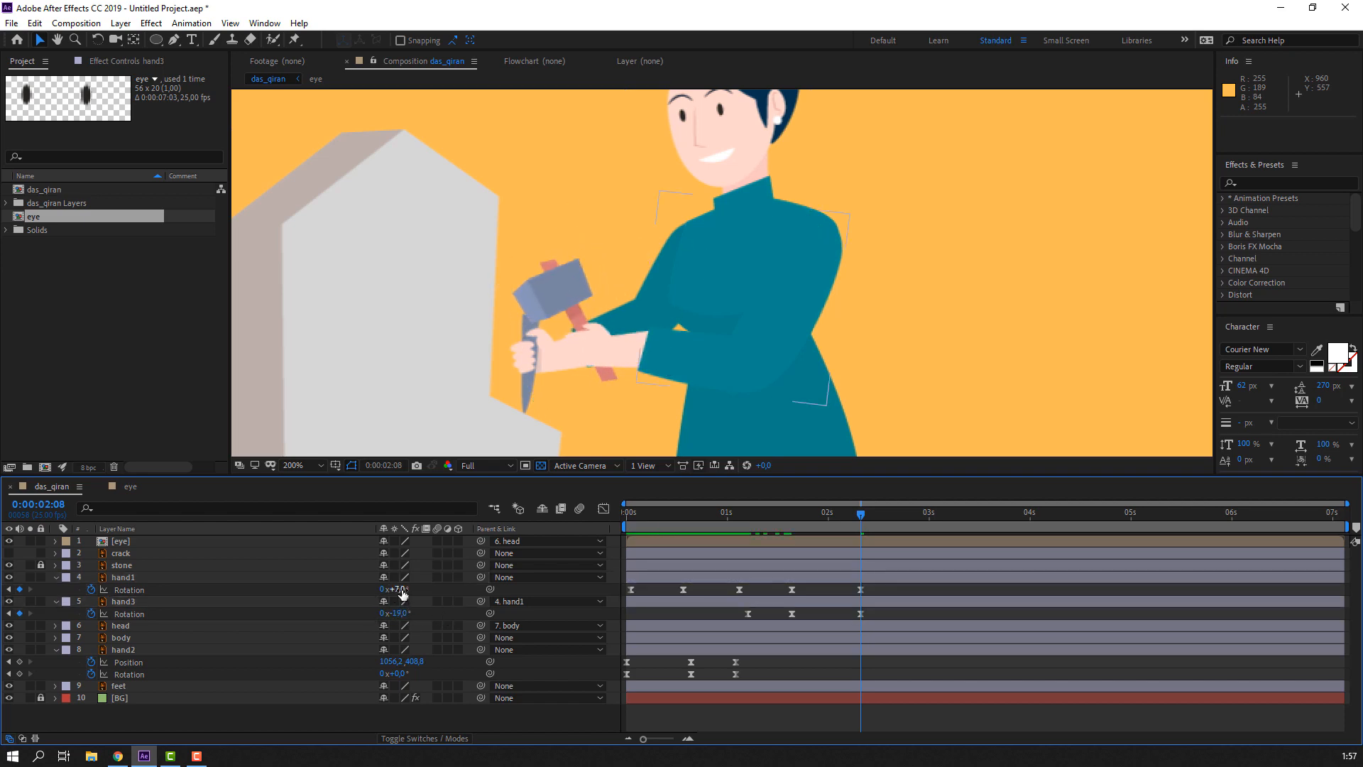
- Move the last rotation keyframes of hand1 and hand3 to 0:00:01:24 and preview the faster hammer strike
{"action": "left_click_drag", "start_coordinate": [805, 514], "coordinate": [857, 519]}
{"action": "left_click_drag", "start_coordinate": [857, 521], "coordinate": [789, 521]}
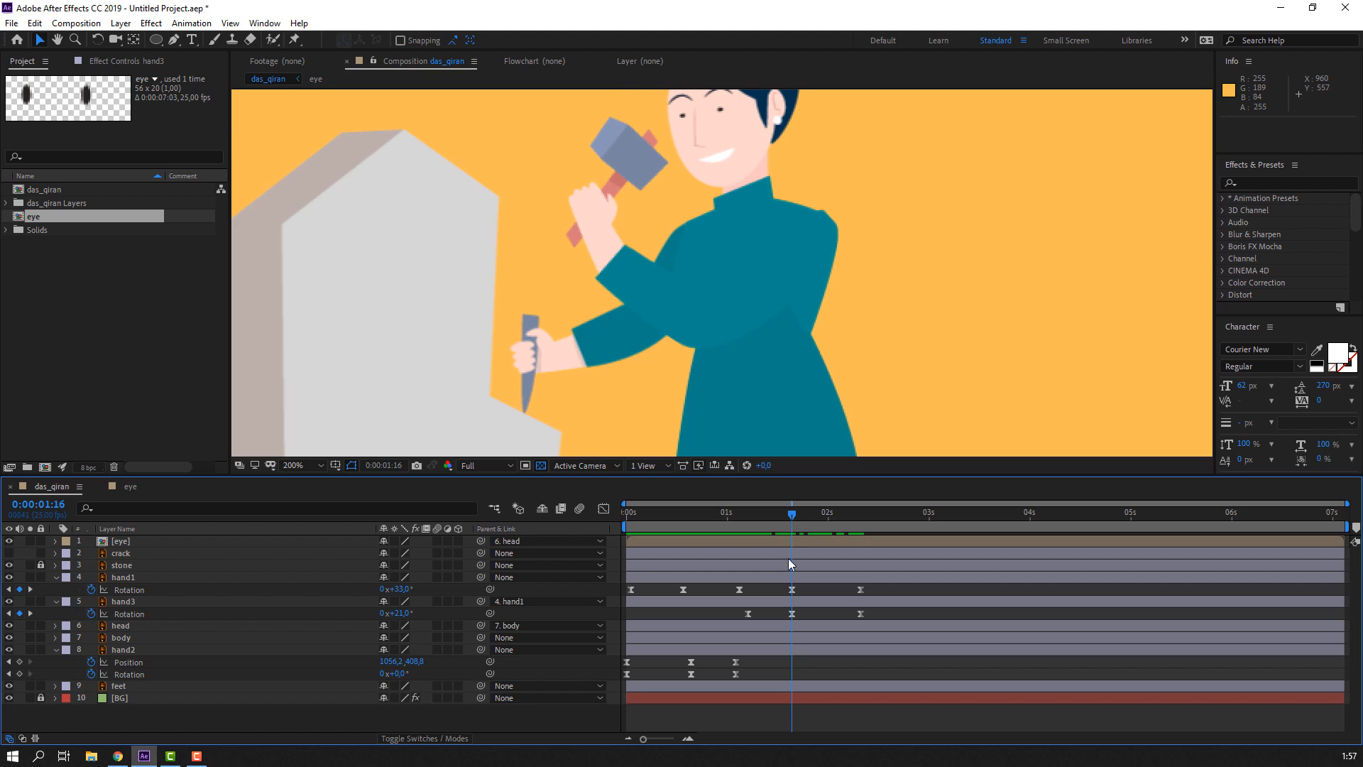
{"action": "key", "text": "space"}
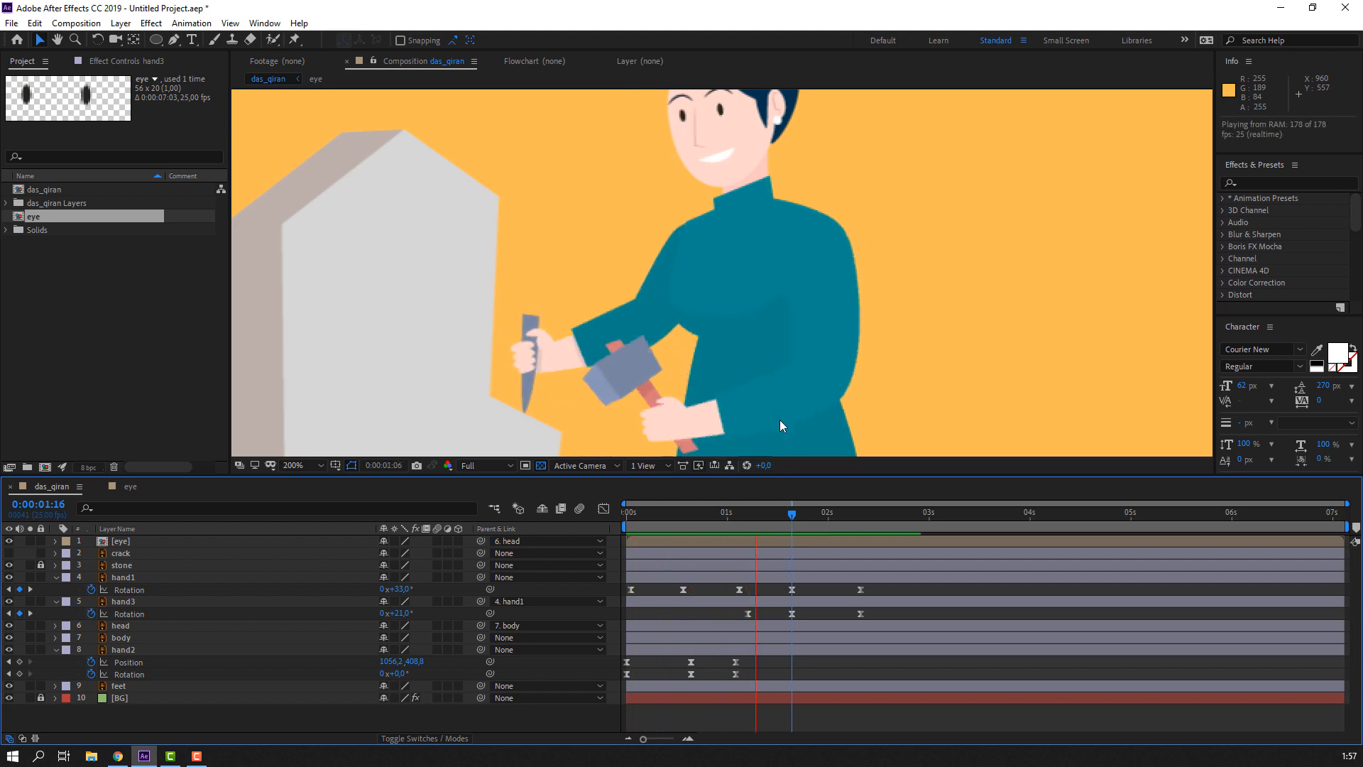
{"action": "key", "text": "space"}
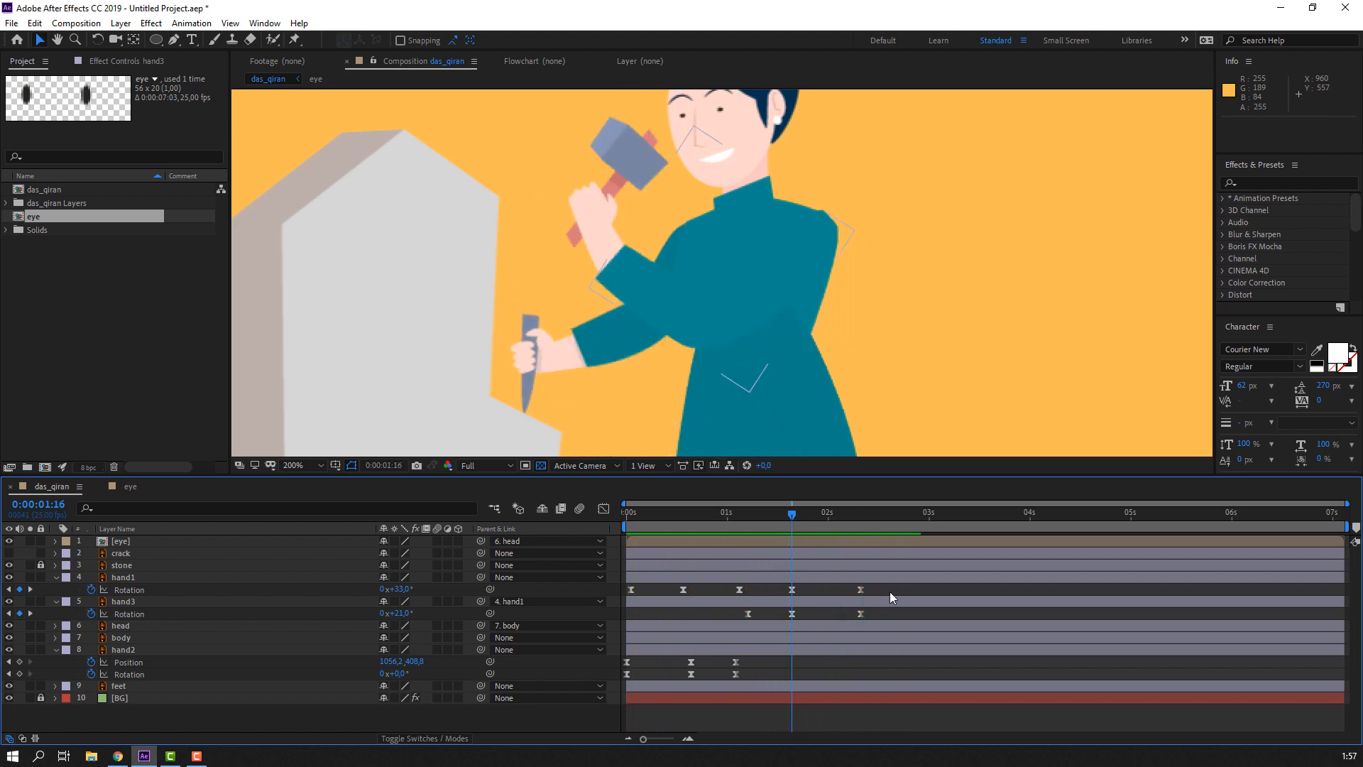
{"action": "left_click_drag", "start_coordinate": [889, 591], "coordinate": [829, 616]}
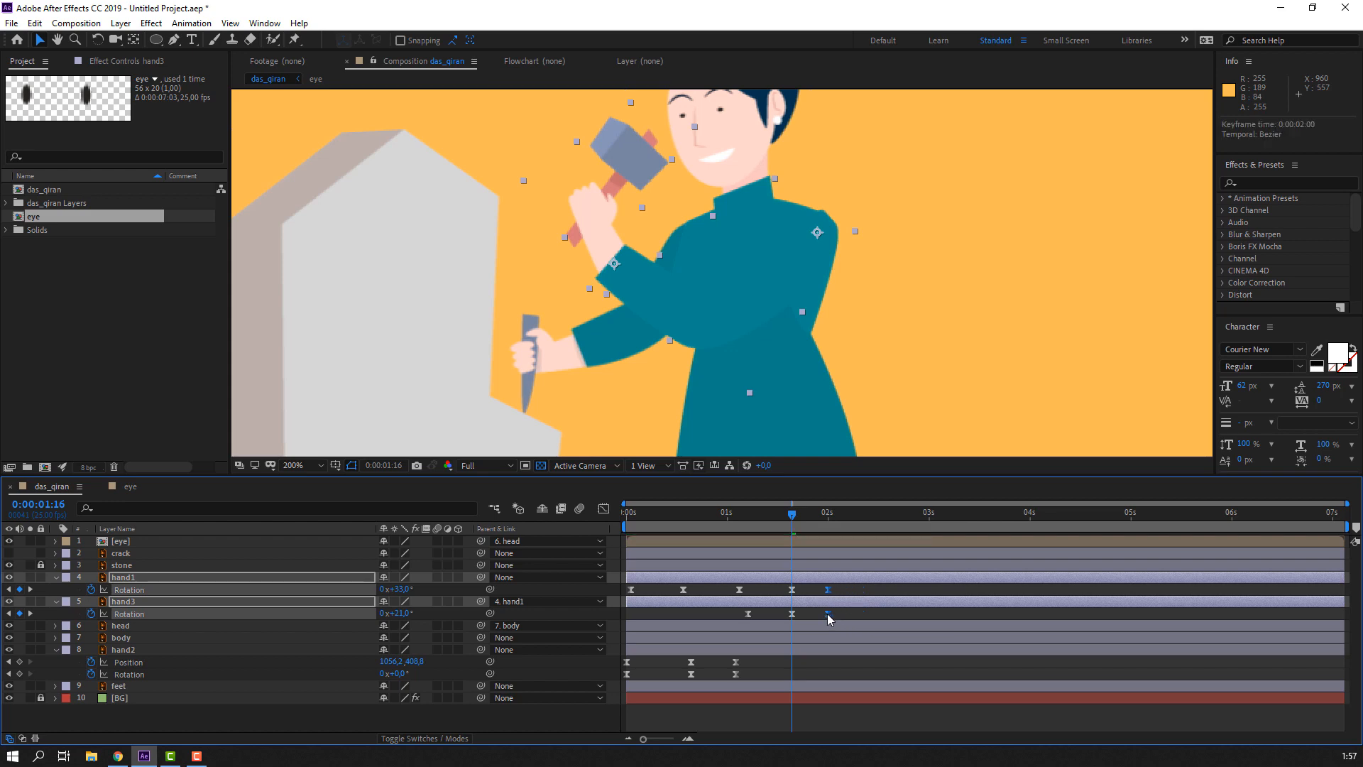
{"action": "left_click_drag", "start_coordinate": [781, 516], "coordinate": [865, 522]}
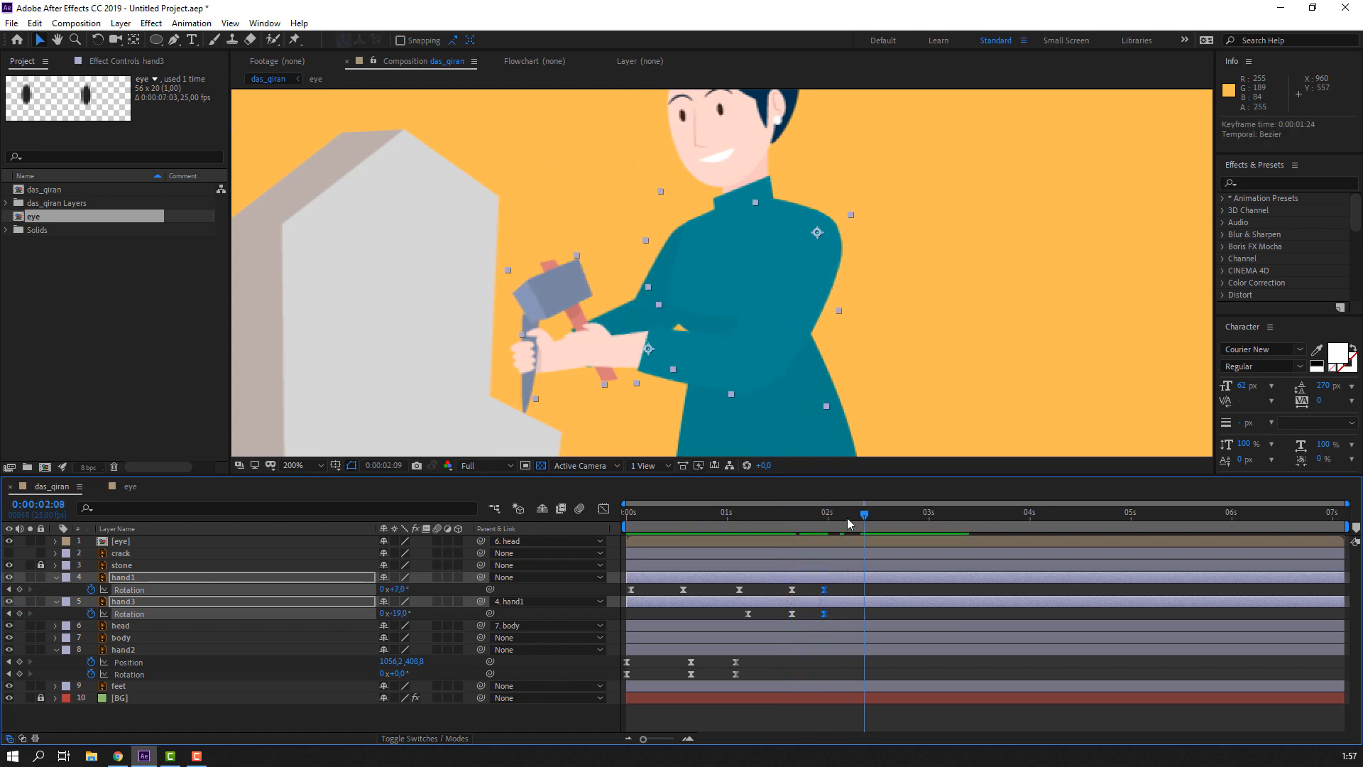
{"action": "key", "text": "space"}
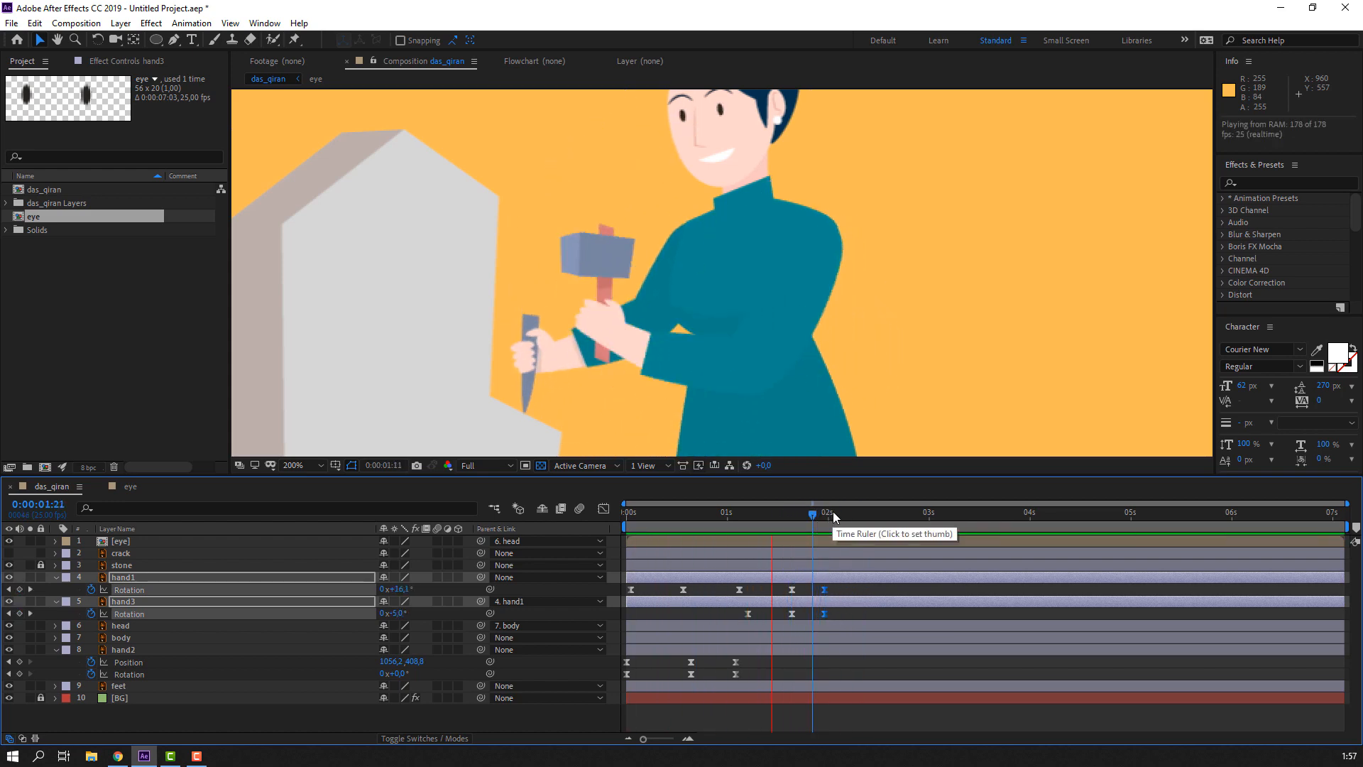
{"action": "key", "text": "space"}
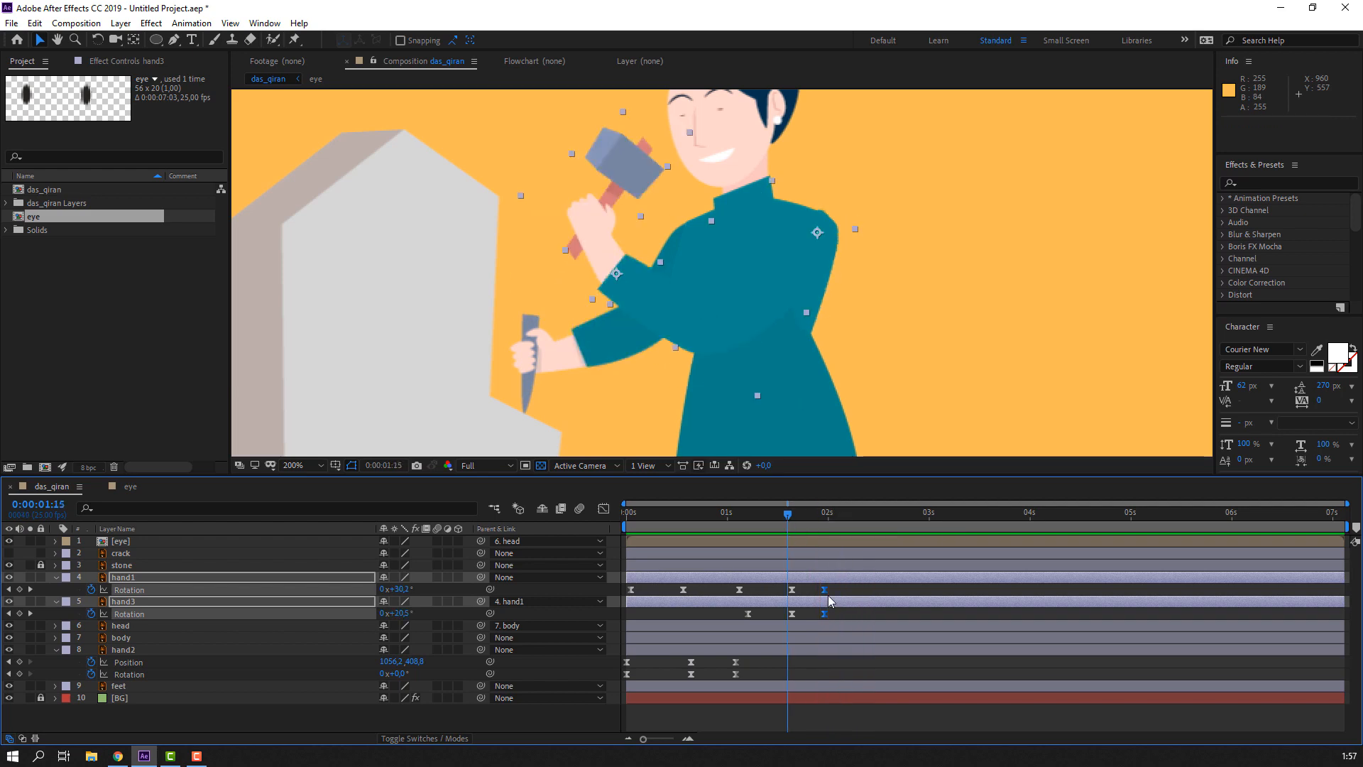
- Inspect the speed graph of hand3's rotation
{"action": "left_click", "coordinate": [837, 589]}
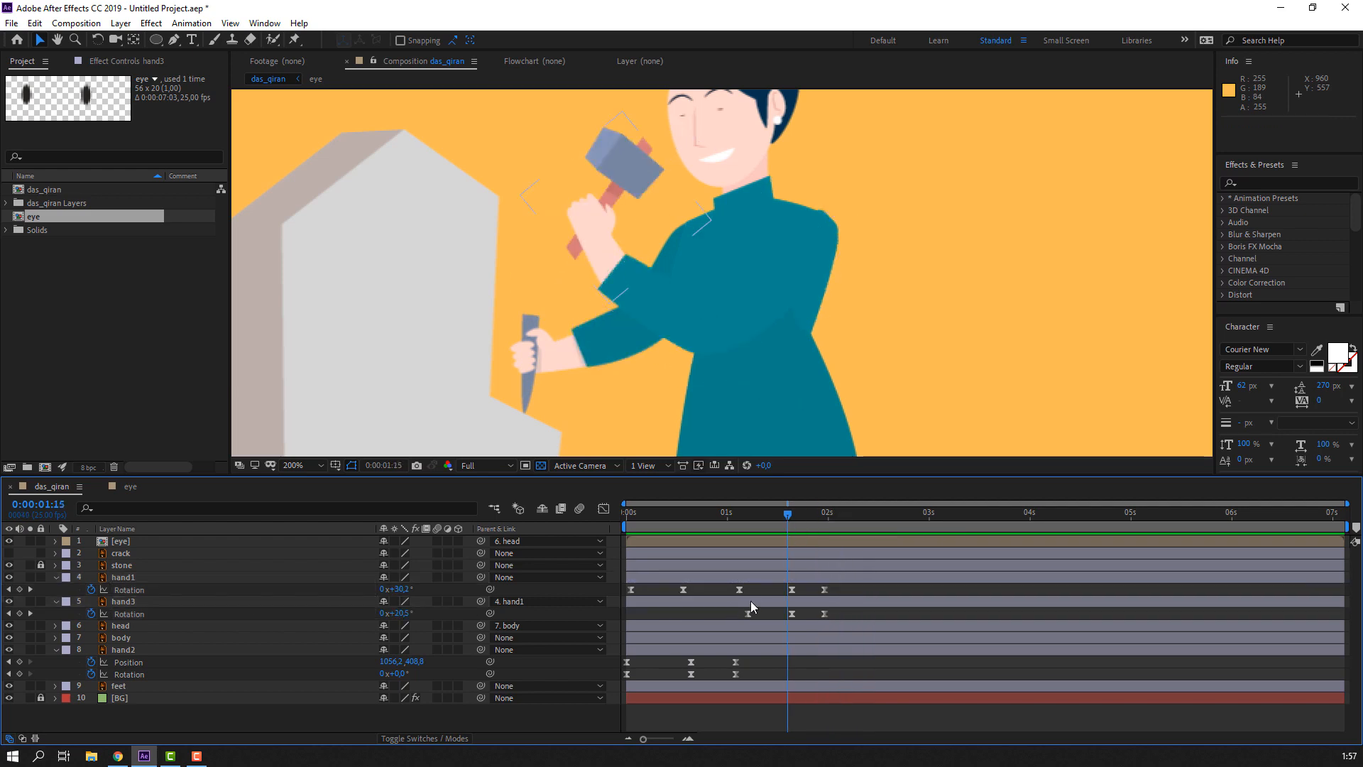
{"action": "left_click", "coordinate": [836, 600]}
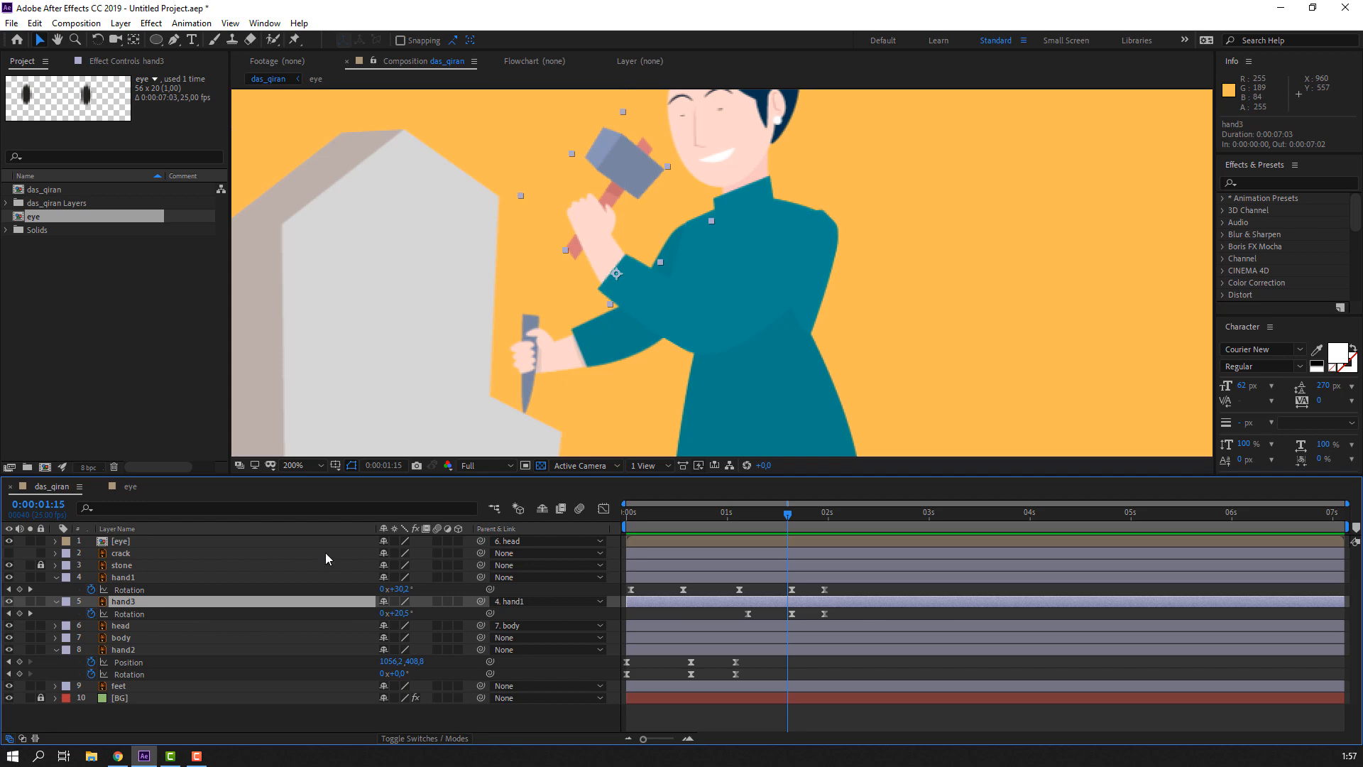
{"action": "left_click", "coordinate": [792, 613]}
{"action": "left_click", "coordinate": [603, 509]}
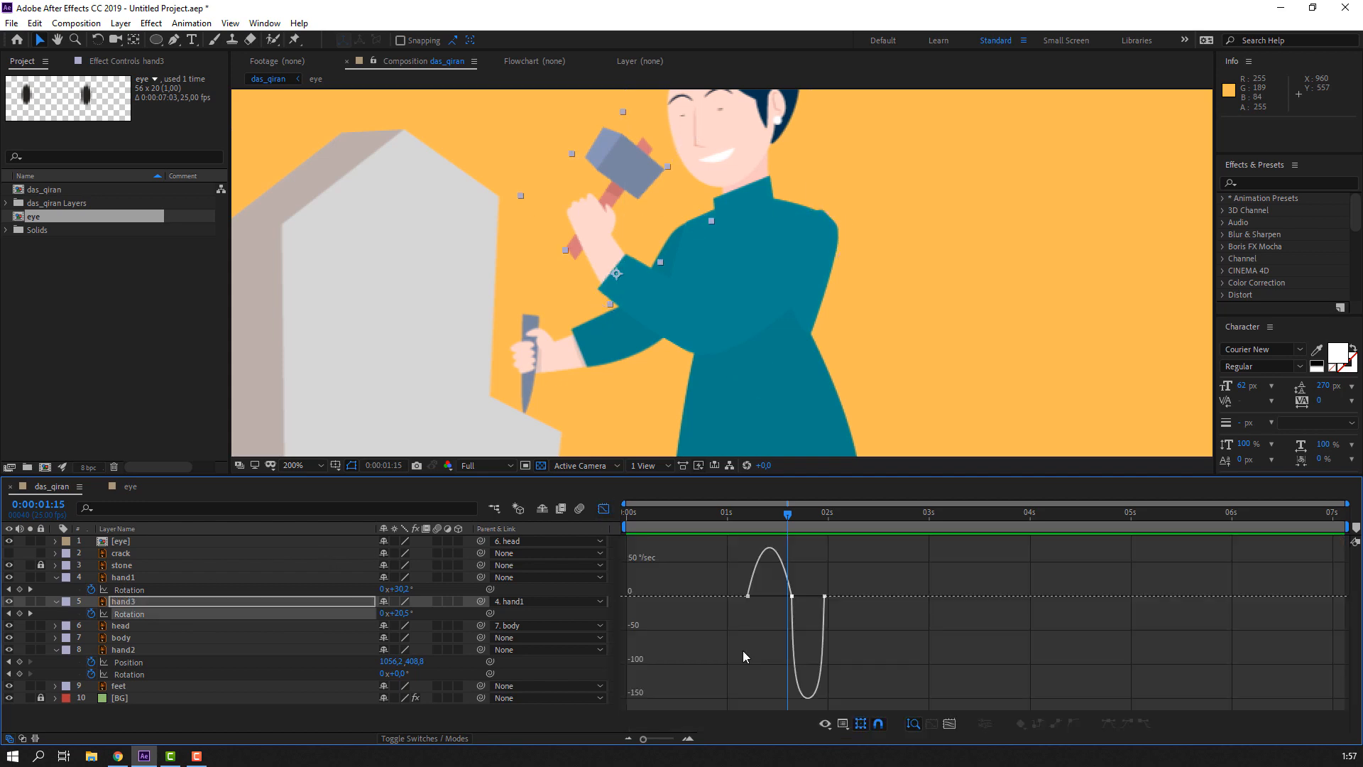
{"action": "left_click", "coordinate": [604, 508]}
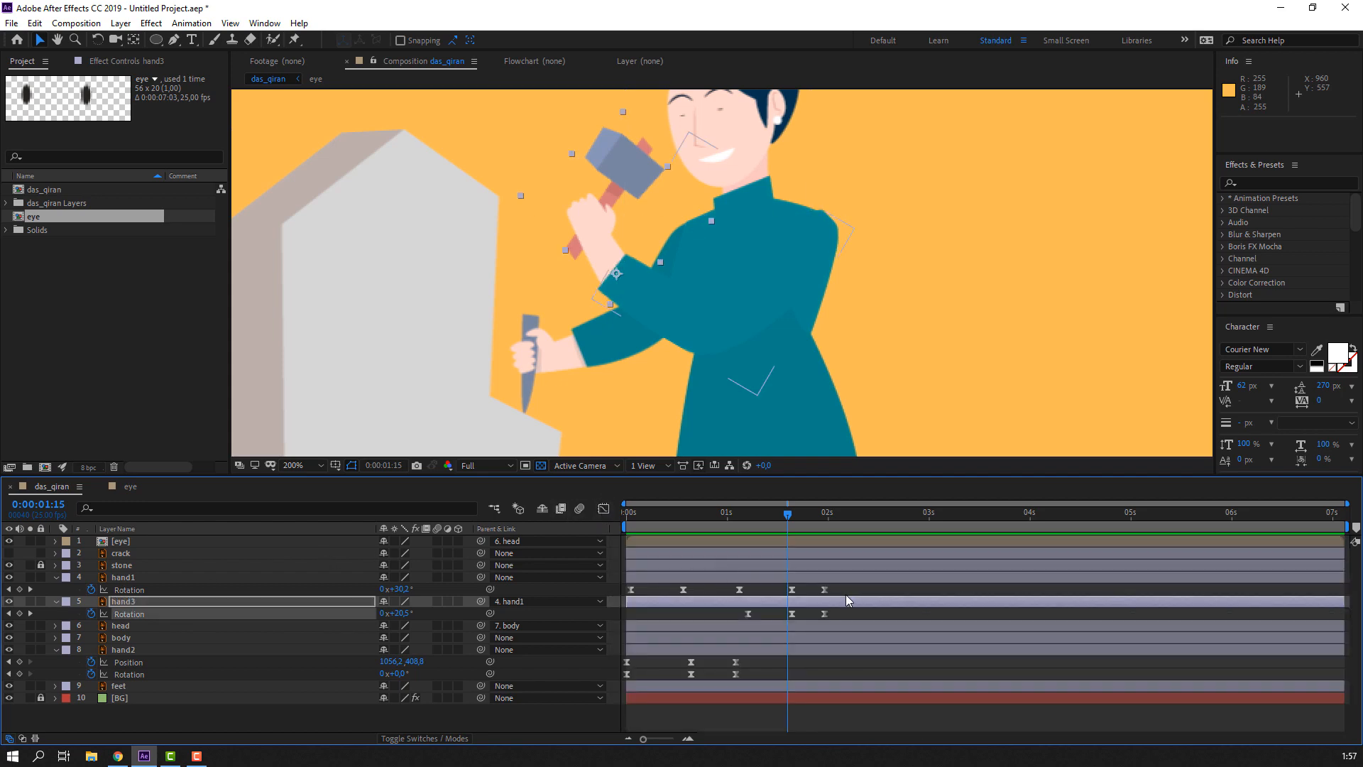
- Reshape the rotation speed graphs of hand1 and hand3 so both arms reach peak speed late in the upswing, and preview it
{"action": "left_click_drag", "start_coordinate": [843, 584], "coordinate": [575, 617]}
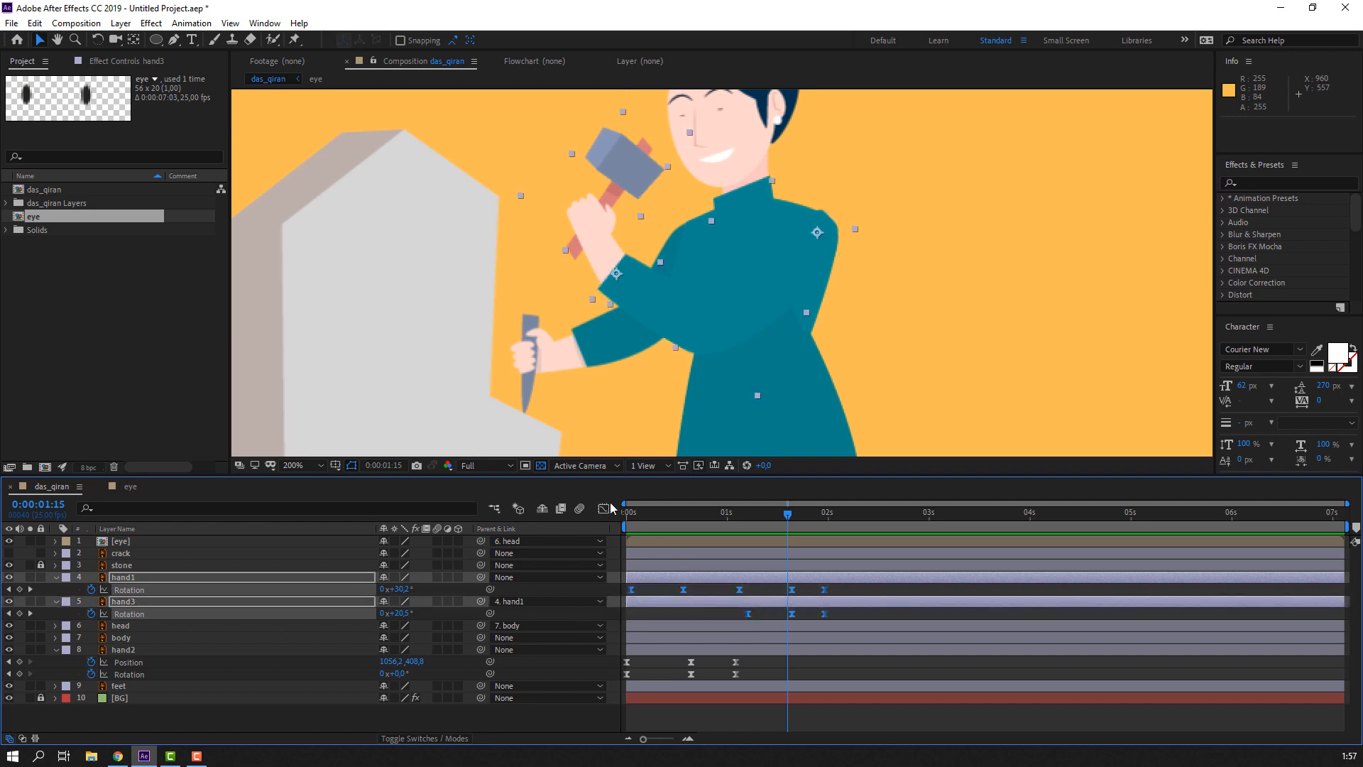
{"action": "left_click", "coordinate": [605, 509]}
{"action": "key", "text": "equal"}
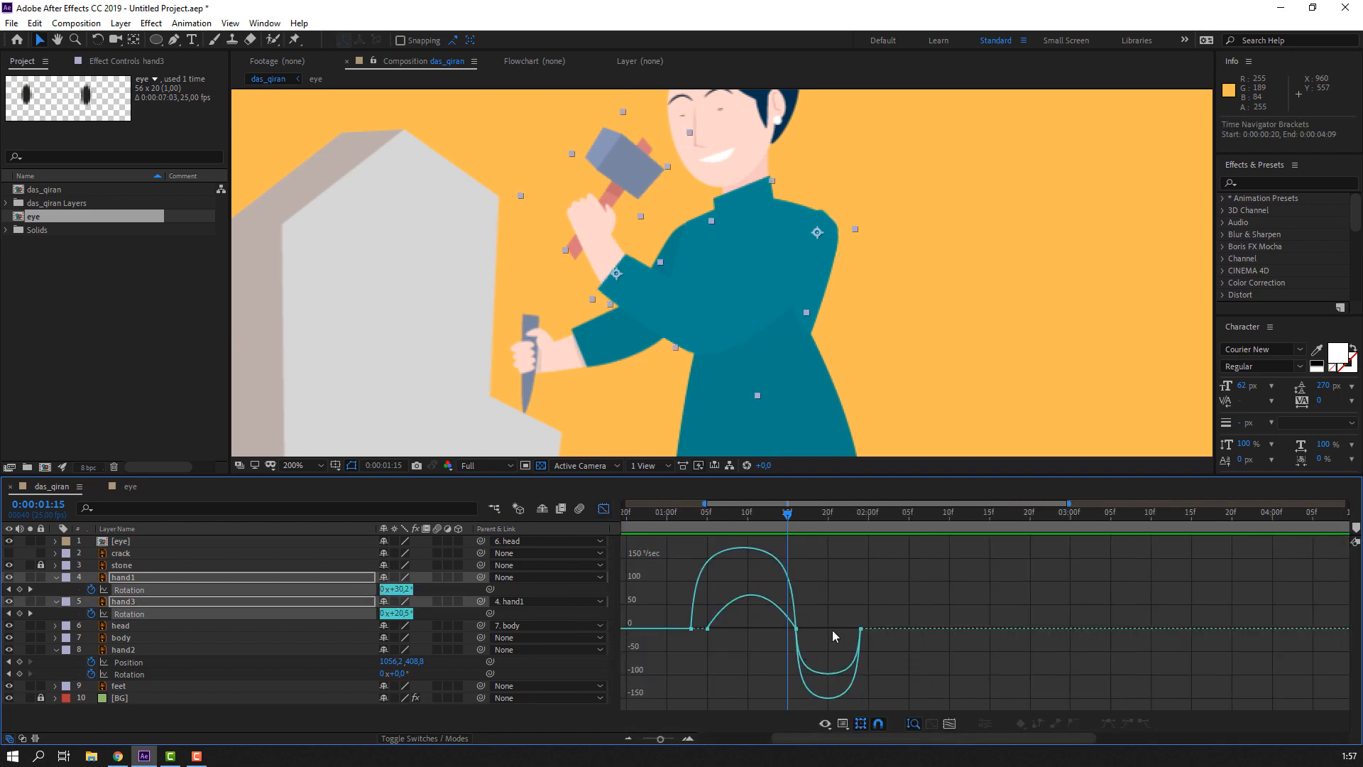
{"action": "mouse_move", "coordinate": [752, 522]}
{"action": "left_mouse_down"}
{"action": "mouse_move", "coordinate": [700, 521]}
{"action": "mouse_move", "coordinate": [790, 522]}
{"action": "mouse_move", "coordinate": [756, 521]}
{"action": "left_mouse_up"}
{"action": "left_click_drag", "start_coordinate": [643, 610], "coordinate": [738, 631]}
{"action": "left_click_drag", "start_coordinate": [673, 524], "coordinate": [792, 538]}
{"action": "key", "text": "semicolon"}
{"action": "key", "text": "space"}
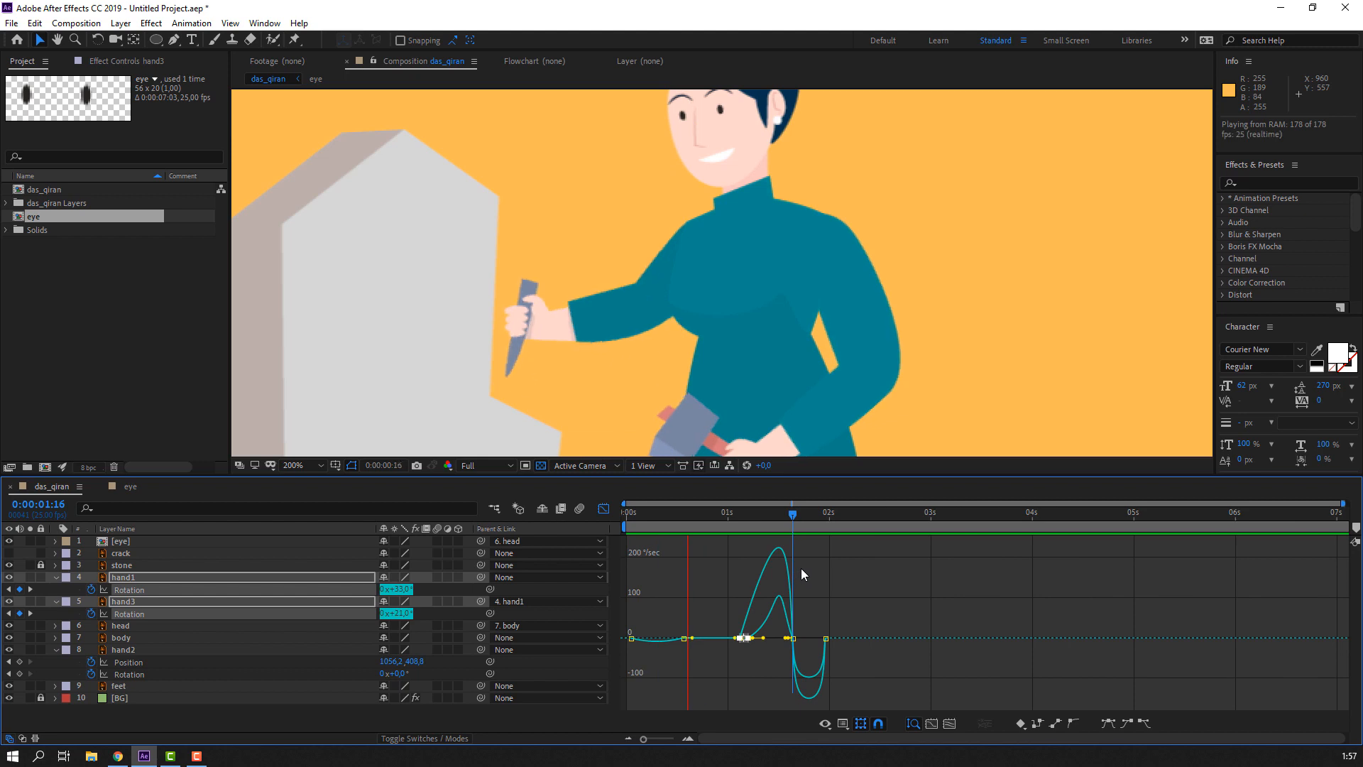
{"action": "left_click", "coordinate": [739, 512]}
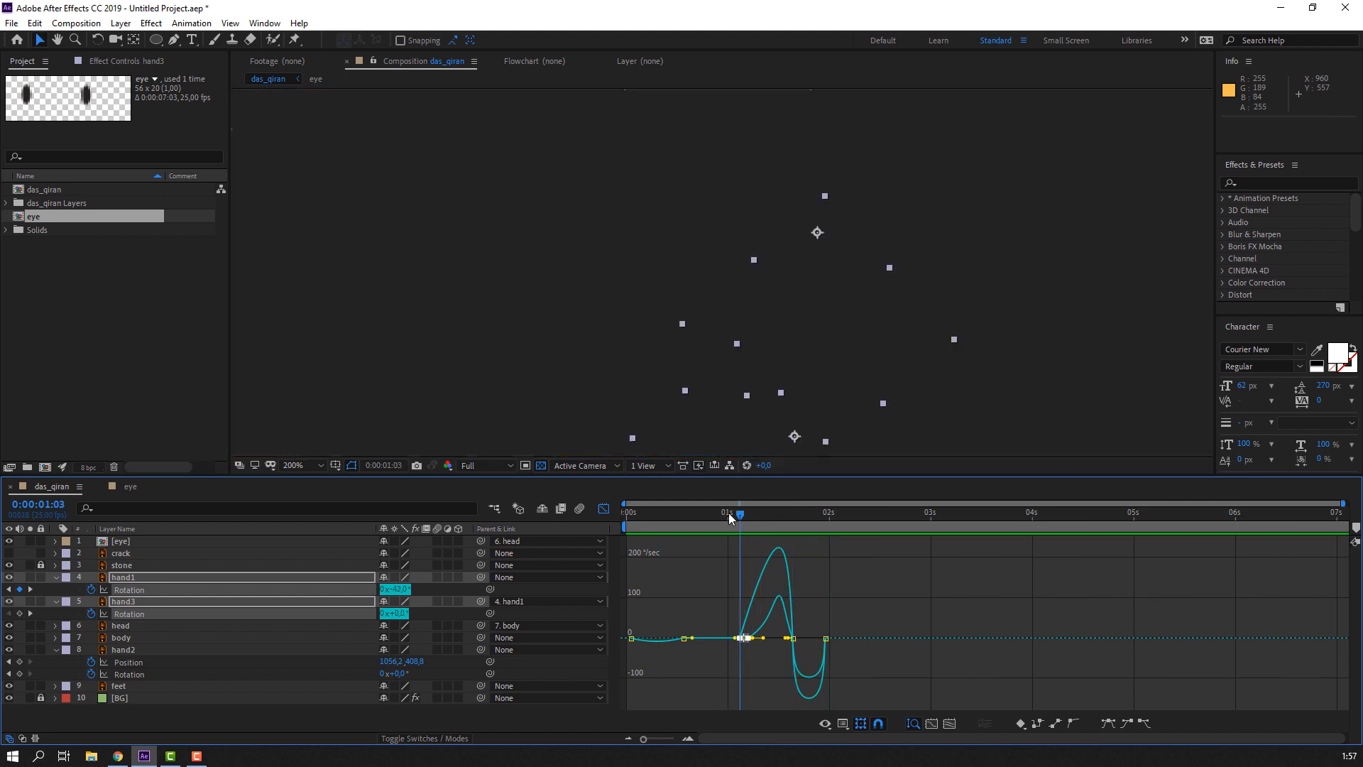
{"action": "left_click_drag", "start_coordinate": [729, 513], "coordinate": [794, 521]}
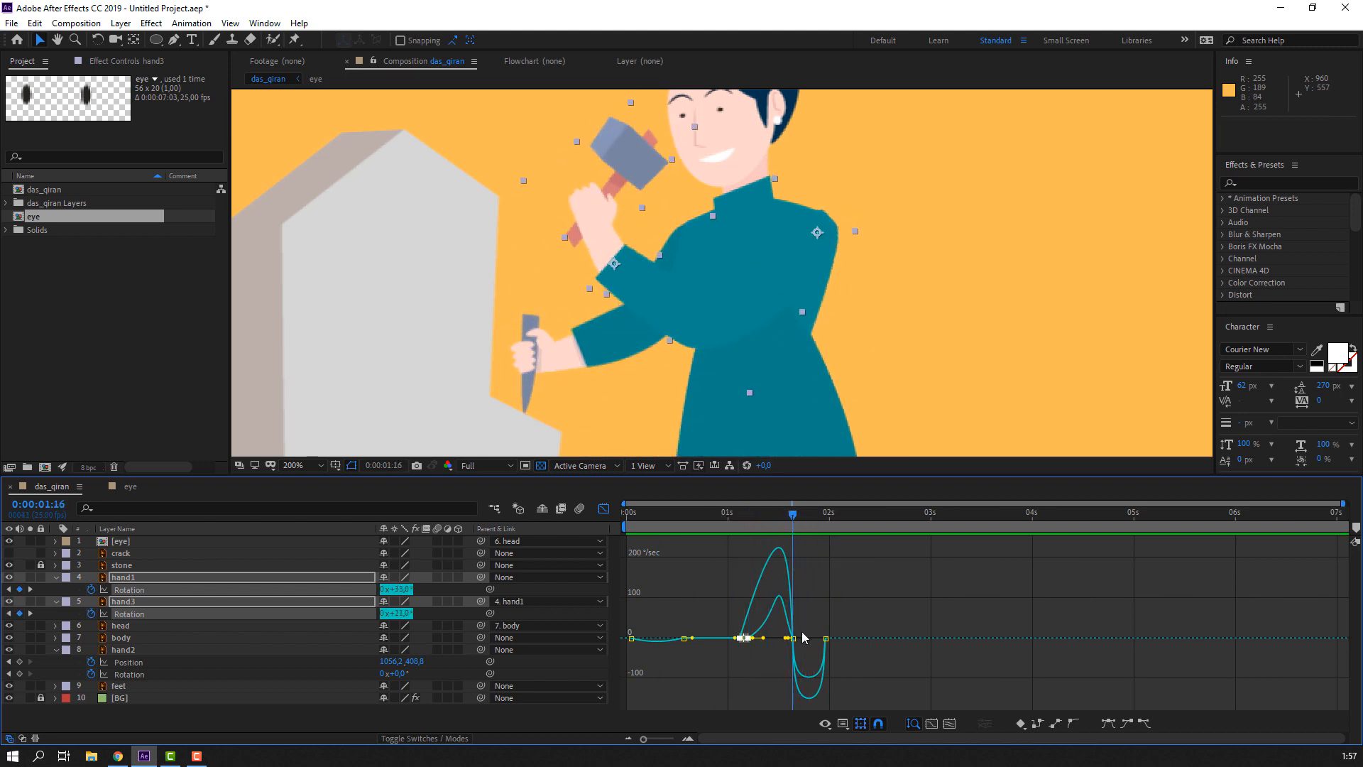
- Shorten the incoming ease of hand1's and hand3's rotation keyframes at 0:00:01:16 and preview the motion
{"action": "scroll", "coordinate": [802, 637], "scroll_direction": "up", "scroll_amount": 4}
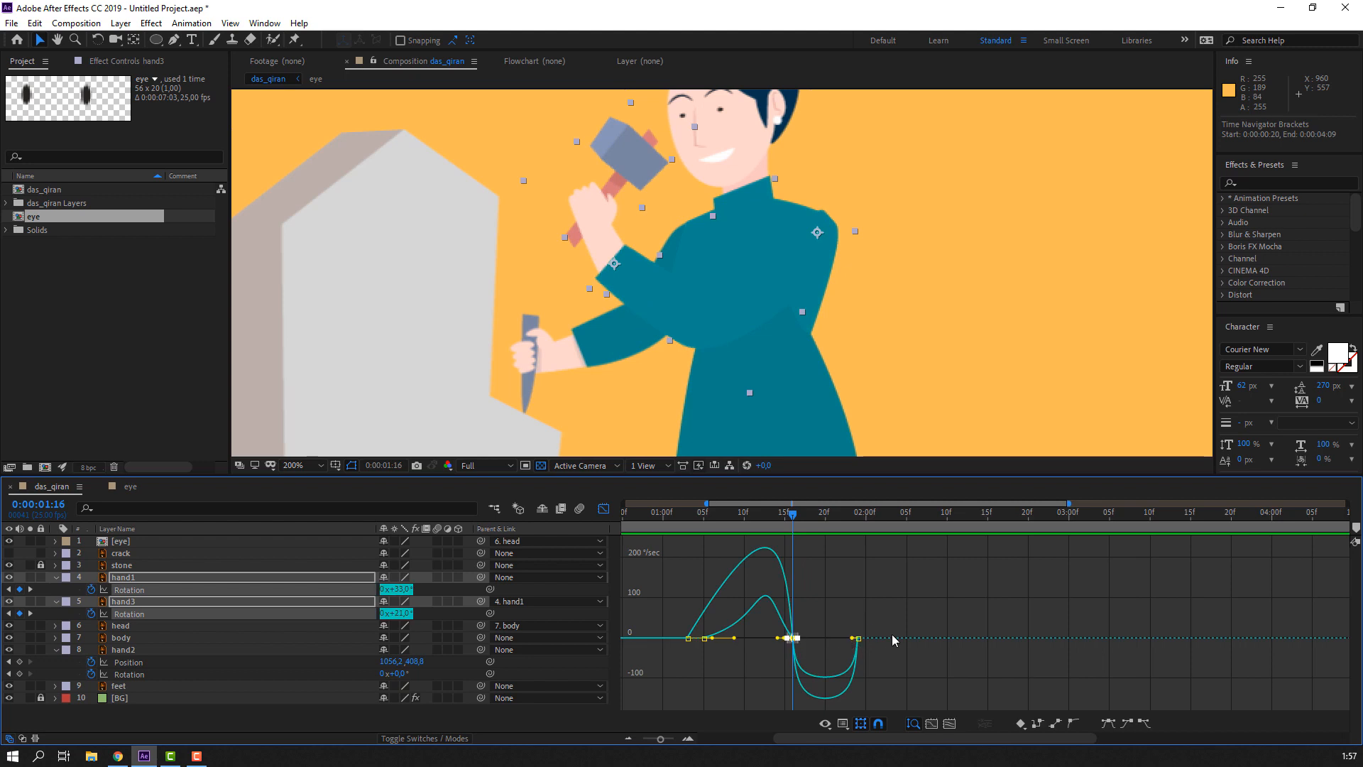
{"action": "left_click", "coordinate": [857, 637]}
{"action": "left_click", "coordinate": [794, 638]}
{"action": "scroll", "coordinate": [796, 638], "scroll_direction": "up", "scroll_amount": 4}
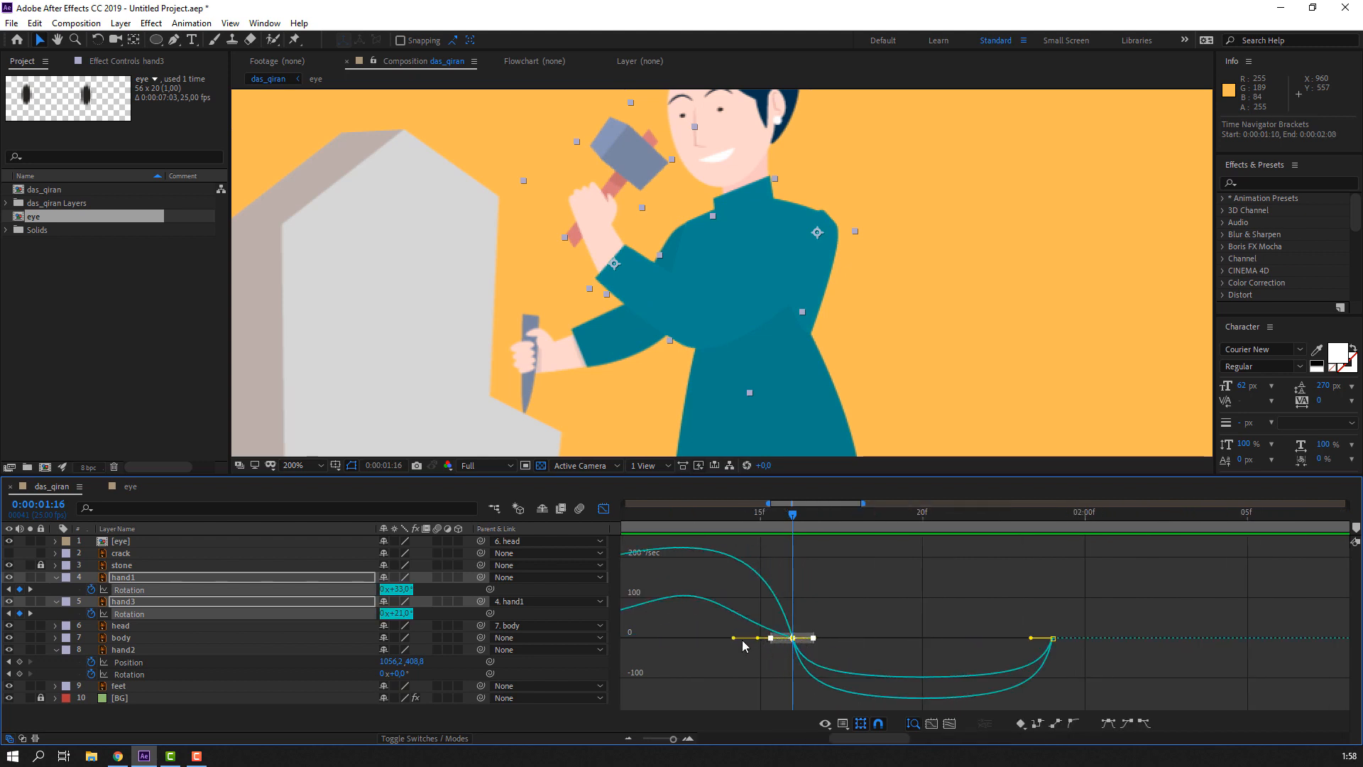
{"action": "left_click_drag", "start_coordinate": [736, 640], "coordinate": [754, 641]}
{"action": "key", "text": "minus"}
{"action": "key", "text": "minus"}
{"action": "key", "text": "space"}
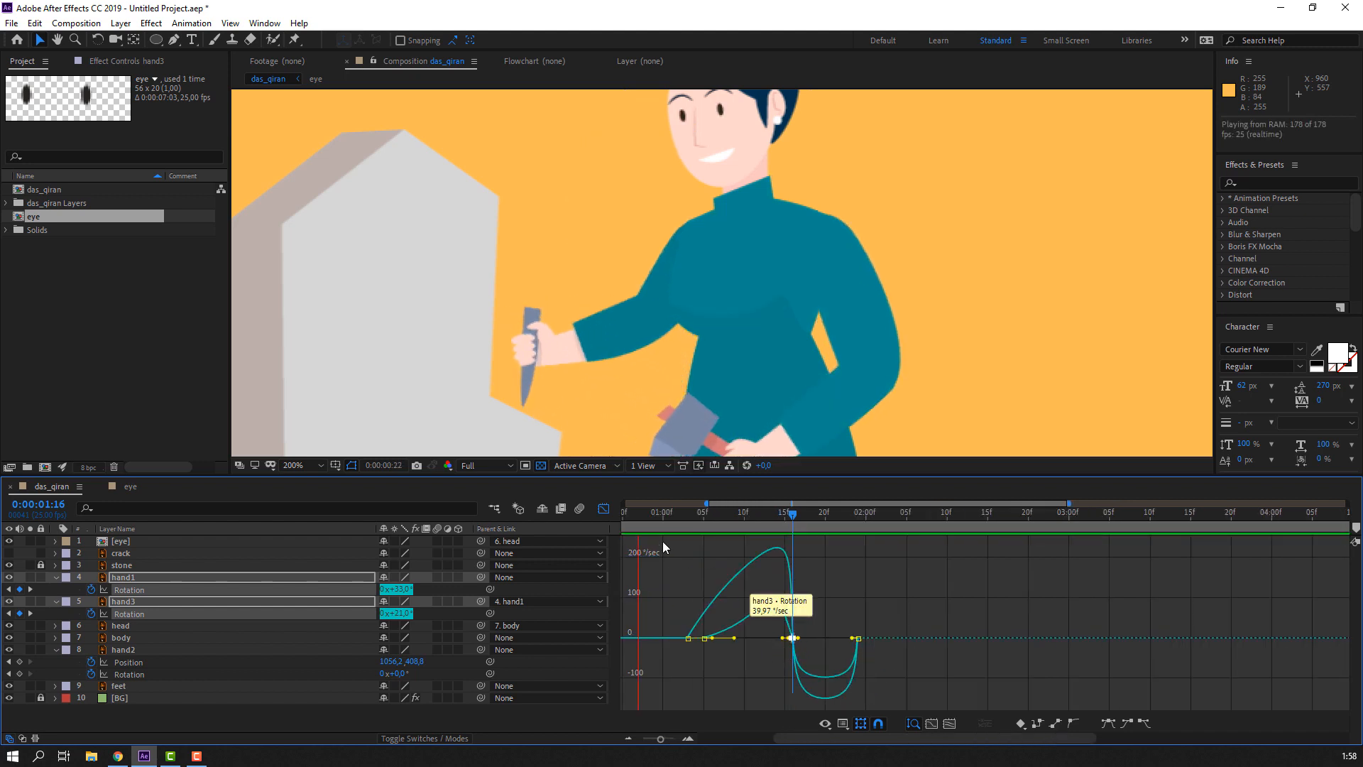
{"action": "key", "text": "space"}
- Start the work area at 0:00:01:02 and preview the hammer swing from there
{"action": "key", "text": "minus"}
{"action": "left_click", "coordinate": [713, 515]}
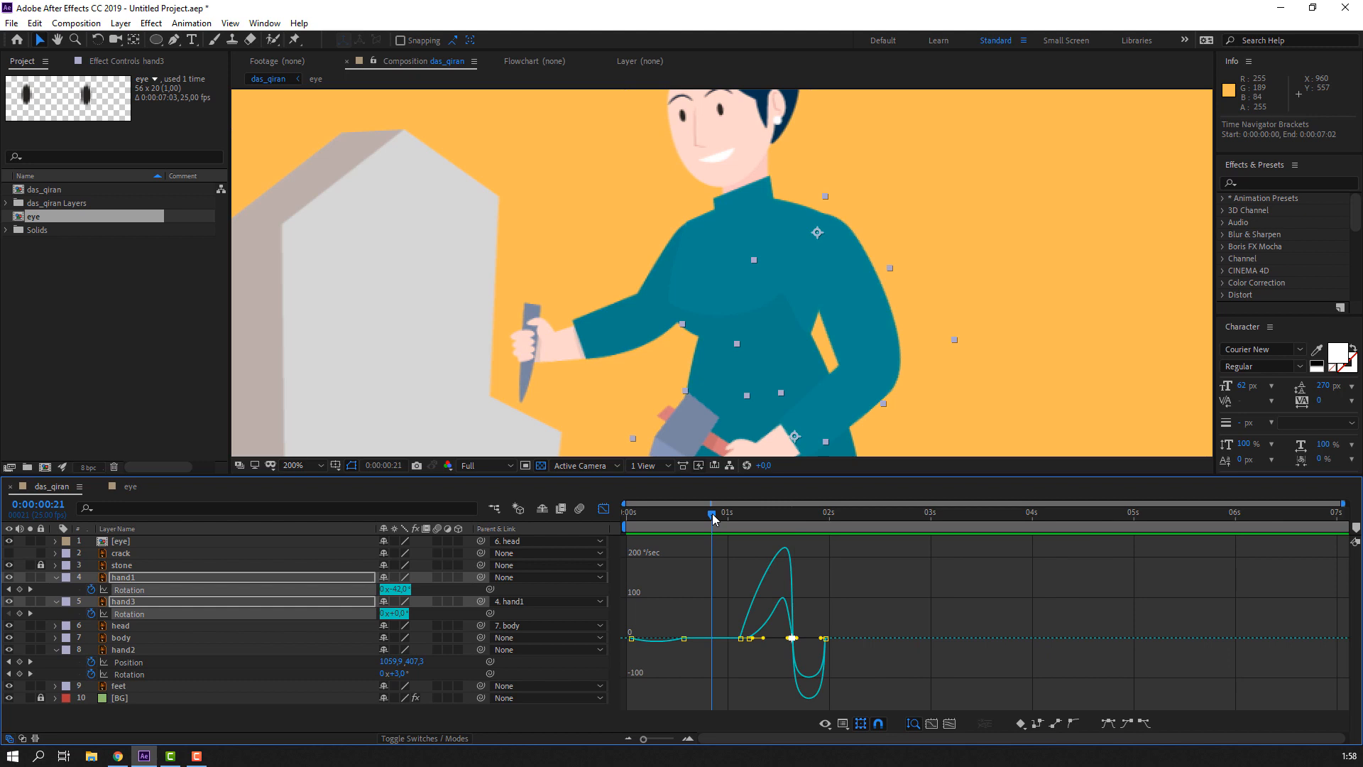
{"action": "left_click_drag", "start_coordinate": [713, 518], "coordinate": [734, 524]}
{"action": "key", "text": "space"}
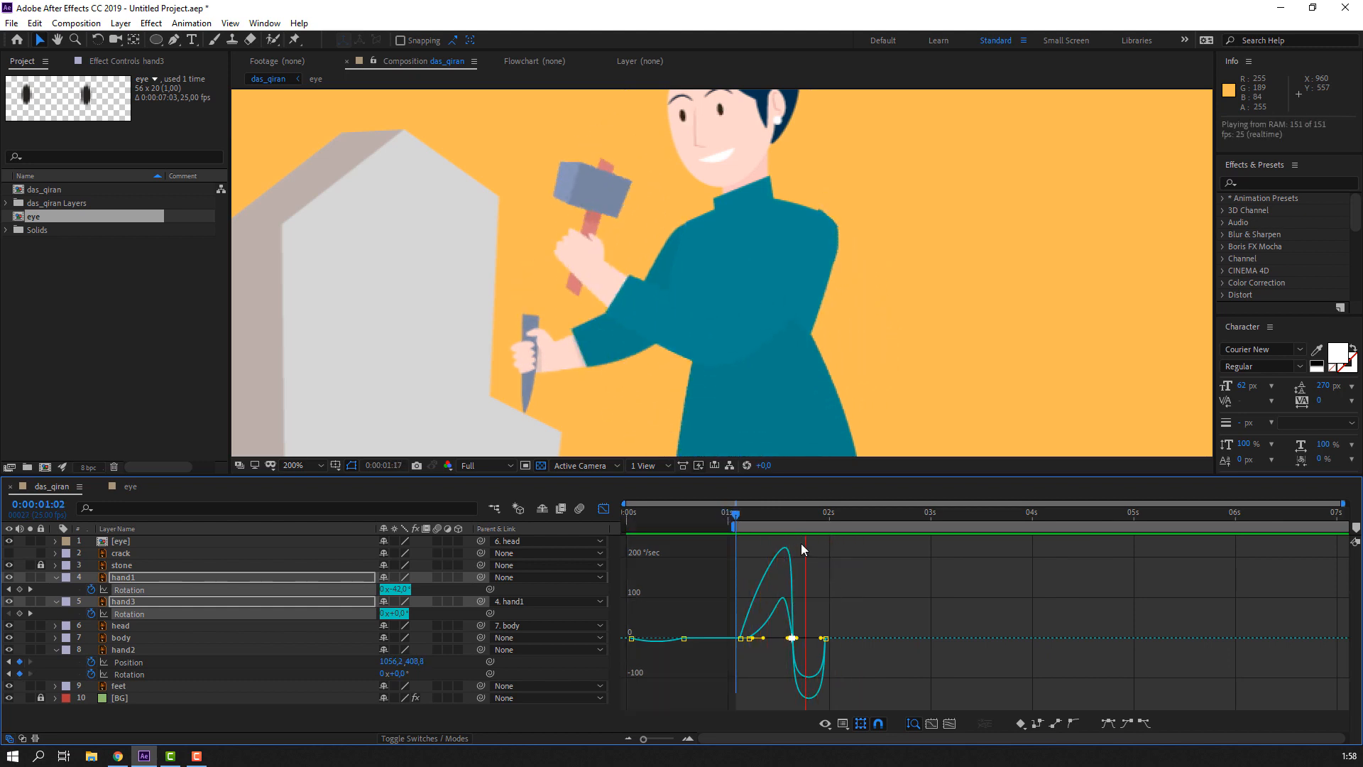
{"action": "key", "text": "space"}
- Move hand1's third rotation keyframe to 0:00:01:05 and shift the last two rotation keyframes of hand1 and hand3 about 8 frames later
{"action": "left_click_drag", "start_coordinate": [735, 510], "coordinate": [749, 512]}
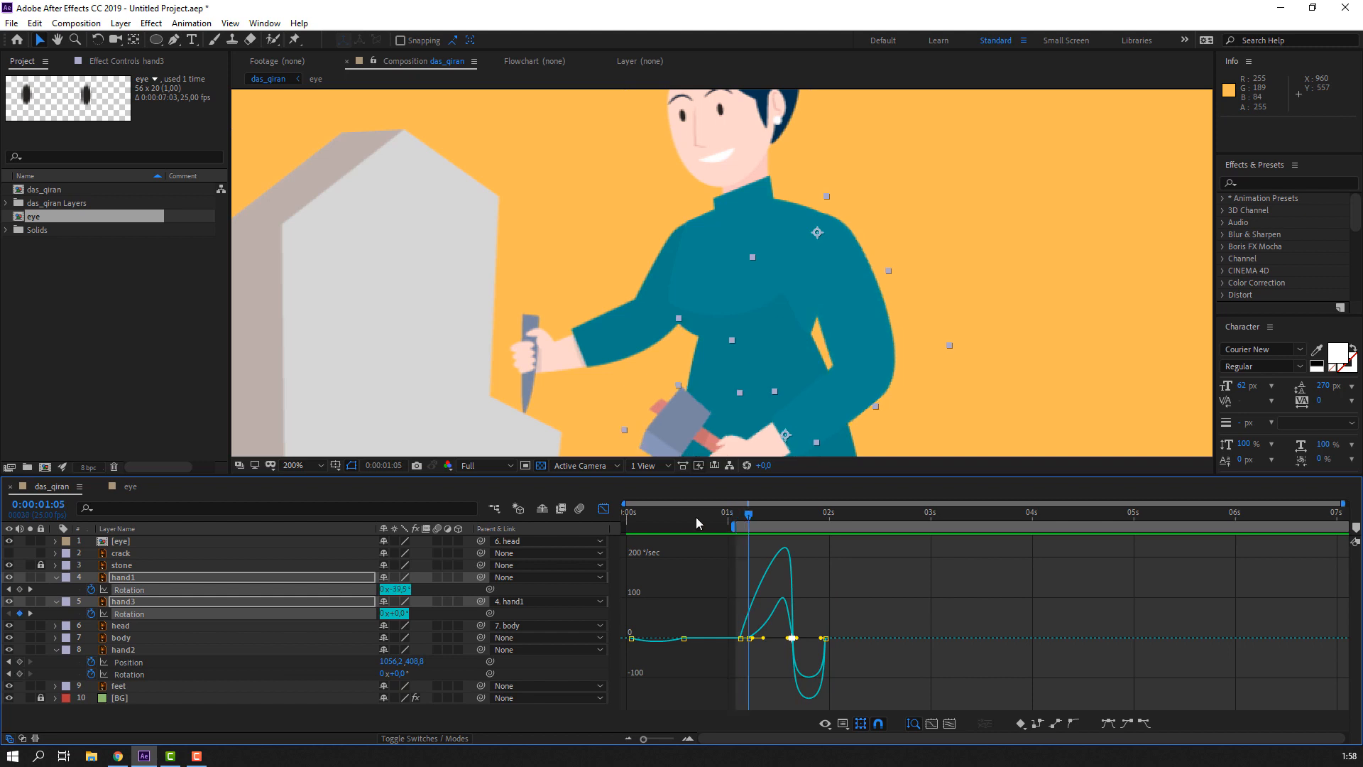
{"action": "left_click", "coordinate": [604, 508]}
{"action": "left_click", "coordinate": [735, 512]}
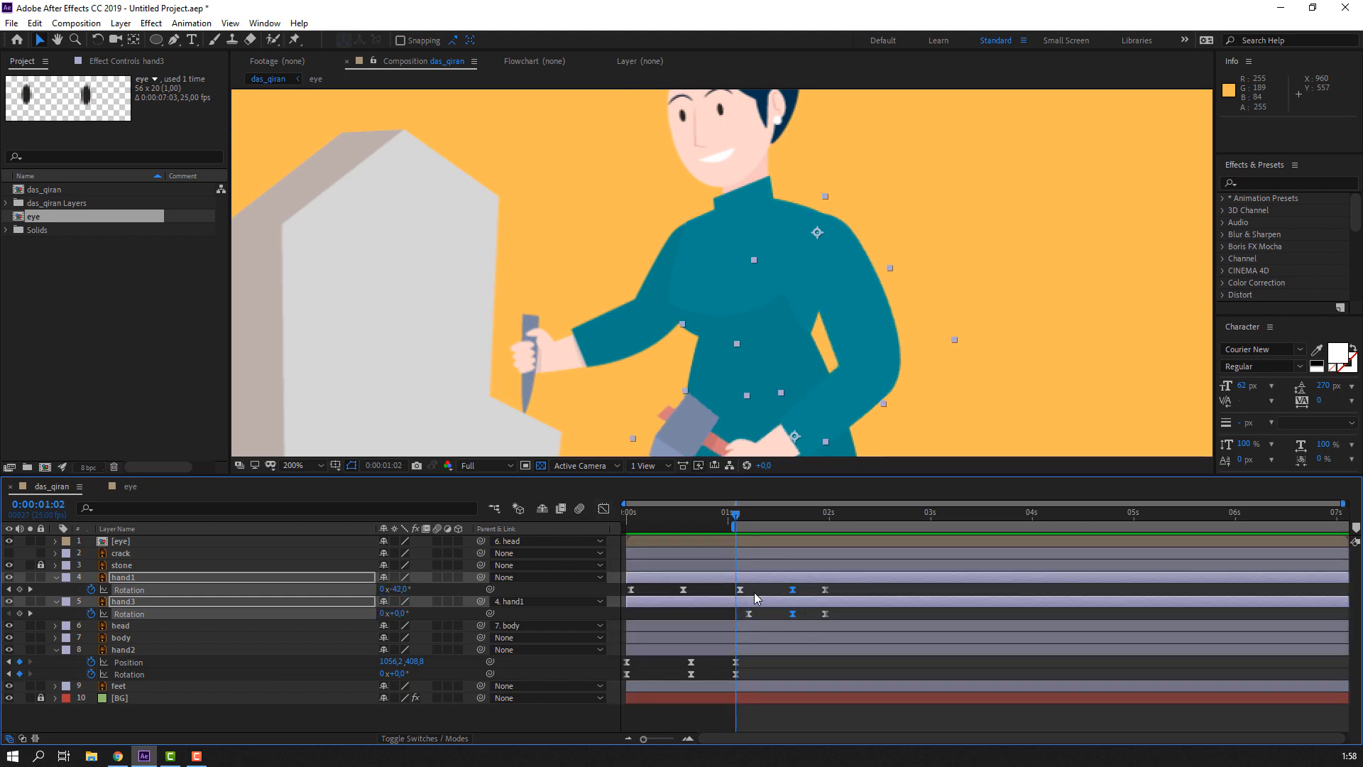
{"action": "left_click_drag", "start_coordinate": [740, 590], "coordinate": [749, 590]}
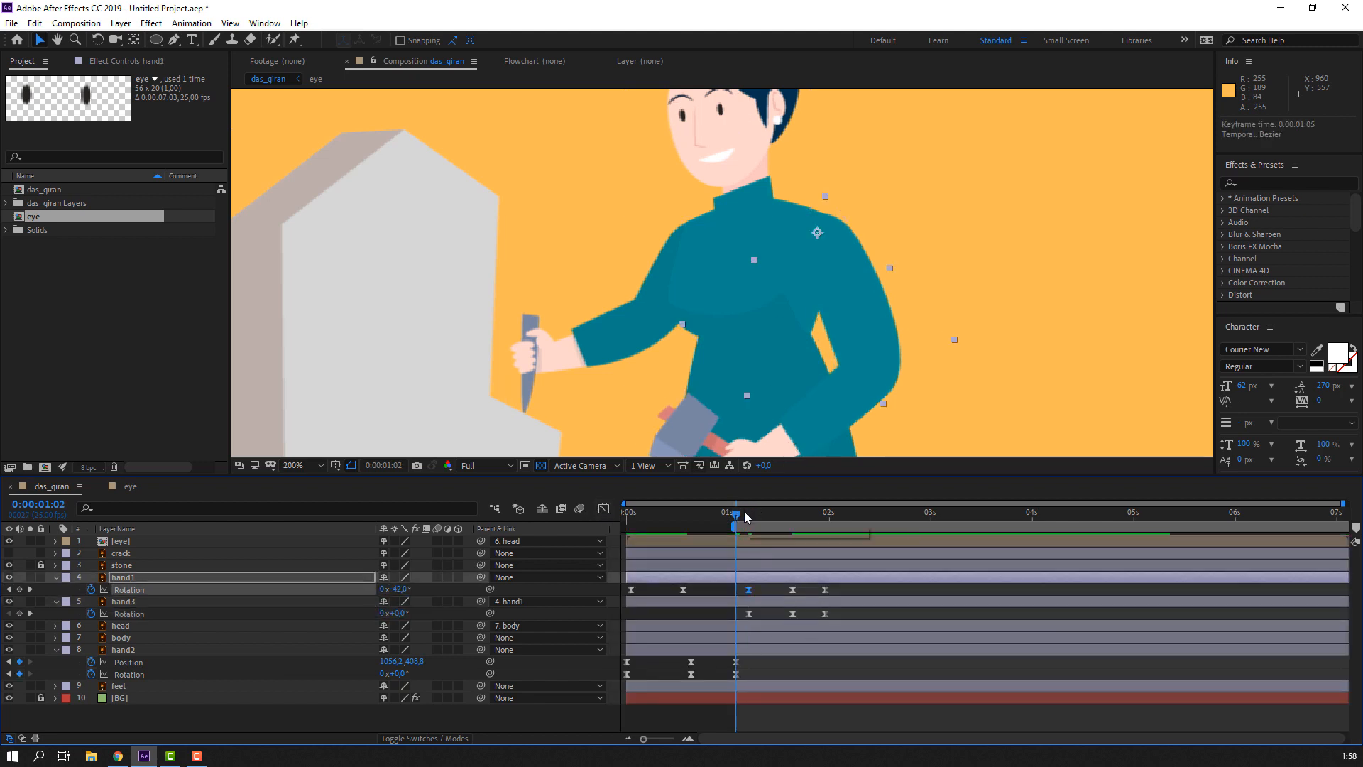
{"action": "key", "text": "space"}
{"action": "left_click_drag", "start_coordinate": [841, 594], "coordinate": [741, 617]}
- Try a stronger ease on the upswing of hand1 and hand3 in the speed graph, preview it, and undo the curve edits
{"action": "left_click", "coordinate": [605, 509]}
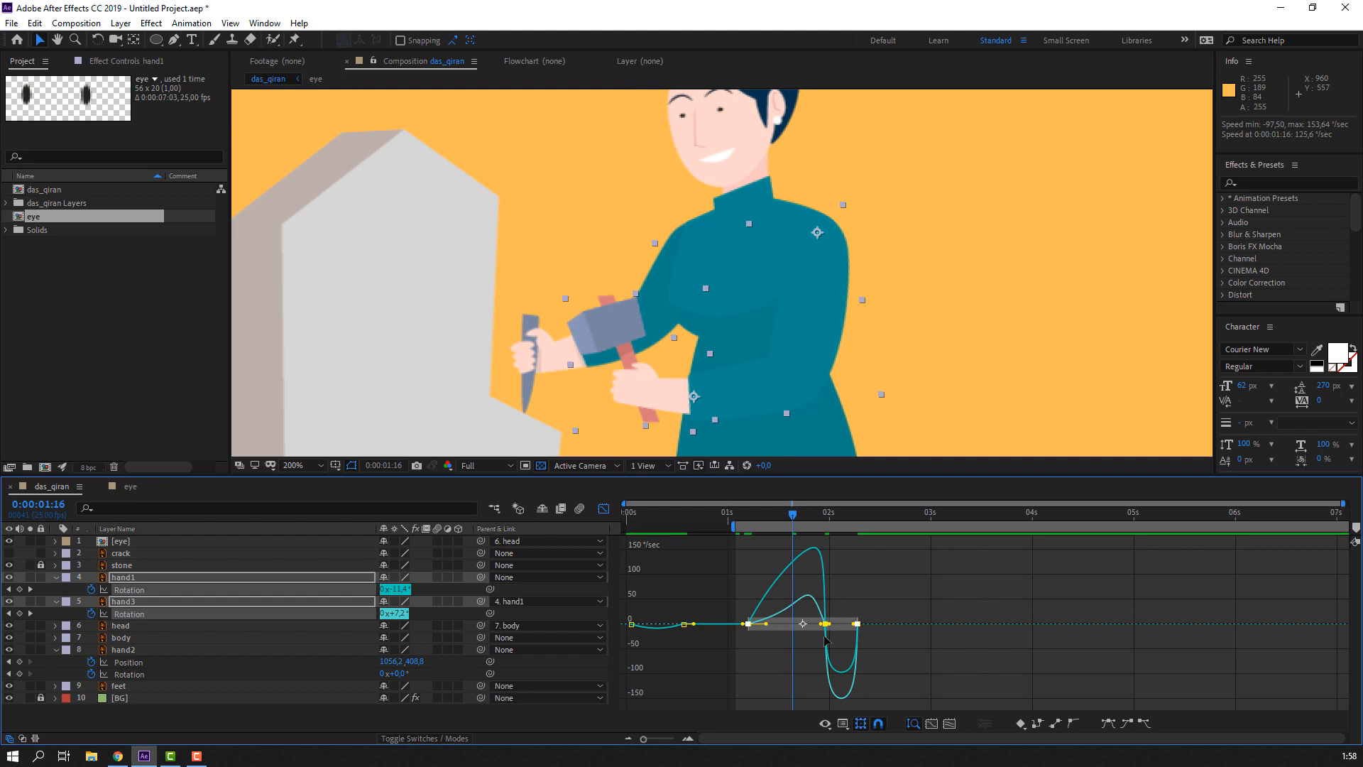
{"action": "left_click", "coordinate": [766, 637]}
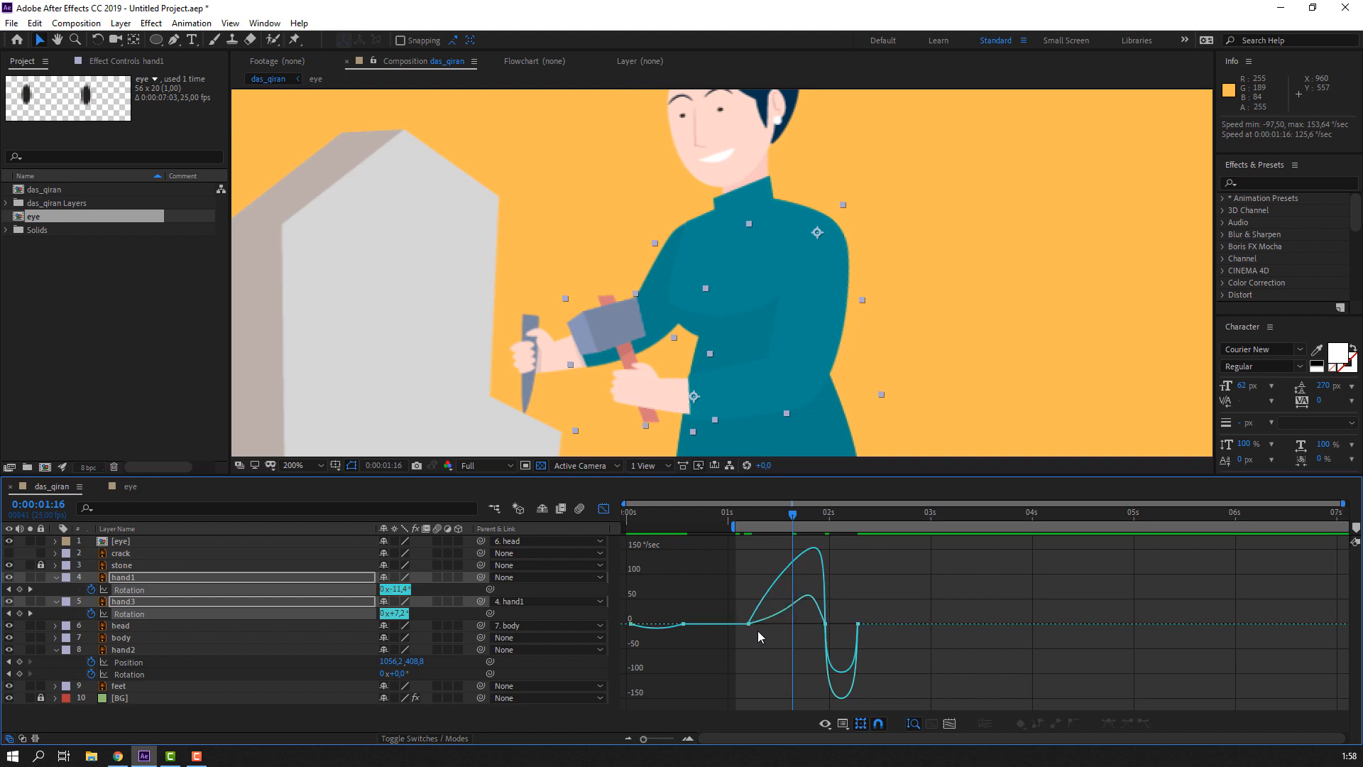
{"action": "left_click_drag", "start_coordinate": [734, 610], "coordinate": [786, 625]}
{"action": "key", "text": "space"}
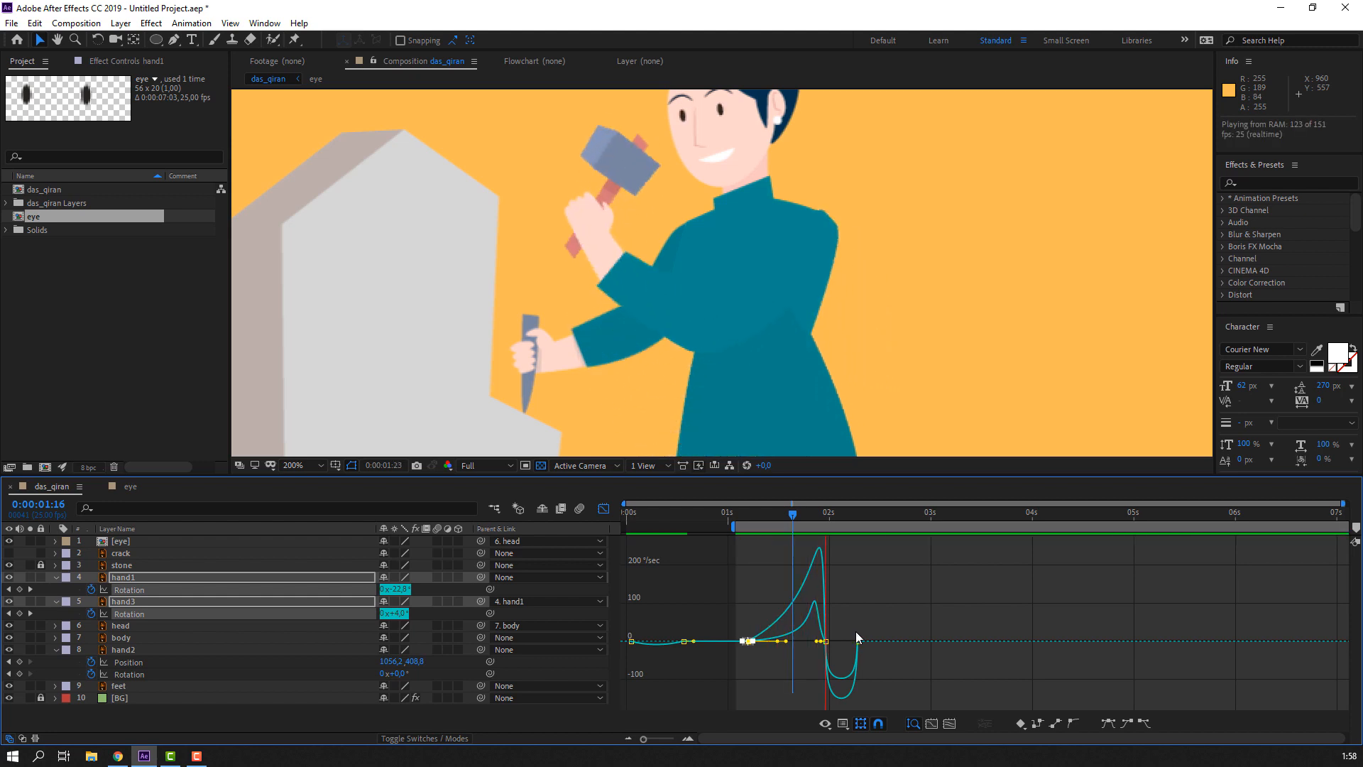
{"action": "key", "text": "space"}
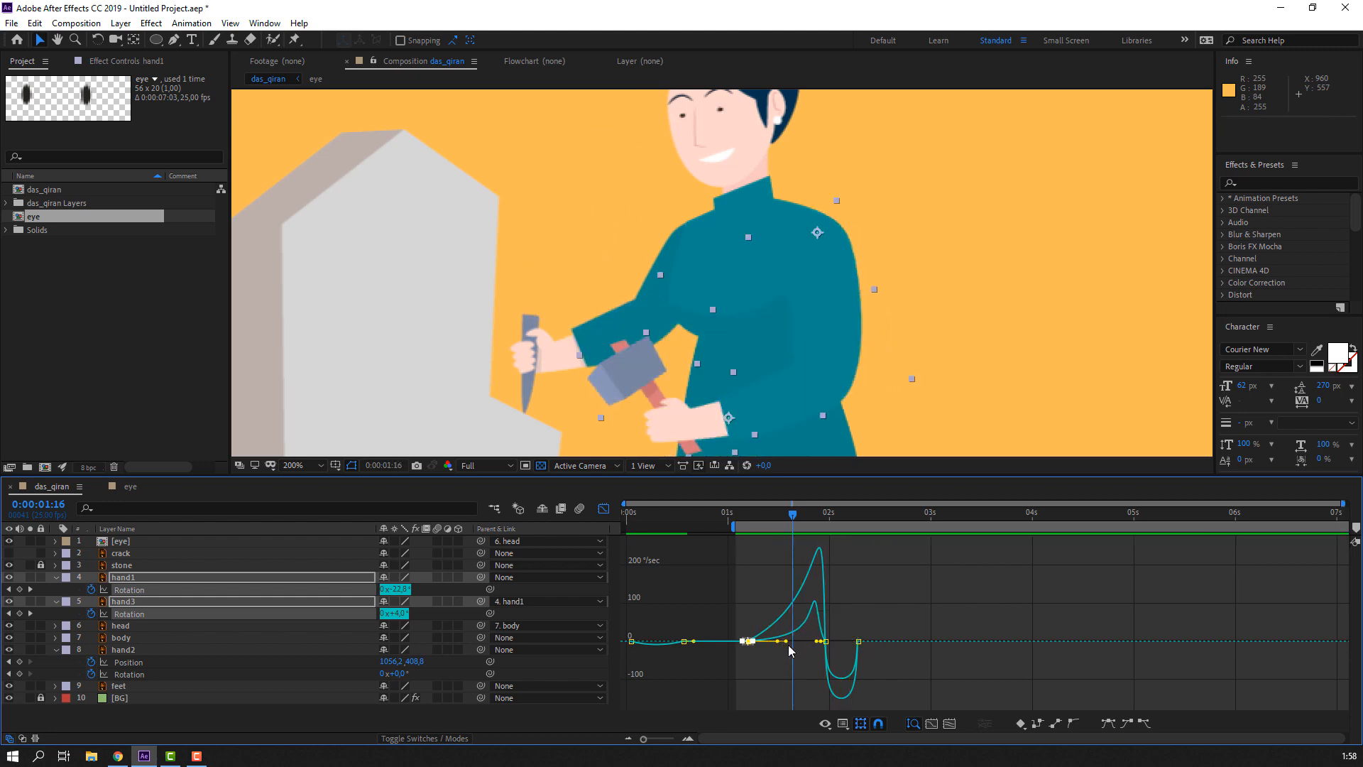
{"action": "left_click_drag", "start_coordinate": [788, 642], "coordinate": [852, 637]}
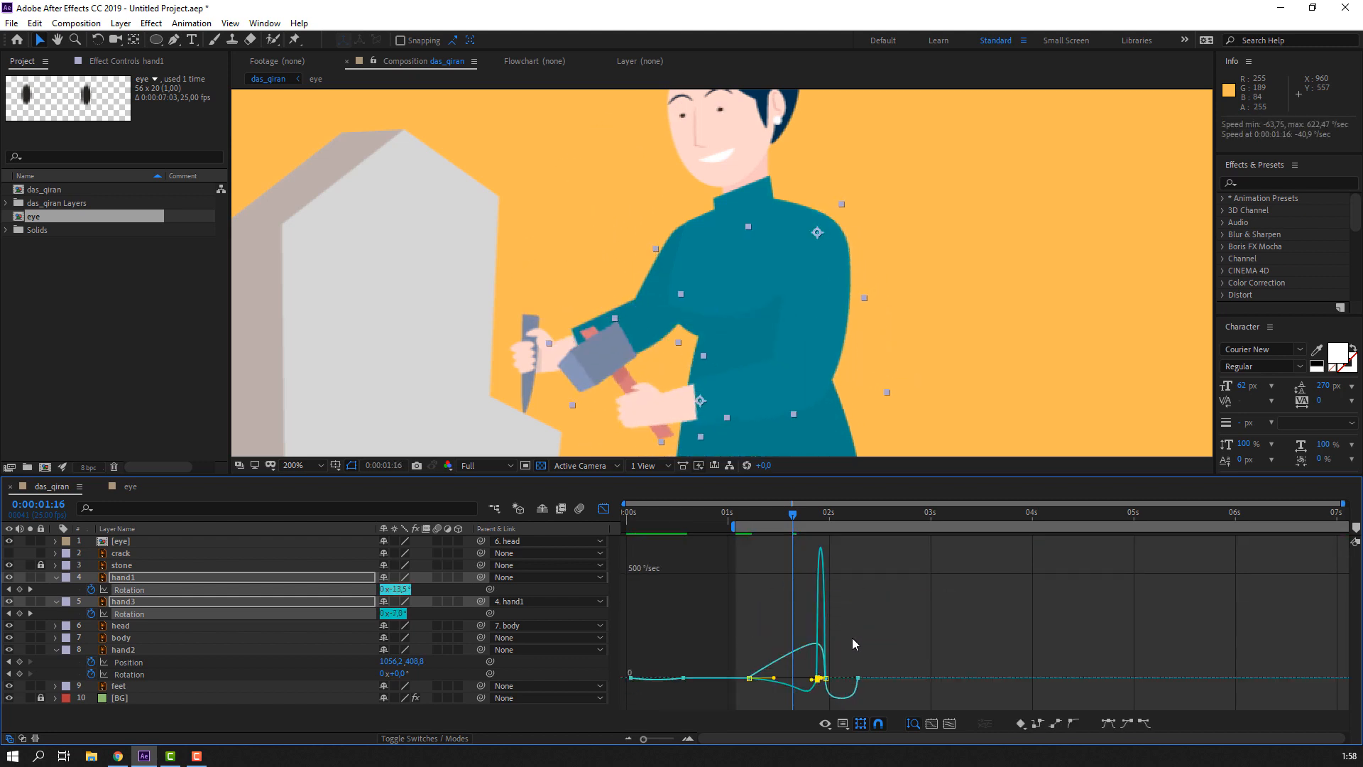
{"action": "key", "text": "ctrl+z"}
{"action": "key", "text": "ctrl+z"}
{"action": "key", "text": "ctrl+z"}
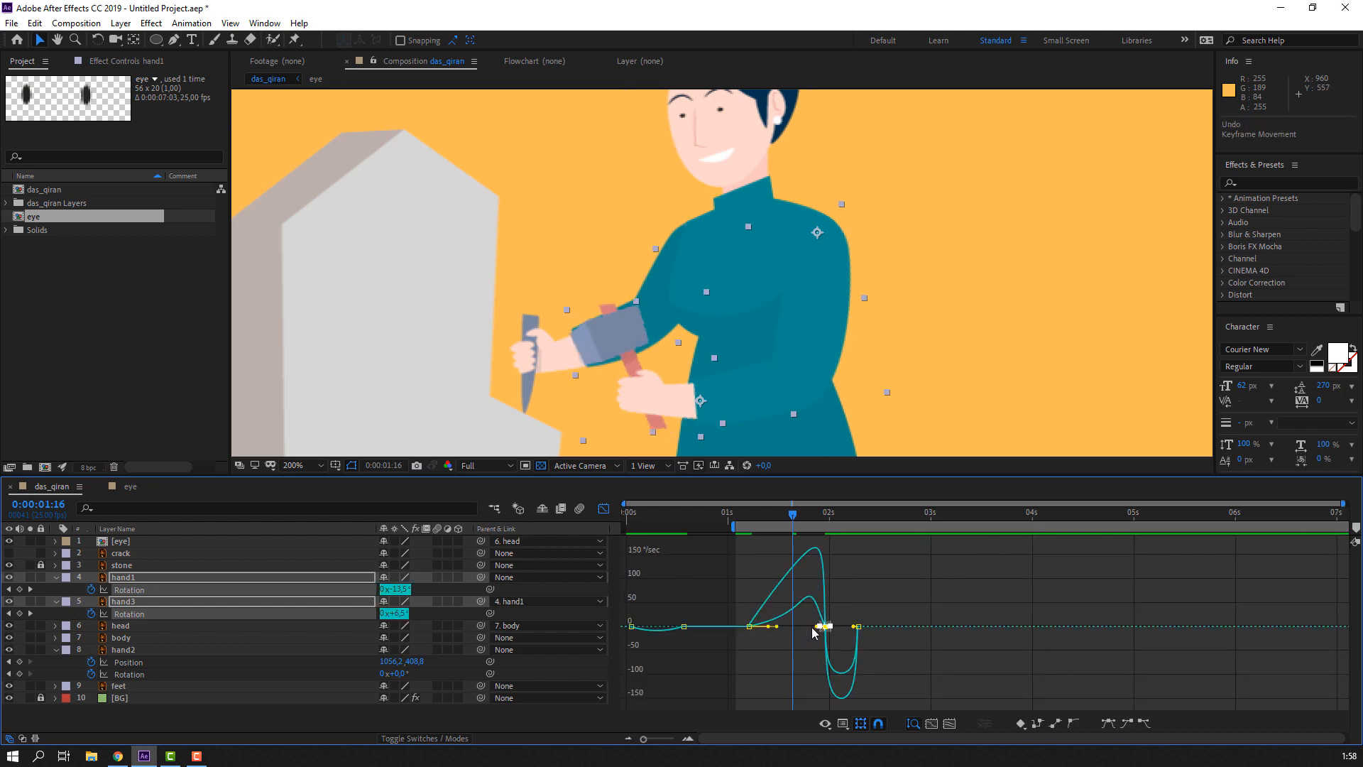
- Lengthen the incoming ease of both arms' raised-hammer keyframes so the upswing slows gradually, and preview it
{"action": "left_click_drag", "start_coordinate": [847, 623], "coordinate": [807, 629]}
{"action": "key", "text": "space"}
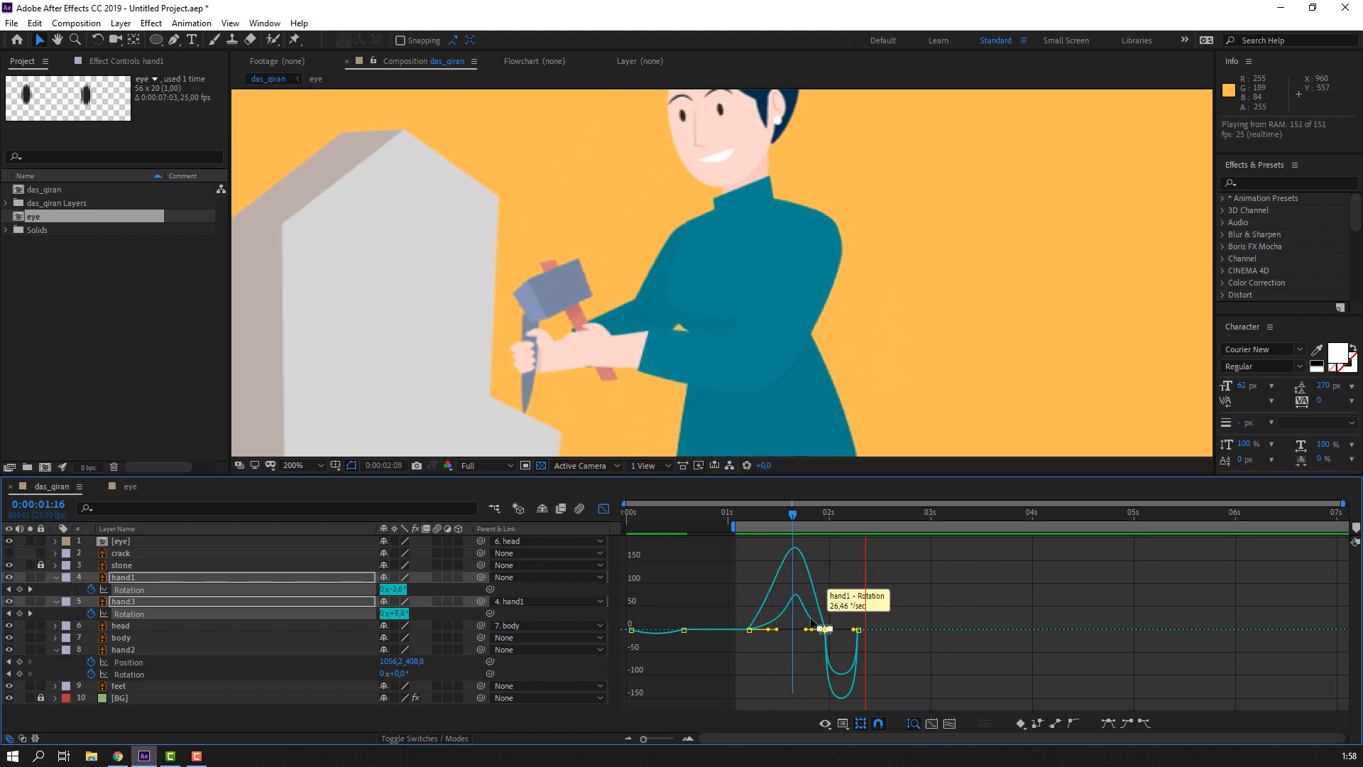
{"action": "key", "text": "space"}
- Shorten the outgoing ease of both arms' keyframes at 0:00:01:24 so the hammer strike starts abruptly
{"action": "left_click_drag", "start_coordinate": [799, 522], "coordinate": [830, 522]}
{"action": "key", "text": "equal"}
{"action": "scroll", "coordinate": [862, 629], "scroll_direction": "up", "scroll_amount": 3}
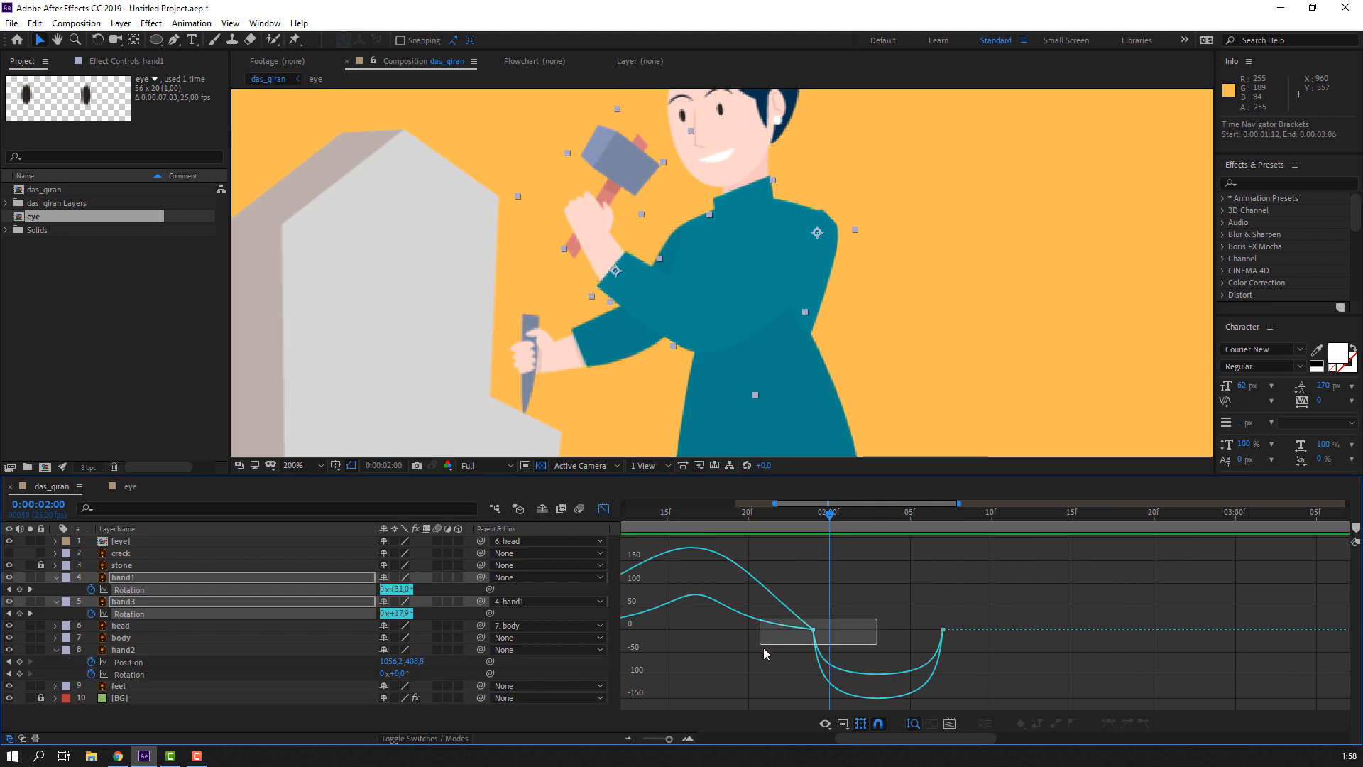
{"action": "scroll", "coordinate": [845, 639], "scroll_direction": "up", "scroll_amount": 3}
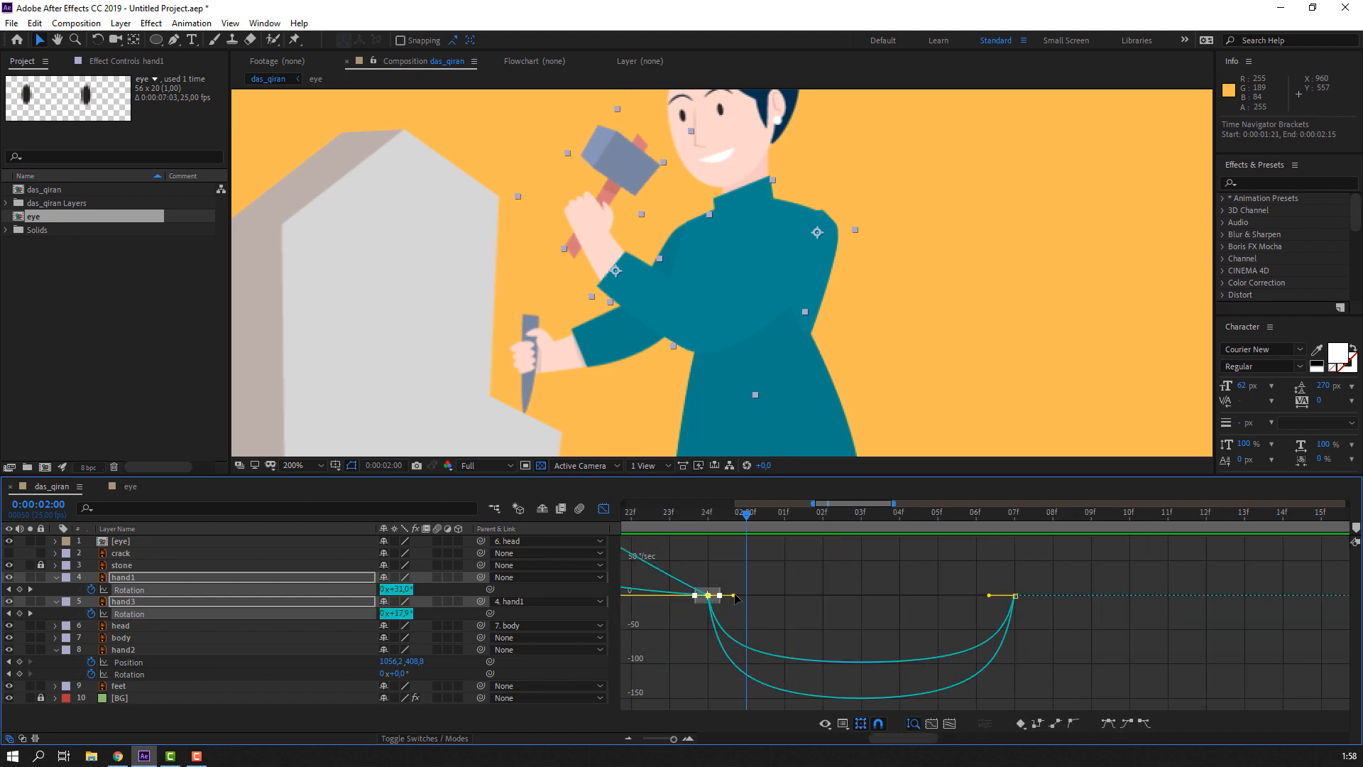
{"action": "key", "text": "minus"}
{"action": "left_click_drag", "start_coordinate": [913, 608], "coordinate": [838, 639]}
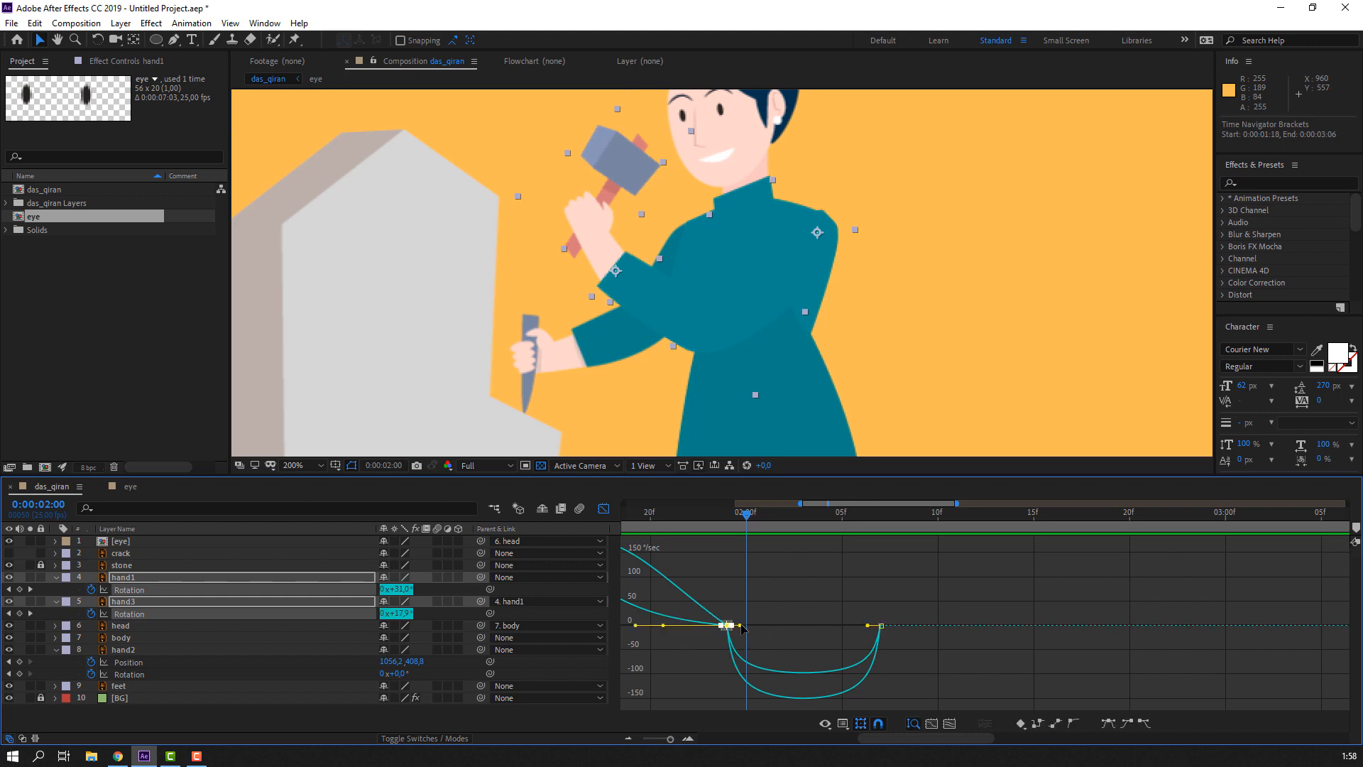
{"action": "left_click_drag", "start_coordinate": [743, 627], "coordinate": [814, 622]}
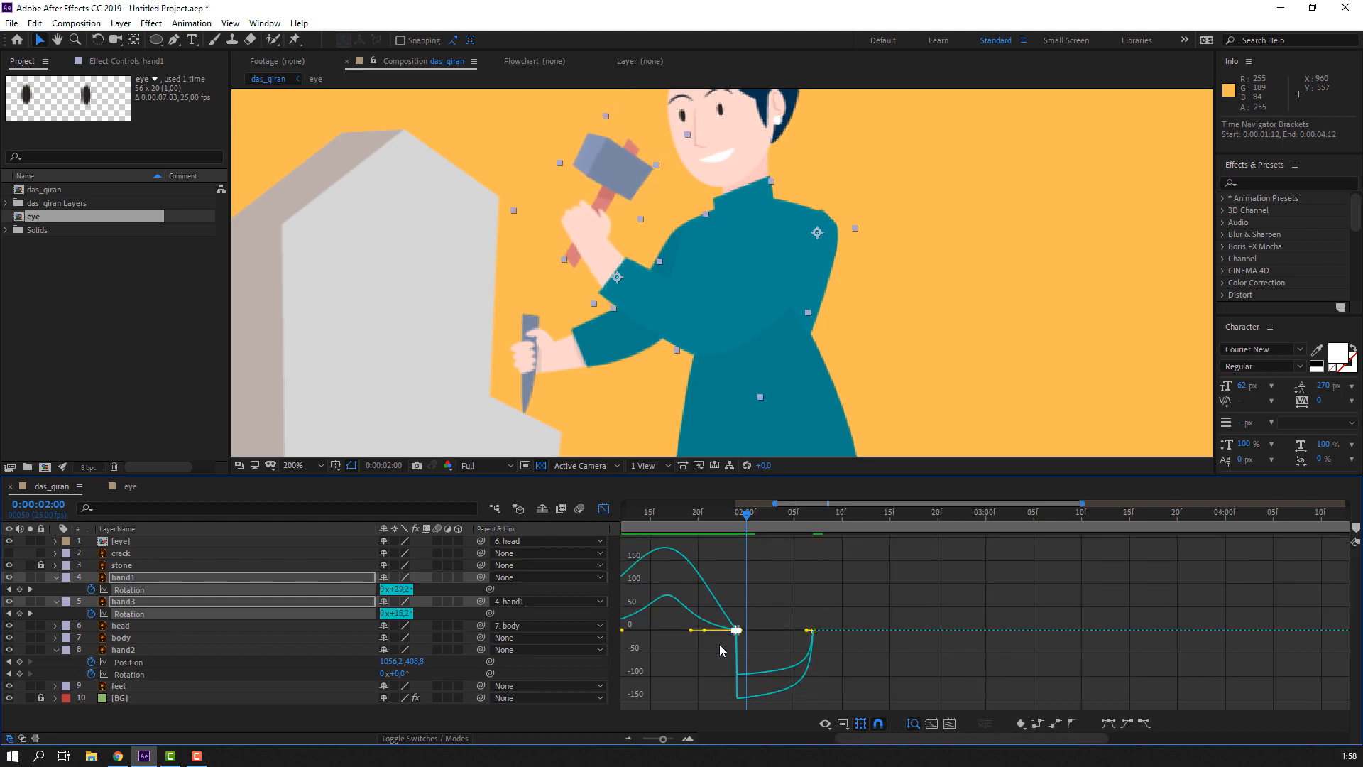
- Try a shorter incoming ease on the raised-hammer keyframes, undo it together with the abrupt-strike ease edit, and preview the swing
{"action": "mouse_move", "coordinate": [690, 630]}
{"action": "left_mouse_down"}
{"action": "mouse_move", "coordinate": [760, 625]}
{"action": "mouse_move", "coordinate": [703, 629]}
{"action": "left_mouse_up"}
{"action": "key", "text": "ctrl+z"}
{"action": "key", "text": "ctrl+z"}
{"action": "key", "text": "semicolon"}
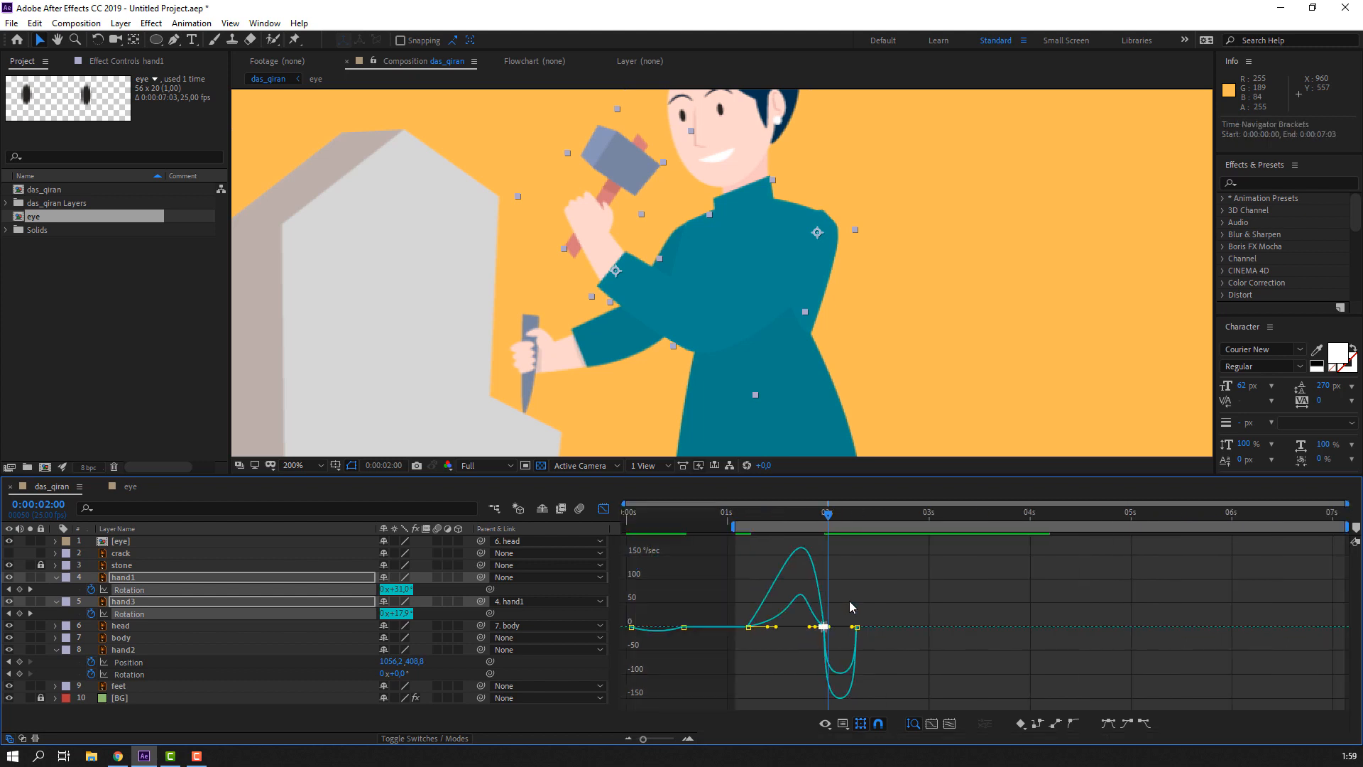
{"action": "key", "text": "space"}
{"action": "key", "text": "space"}
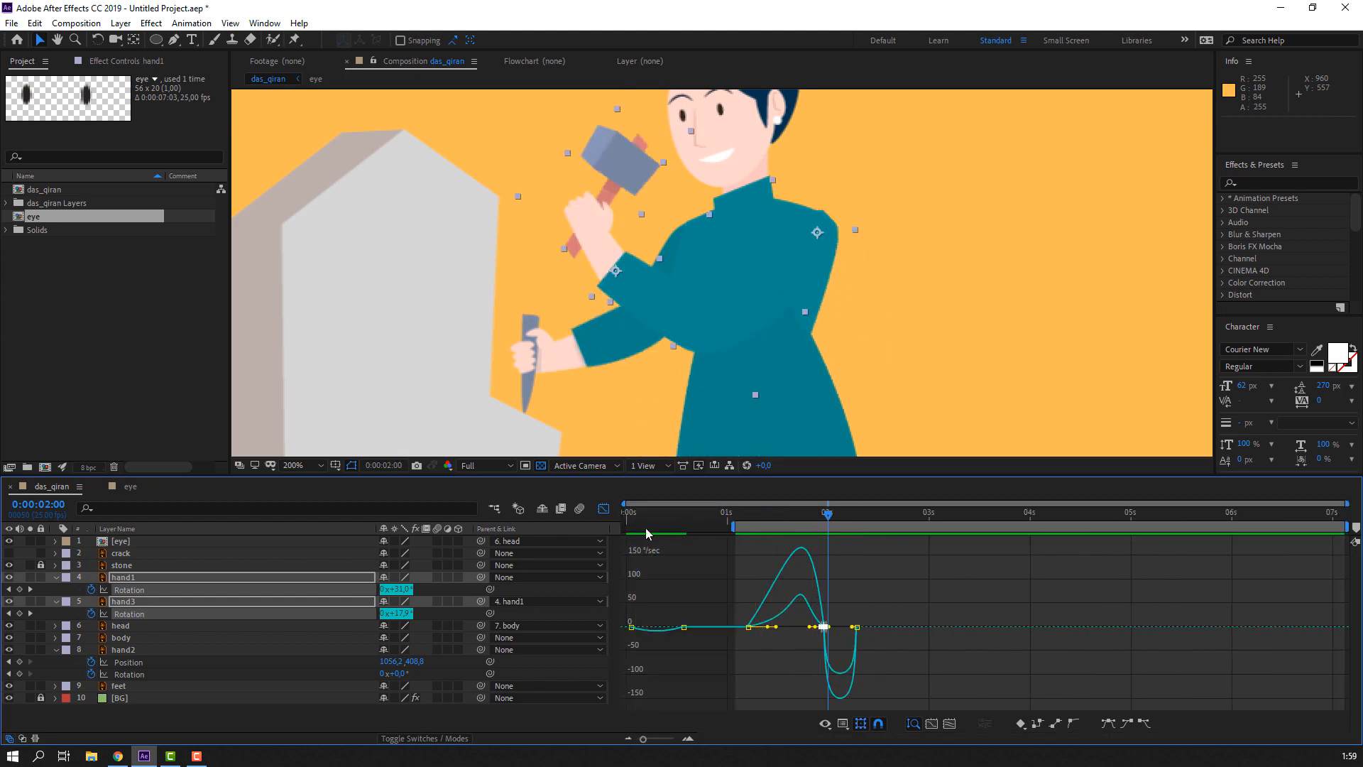
- Add two small recoil rotation keyframes to hand3 after the strike, ending at -18° at 0:00:02:13, and preview the motion
{"action": "left_click", "coordinate": [604, 509]}
{"action": "left_click_drag", "start_coordinate": [828, 518], "coordinate": [860, 518]}
{"action": "left_click", "coordinate": [897, 593]}
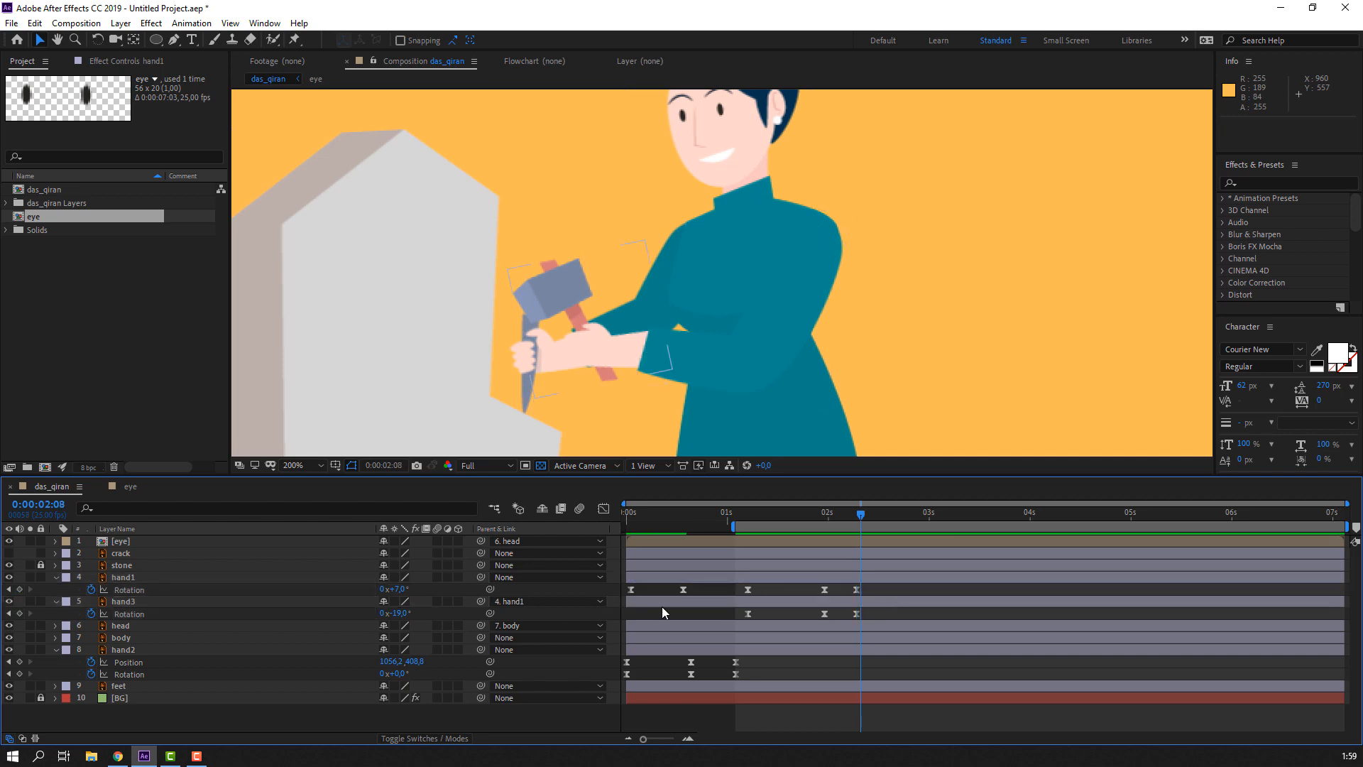
{"action": "key", "text": "Page_Down"}
{"action": "key", "text": "Page_Down"}
{"action": "left_click", "coordinate": [407, 616]}
{"action": "left_click_drag", "start_coordinate": [404, 613], "coordinate": [397, 613]}
{"action": "key", "text": "Page_Down"}
{"action": "key", "text": "Page_Down"}
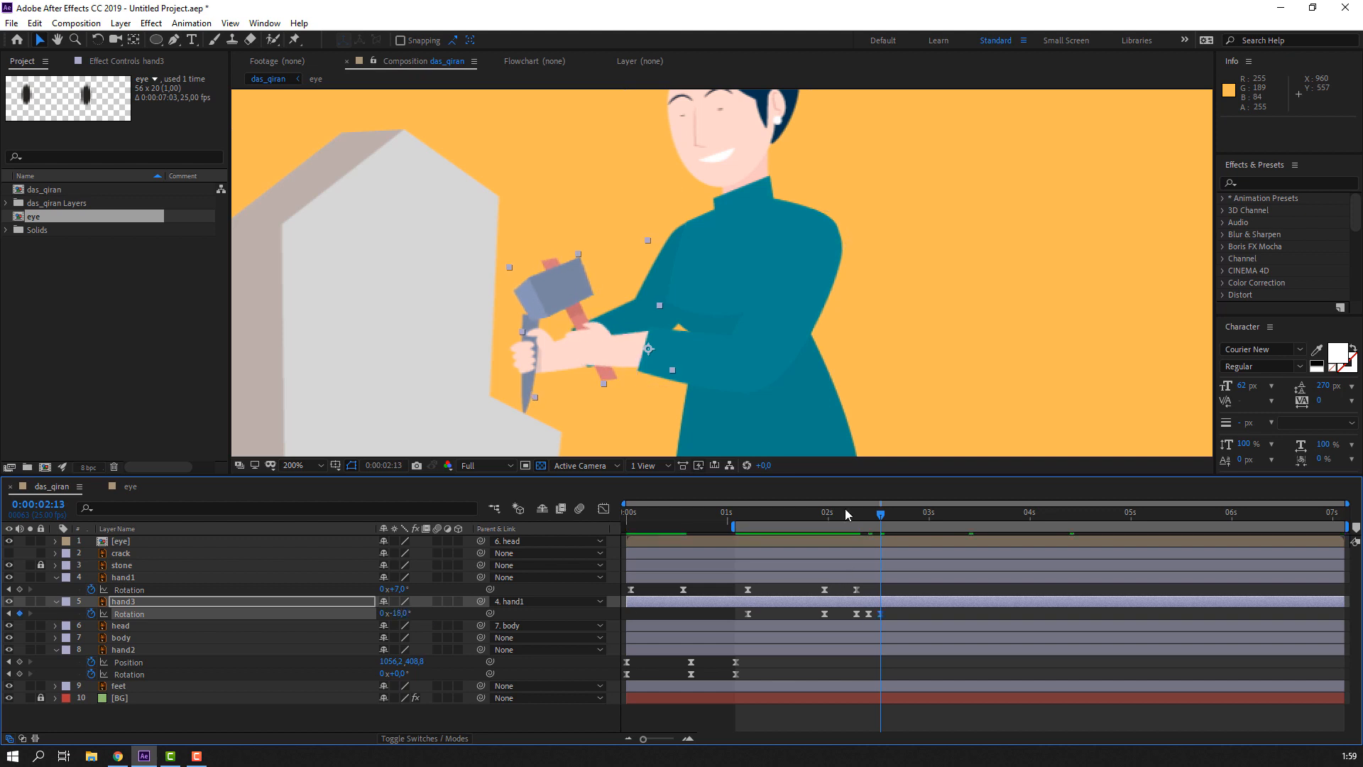
{"action": "key", "text": "Page_Down"}
{"action": "key", "text": "space"}
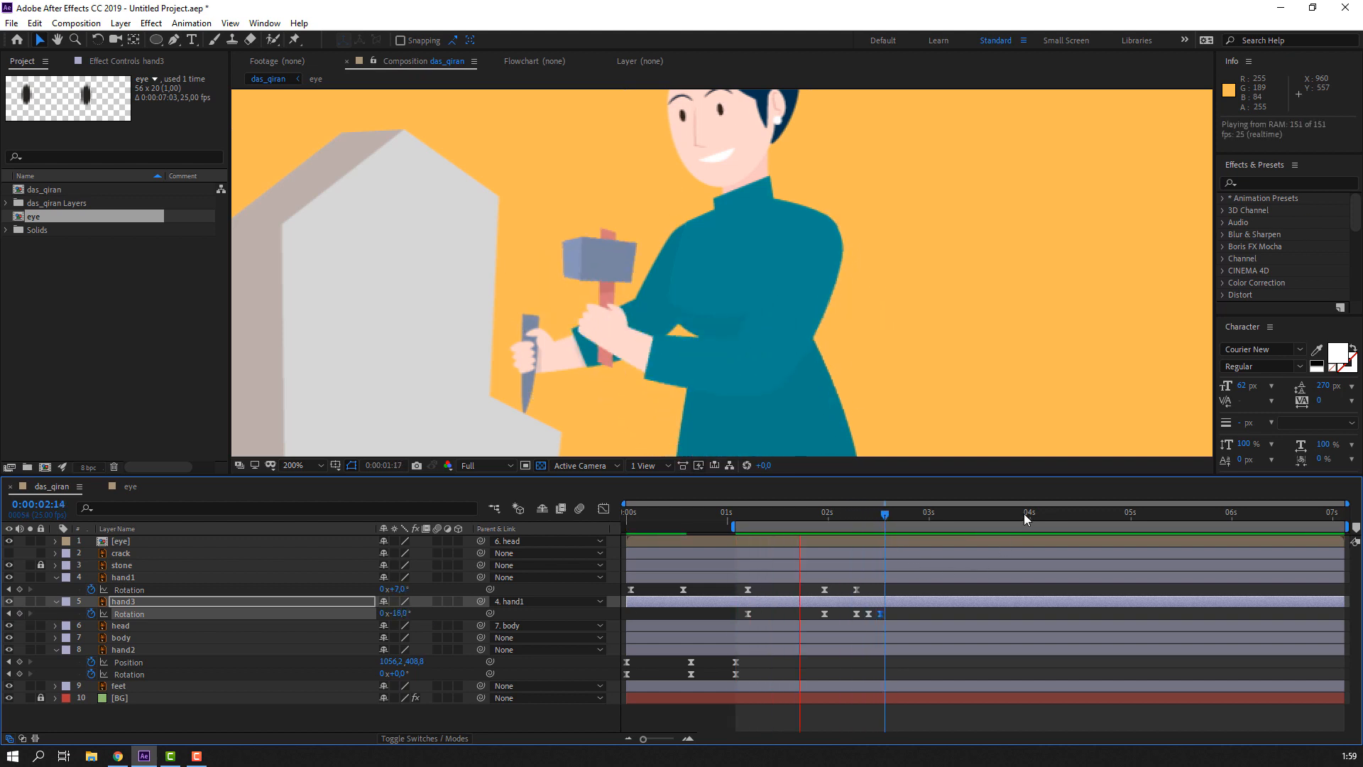
- Add holding rotation keyframes at 0:00:02:19 to both hand3 and hand1
{"action": "mouse_move", "coordinate": [885, 519]}
{"action": "left_mouse_down"}
{"action": "mouse_move", "coordinate": [864, 522]}
{"action": "mouse_move", "coordinate": [894, 529]}
{"action": "left_mouse_up"}
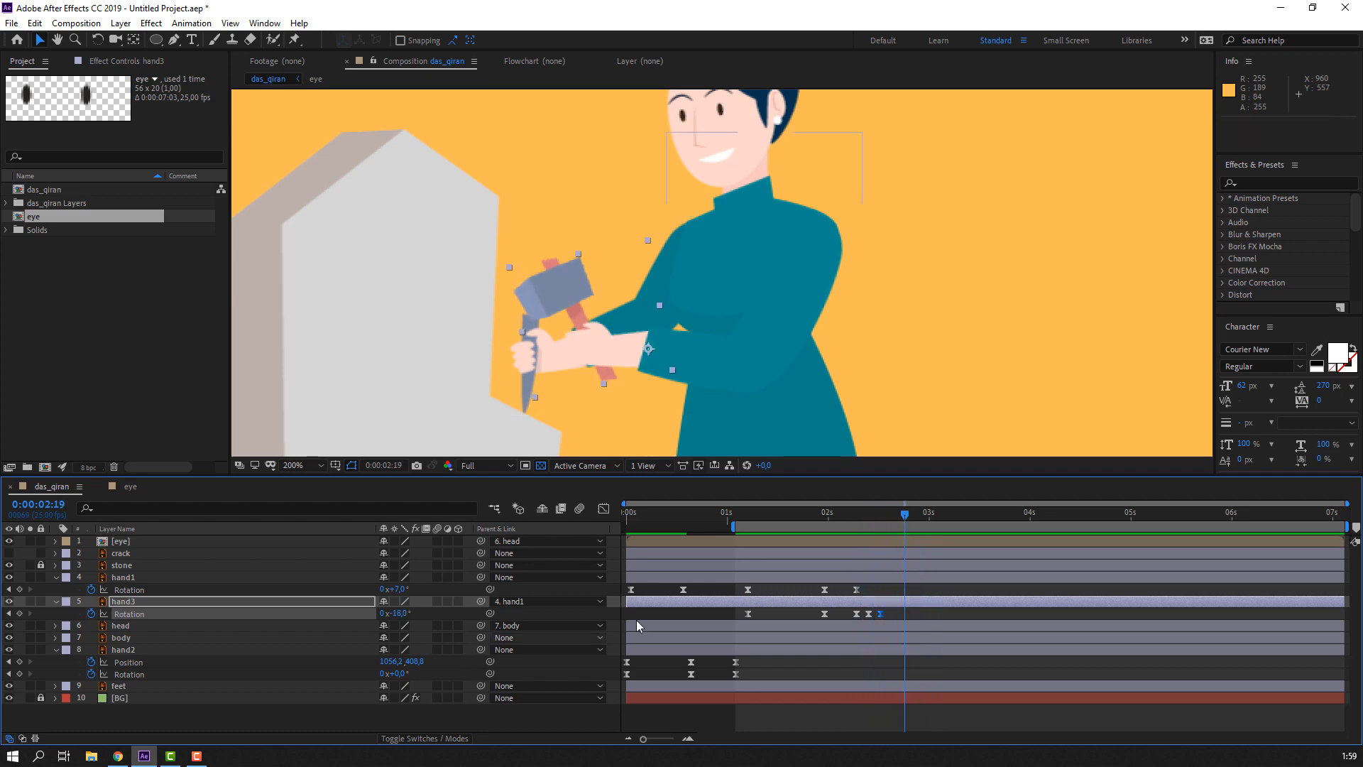
{"action": "left_click", "coordinate": [464, 619]}
{"action": "left_click", "coordinate": [19, 613]}
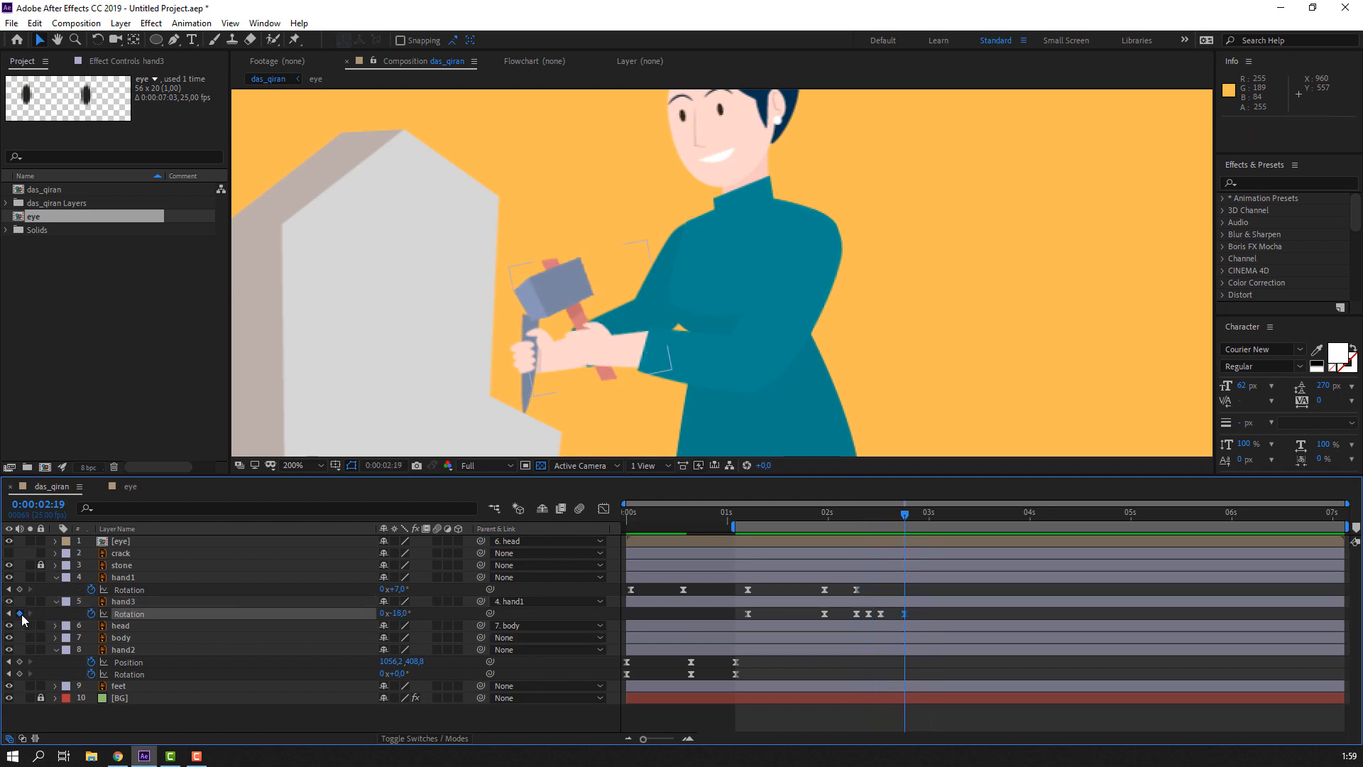
{"action": "left_click", "coordinate": [19, 589]}
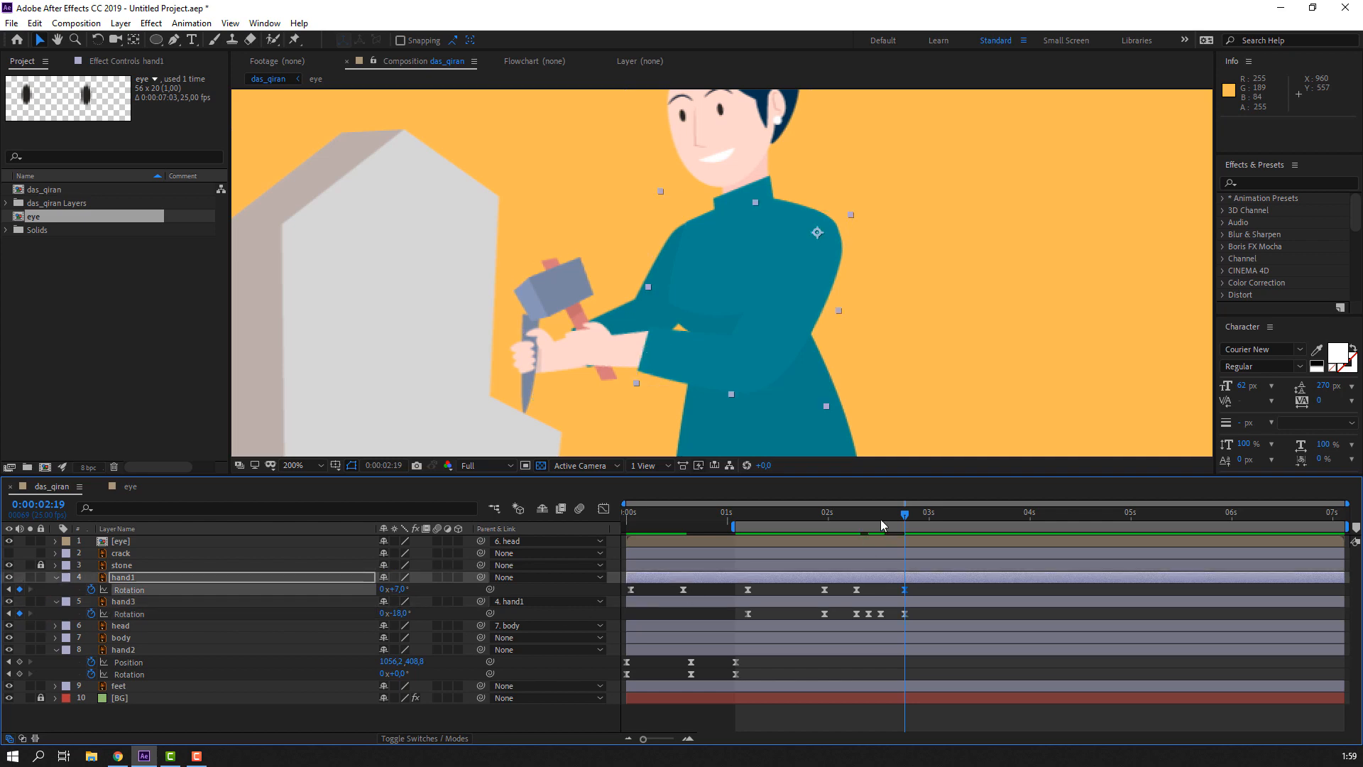
- Lower the hammer arm by setting hand1's rotation to -32° at 0:00:03:04, and review the motion
{"action": "left_click", "coordinate": [431, 597]}
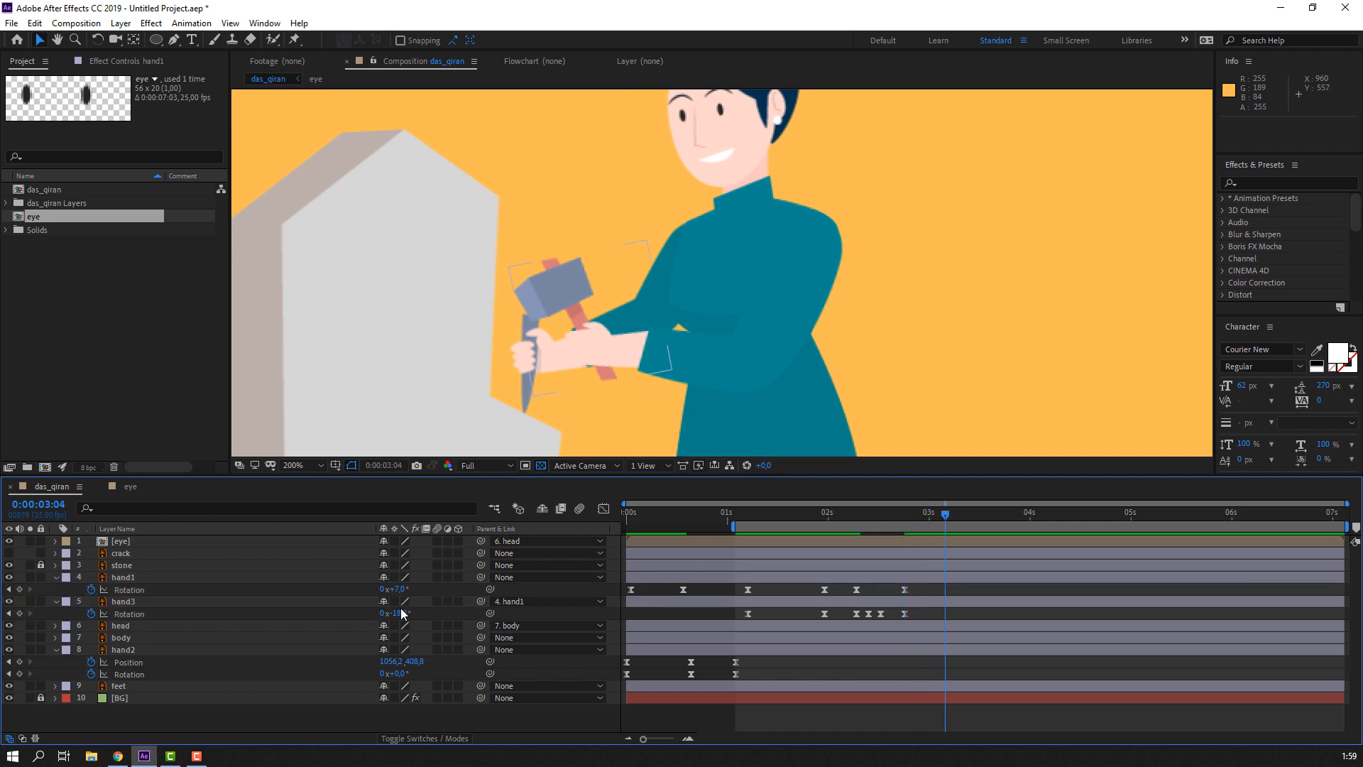
{"action": "left_click_drag", "start_coordinate": [412, 612], "coordinate": [374, 588]}
{"action": "key", "text": "ctrl+z"}
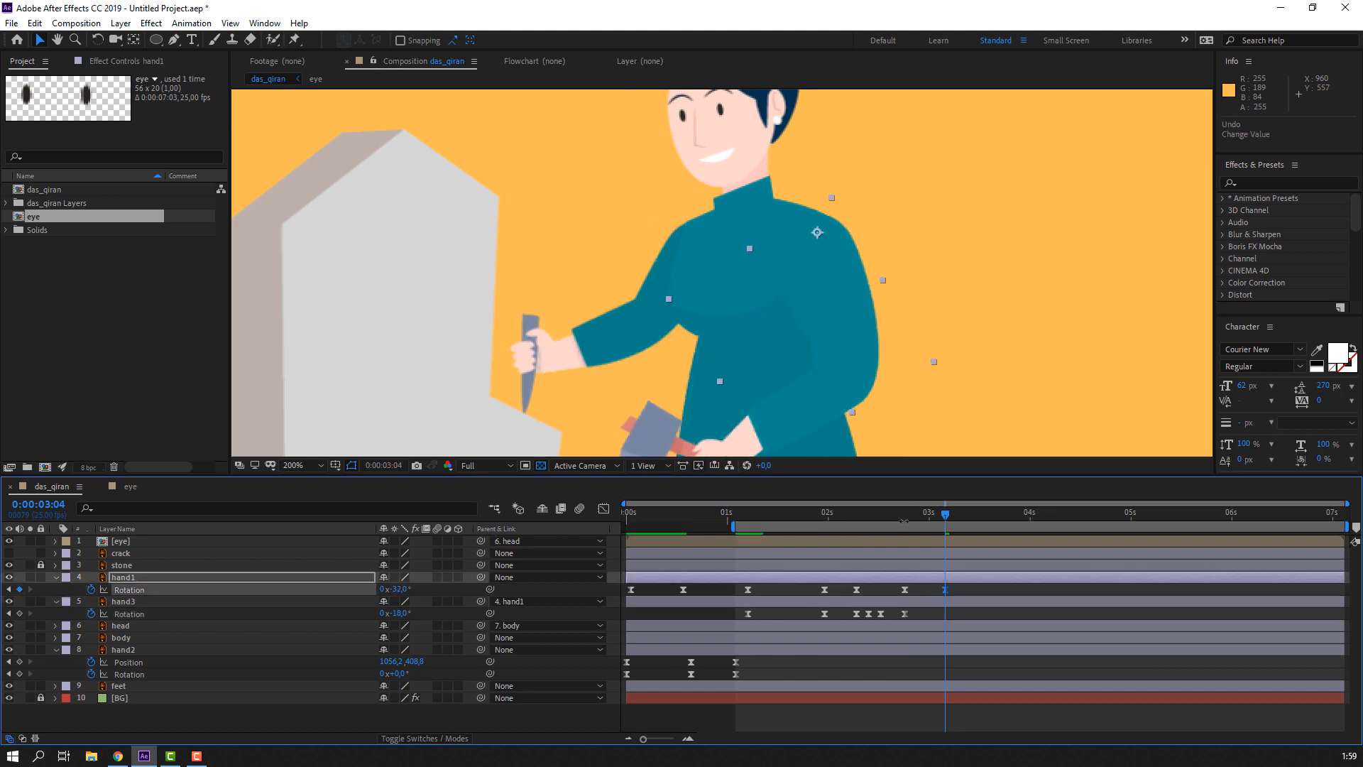
{"action": "left_click_drag", "start_coordinate": [893, 516], "coordinate": [941, 517]}
- Lengthen the eases between hand1's rotation keyframes at 0:00:02:19 and 0:00:03:04 in the speed graph, and preview the result
{"action": "left_click_drag", "start_coordinate": [967, 584], "coordinate": [883, 592]}
{"action": "left_click", "coordinate": [604, 509]}
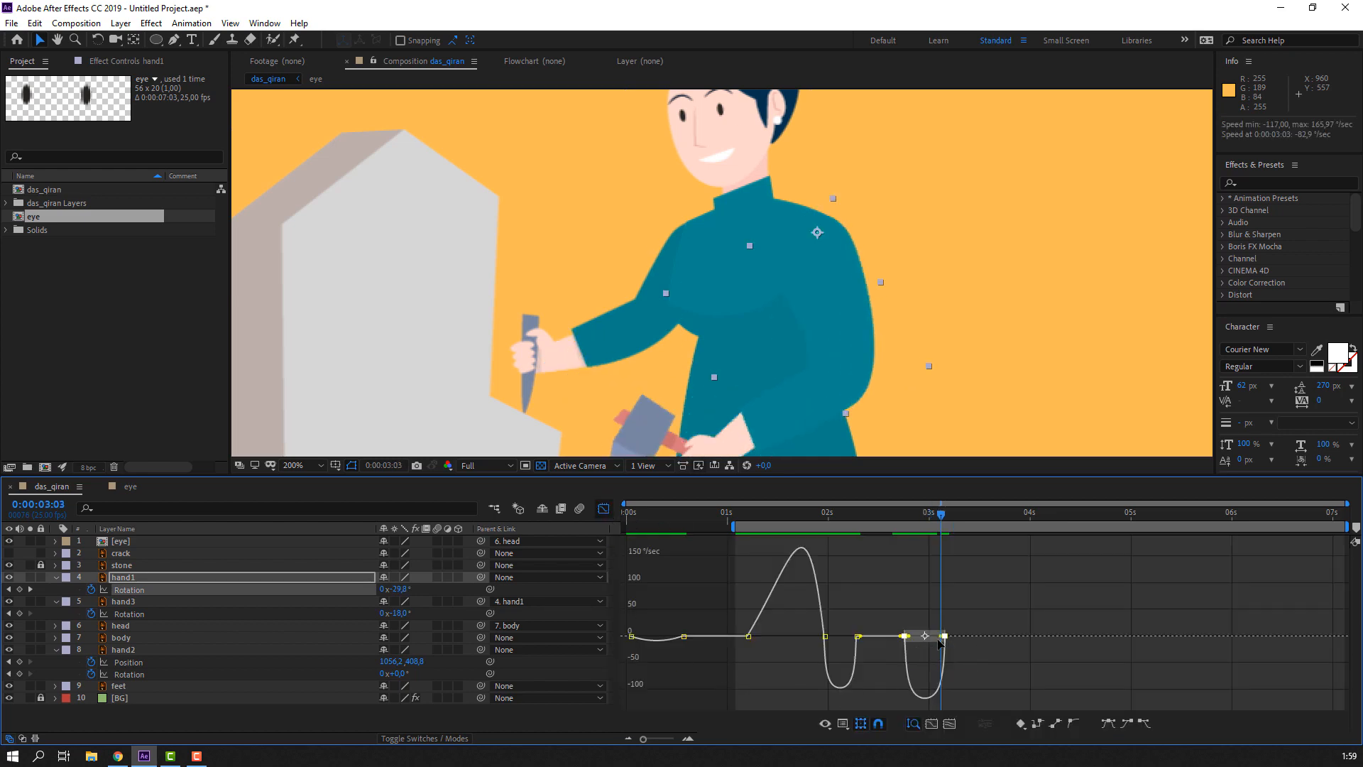
{"action": "key", "text": "equal"}
{"action": "left_click", "coordinate": [868, 636]}
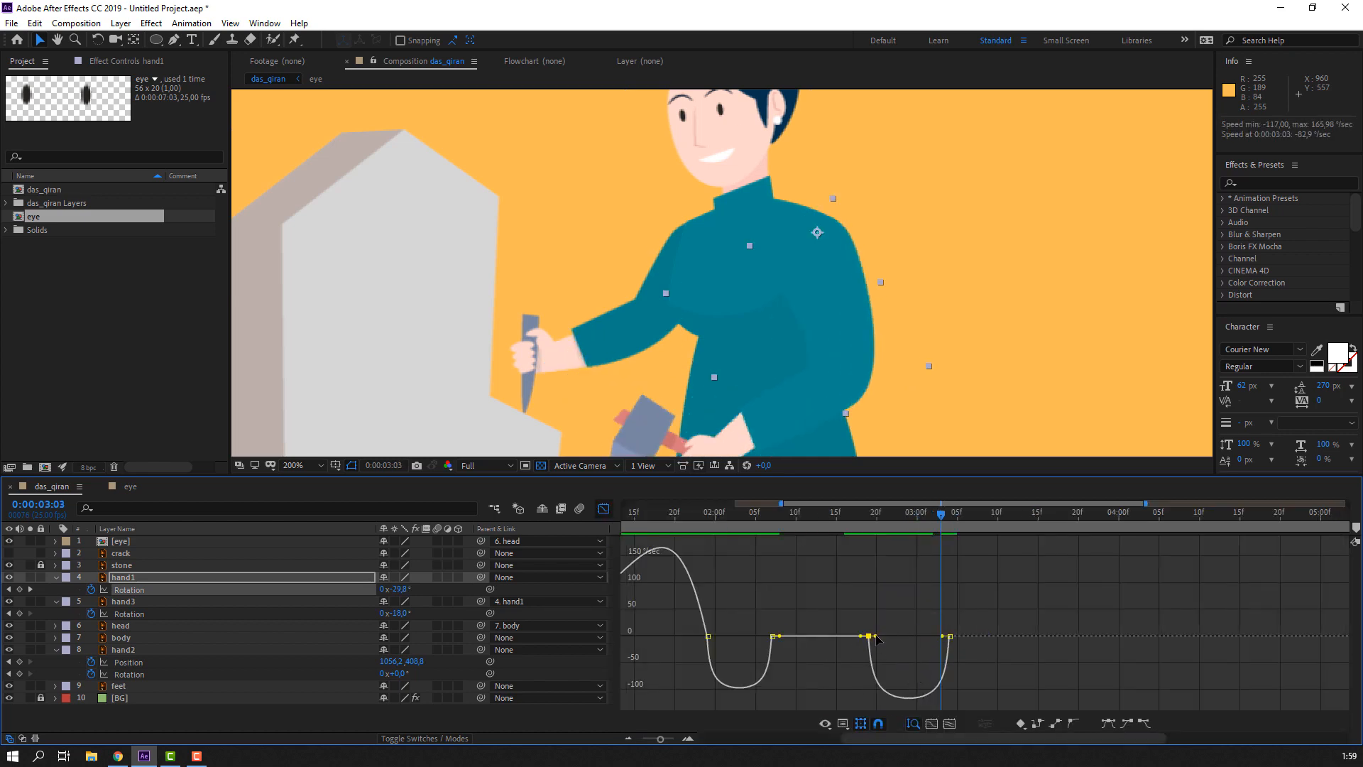
{"action": "left_click_drag", "start_coordinate": [877, 636], "coordinate": [887, 637]}
{"action": "key", "text": "minus"}
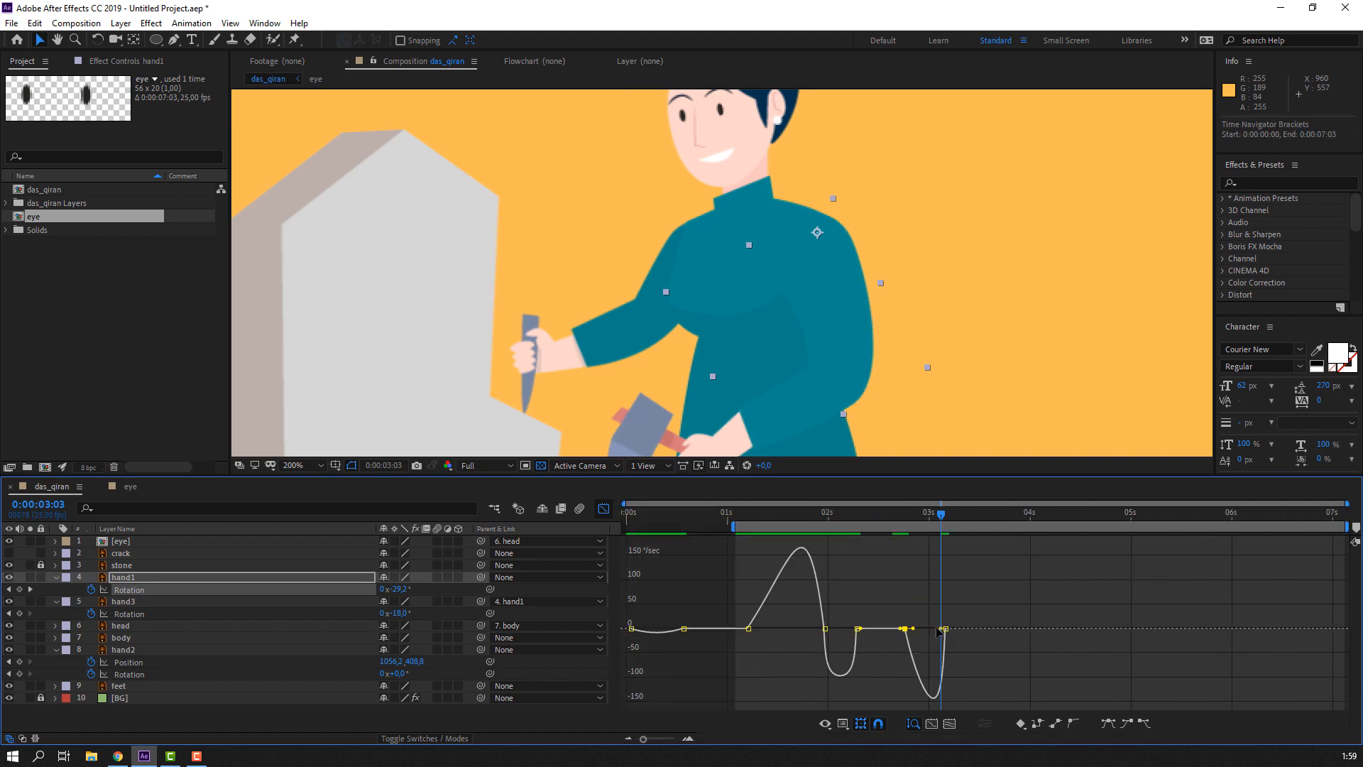
{"action": "left_click", "coordinate": [945, 628]}
{"action": "key", "text": "space"}
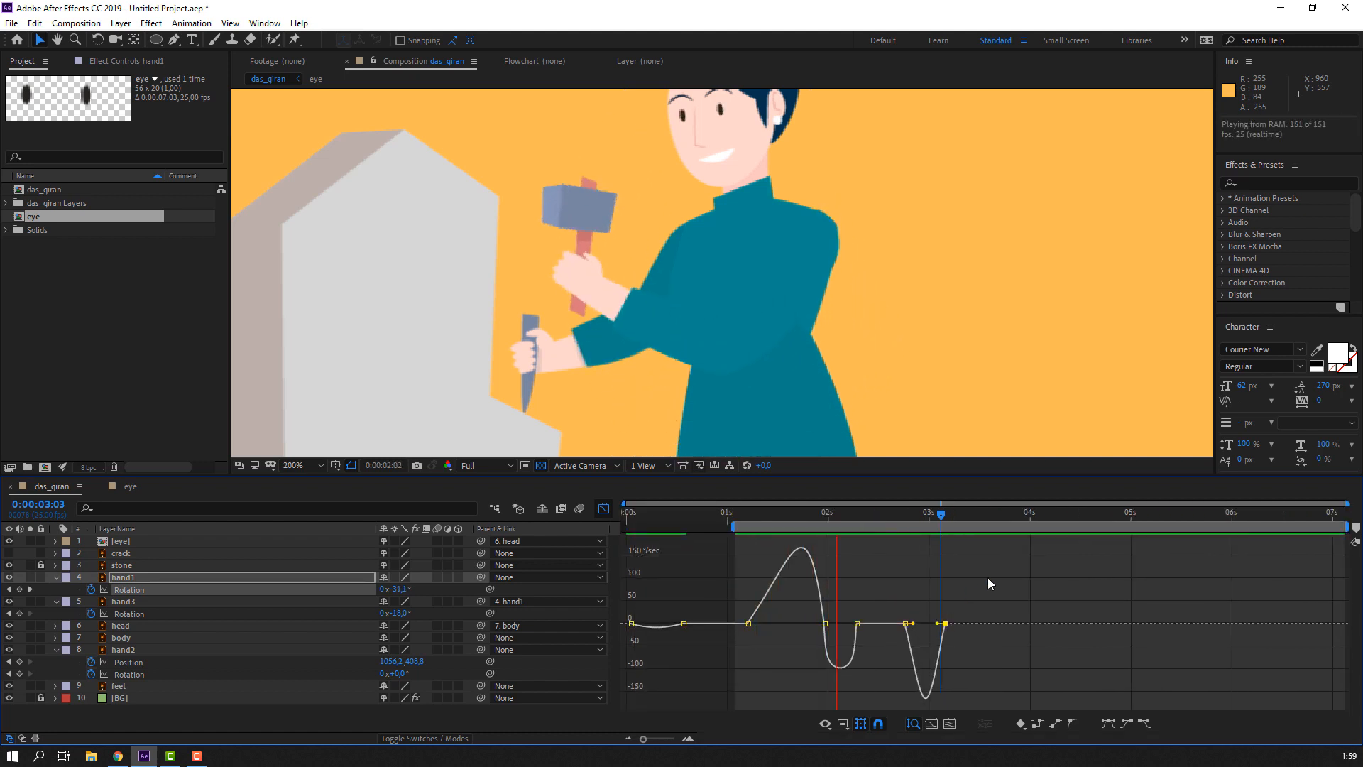
{"action": "key", "text": "space"}
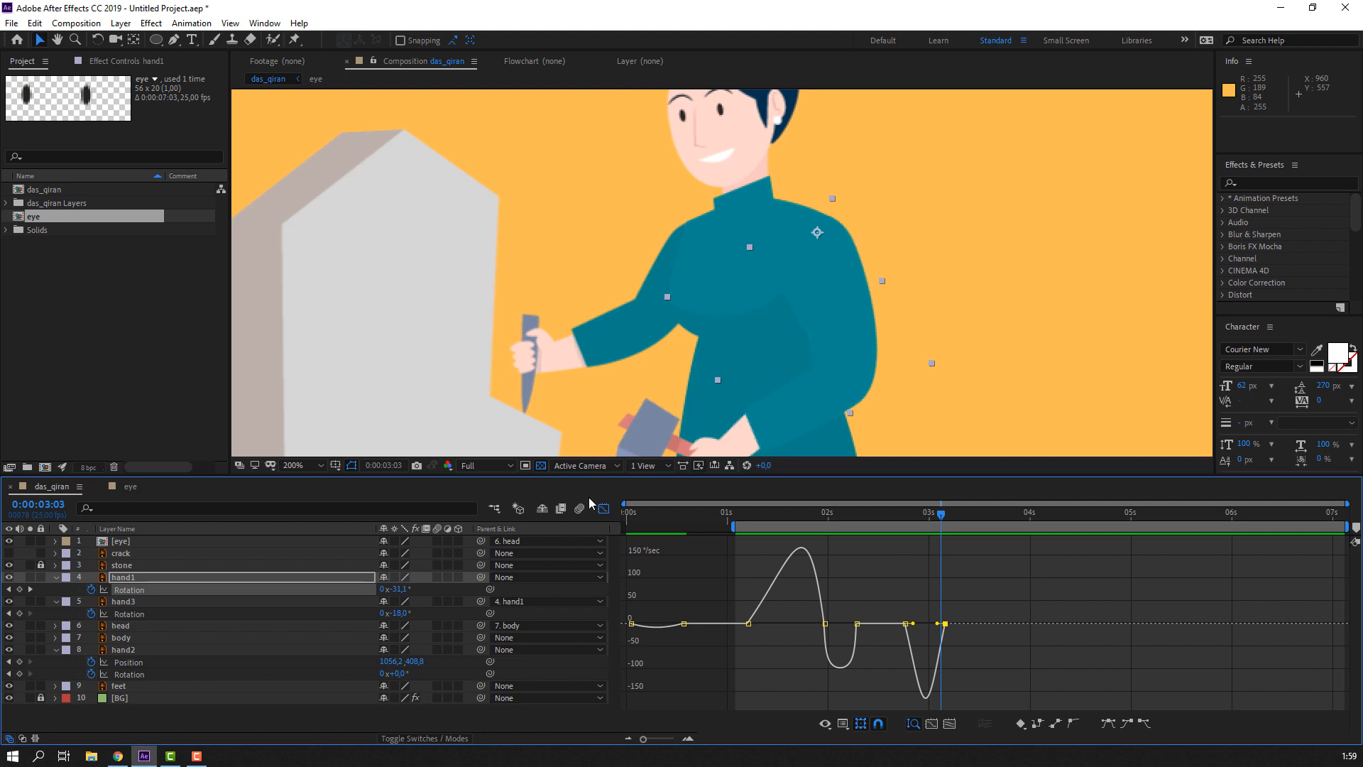
- Move hand1's last rotation keyframe to 0:00:03:10 and set hand3's rotation to -6° at 0:00:03:06
{"action": "left_click", "coordinate": [603, 508]}
{"action": "left_click_drag", "start_coordinate": [946, 591], "coordinate": [970, 591]}
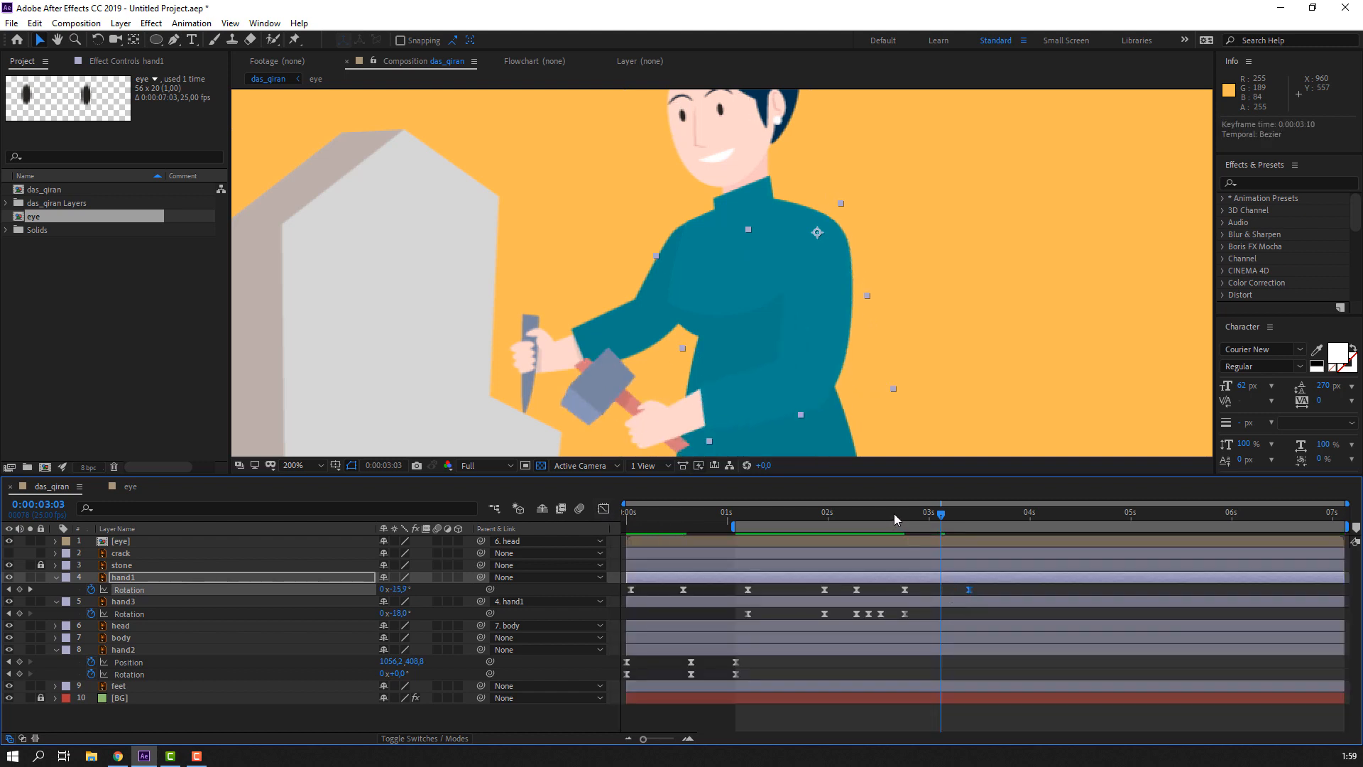
{"action": "left_click_drag", "start_coordinate": [896, 515], "coordinate": [953, 516]}
{"action": "left_click_drag", "start_coordinate": [632, 262], "coordinate": [607, 229]}
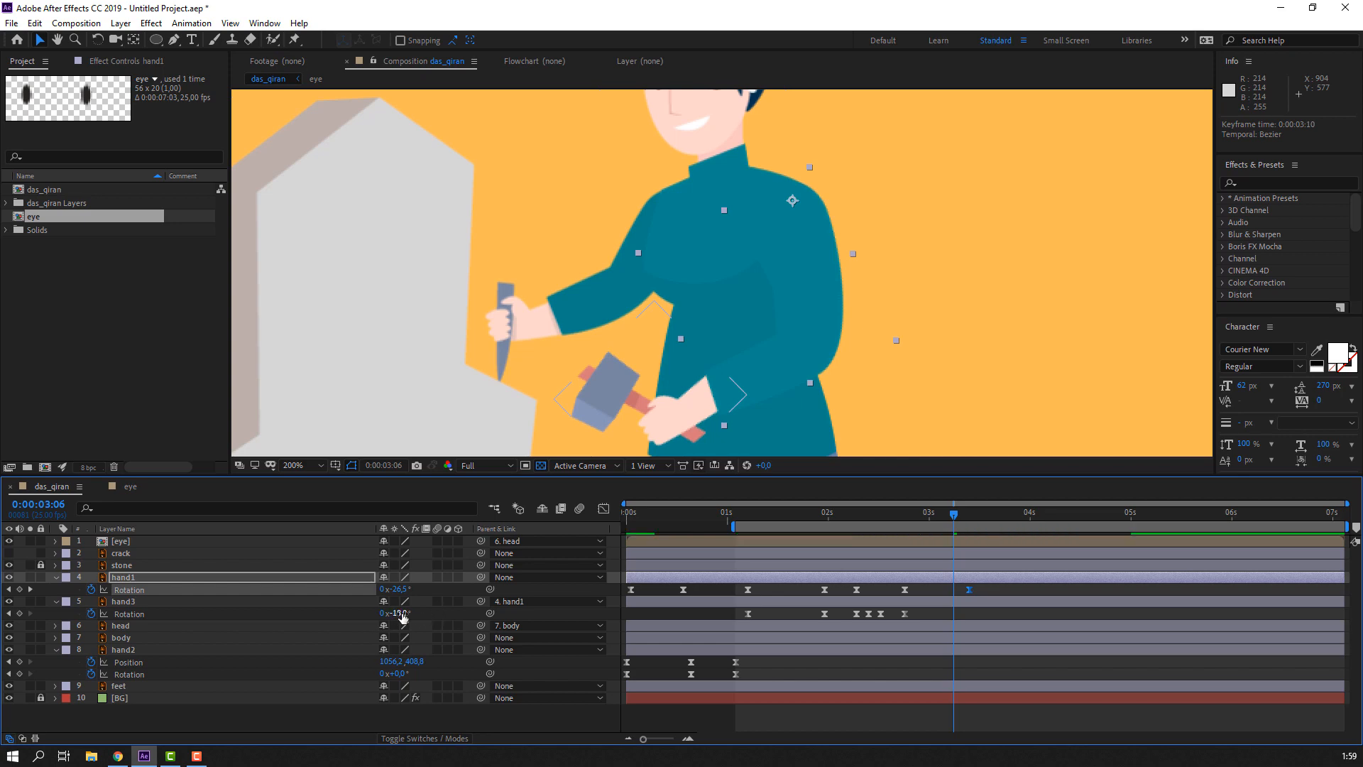
{"action": "left_click_drag", "start_coordinate": [396, 614], "coordinate": [406, 611]}
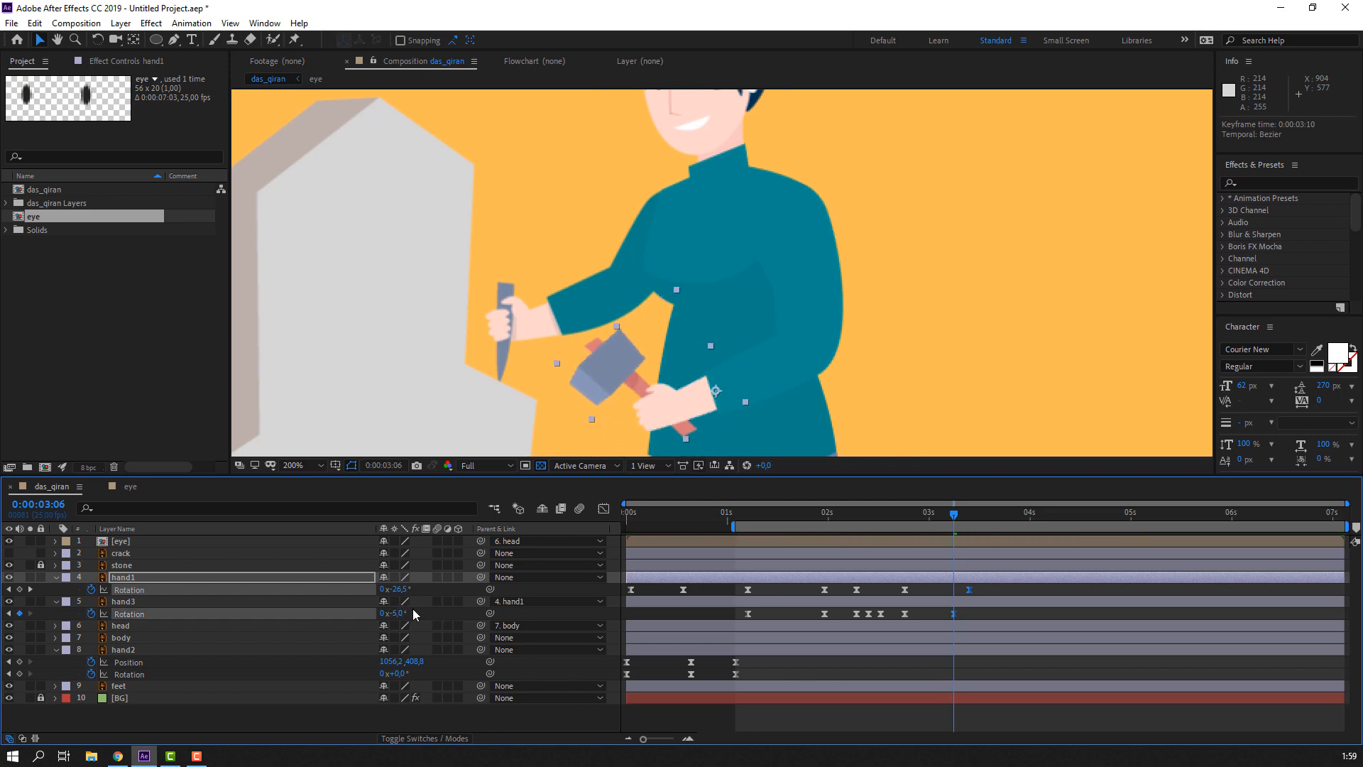
{"action": "left_click_drag", "start_coordinate": [901, 514], "coordinate": [985, 514]}
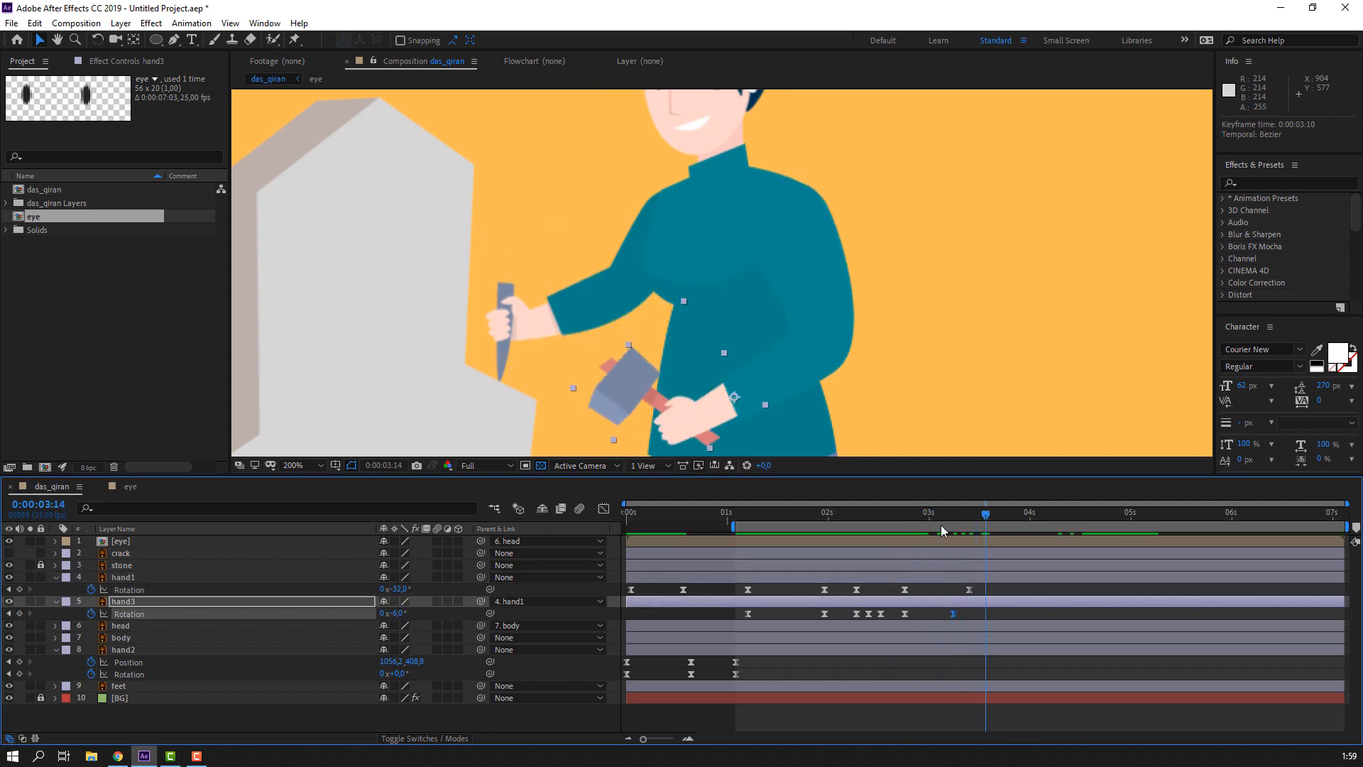
- Fit the composition in the viewer, extend the work area back to the start, and preview the whole animation
{"action": "left_click", "coordinate": [310, 466]}
{"action": "left_click", "coordinate": [312, 497]}
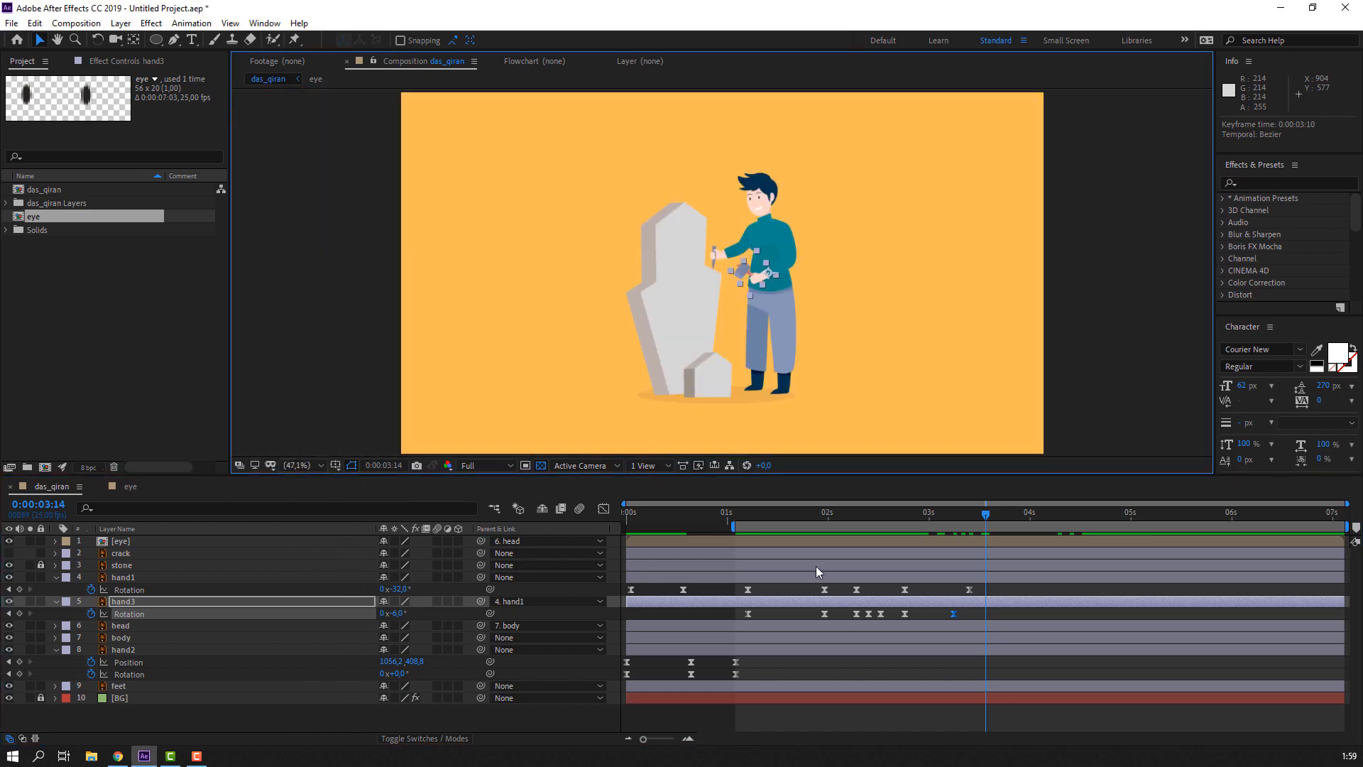
{"action": "key", "text": "space"}
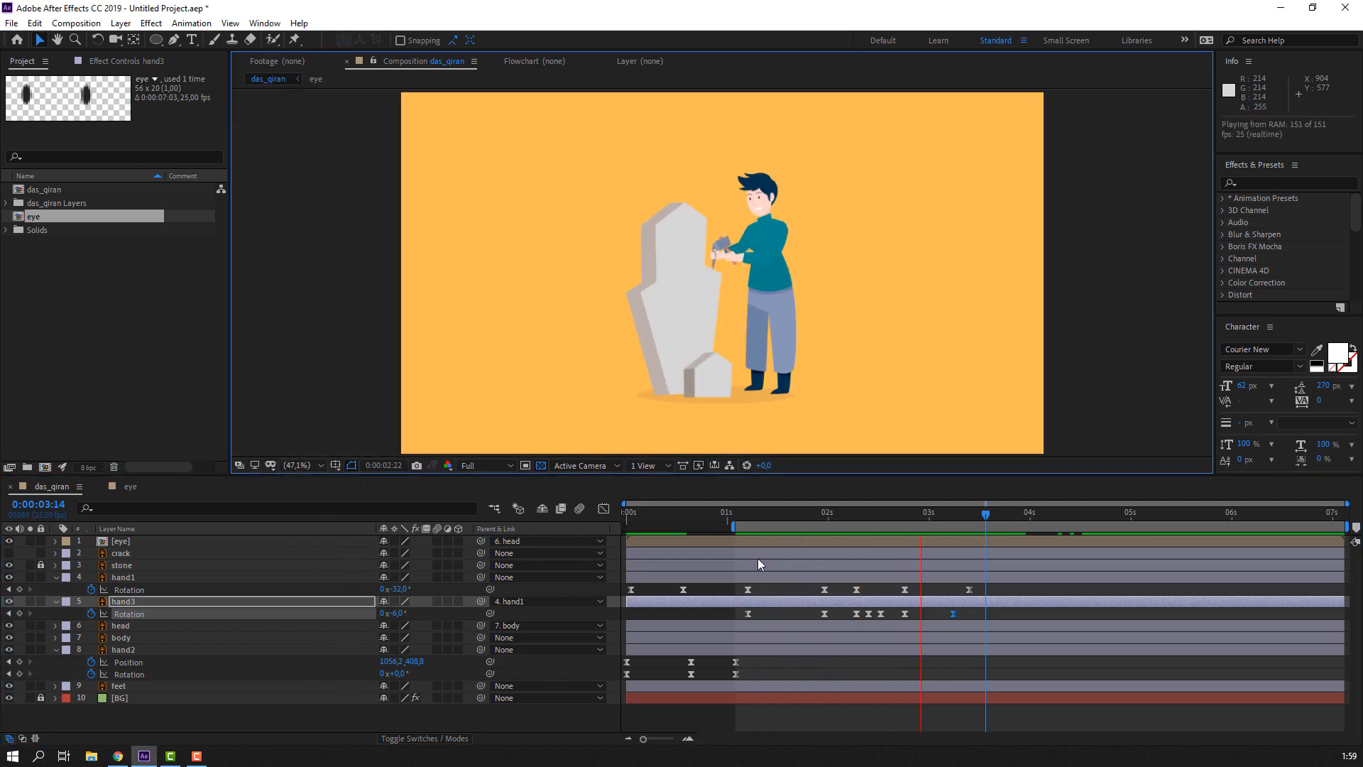
{"action": "key", "text": "space"}
{"action": "key", "text": "space"}
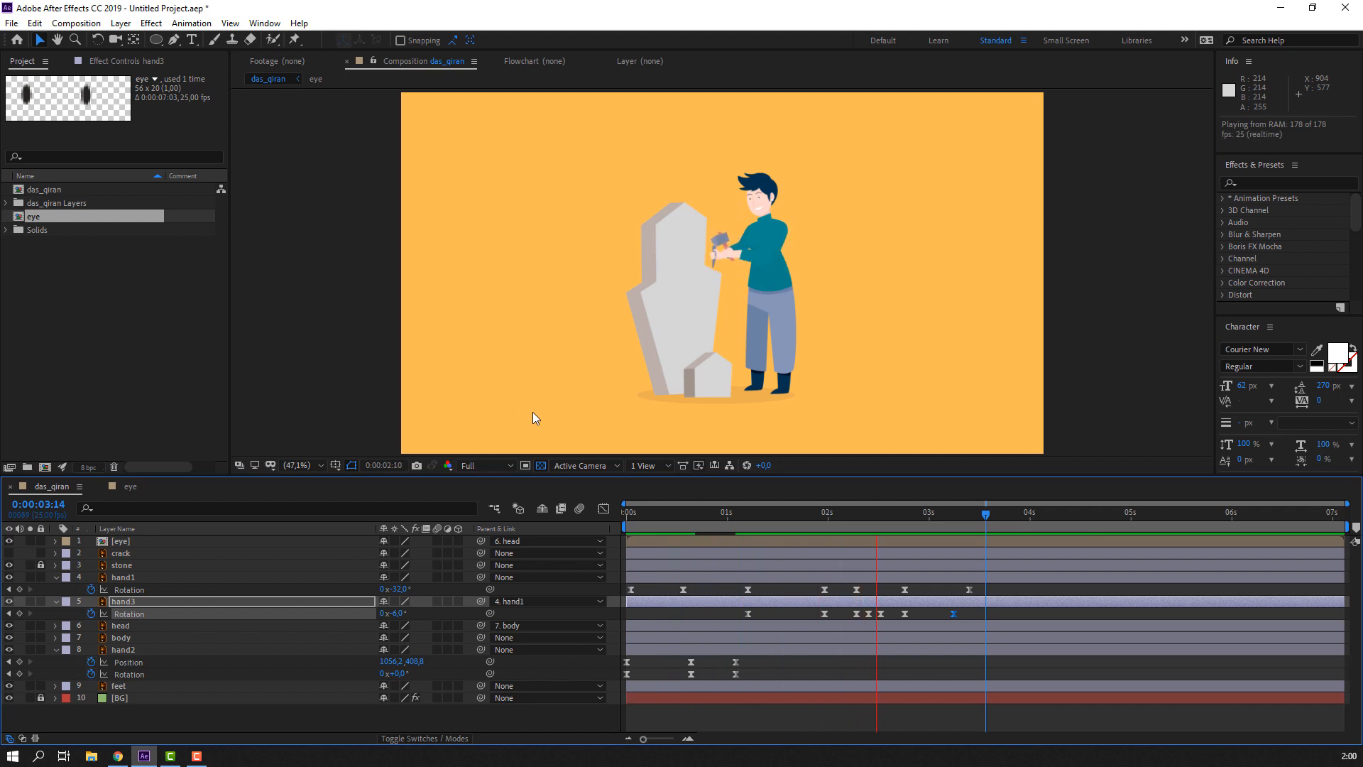
{"action": "key", "text": "space"}
- Add a 0° rotation keyframe to the head layer at 0:00:00:00
{"action": "scroll", "coordinate": [744, 245], "scroll_direction": "up", "scroll_amount": 2}
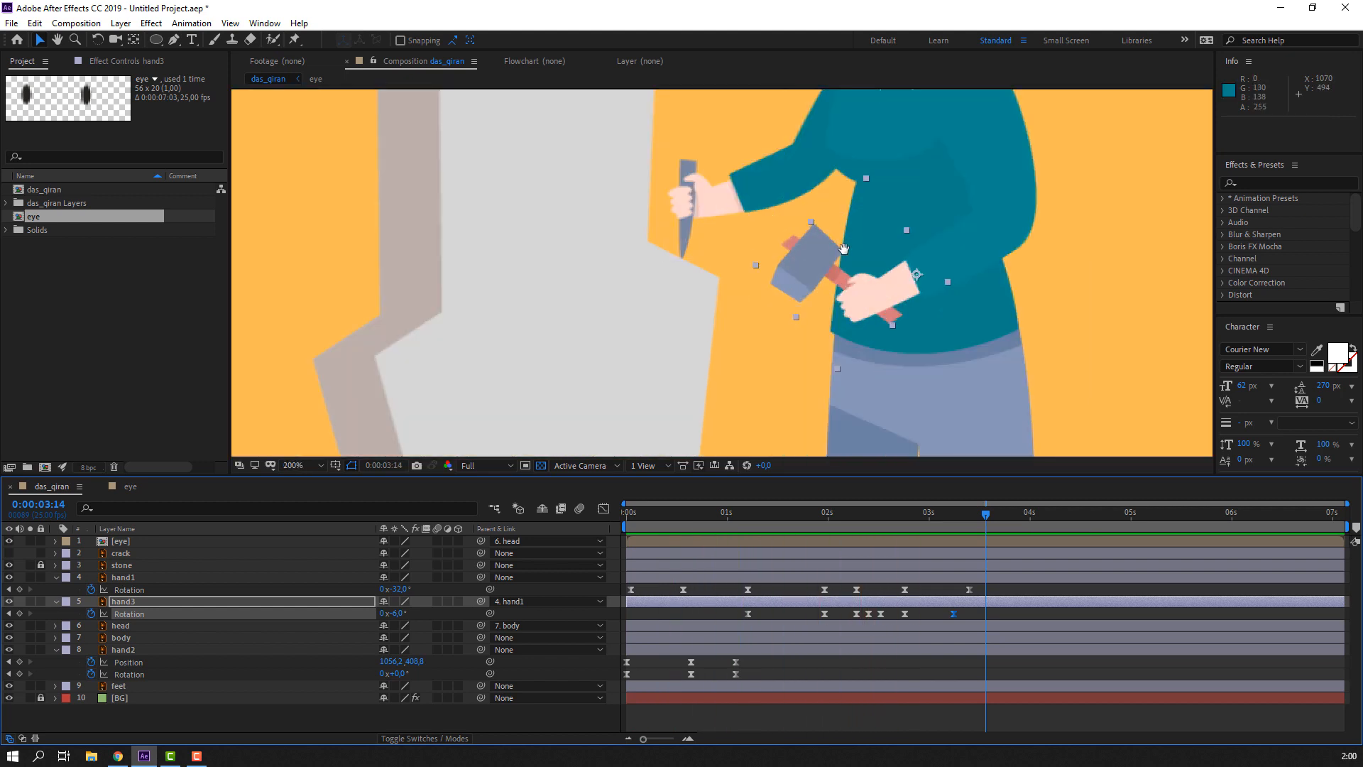
{"action": "left_click_drag", "start_coordinate": [861, 242], "coordinate": [698, 398]}
{"action": "scroll", "coordinate": [702, 390], "scroll_direction": "down", "scroll_amount": 1}
{"action": "left_click", "coordinate": [718, 195]}
{"action": "scroll", "coordinate": [726, 225], "scroll_direction": "up", "scroll_amount": 1}
{"action": "scroll", "coordinate": [727, 171], "scroll_direction": "down", "scroll_amount": 1}
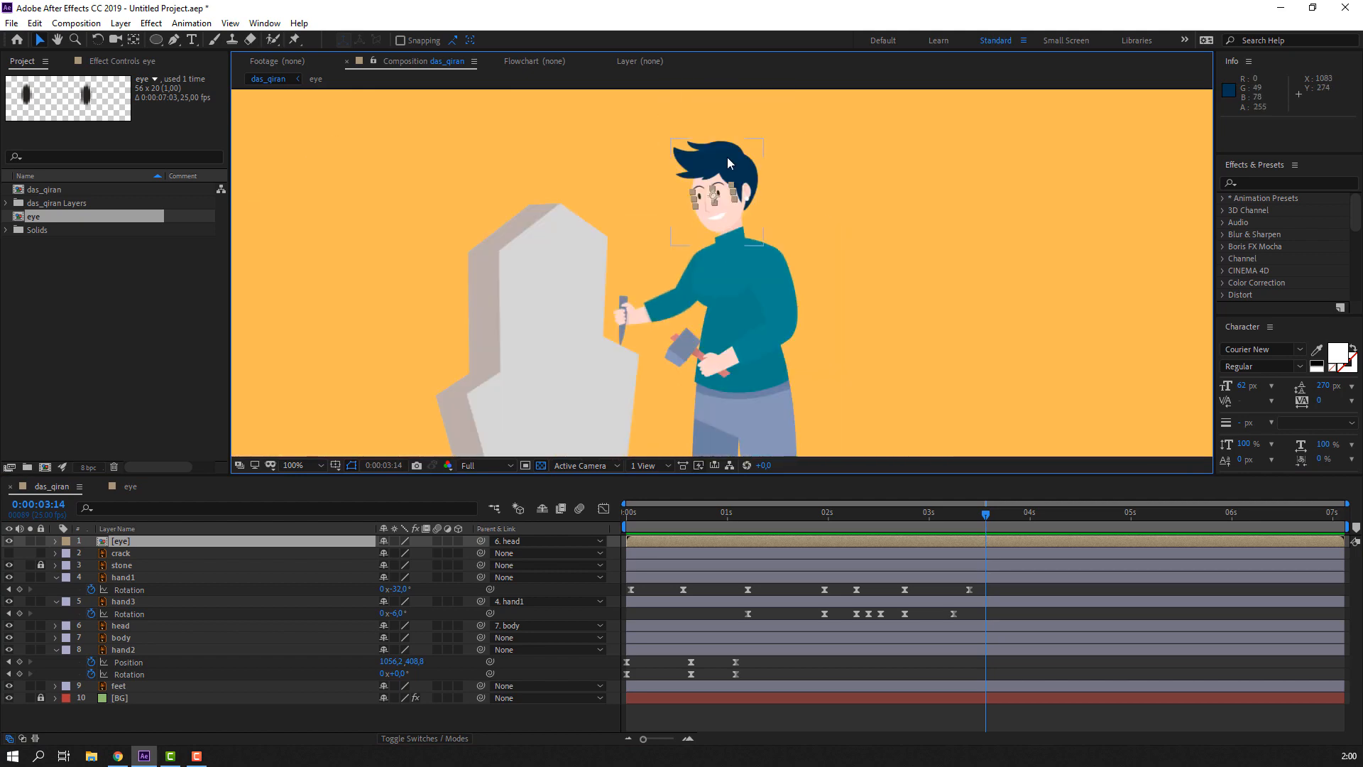
{"action": "left_click", "coordinate": [726, 156]}
{"action": "scroll", "coordinate": [714, 206], "scroll_direction": "up", "scroll_amount": 1}
{"action": "left_click_drag", "start_coordinate": [702, 241], "coordinate": [687, 294]}
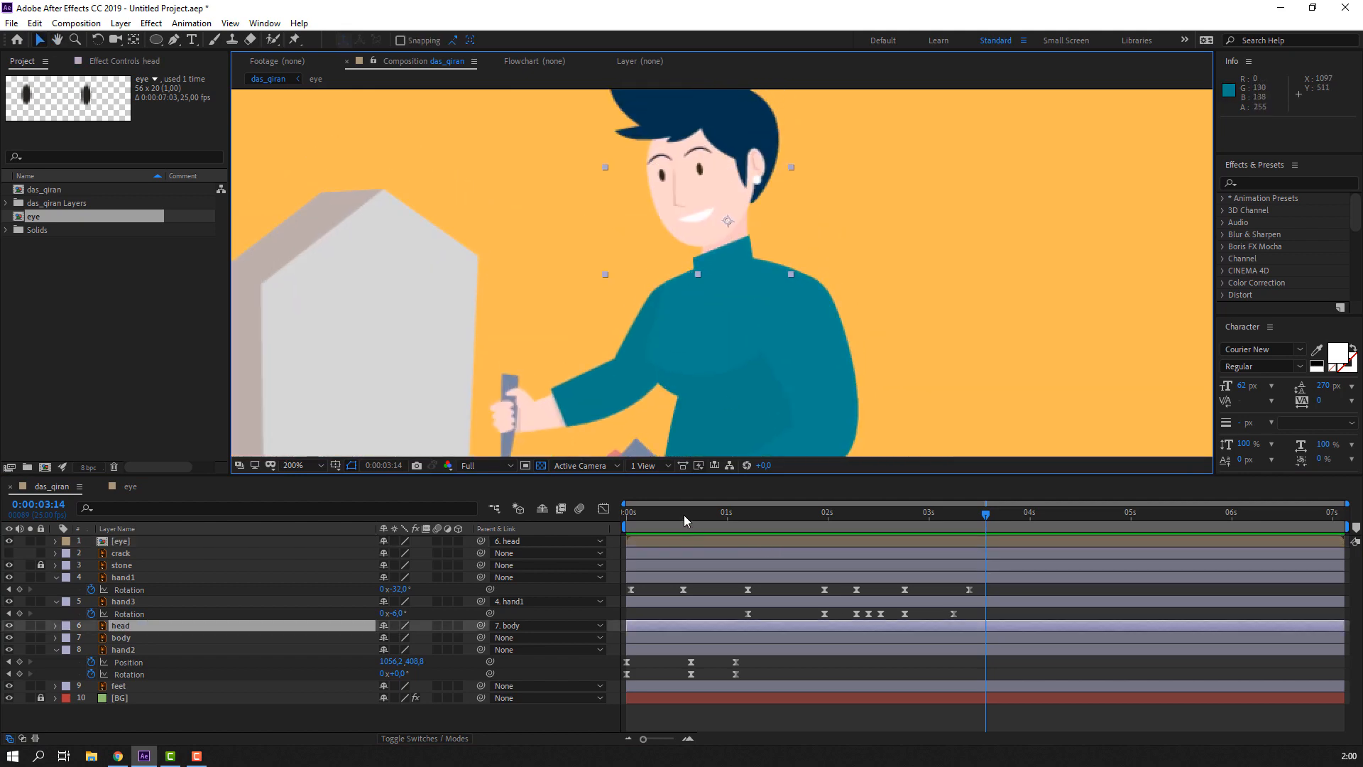
{"action": "left_click_drag", "start_coordinate": [684, 514], "coordinate": [598, 517]}
{"action": "scroll", "coordinate": [558, 372], "scroll_direction": "down", "scroll_amount": 1}
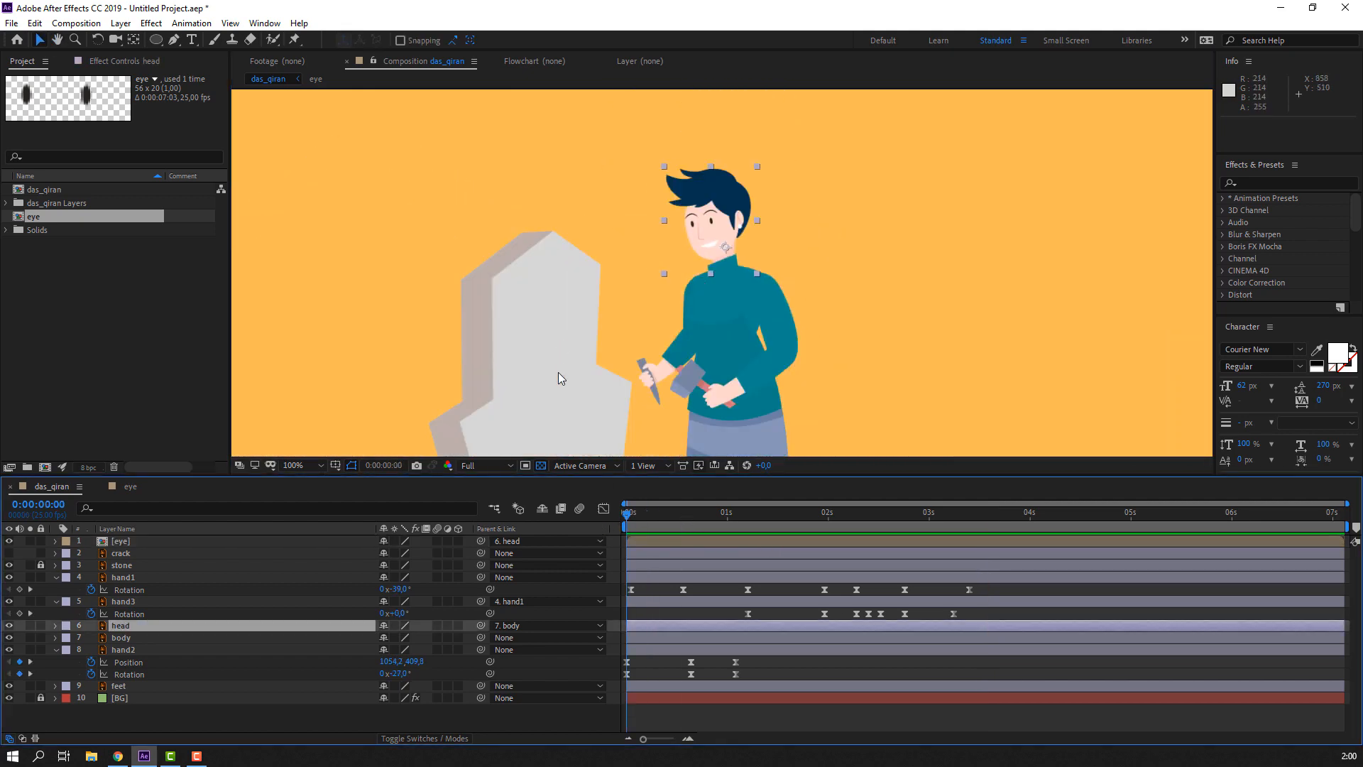
{"action": "key", "text": "r"}
{"action": "left_click", "coordinate": [91, 637]}
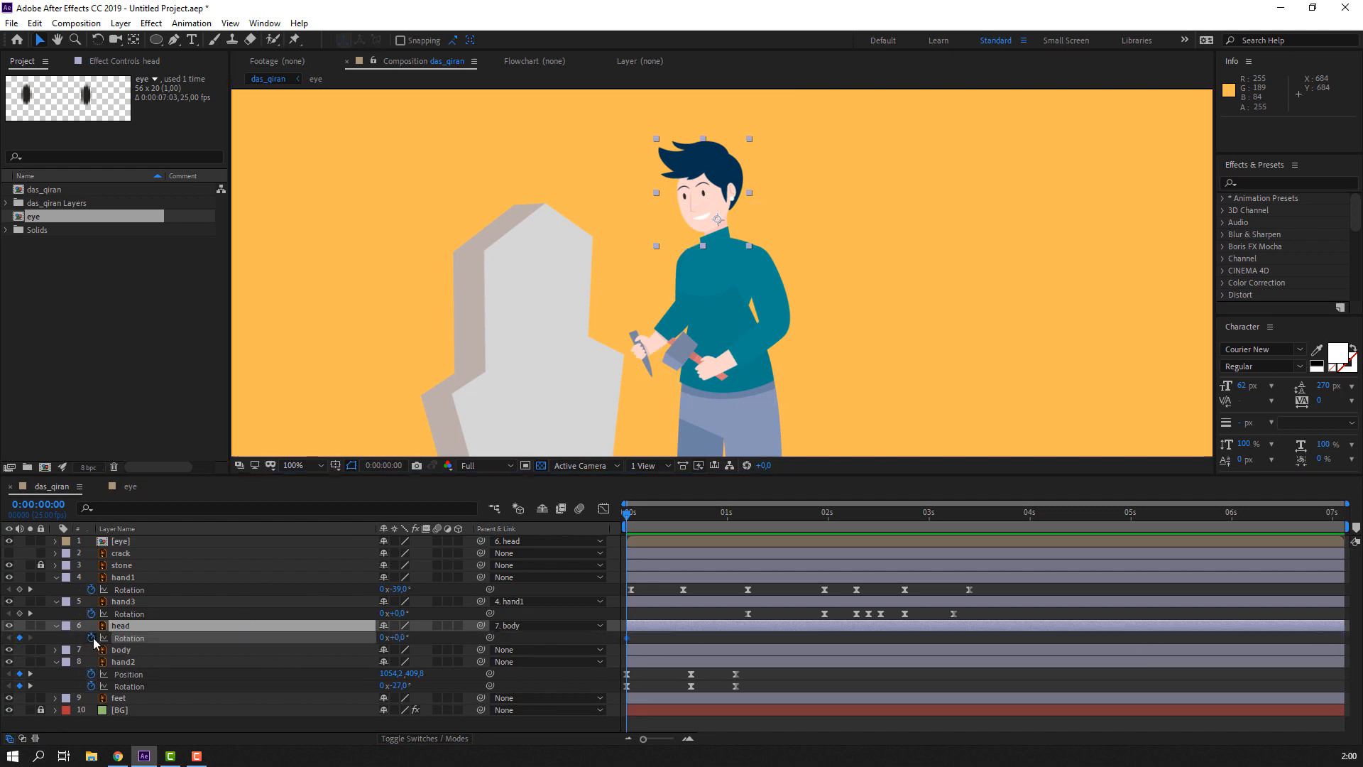
- Tilt the head to -15° at 0:00:00:14 and hold that rotation with a keyframe at 0:00:01:04
{"action": "left_click_drag", "start_coordinate": [649, 514], "coordinate": [683, 514]}
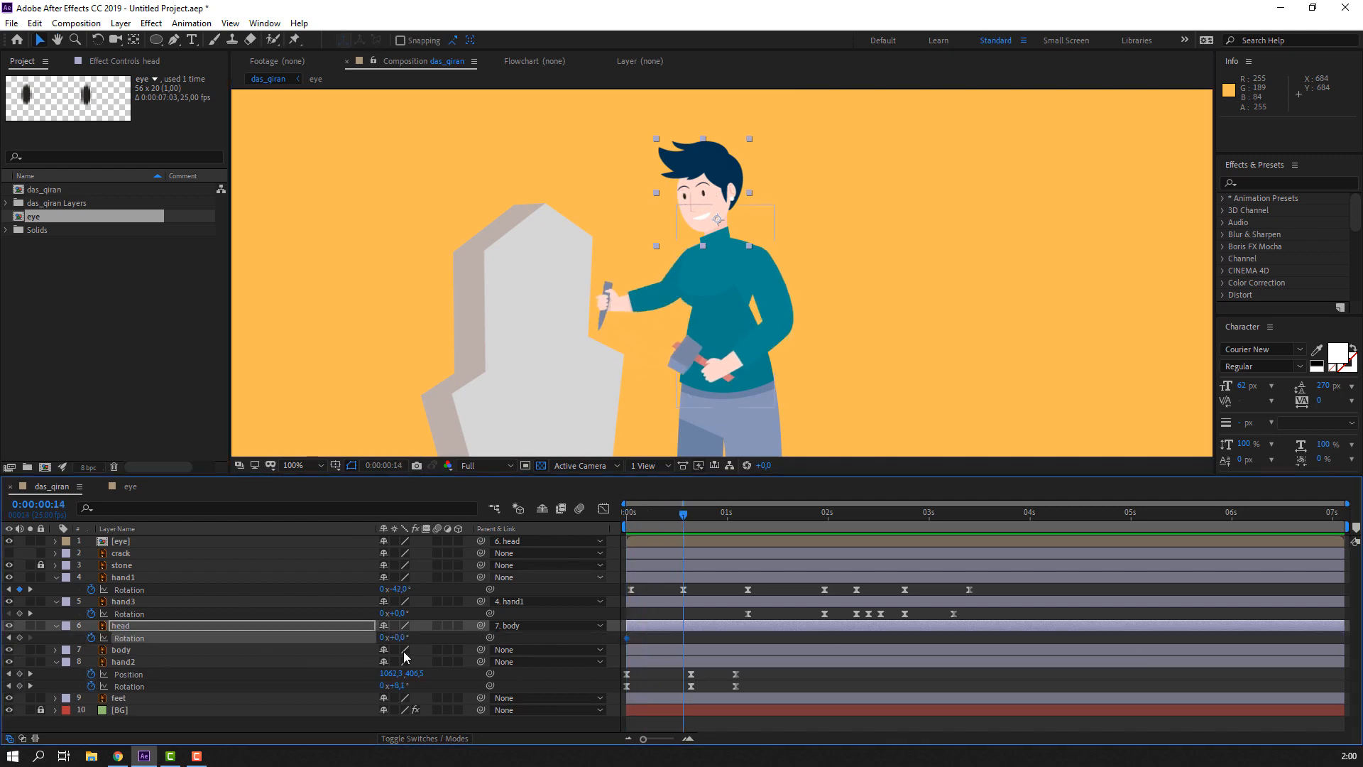
{"action": "left_click_drag", "start_coordinate": [402, 641], "coordinate": [391, 641]}
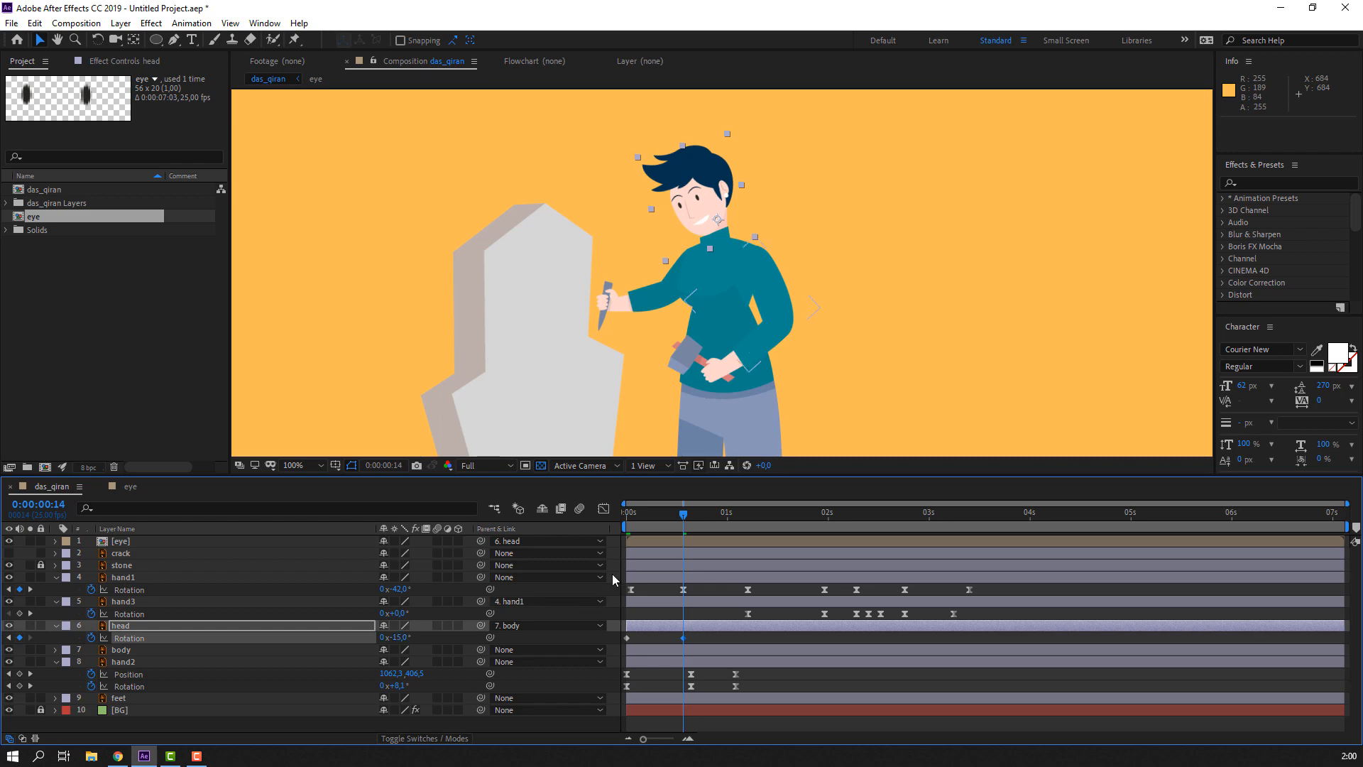
{"action": "left_click_drag", "start_coordinate": [643, 512], "coordinate": [728, 514]}
{"action": "left_click", "coordinate": [27, 641]}
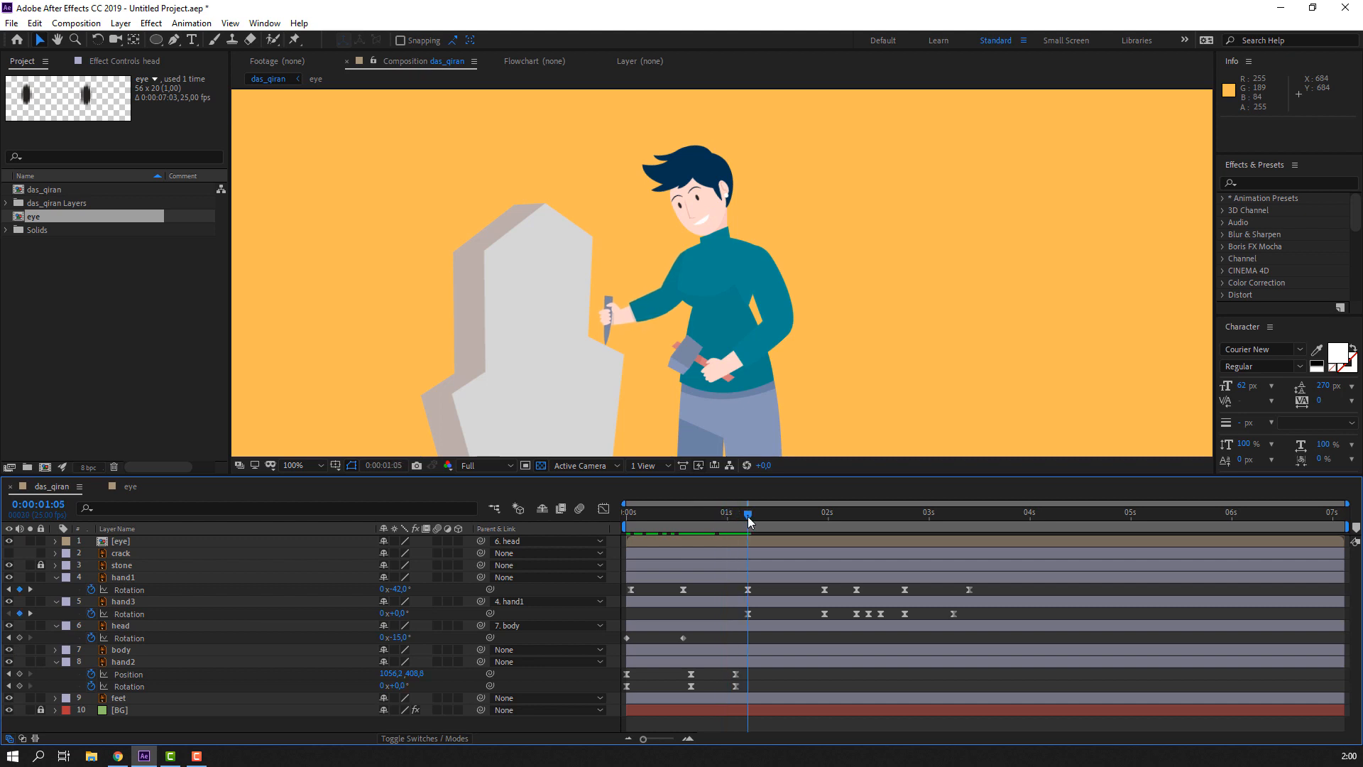
{"action": "left_click", "coordinate": [20, 638]}
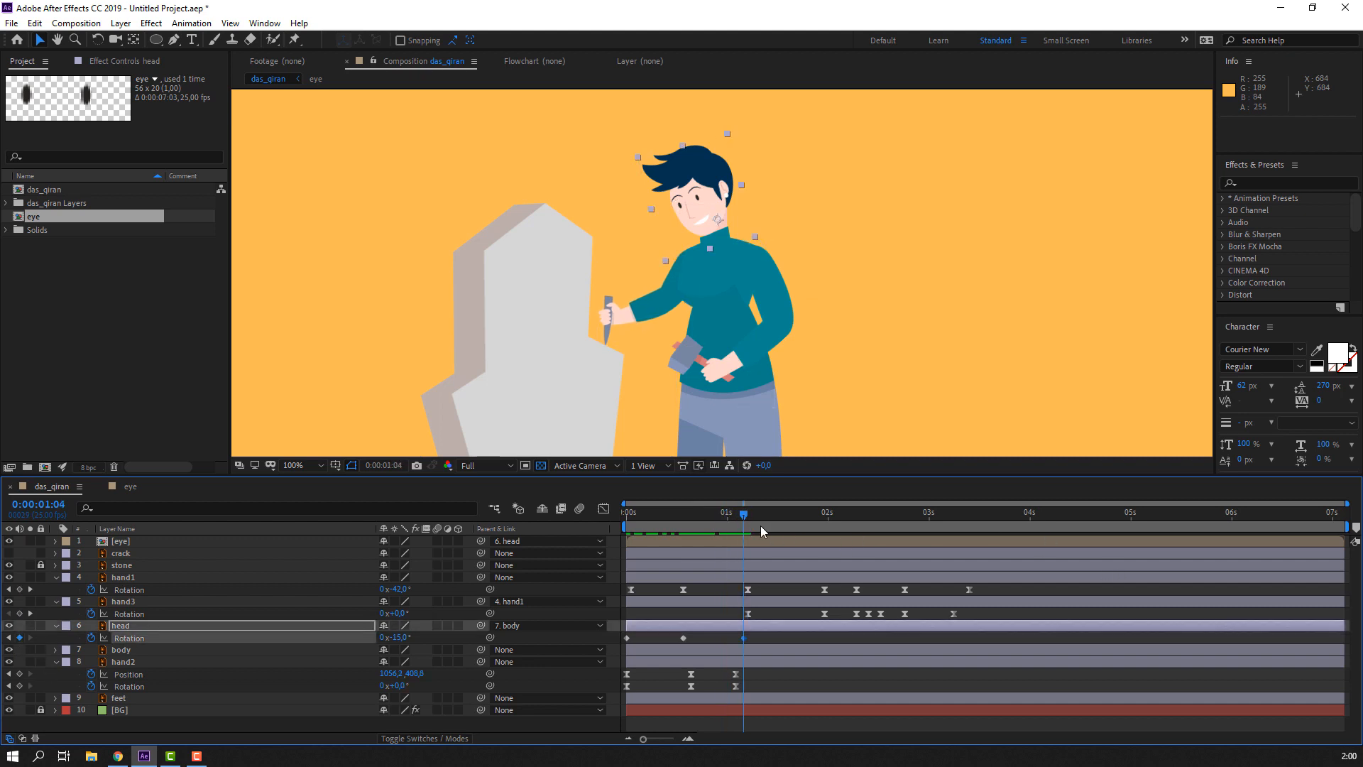
- Tilt the head back to 15° at 0:00:01:23 as the hammer is raised
{"action": "left_click_drag", "start_coordinate": [756, 516], "coordinate": [821, 516]}
{"action": "left_click", "coordinate": [424, 642]}
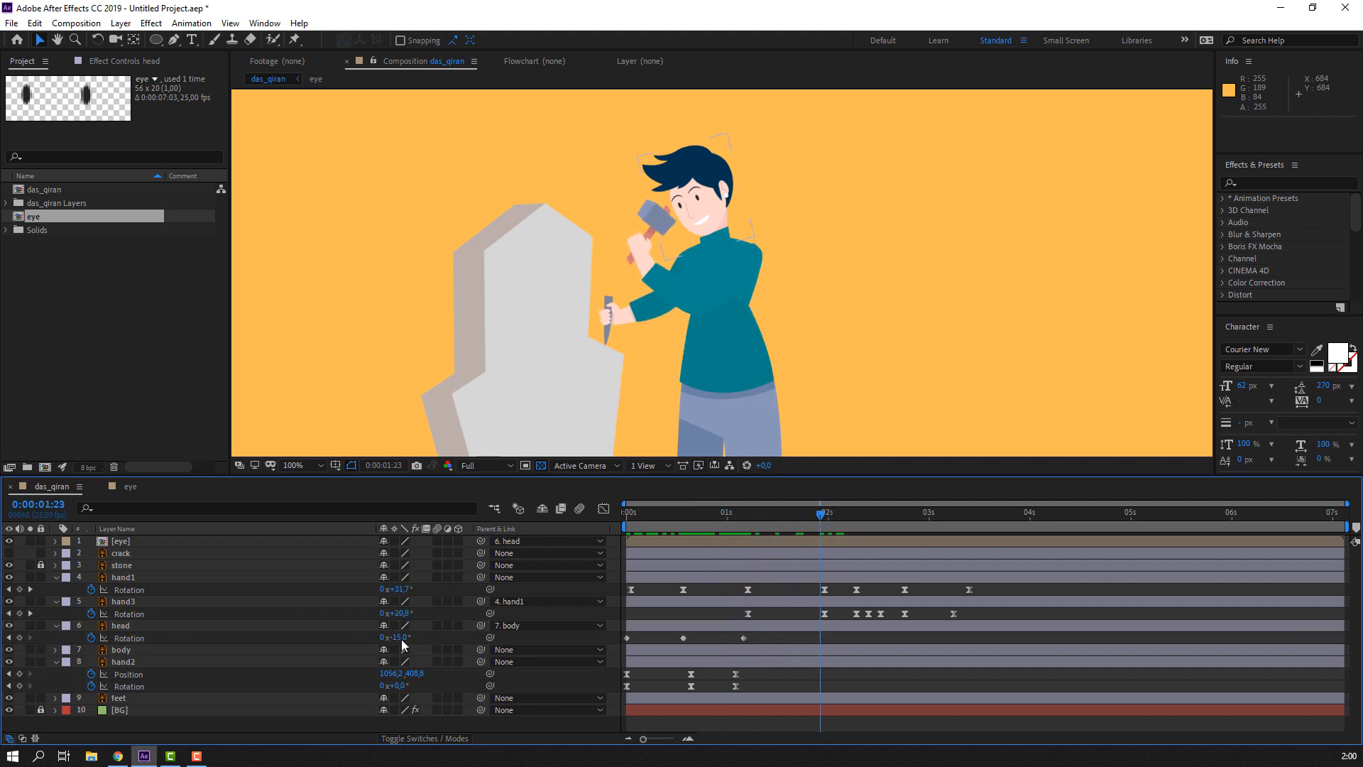
{"action": "left_click_drag", "start_coordinate": [402, 644], "coordinate": [730, 567]}
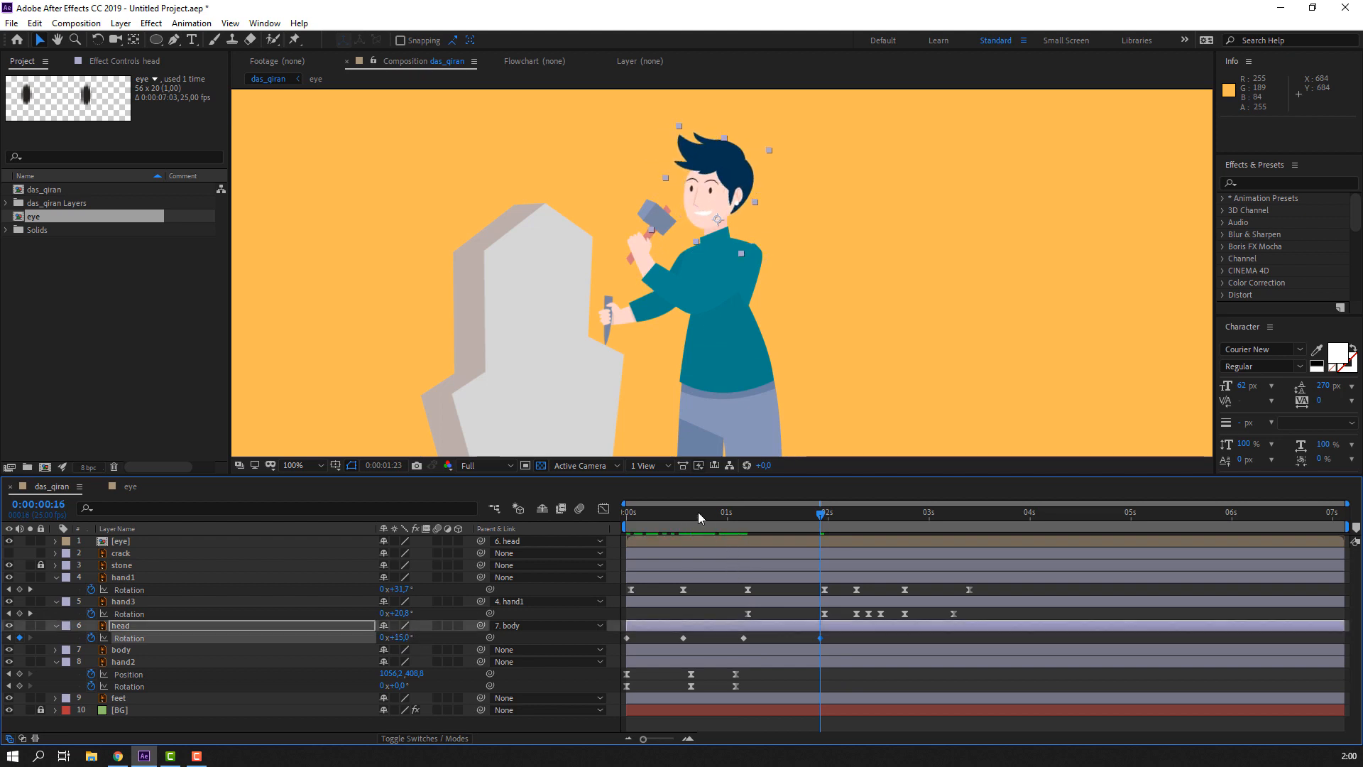
- Set the head's rotation to -9° at the hammer strike, 0:00:02:08, and review the head movement
{"action": "left_click_drag", "start_coordinate": [698, 516], "coordinate": [863, 521]}
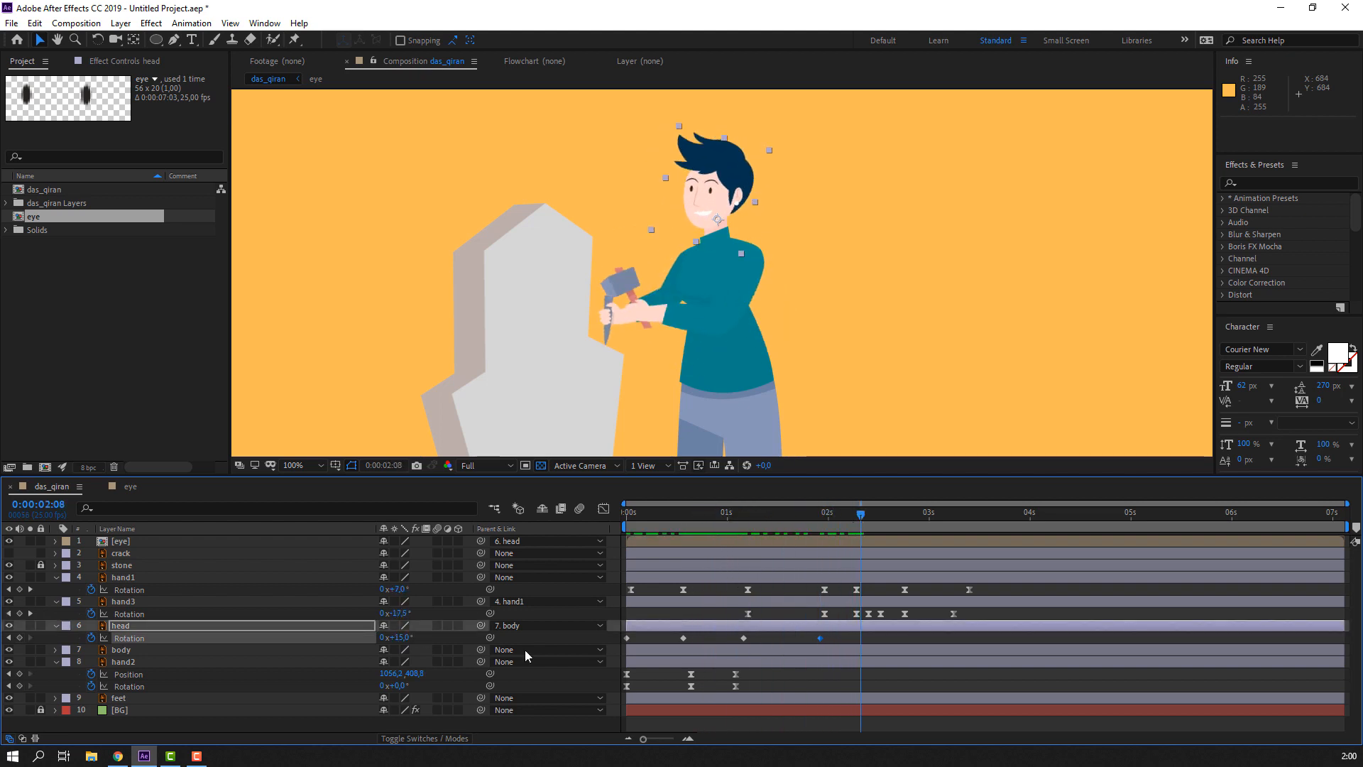
{"action": "left_click", "coordinate": [453, 637]}
{"action": "left_click_drag", "start_coordinate": [404, 637], "coordinate": [385, 638]}
{"action": "left_click_drag", "start_coordinate": [747, 518], "coordinate": [858, 532]}
{"action": "left_click_drag", "start_coordinate": [866, 526], "coordinate": [878, 526]}
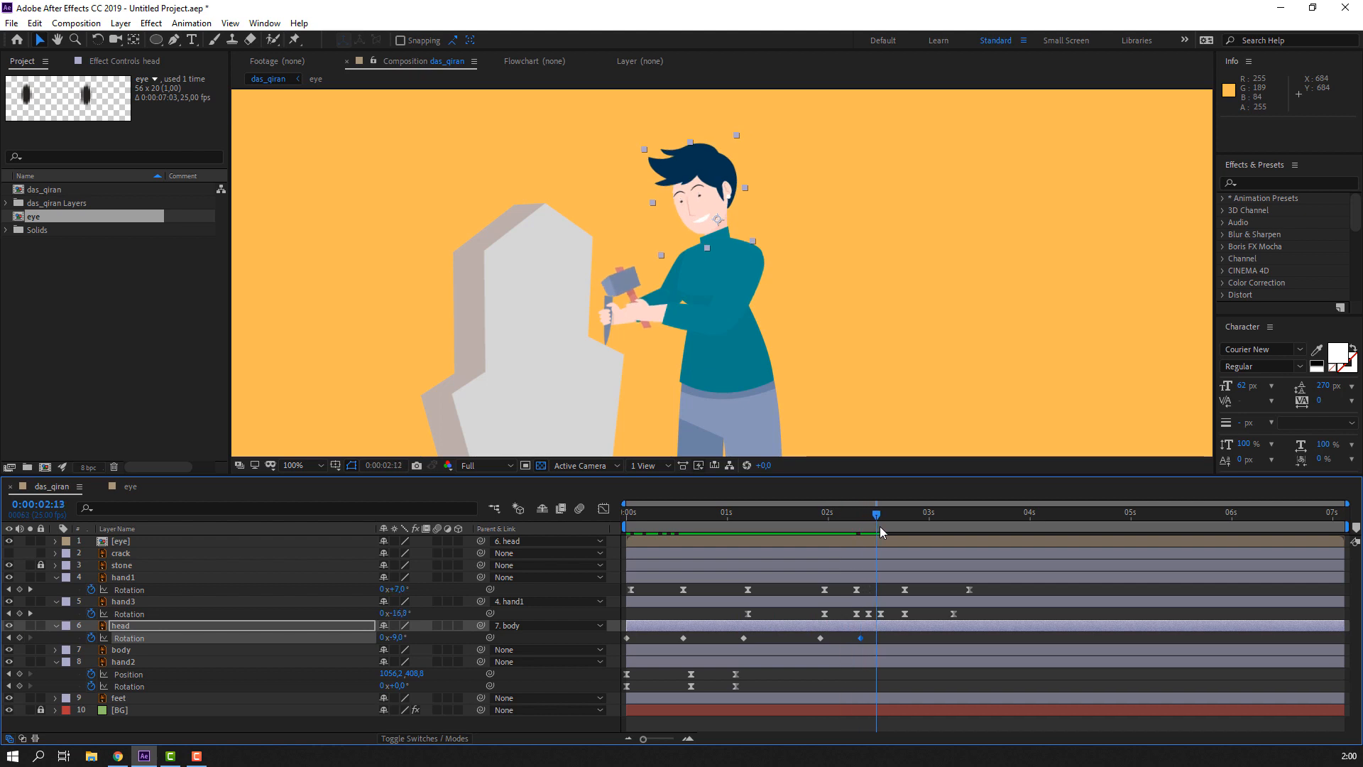
- Set the head's rotation to -3° at 0:00:02:12 and to -9° at 0:00:03:05
{"action": "left_click_drag", "start_coordinate": [395, 637], "coordinate": [403, 637]}
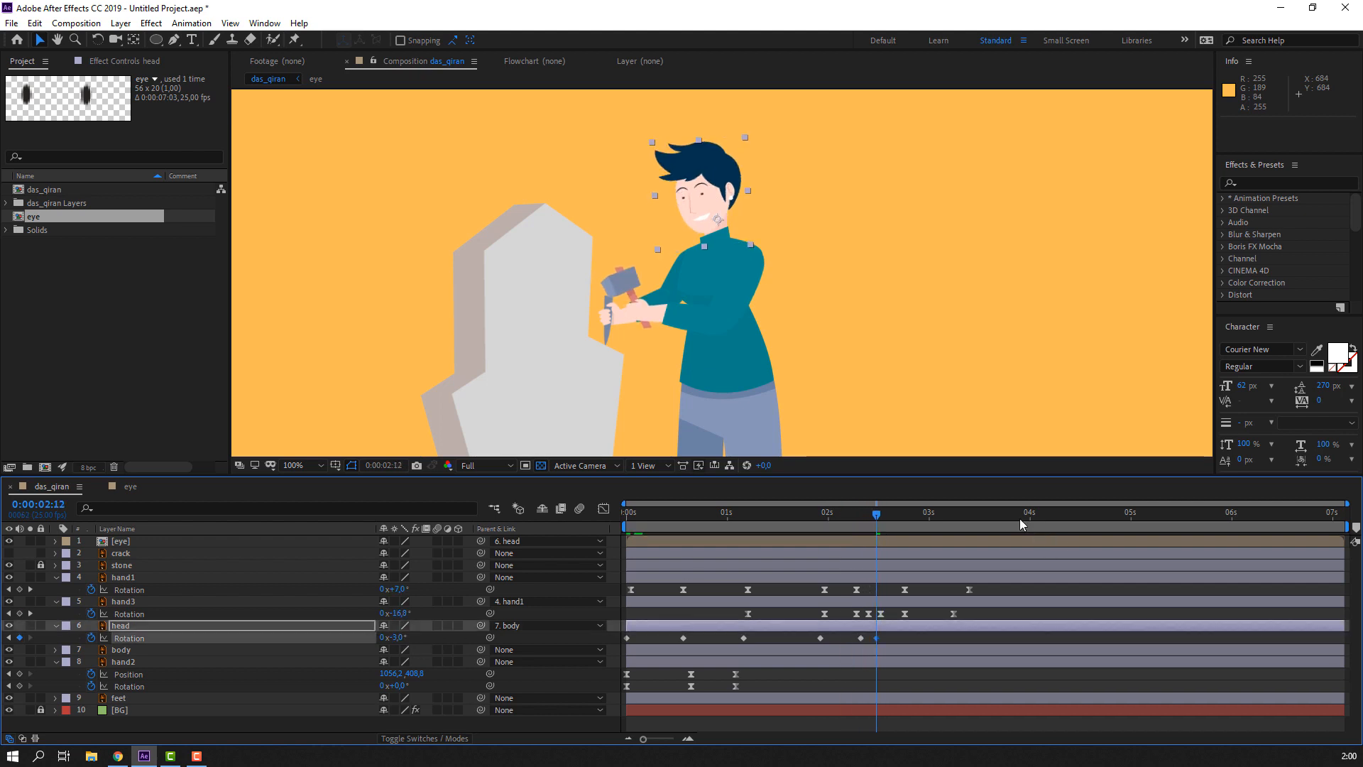
{"action": "key", "text": "space"}
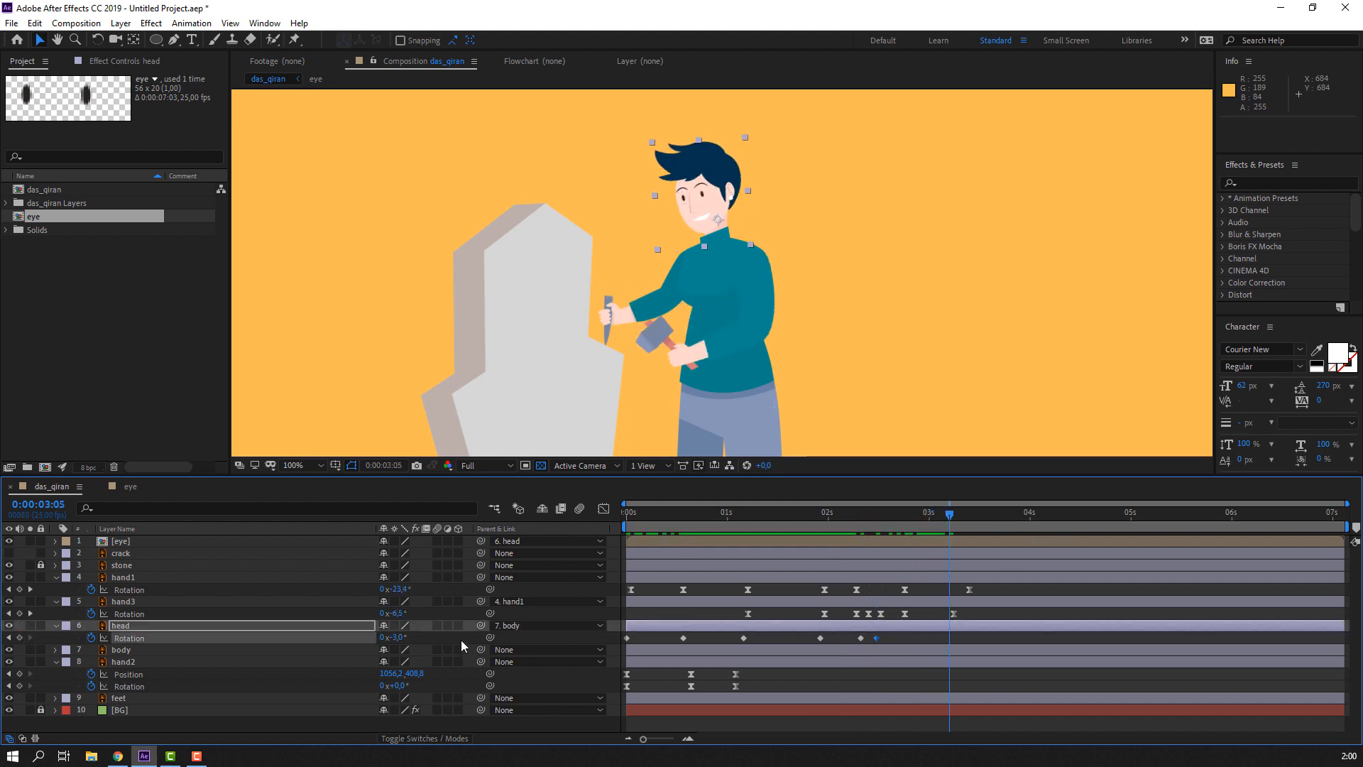
{"action": "mouse_move", "coordinate": [397, 637]}
{"action": "left_mouse_down"}
{"action": "mouse_move", "coordinate": [354, 642]}
{"action": "mouse_move", "coordinate": [393, 637]}
{"action": "left_mouse_up"}
{"action": "left_click_drag", "start_coordinate": [995, 629], "coordinate": [939, 633]}
{"action": "key", "text": "ctrl+z"}
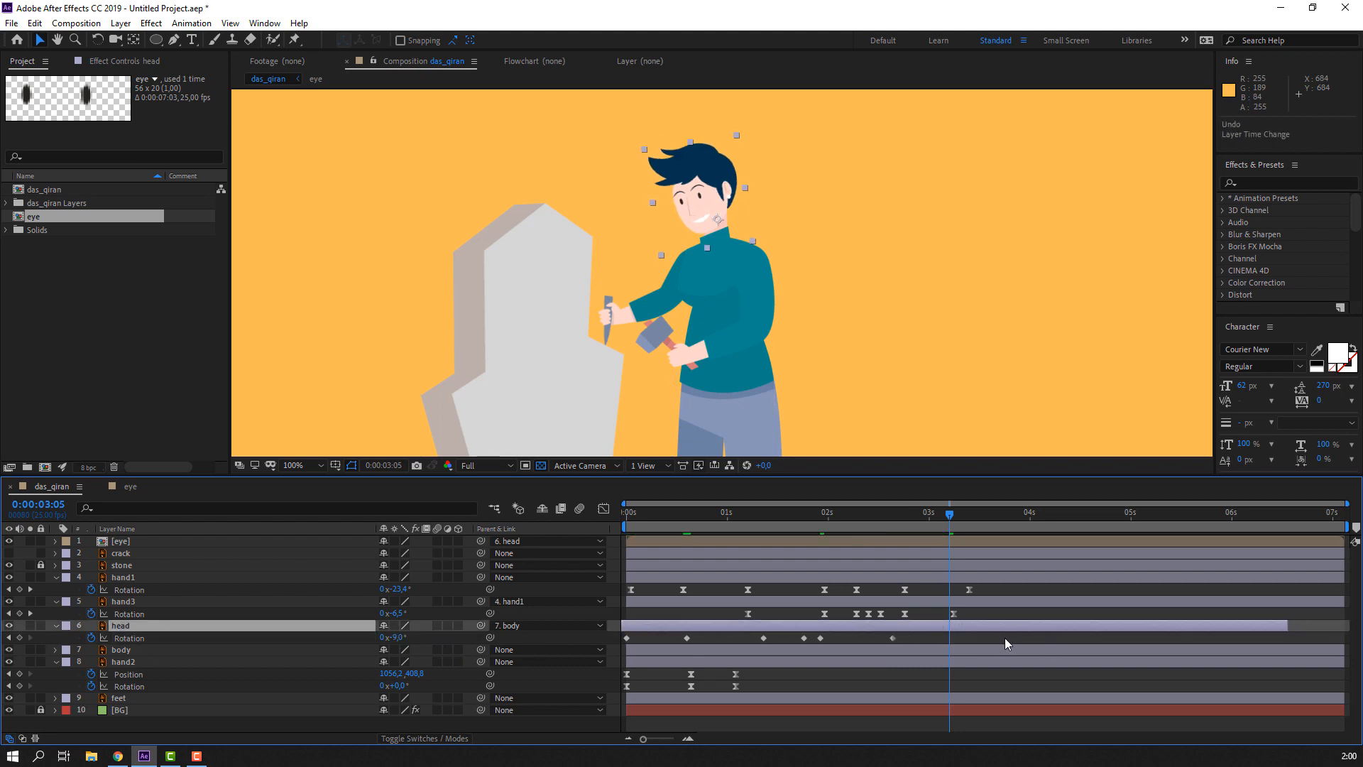
- Apply Easy Ease to all rotation keyframes of the head layer and preview the animation
{"action": "left_click_drag", "start_coordinate": [1024, 637], "coordinate": [616, 646]}
{"action": "right_click", "coordinate": [626, 638]}
{"action": "mouse_move", "coordinate": [686, 629]}
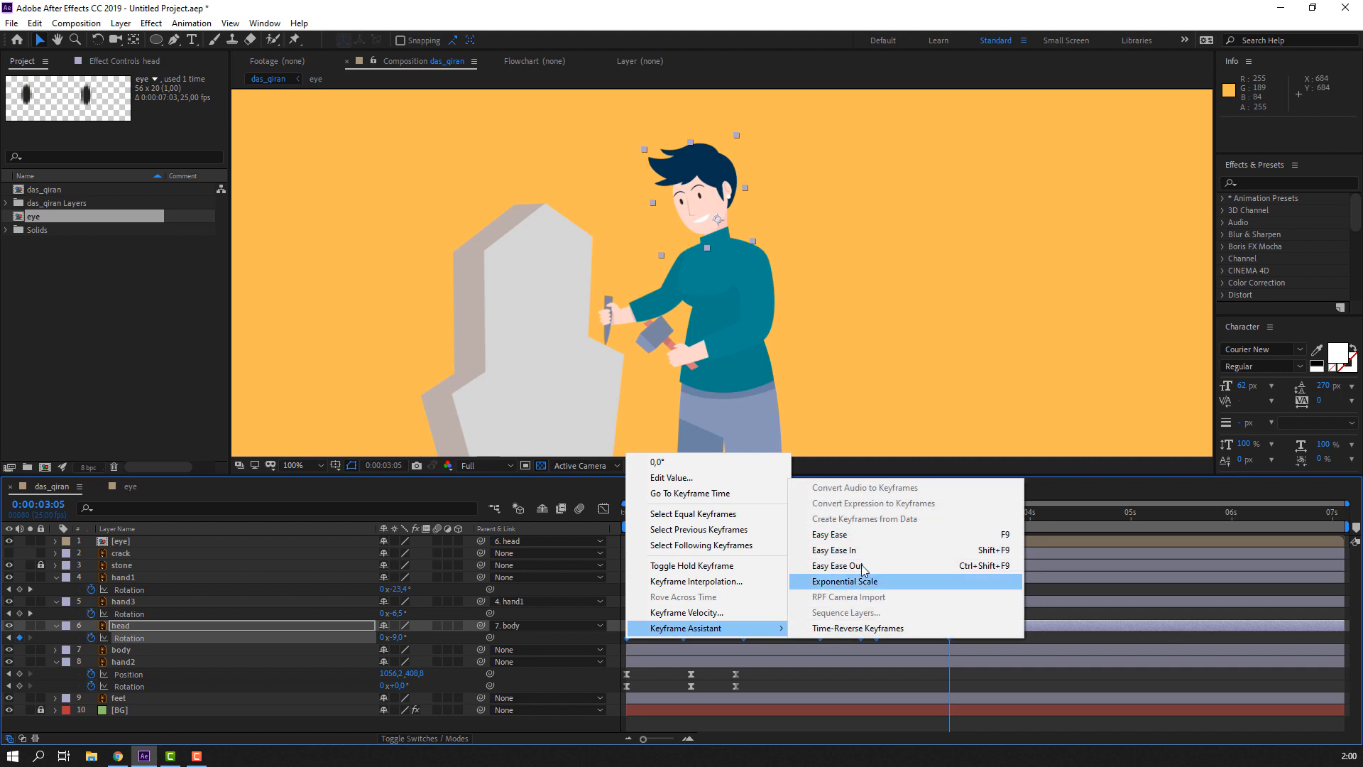
{"action": "left_click", "coordinate": [862, 534]}
{"action": "key", "text": "space"}
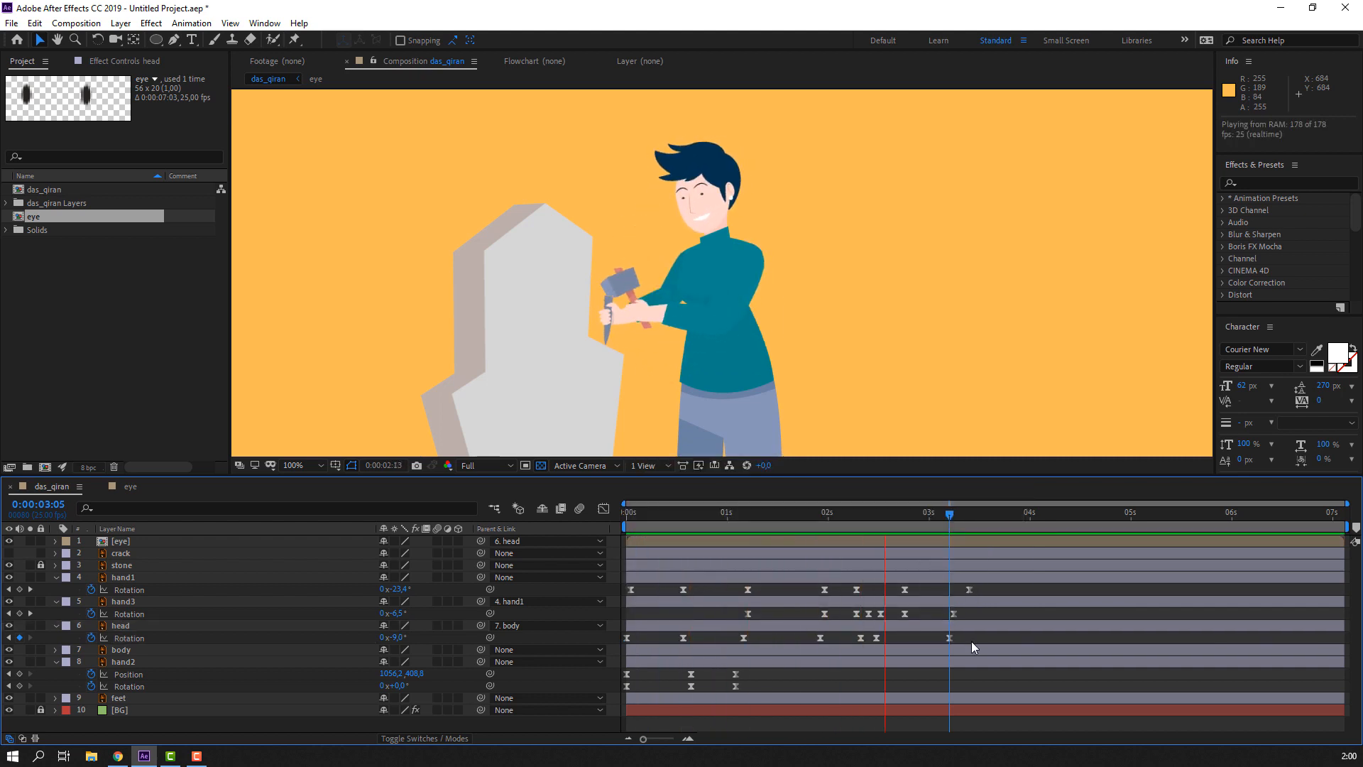
- Shift the last four head rotation keyframes about 7 frames later and preview the timing
{"action": "left_click", "coordinate": [709, 513]}
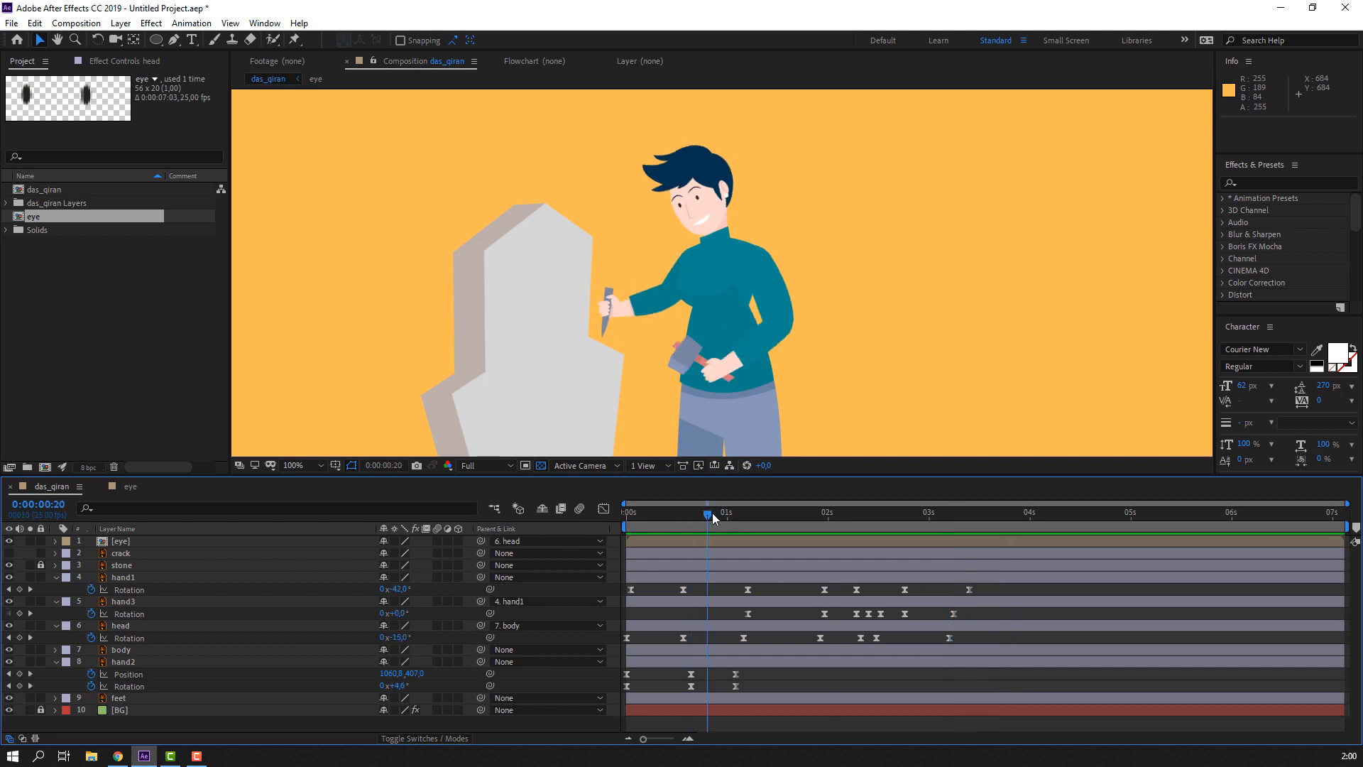
{"action": "left_click_drag", "start_coordinate": [712, 513], "coordinate": [857, 514]}
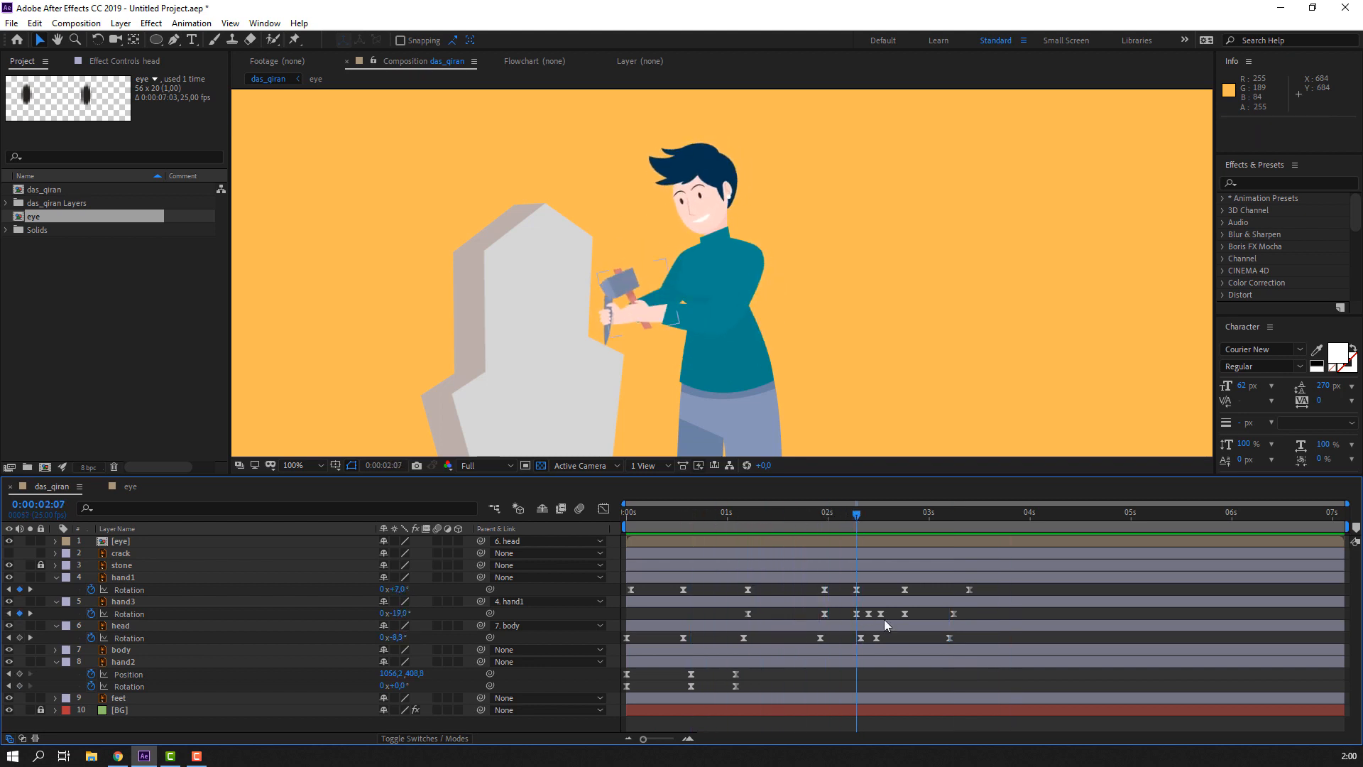
{"action": "left_click_drag", "start_coordinate": [947, 637], "coordinate": [811, 640]}
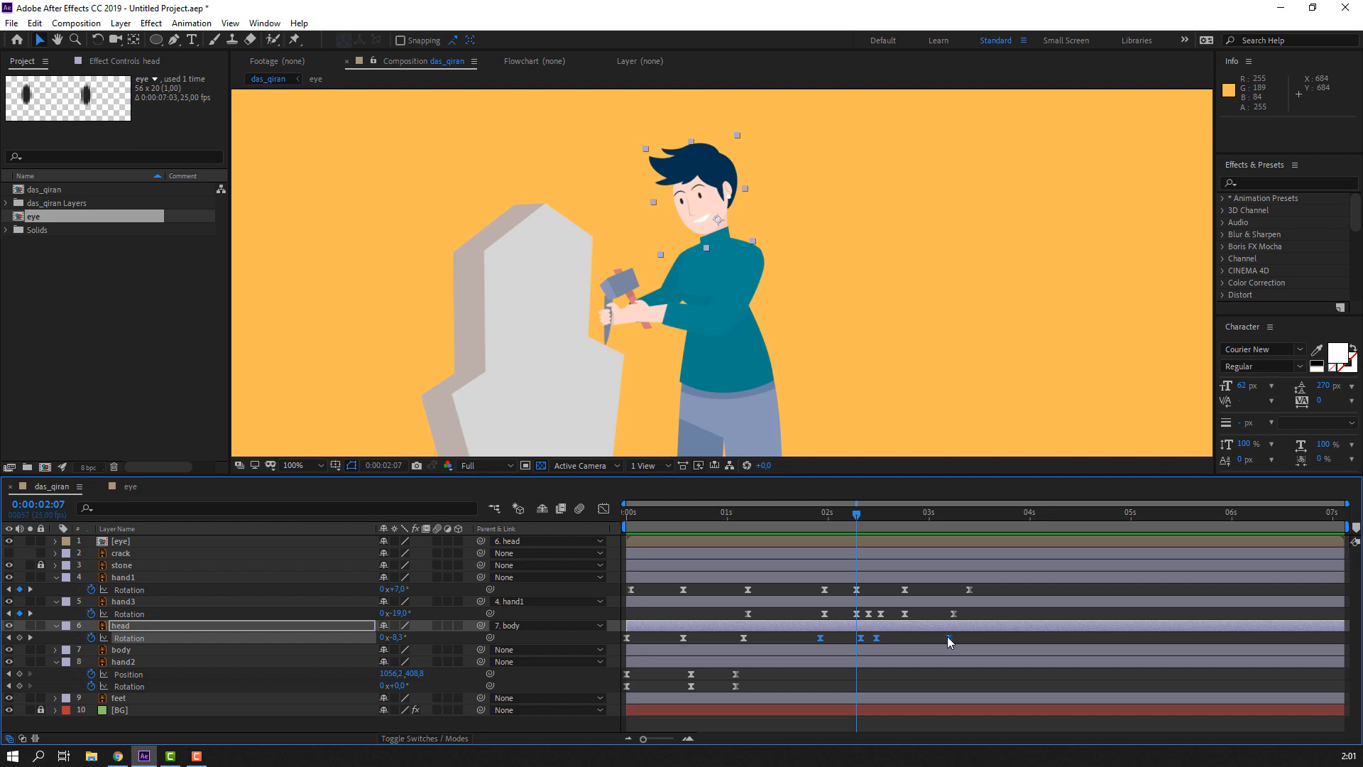
{"action": "left_click_drag", "start_coordinate": [949, 638], "coordinate": [976, 637]}
{"action": "key", "text": "space"}
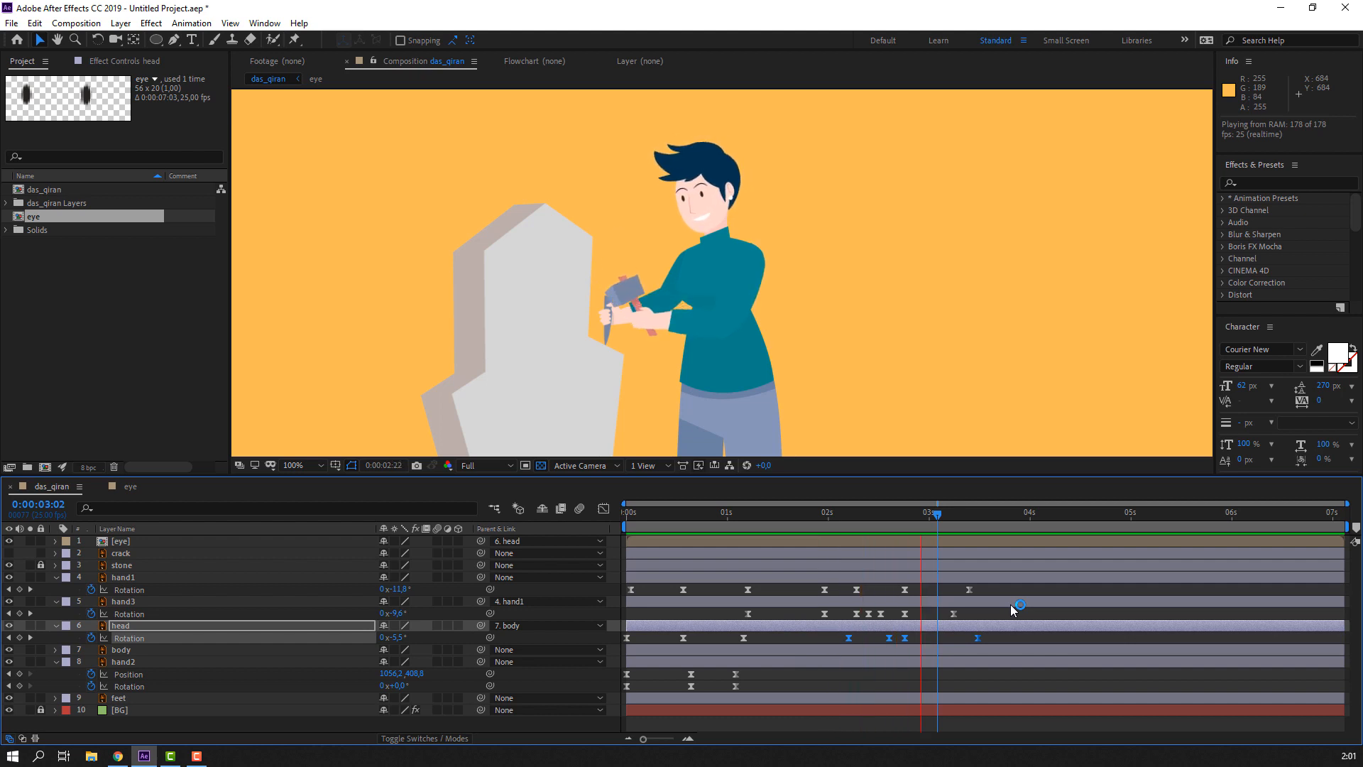
{"action": "key", "text": "comma"}
{"action": "key", "text": "comma"}
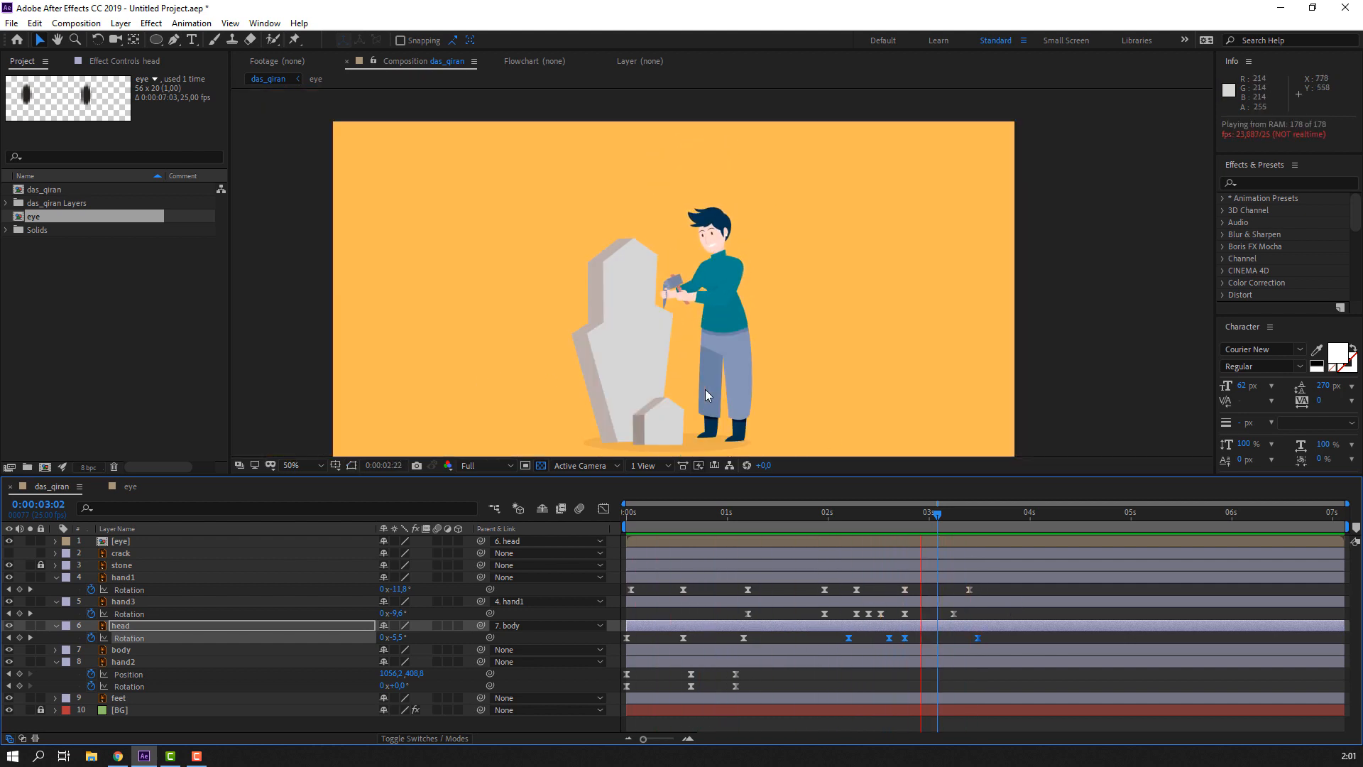
{"action": "key", "text": "space"}
- Try shifting the head rotation keyframes from 0:00:01:04 onward later in time, and undo the move
{"action": "scroll", "coordinate": [738, 338], "scroll_direction": "up", "scroll_amount": 1}
{"action": "mouse_move", "coordinate": [743, 512]}
{"action": "left_mouse_down"}
{"action": "mouse_move", "coordinate": [732, 510]}
{"action": "mouse_move", "coordinate": [799, 513]}
{"action": "mouse_move", "coordinate": [749, 512]}
{"action": "left_mouse_up"}
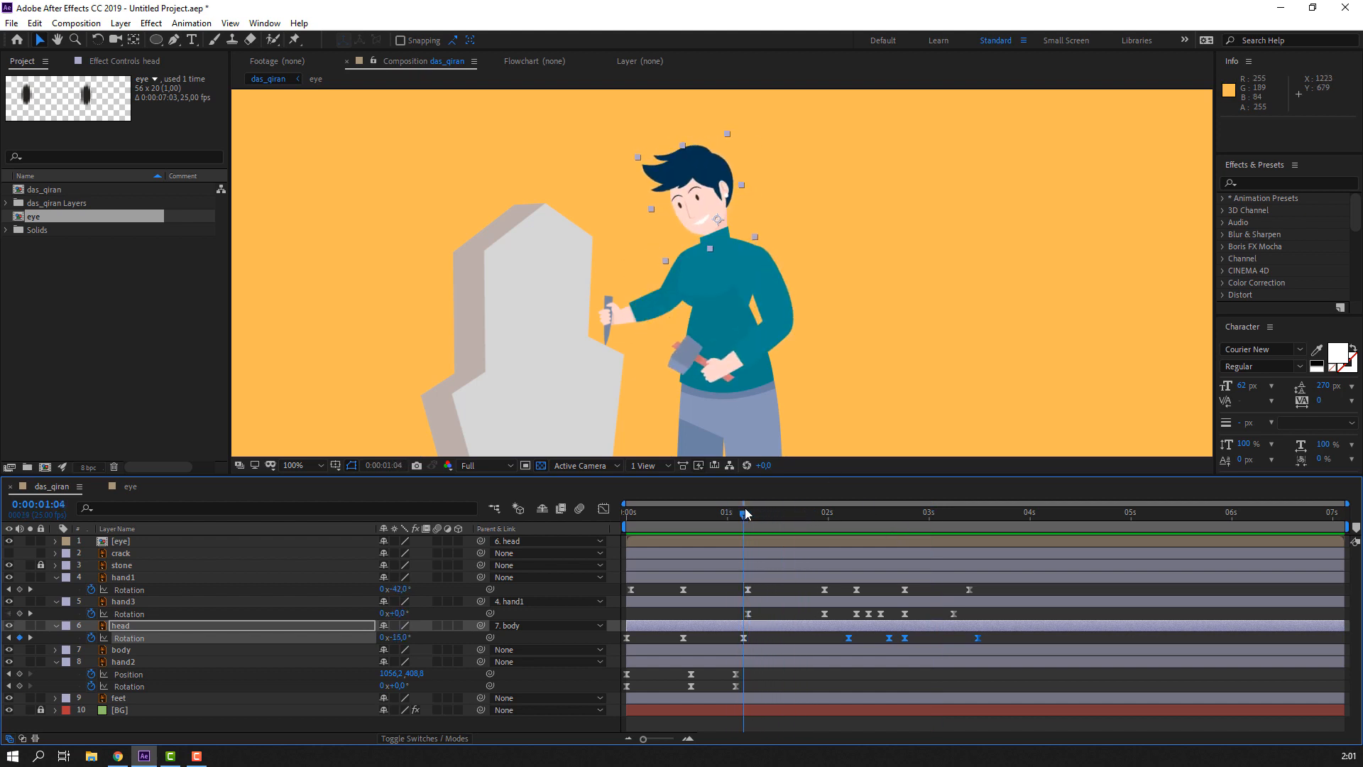
{"action": "left_click", "coordinate": [743, 638], "text": "shift"}
{"action": "left_click_drag", "start_coordinate": [746, 642], "coordinate": [799, 643]}
{"action": "left_click_drag", "start_coordinate": [745, 514], "coordinate": [589, 527]}
{"action": "key", "text": "ctrl+z"}
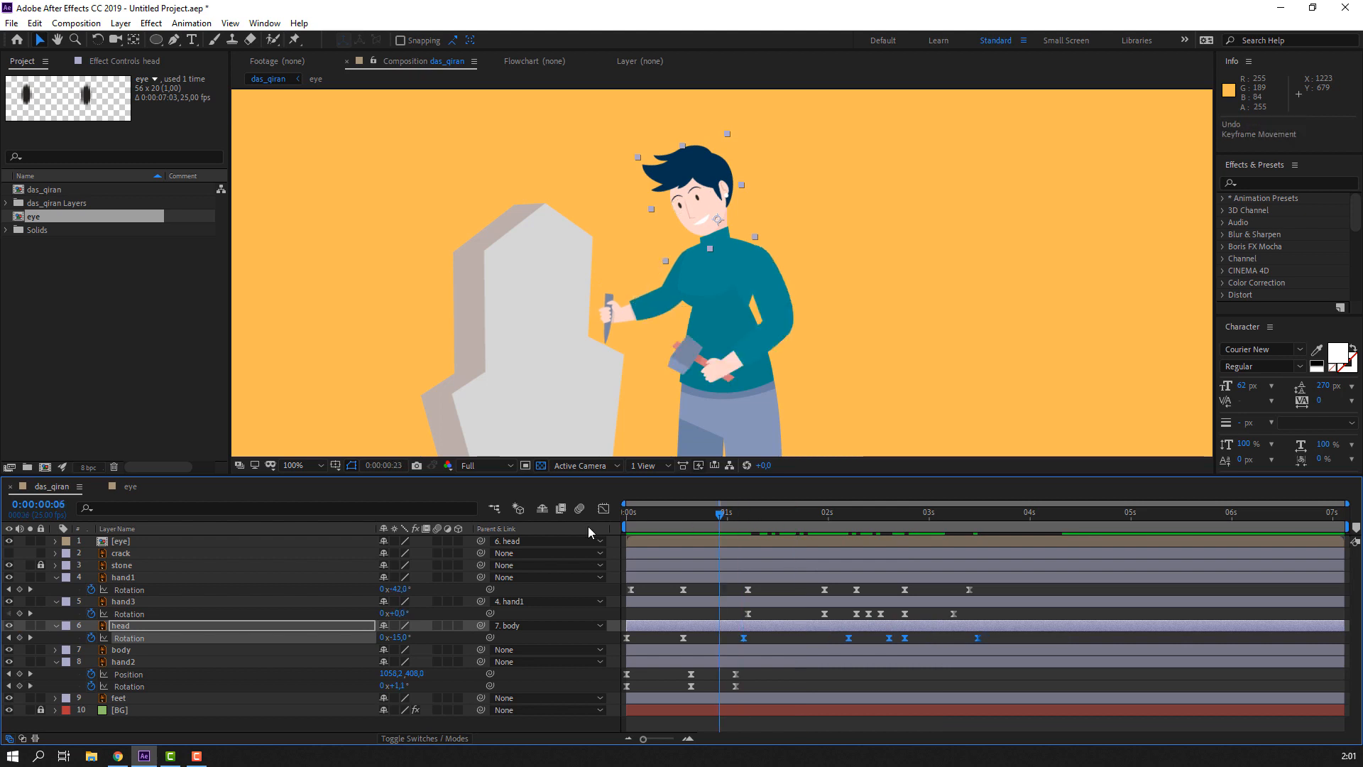
- Delete the last four head rotation keyframes and add a holding keyframe at about 0:00:01:19
{"action": "left_click_drag", "start_coordinate": [1001, 634], "coordinate": [830, 644]}
{"action": "key", "text": "Delete"}
{"action": "left_click_drag", "start_coordinate": [671, 517], "coordinate": [832, 515]}
{"action": "left_click", "coordinate": [174, 637]}
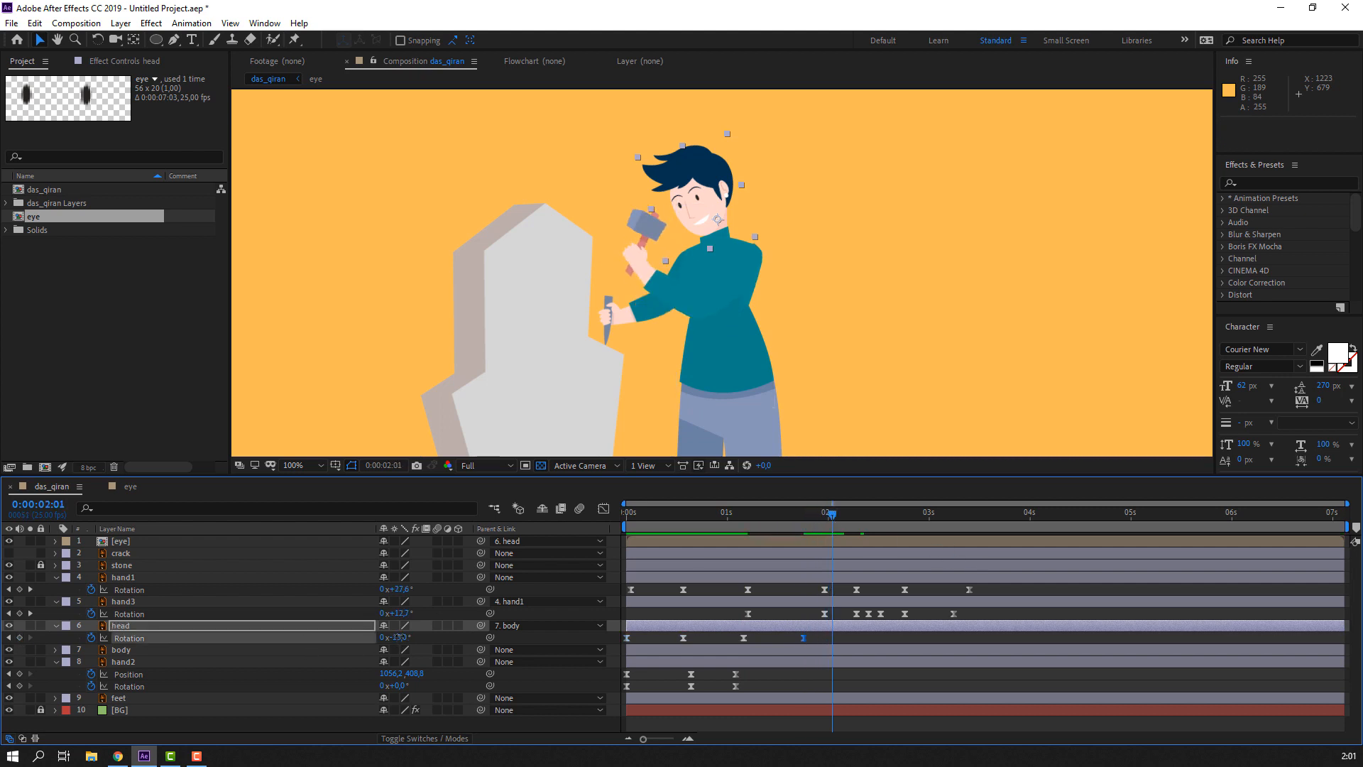
- Raise the head slightly with a rotation keyframe at 0:00:02:01 and lower it to -13° at 0:00:02:06
{"action": "left_click_drag", "start_coordinate": [399, 637], "coordinate": [409, 639]}
{"action": "left_click_drag", "start_coordinate": [785, 522], "coordinate": [852, 525]}
{"action": "left_click_drag", "start_coordinate": [395, 642], "coordinate": [385, 642]}
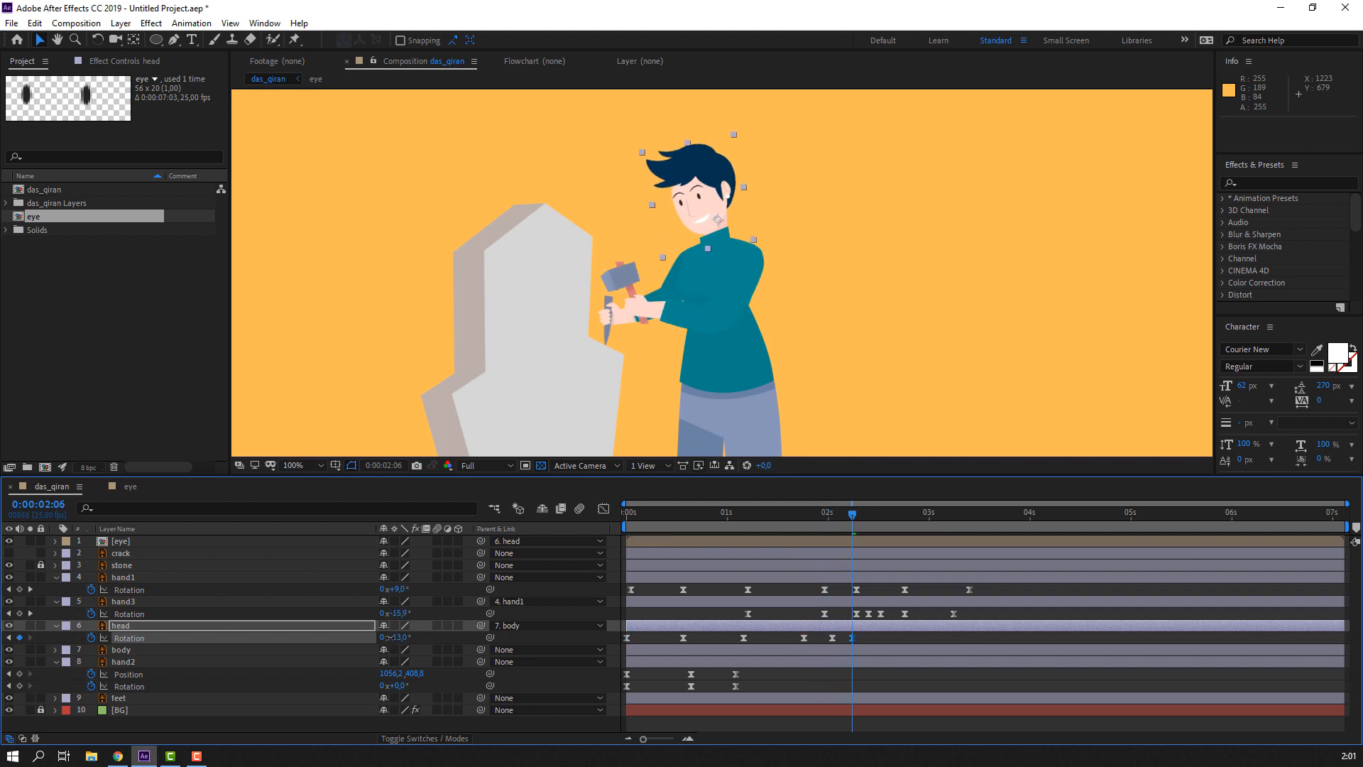
- Move the last two head rotation keyframes to 0:00:02:03 and 0:00:02:12, and preview the hammer strike
{"action": "left_click_drag", "start_coordinate": [784, 516], "coordinate": [856, 514]}
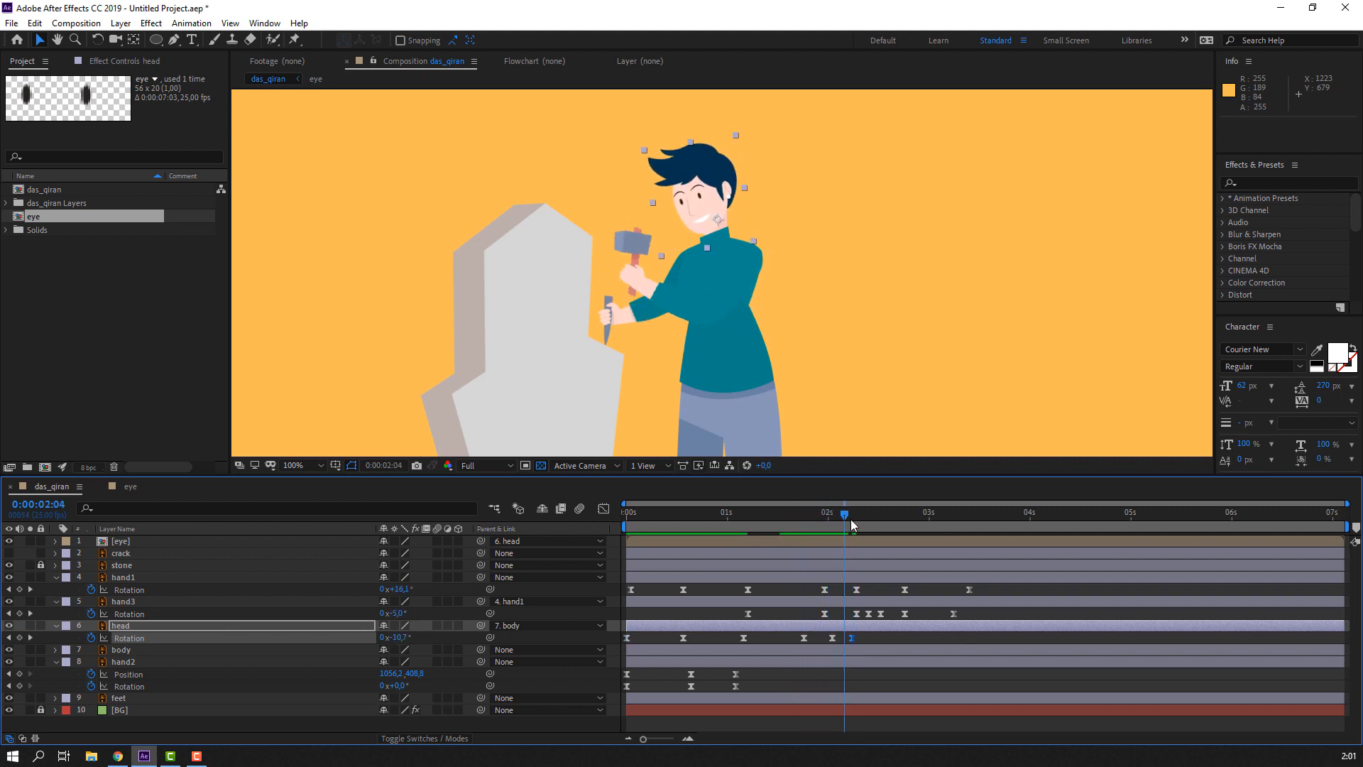
{"action": "mouse_move", "coordinate": [852, 636]}
{"action": "left_mouse_down"}
{"action": "mouse_move", "coordinate": [878, 639]}
{"action": "mouse_move", "coordinate": [841, 638]}
{"action": "left_mouse_up"}
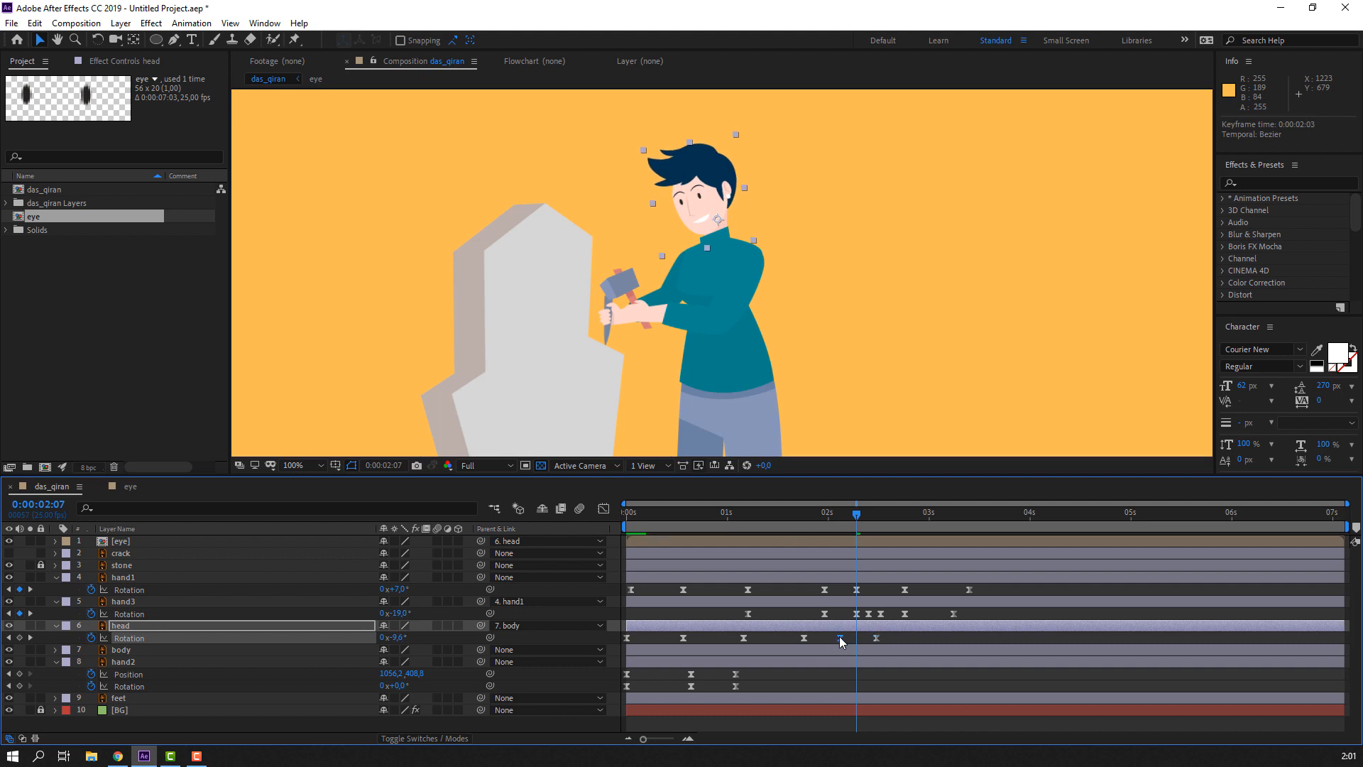
{"action": "left_click", "coordinate": [910, 637]}
{"action": "key", "text": "space"}
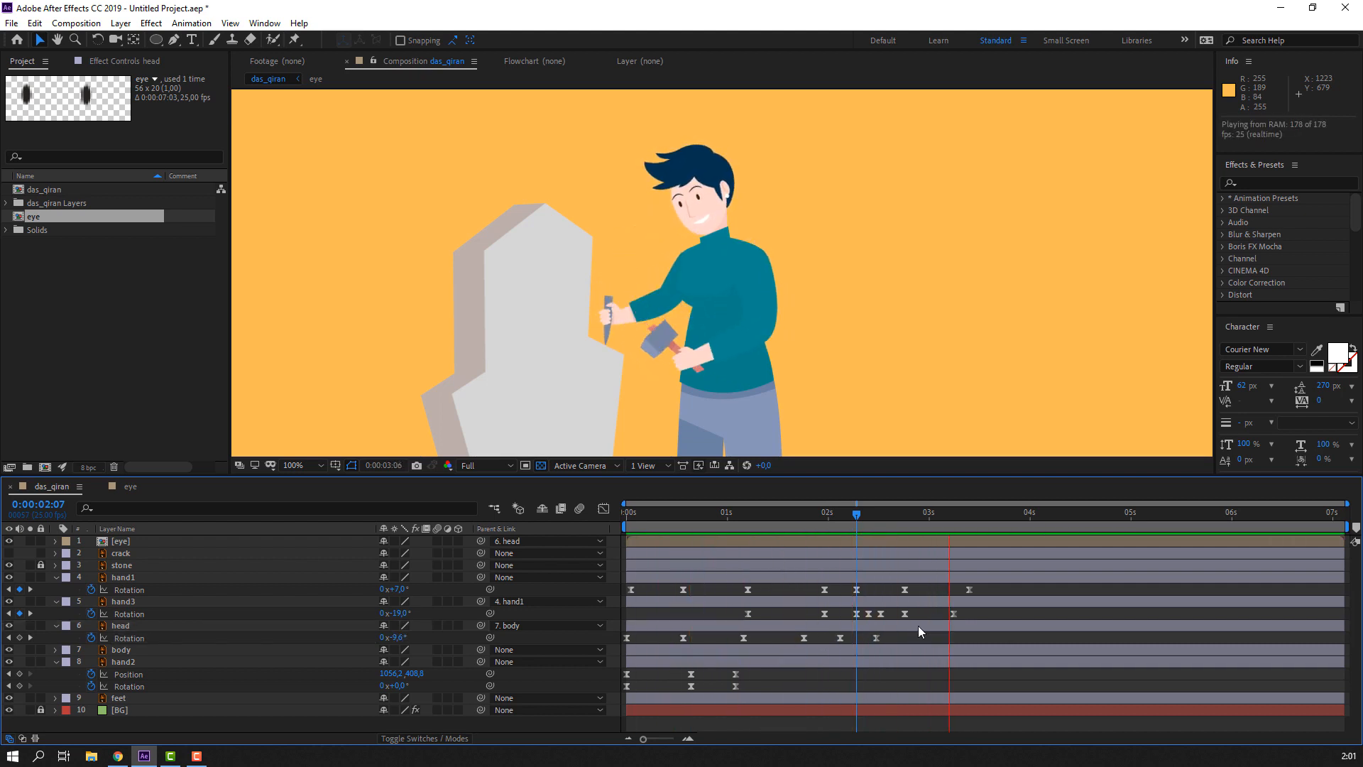
{"action": "key", "text": "space"}
- Hold the head's rotation with a keyframe at about 0:00:03:00, turn it to 7° at about 0:00:03:11, and preview
{"action": "left_click_drag", "start_coordinate": [856, 516], "coordinate": [961, 517]}
{"action": "left_click", "coordinate": [19, 638]}
{"action": "left_click_drag", "start_coordinate": [398, 638], "coordinate": [413, 637]}
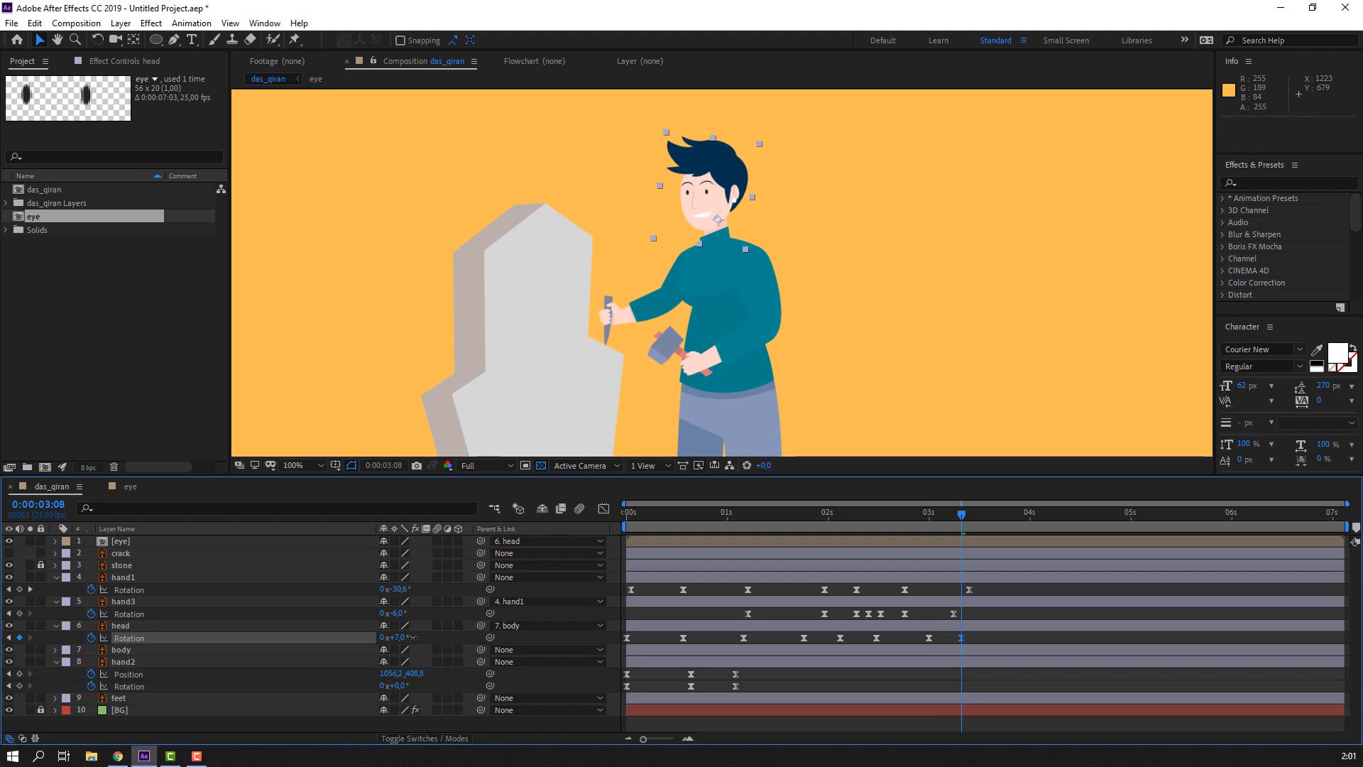
{"action": "left_click", "coordinate": [980, 624]}
{"action": "left_click_drag", "start_coordinate": [969, 642], "coordinate": [980, 642]}
{"action": "left_click", "coordinate": [1004, 636]}
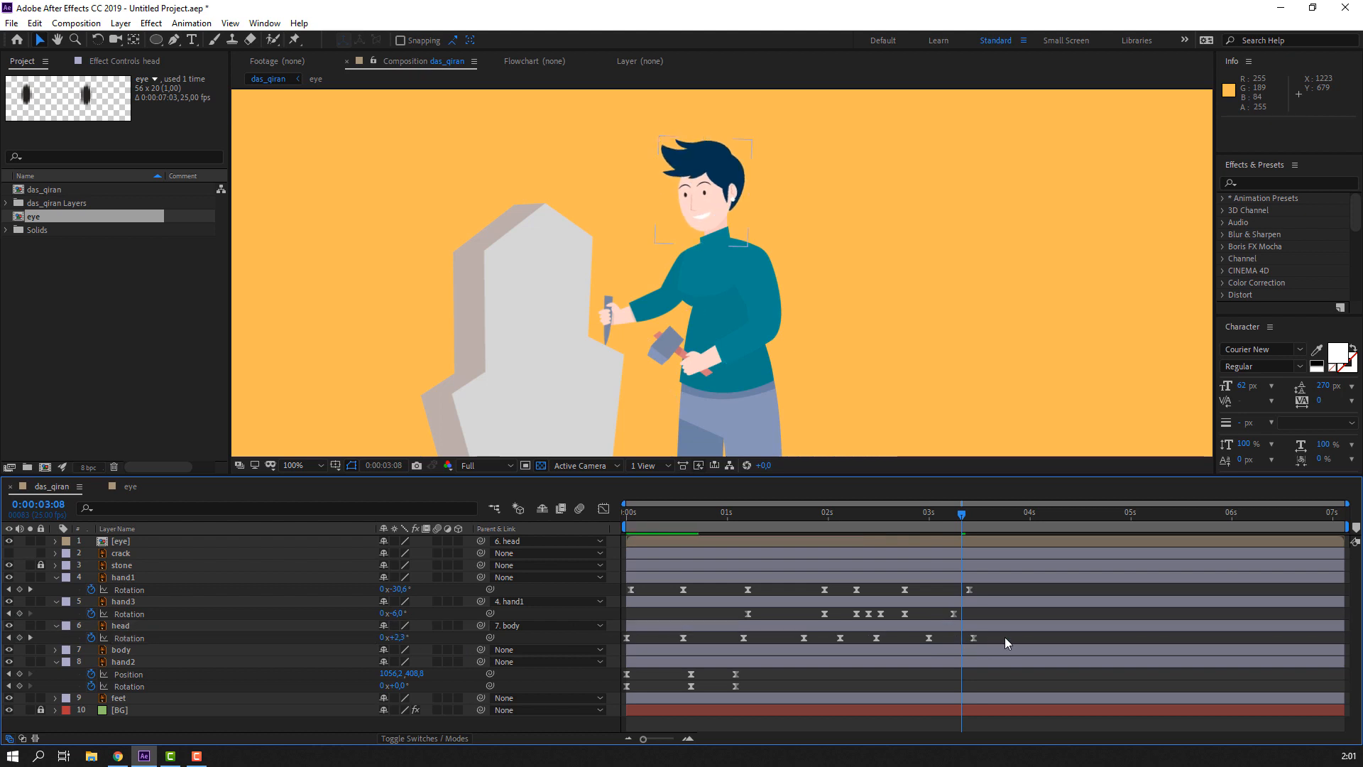
{"action": "key", "text": "space"}
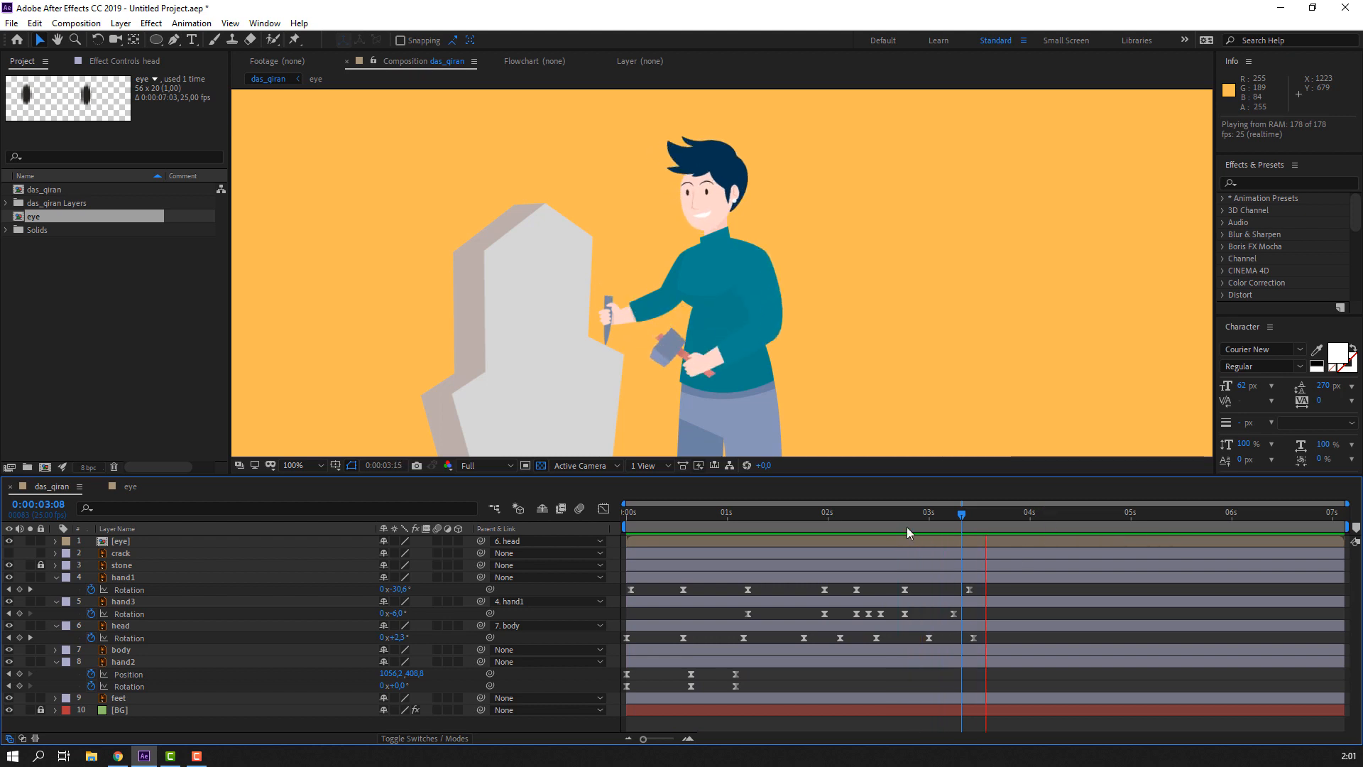
- Go to the hammer strike at 0:00:02:10, make the crack layer visible and select it
{"action": "left_click_drag", "start_coordinate": [906, 526], "coordinate": [866, 537]}
{"action": "scroll", "coordinate": [586, 369], "scroll_direction": "up", "scroll_amount": 1}
{"action": "left_click_drag", "start_coordinate": [486, 395], "coordinate": [546, 317]}
{"action": "left_click", "coordinate": [101, 579]}
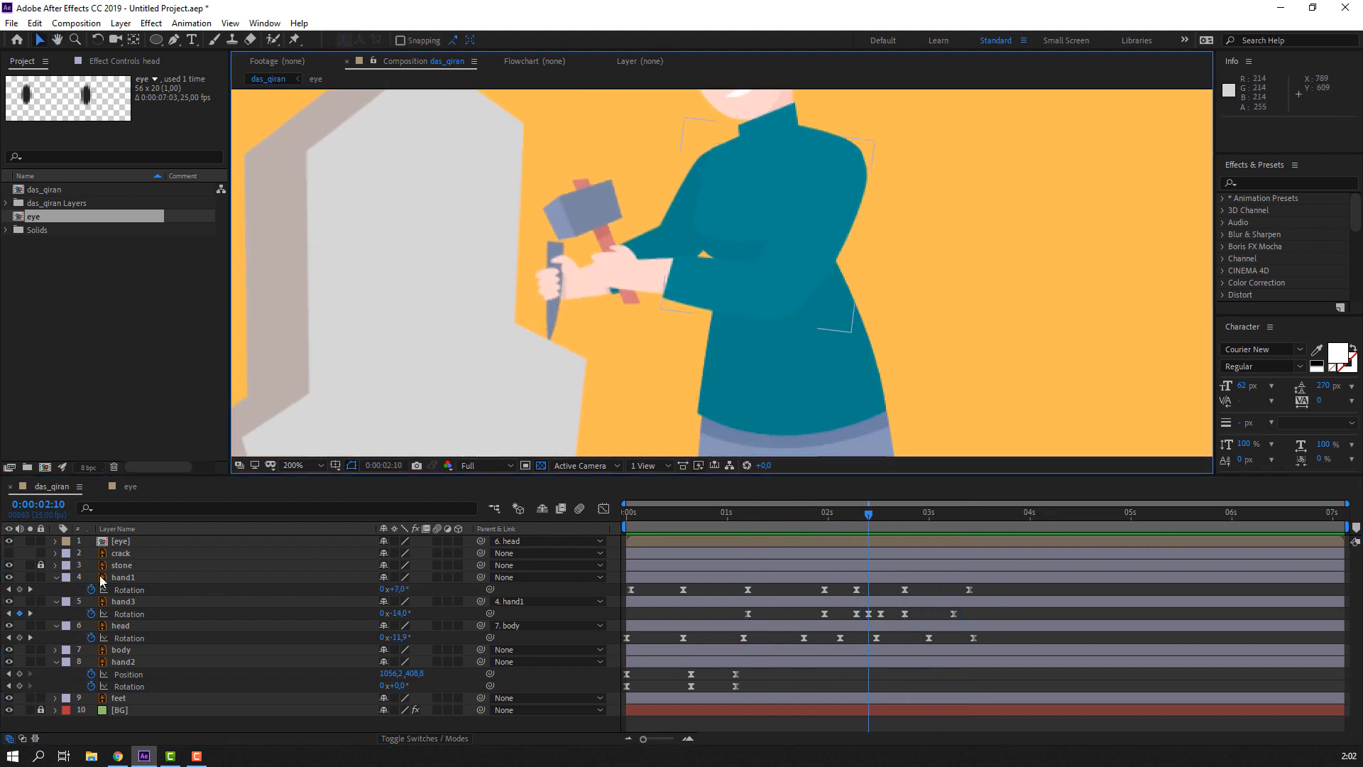
{"action": "left_click", "coordinate": [9, 553]}
{"action": "left_click", "coordinate": [133, 555]}
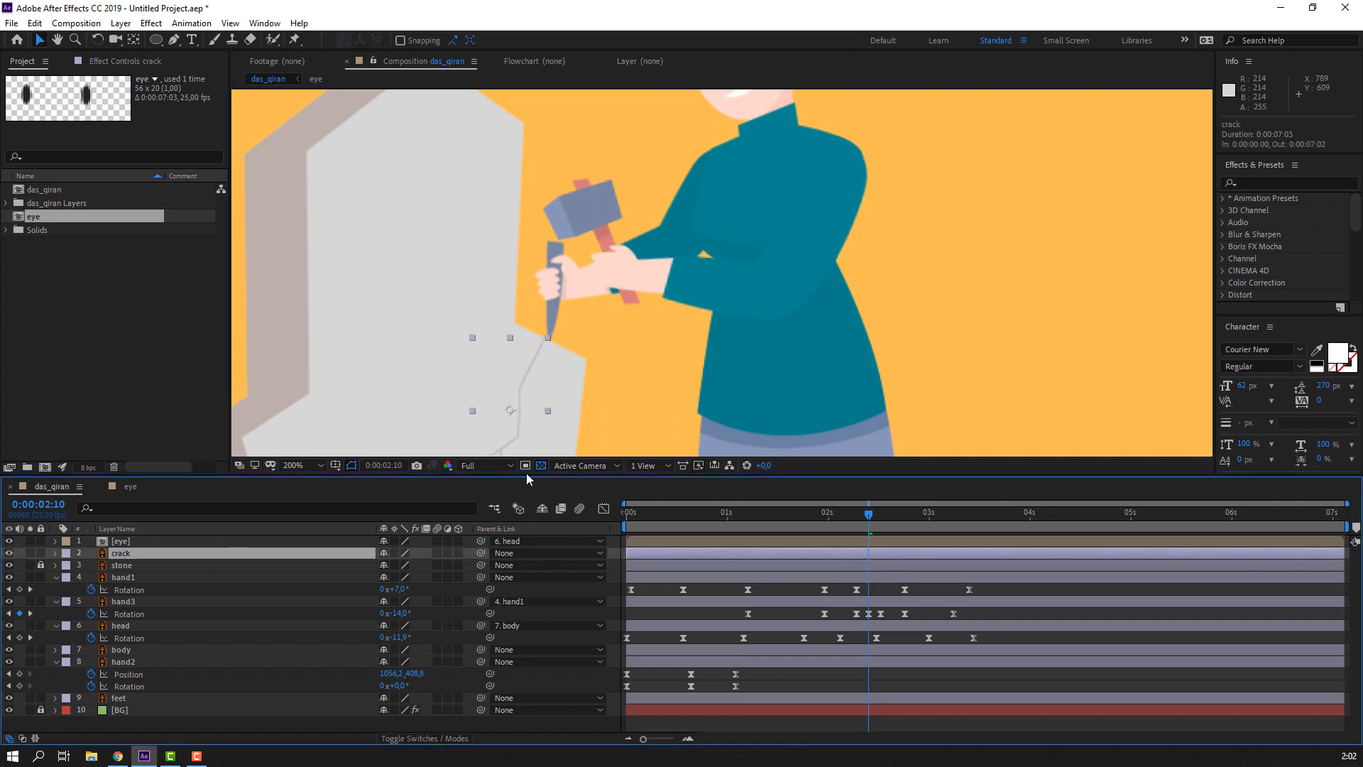
{"action": "left_click_drag", "start_coordinate": [369, 409], "coordinate": [395, 265]}
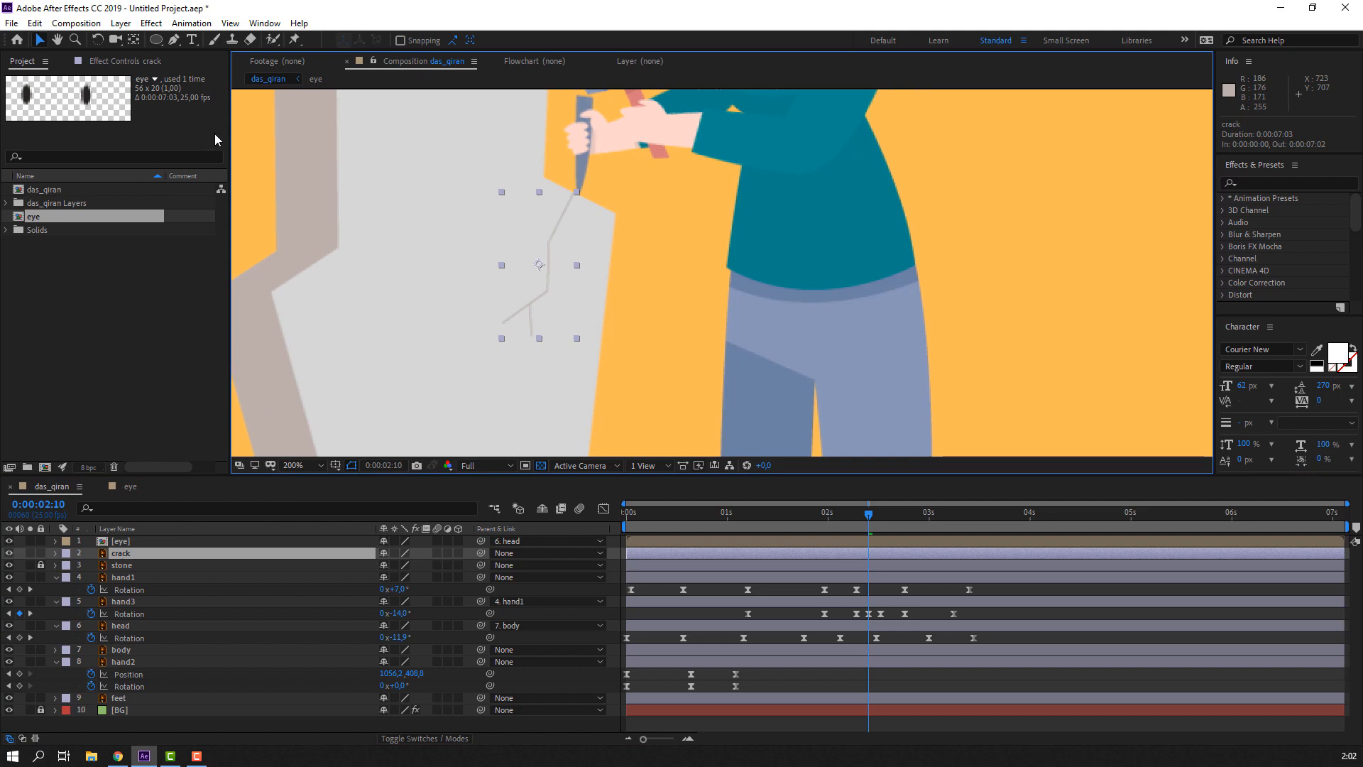
- Trace the main crack line with an open four-point Pen mask and reselect the crack layer for another mask
{"action": "left_click", "coordinate": [175, 40]}
{"action": "scroll", "coordinate": [537, 207], "scroll_direction": "up", "scroll_amount": 1}
{"action": "left_click_drag", "start_coordinate": [422, 169], "coordinate": [540, 193]}
{"action": "left_click", "coordinate": [544, 135]}
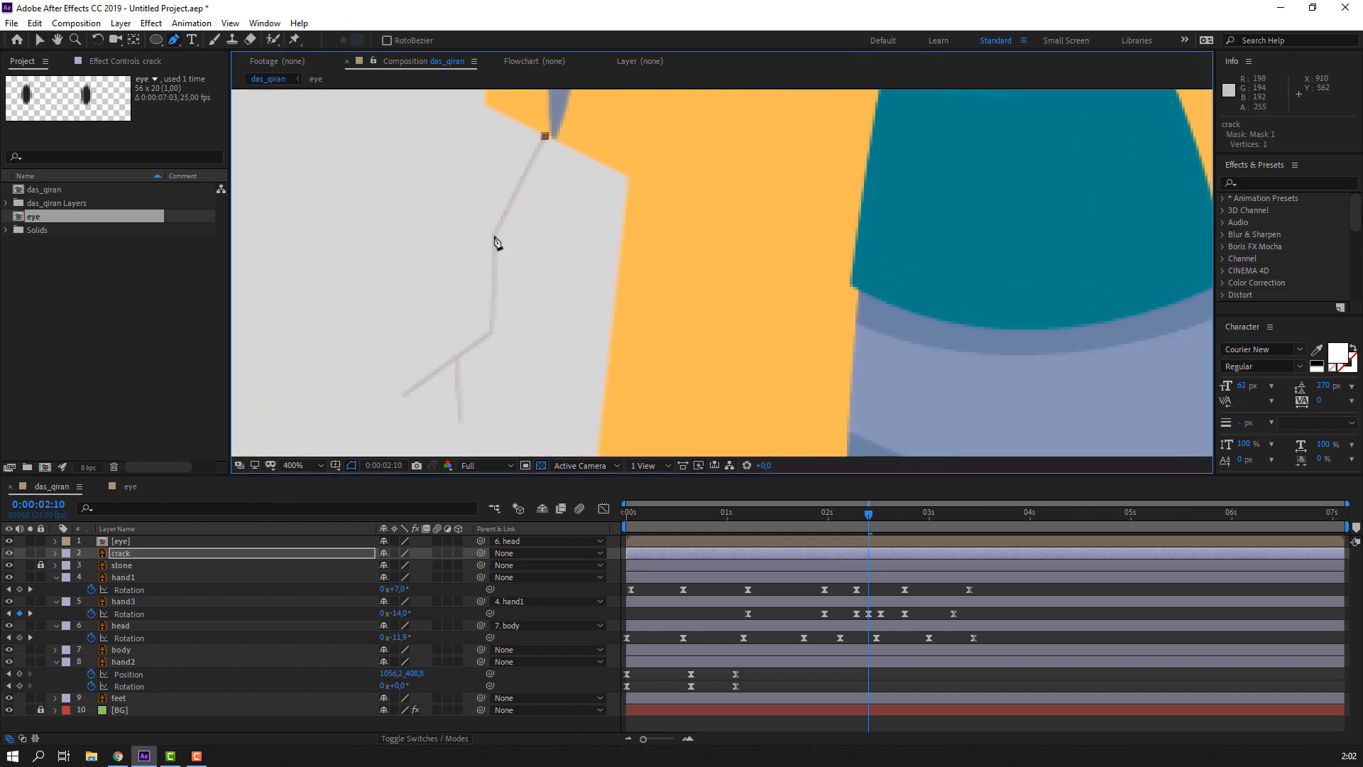
{"action": "left_click", "coordinate": [494, 234]}
{"action": "left_click", "coordinate": [401, 395]}
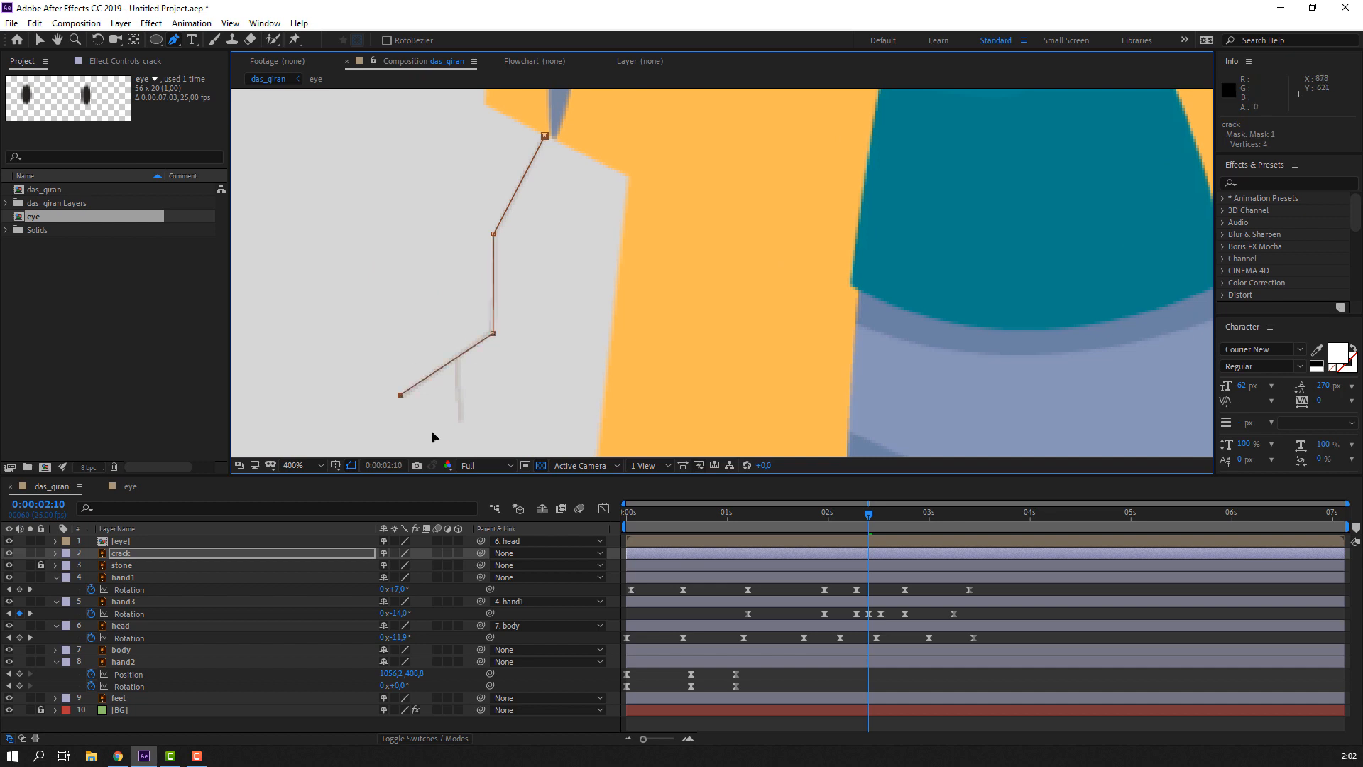
{"action": "left_click", "coordinate": [41, 41]}
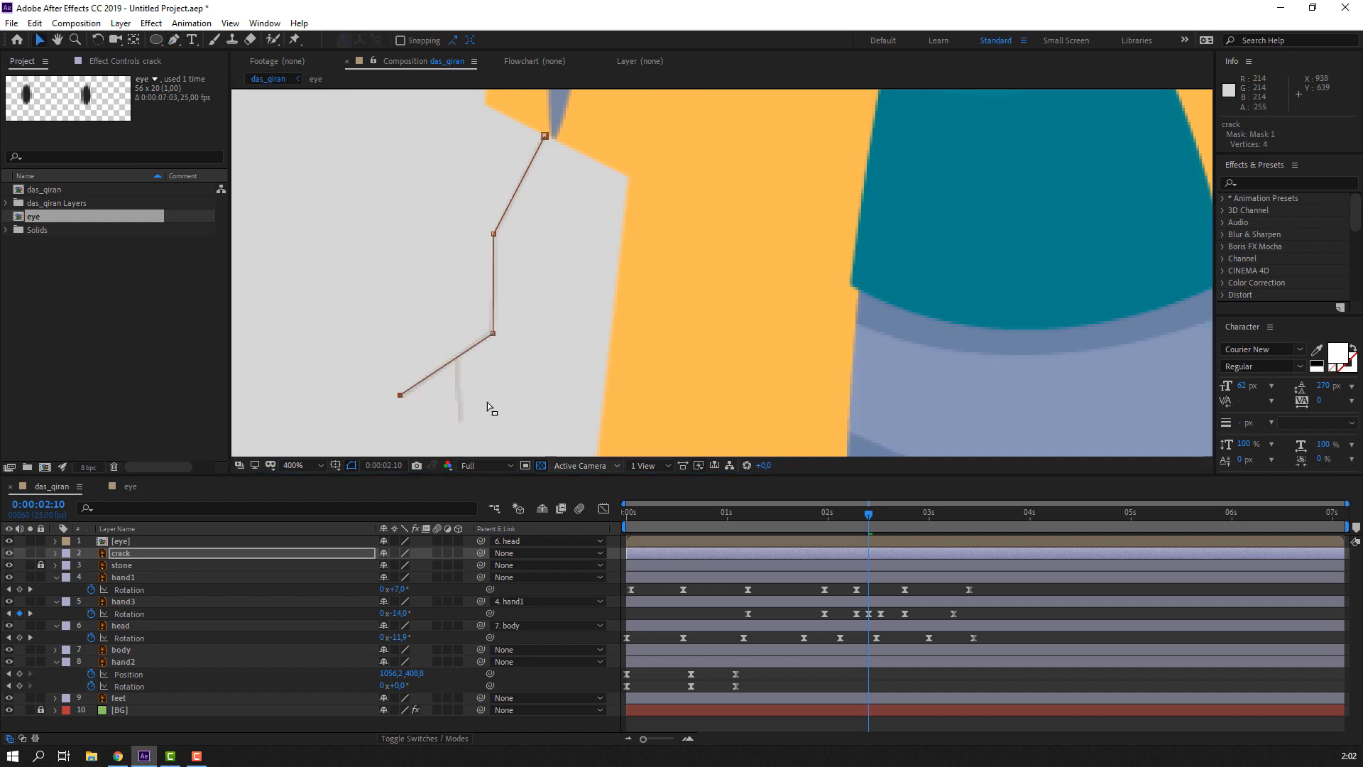
{"action": "left_click", "coordinate": [661, 609]}
{"action": "left_click", "coordinate": [133, 558]}
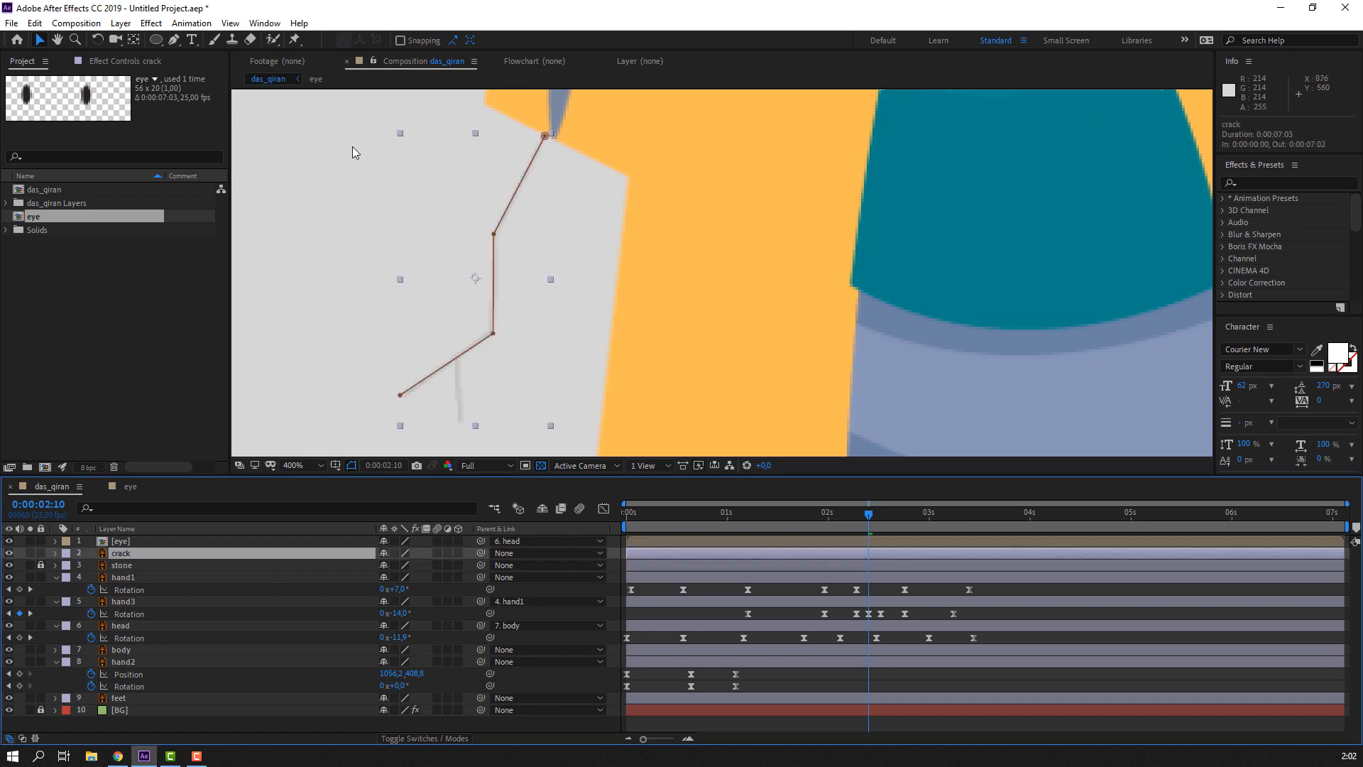
{"action": "left_click", "coordinate": [173, 40]}
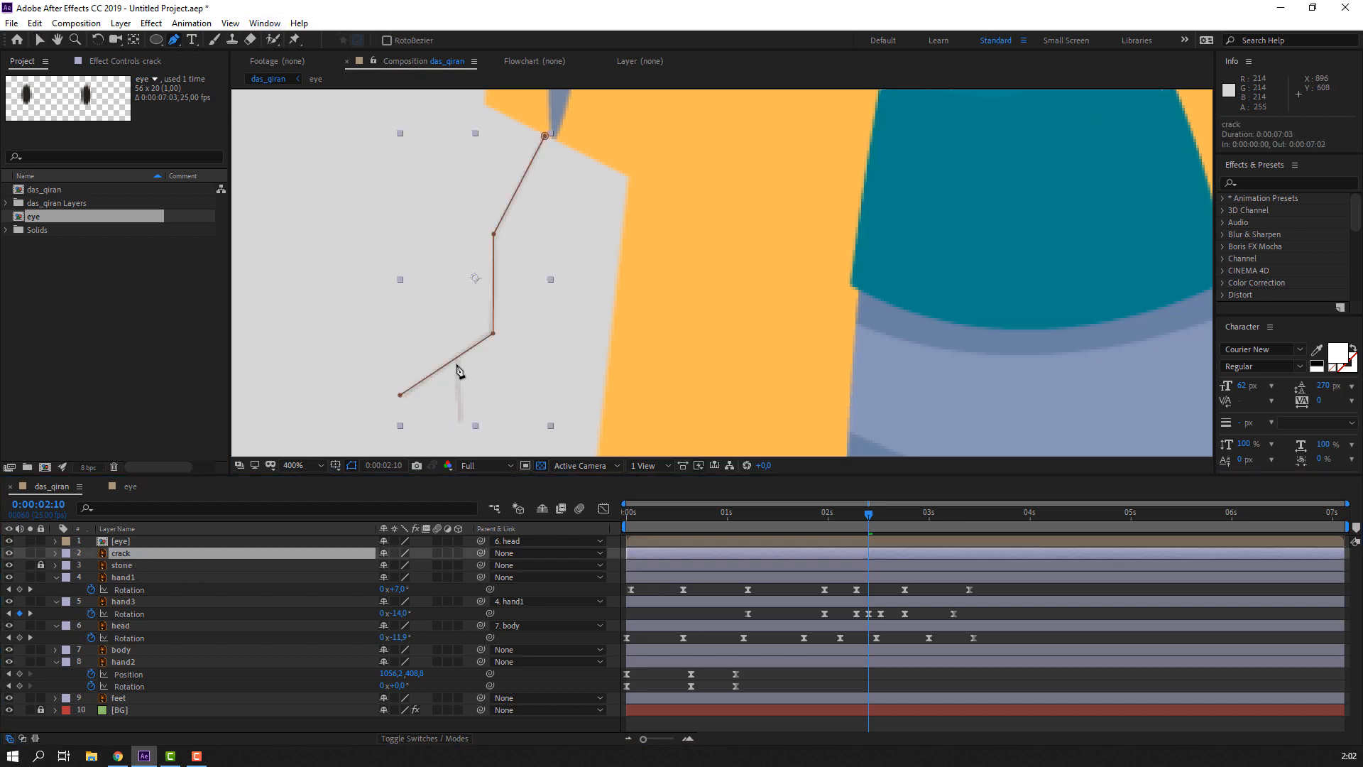
{"action": "left_click", "coordinate": [462, 418]}
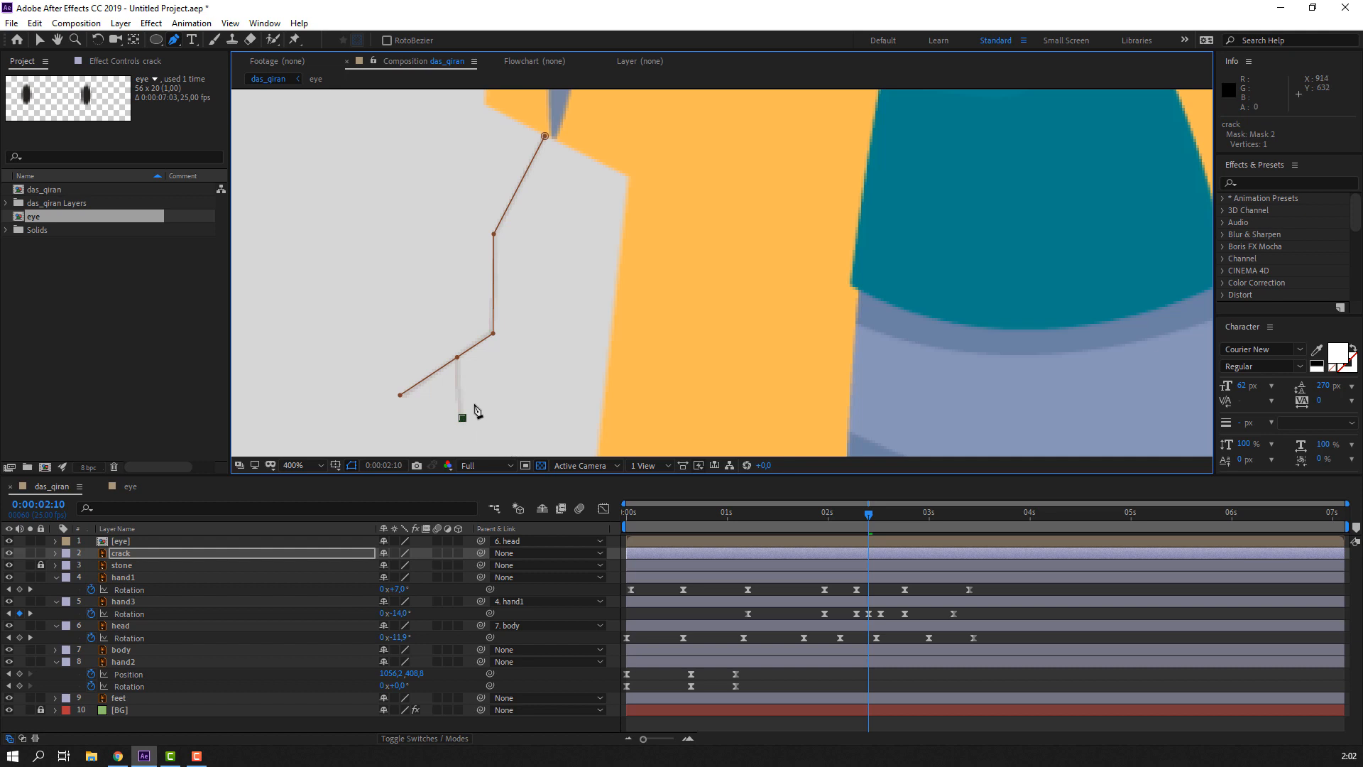
{"action": "key", "text": "ctrl+z"}
{"action": "key", "text": "ctrl+z"}
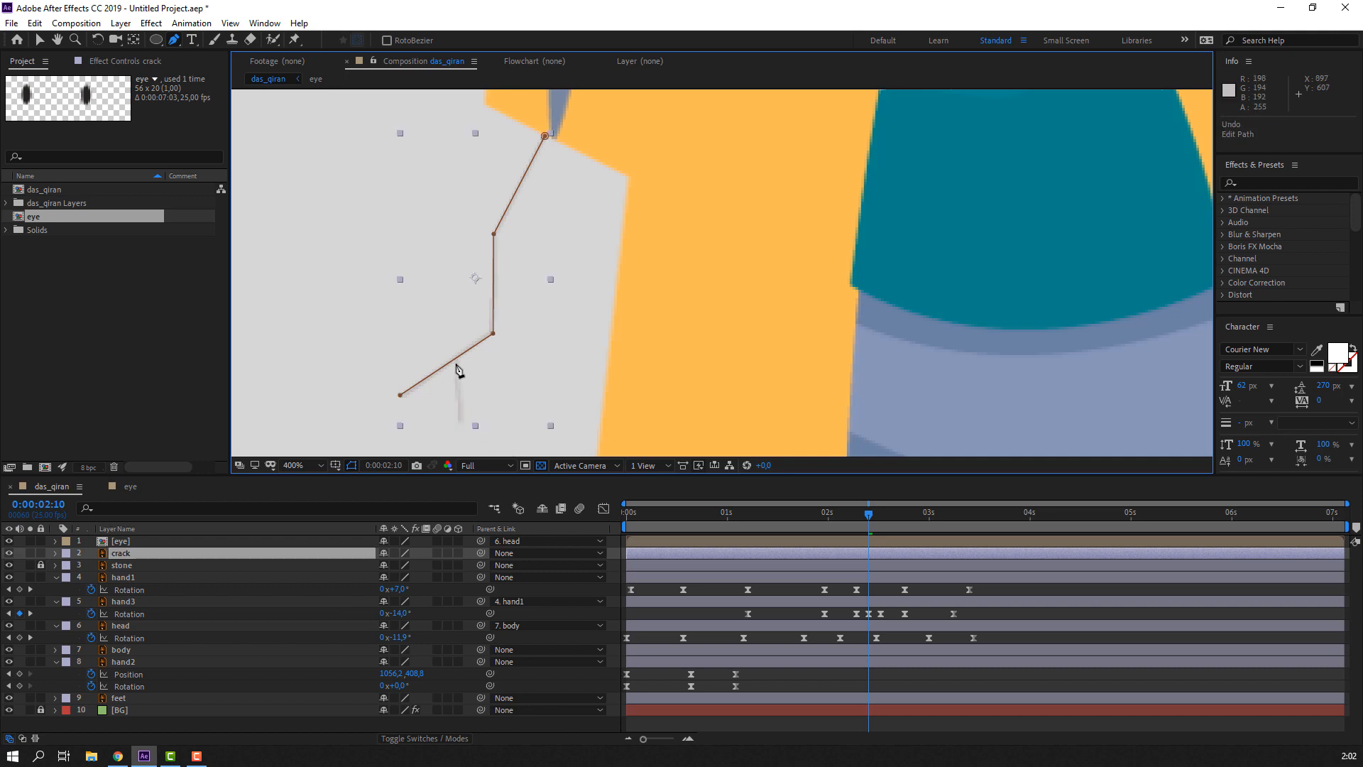
- Draw a second, two-point Pen mask along the crack's short lower branch and select the crack layer
{"action": "left_click", "coordinate": [453, 350]}
{"action": "left_click", "coordinate": [460, 419]}
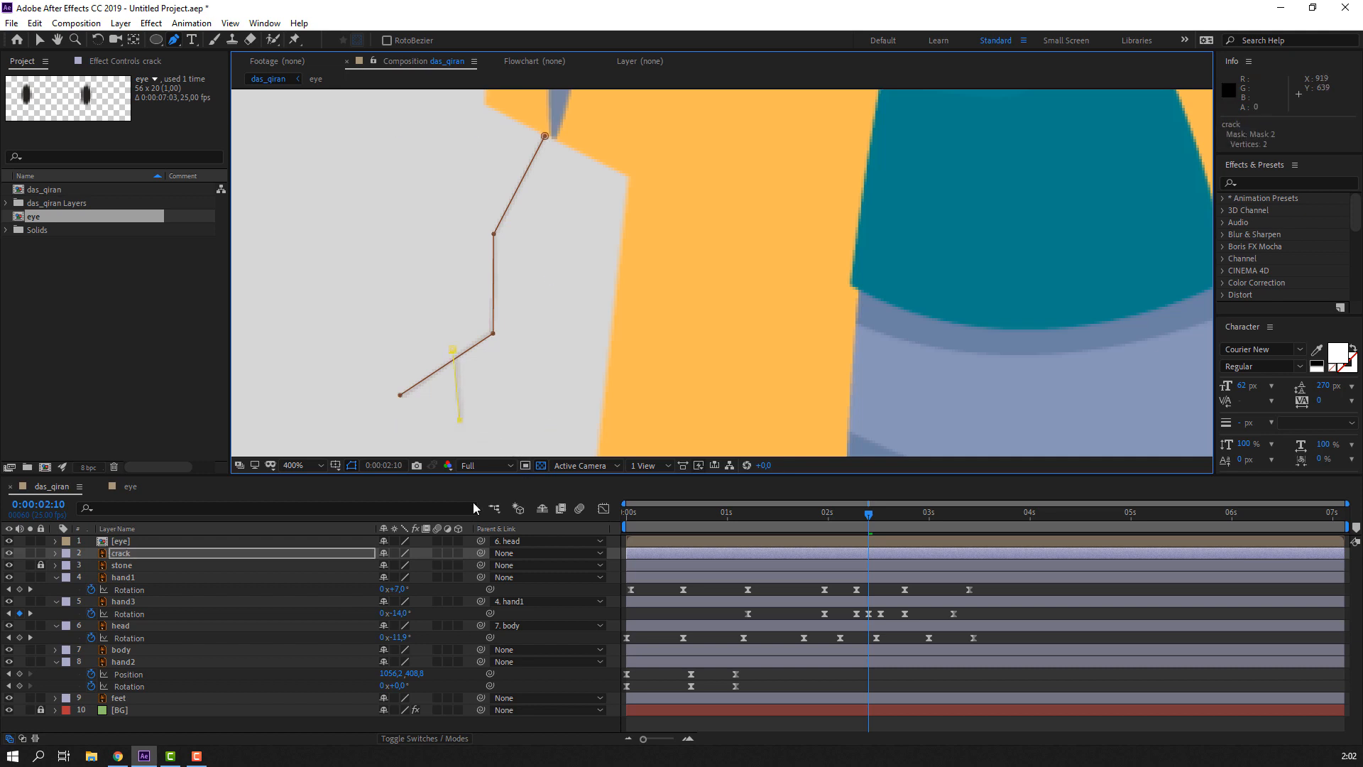
{"action": "left_click", "coordinate": [122, 557]}
{"action": "key", "text": "v"}
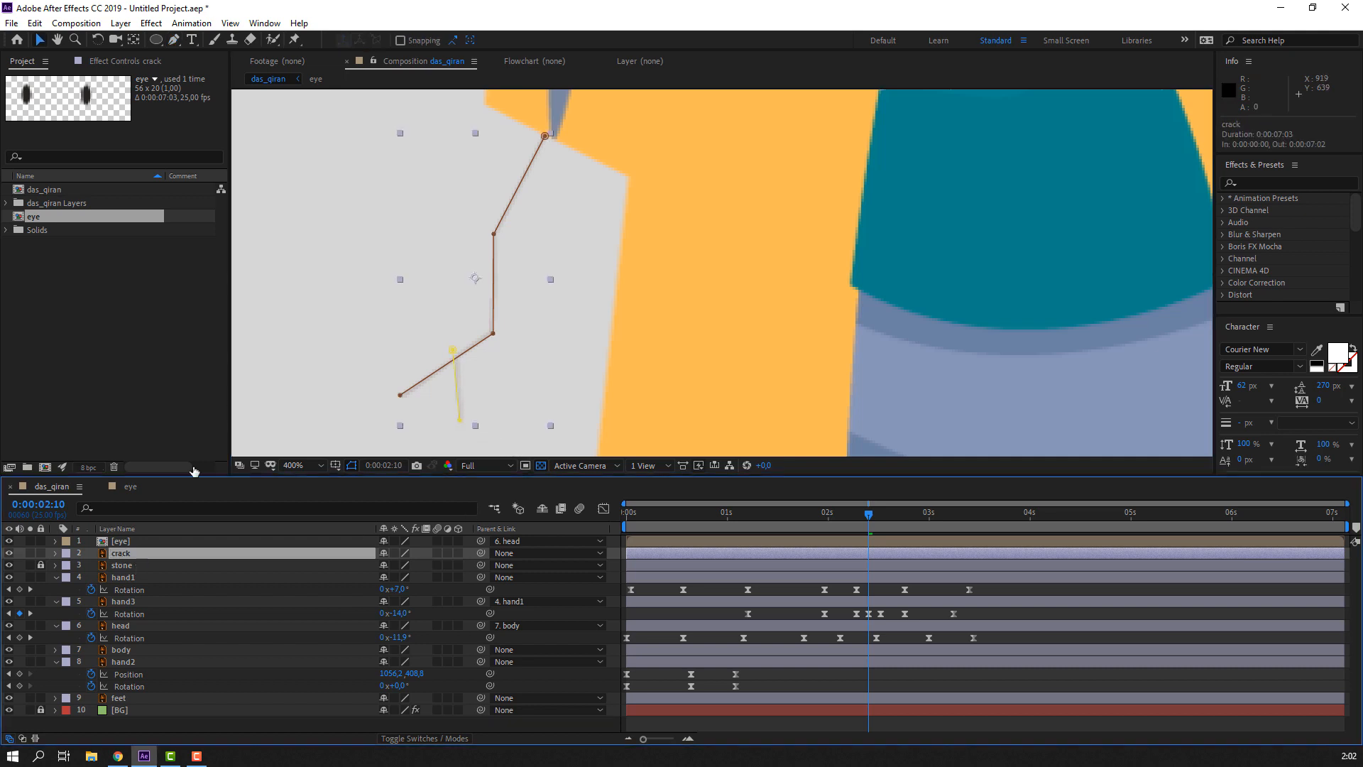
- Search the effects for "stroke" and apply the Generate Stroke effect to the crack layer
{"action": "left_click", "coordinate": [1245, 183]}
{"action": "type", "text": "s"}
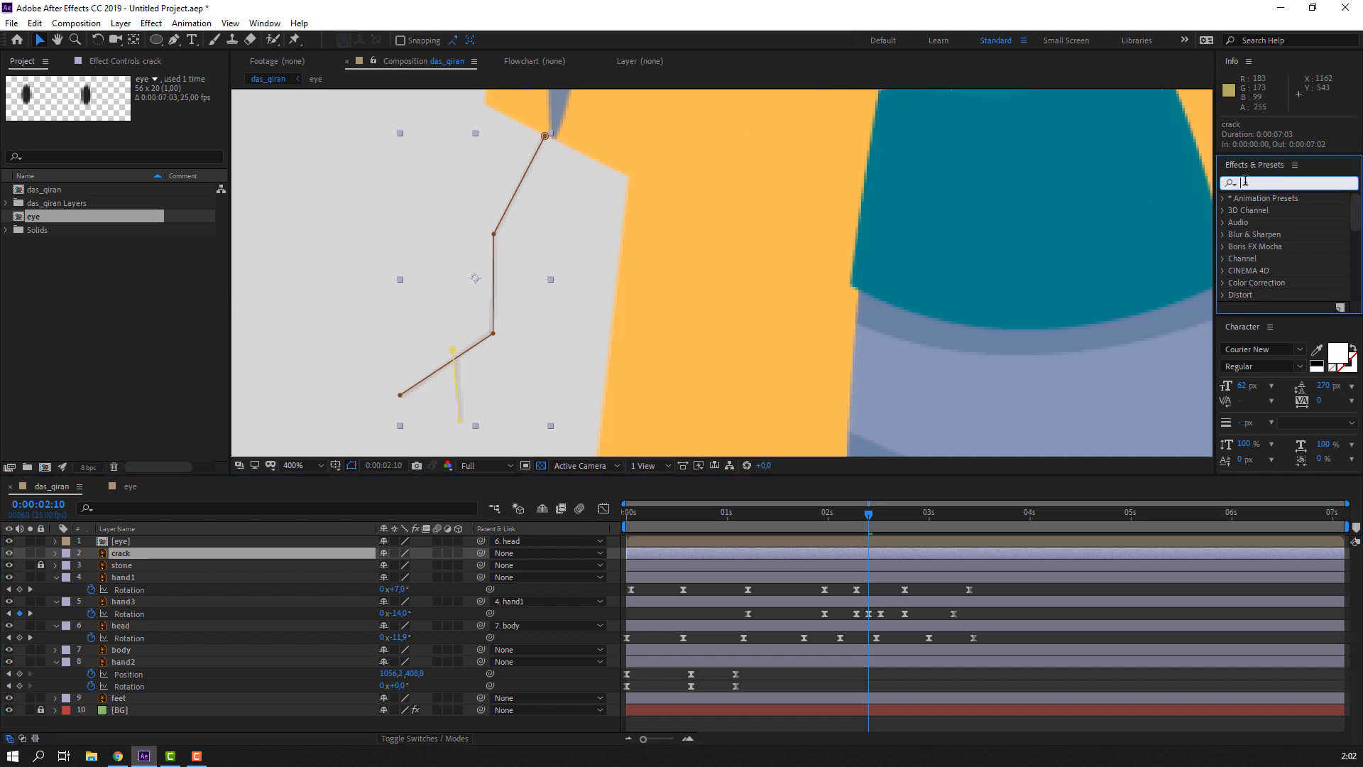
{"action": "type", "text": "troke"}
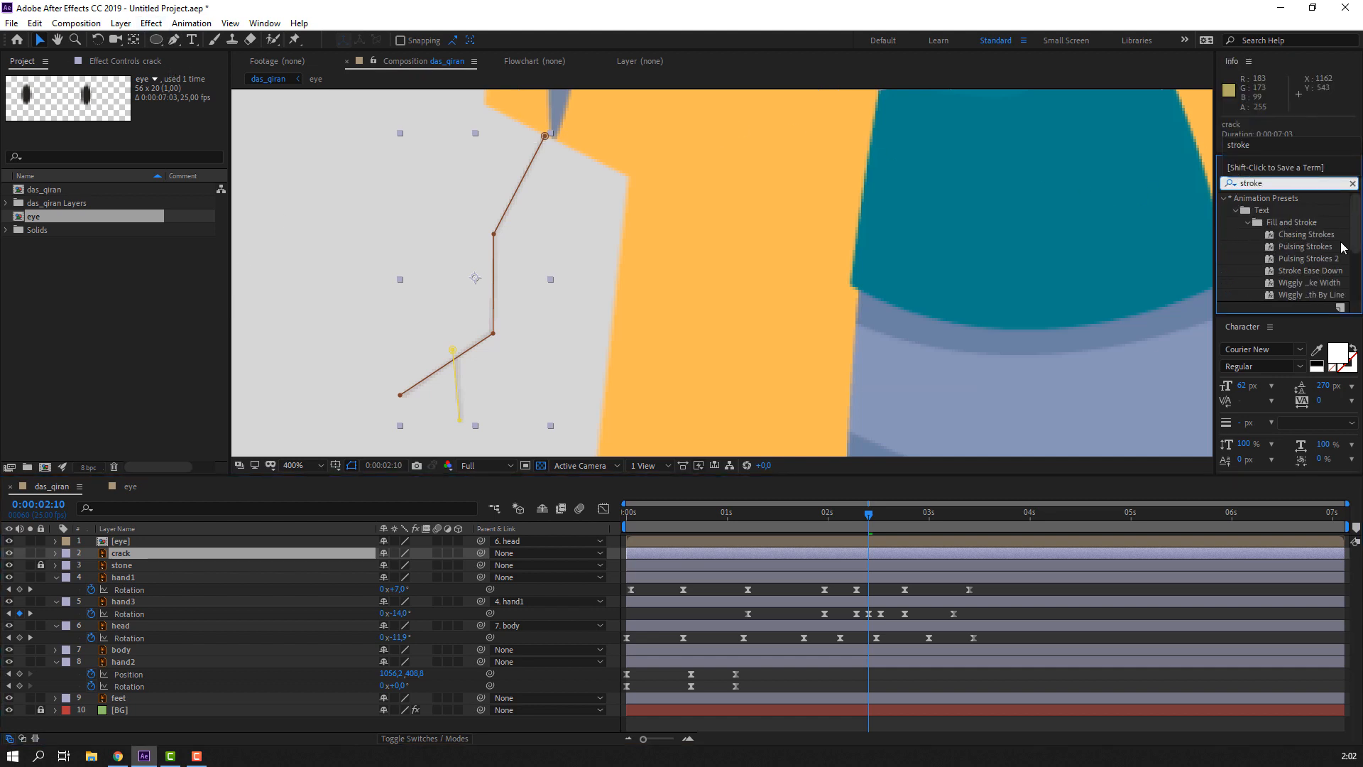
{"action": "scroll", "coordinate": [1342, 246], "scroll_direction": "down", "scroll_amount": 3}
{"action": "mouse_move", "coordinate": [1265, 271]}
{"action": "left_mouse_down"}
{"action": "mouse_move", "coordinate": [943, 465]}
{"action": "mouse_move", "coordinate": [253, 588]}
{"action": "mouse_move", "coordinate": [149, 553]}
{"action": "left_mouse_up"}
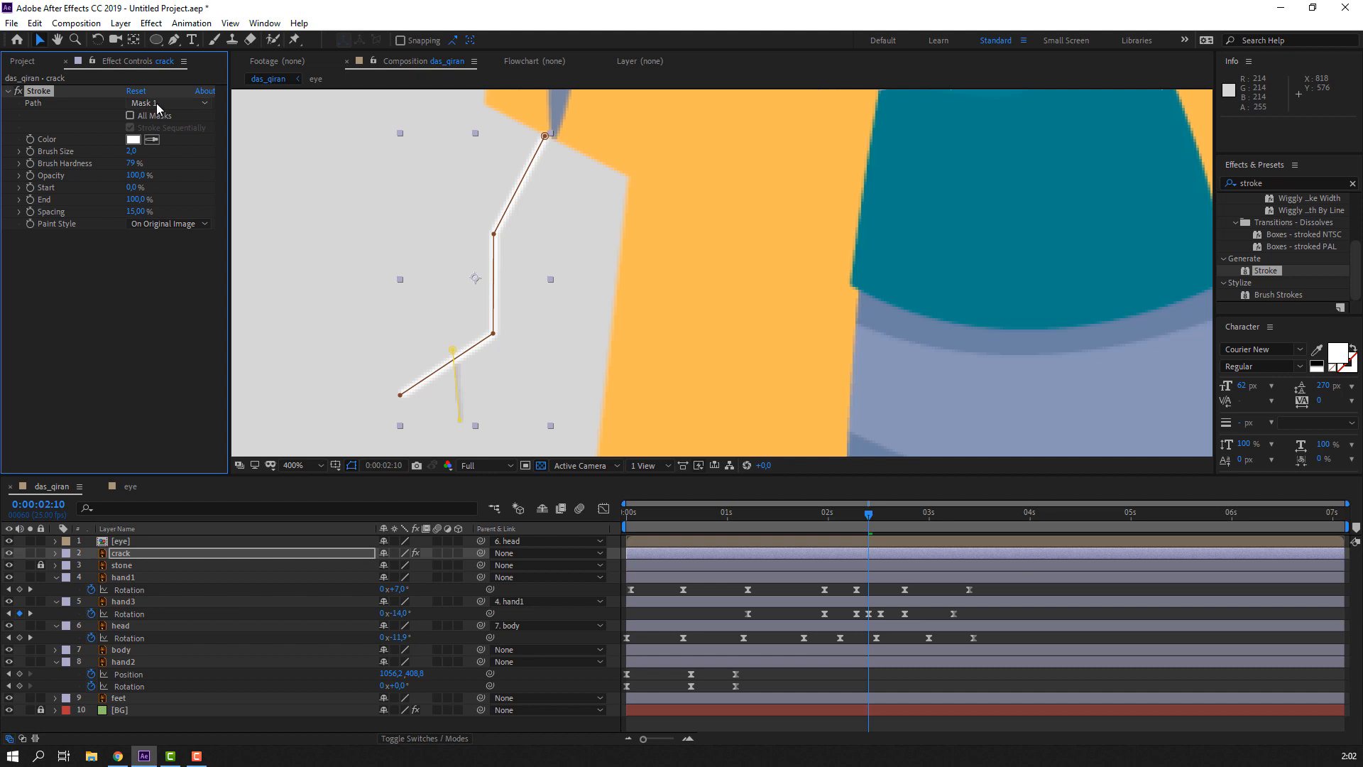
- Apply the Stroke effect to all masks and set its Paint Style to Reveal Original Image
{"action": "left_click", "coordinate": [130, 114]}
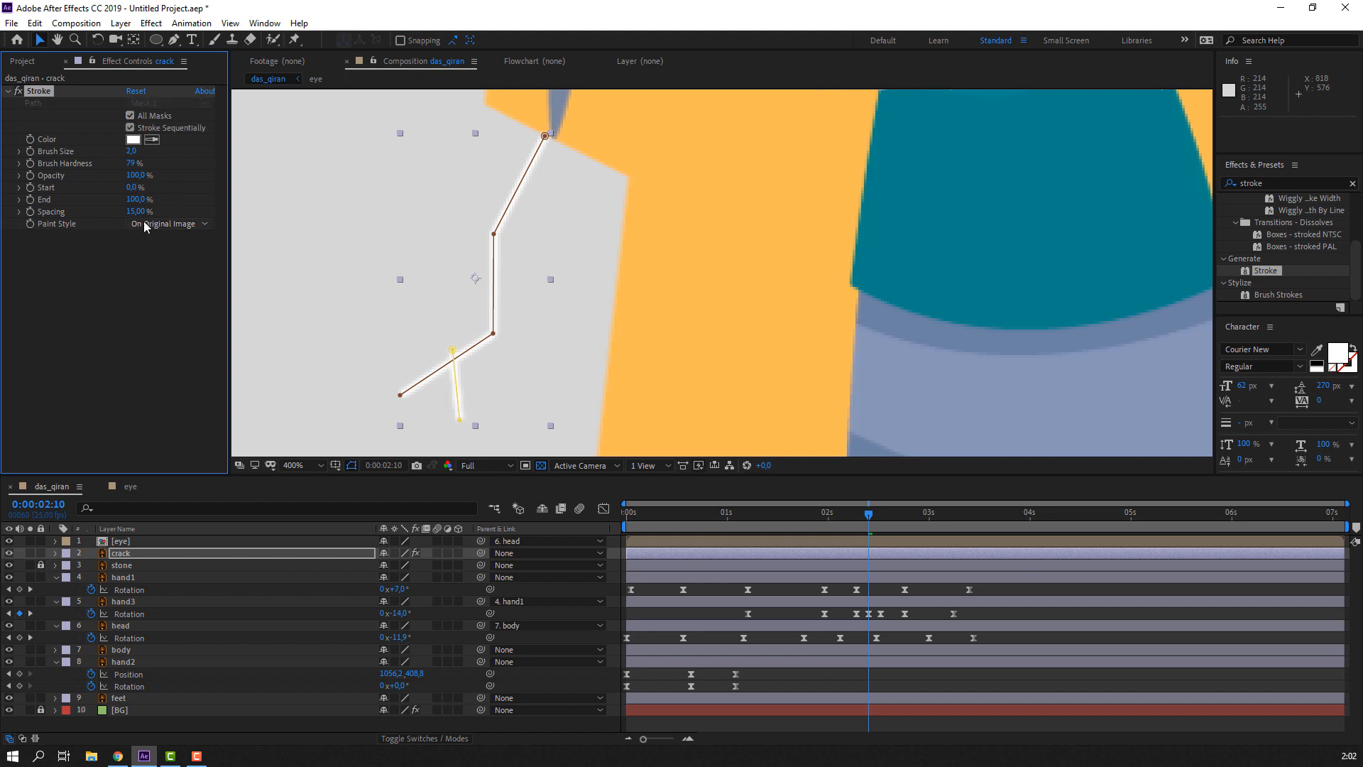
{"action": "left_click_drag", "start_coordinate": [133, 212], "coordinate": [134, 211]}
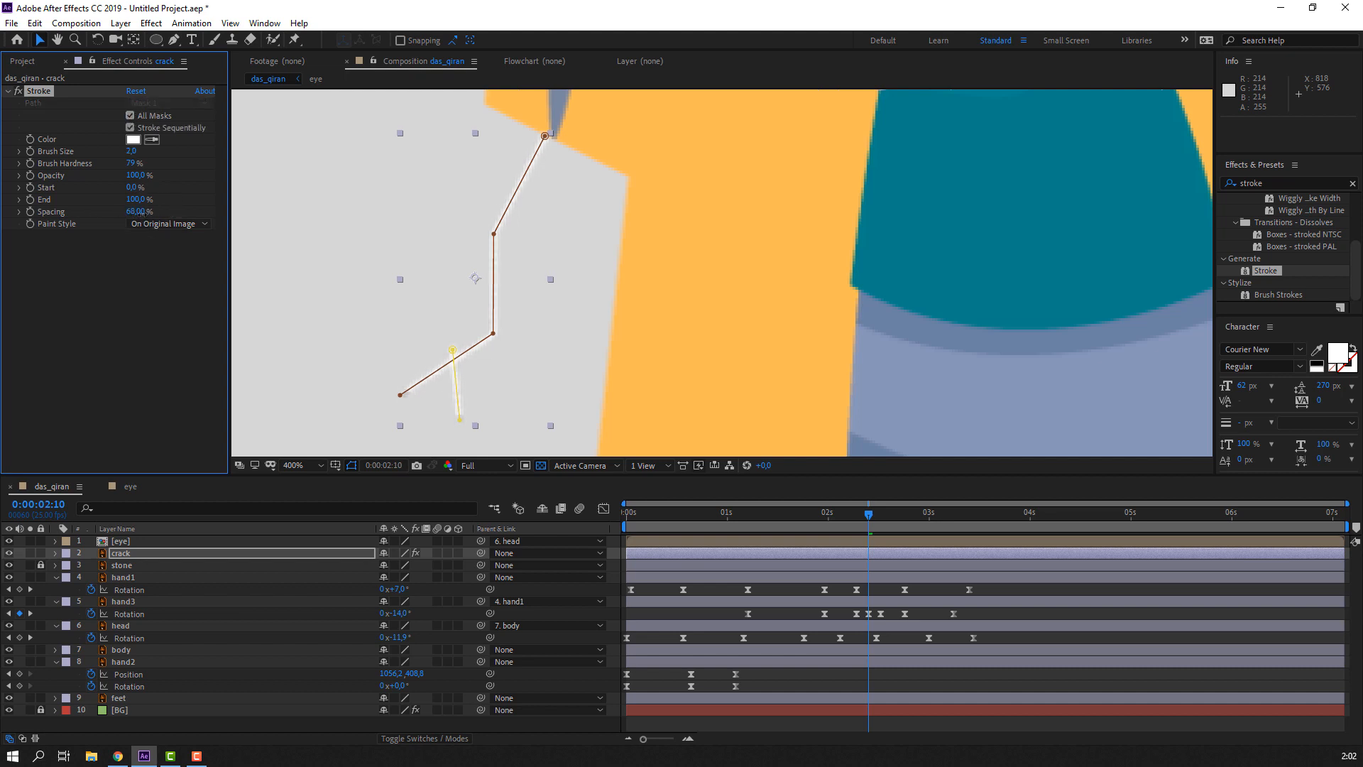
{"action": "key", "text": "ctrl+z"}
{"action": "left_click", "coordinate": [147, 224]}
{"action": "left_click", "coordinate": [161, 272]}
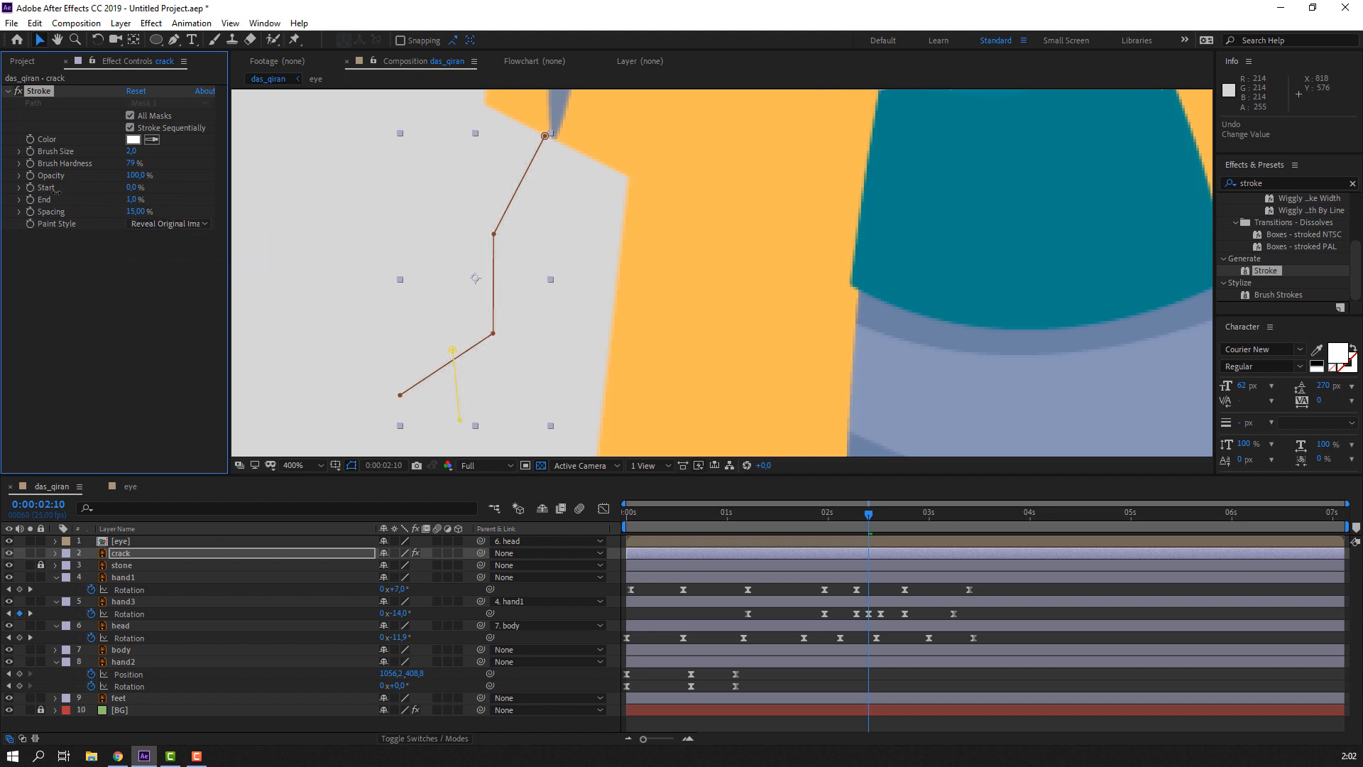
- Hide the mask outlines in the composition view and test the Stroke's End and Brush Size on the crack
{"action": "left_click_drag", "start_coordinate": [56, 192], "coordinate": [116, 193]}
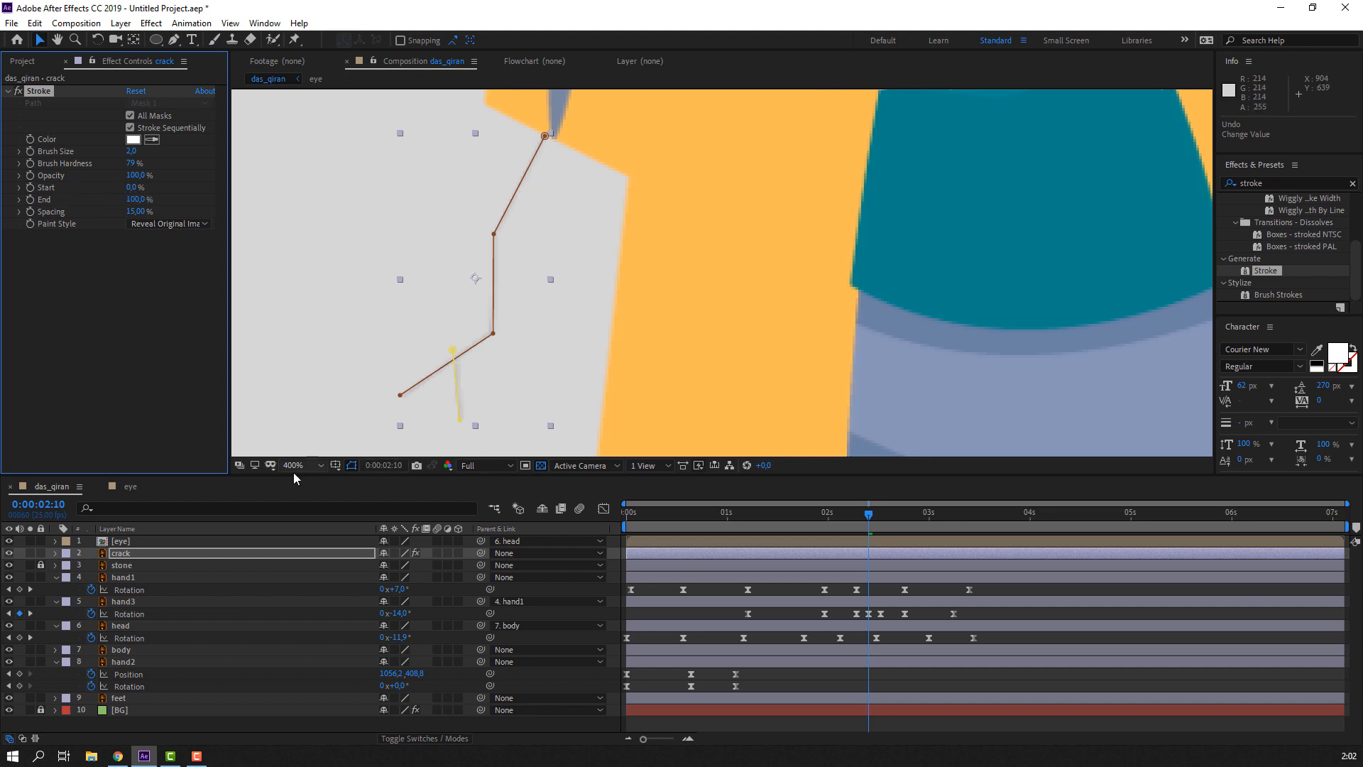
{"action": "left_click", "coordinate": [352, 466]}
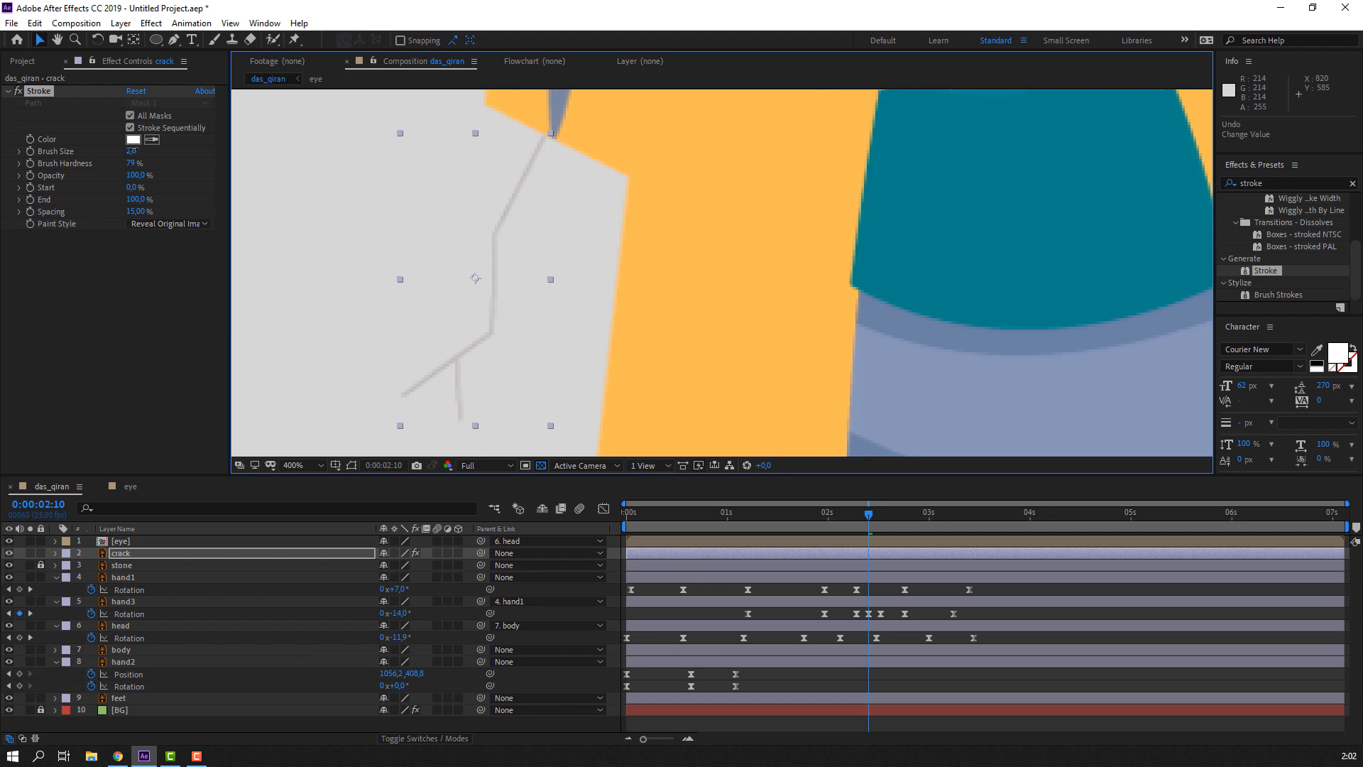
{"action": "mouse_move", "coordinate": [132, 151]}
{"action": "left_mouse_down"}
{"action": "mouse_move", "coordinate": [147, 153]}
{"action": "mouse_move", "coordinate": [62, 163]}
{"action": "mouse_move", "coordinate": [87, 163]}
{"action": "left_mouse_up"}
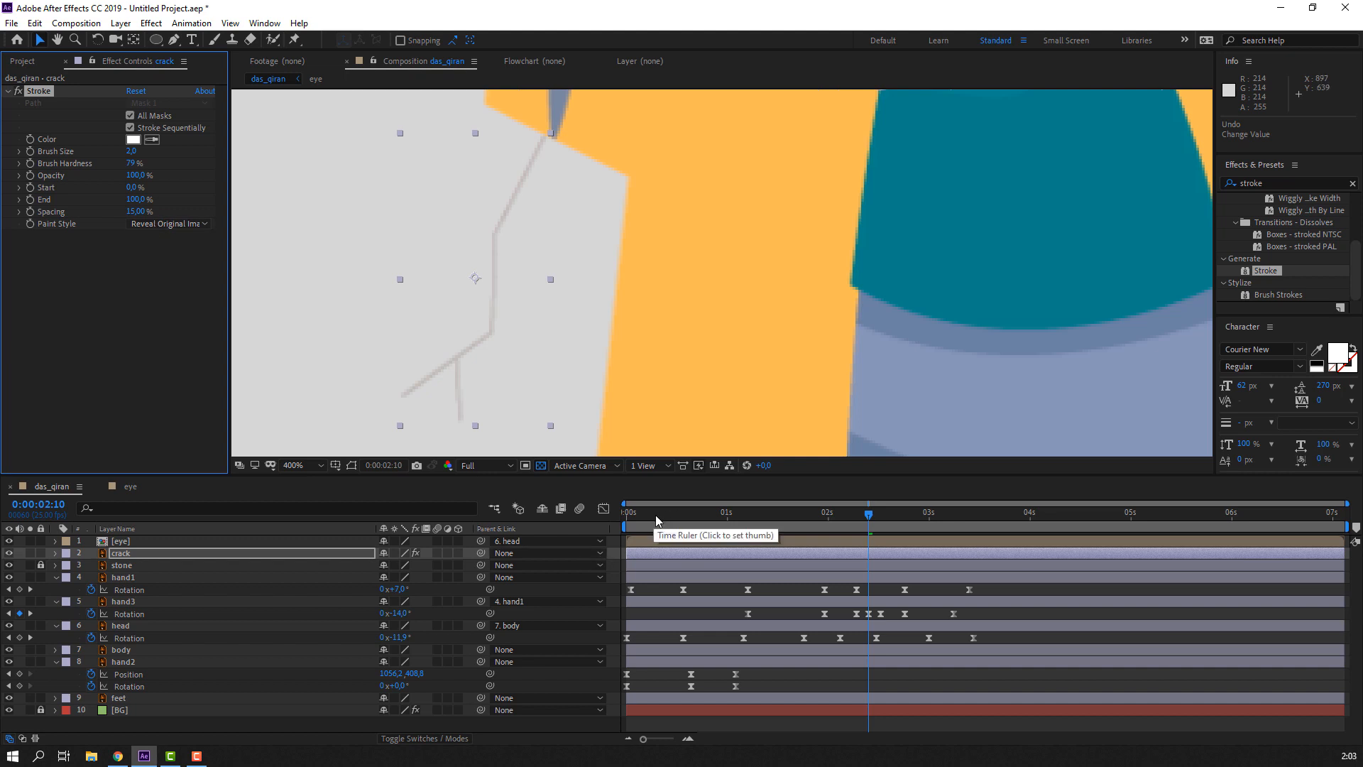
- Shift the crack layer so it starts at the hammer strike at 0:00:02:08
{"action": "key", "text": "Home"}
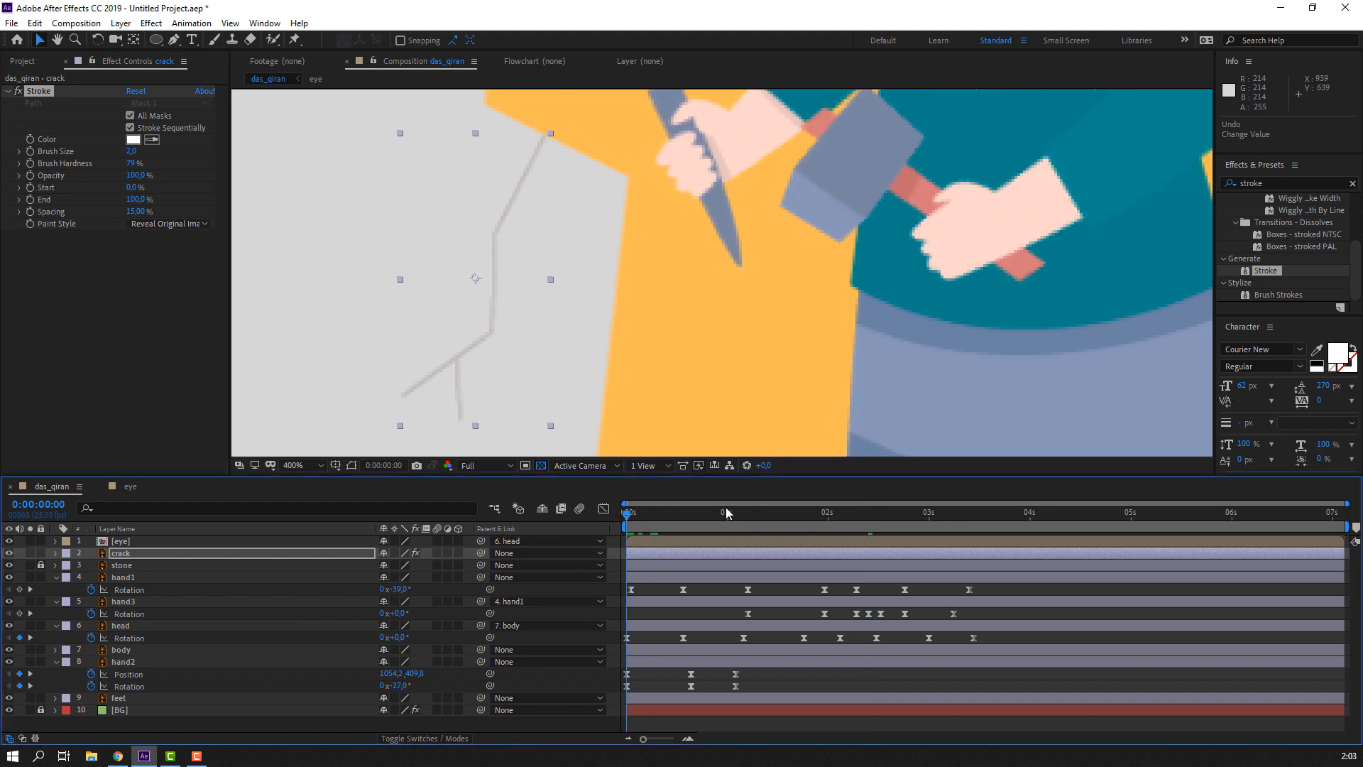
{"action": "left_click_drag", "start_coordinate": [636, 516], "coordinate": [864, 515]}
{"action": "scroll", "coordinate": [722, 343], "scroll_direction": "down", "scroll_amount": 2}
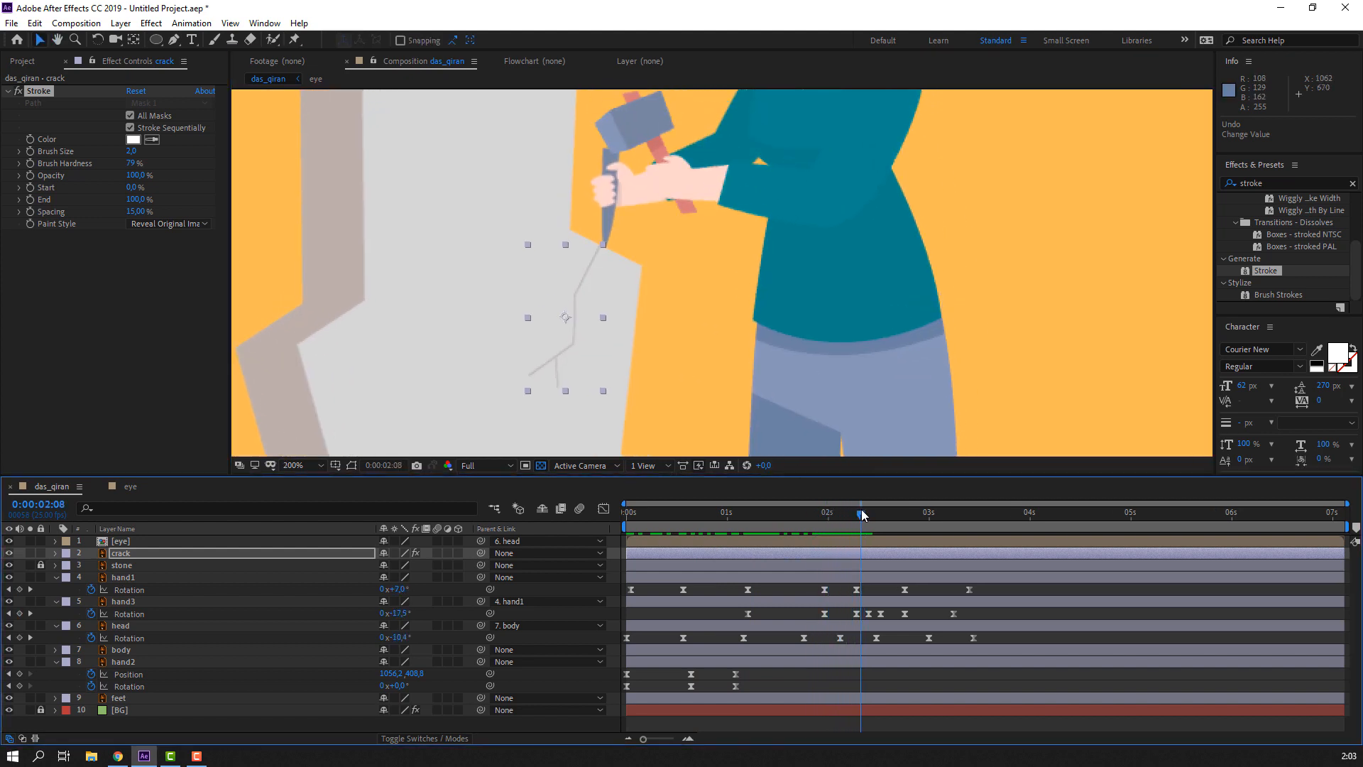
{"action": "left_click_drag", "start_coordinate": [779, 555], "coordinate": [873, 557]}
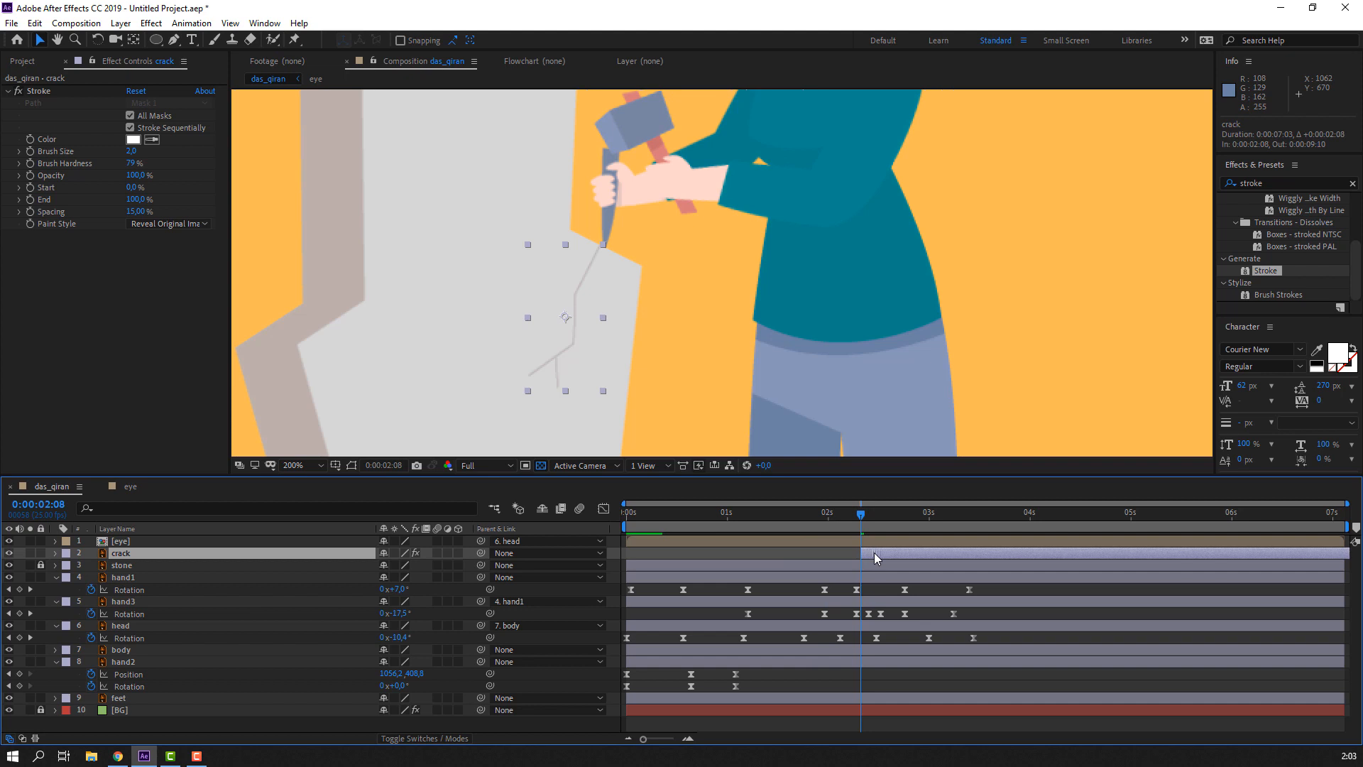
- Keyframe the Stroke's End from 0% at 0:00:02:08 to 100% at 0:00:03:07
{"action": "left_click_drag", "start_coordinate": [131, 198], "coordinate": [13, 197]}
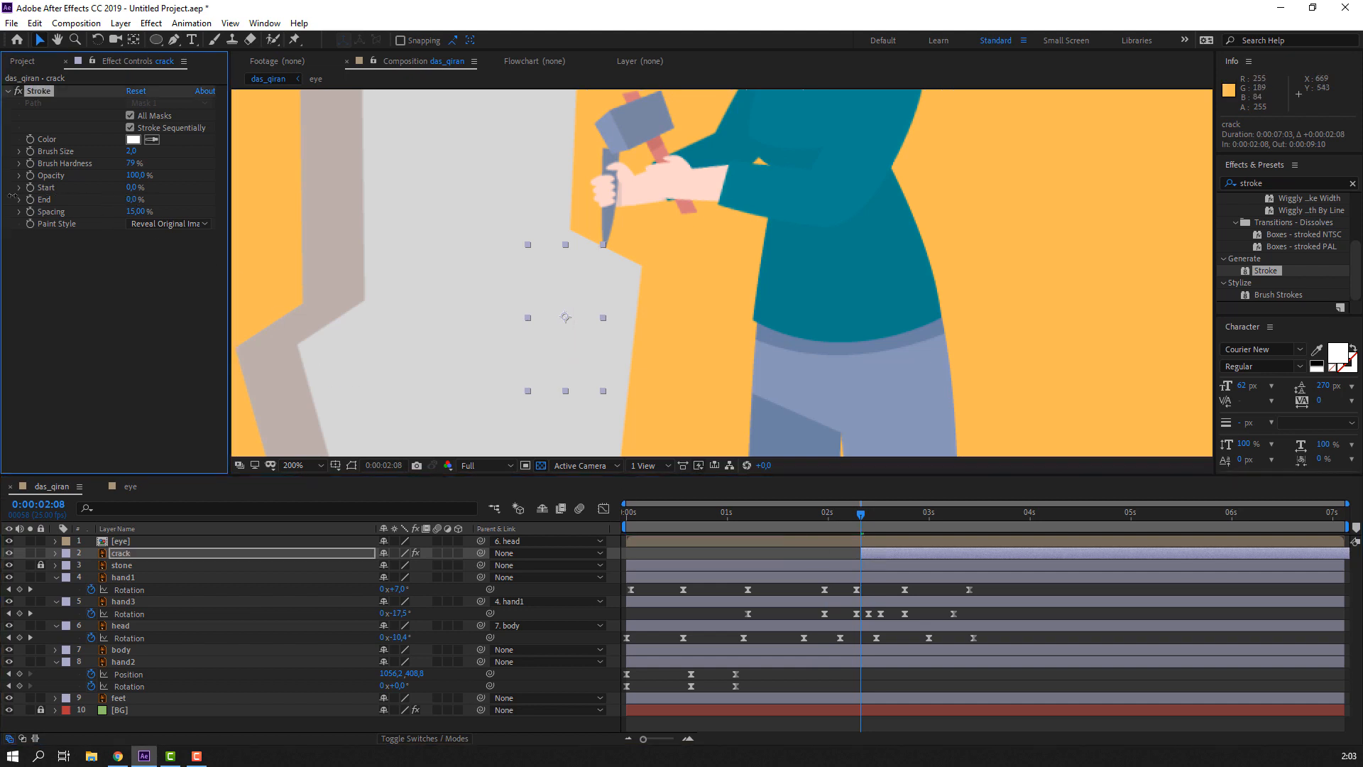
{"action": "left_click", "coordinate": [31, 200]}
{"action": "left_click_drag", "start_coordinate": [867, 519], "coordinate": [959, 519]}
{"action": "left_click_drag", "start_coordinate": [129, 201], "coordinate": [286, 196]}
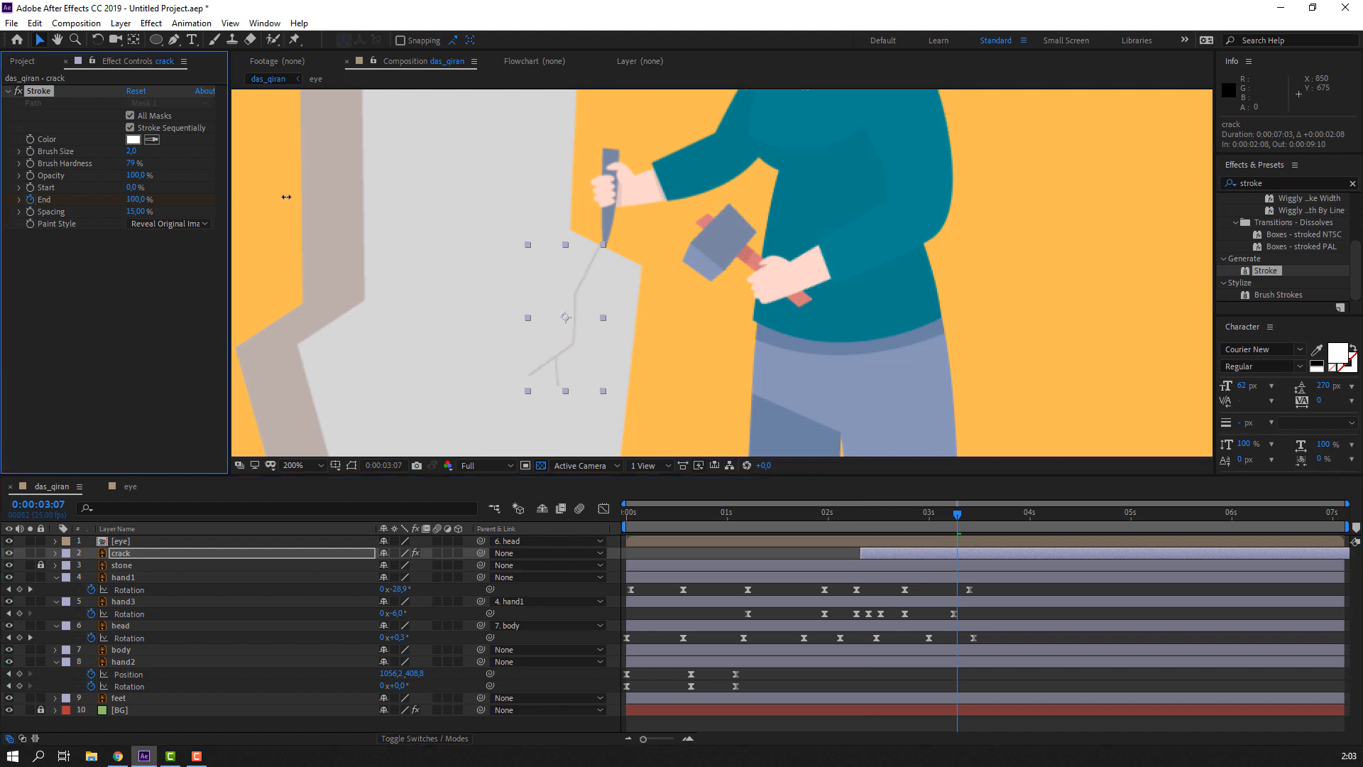
- Move the crack's last End keyframe to 0:00:03:19, apply Easy Ease to both End keyframes and preview the reveal
{"action": "key", "text": "space"}
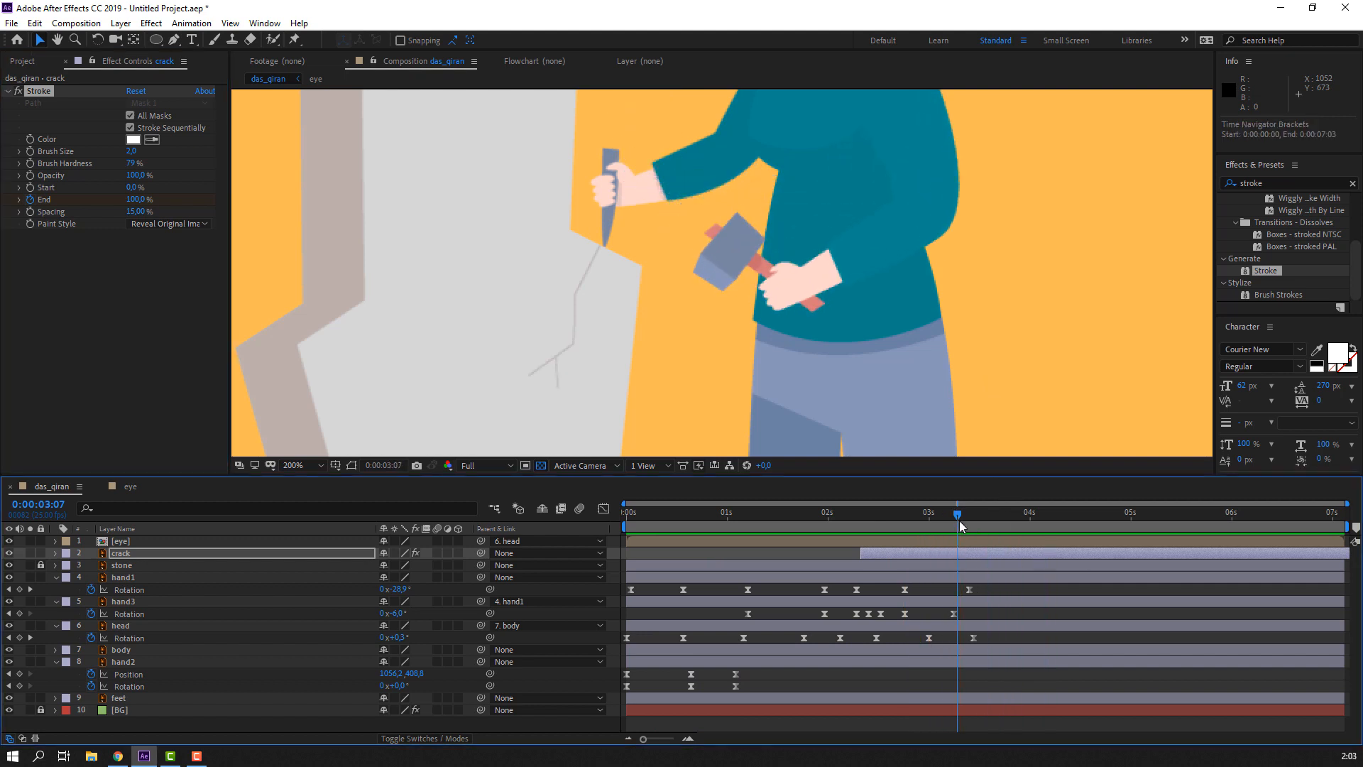
{"action": "key", "text": "space"}
{"action": "key", "text": "u"}
{"action": "left_click_drag", "start_coordinate": [956, 578], "coordinate": [1005, 578]}
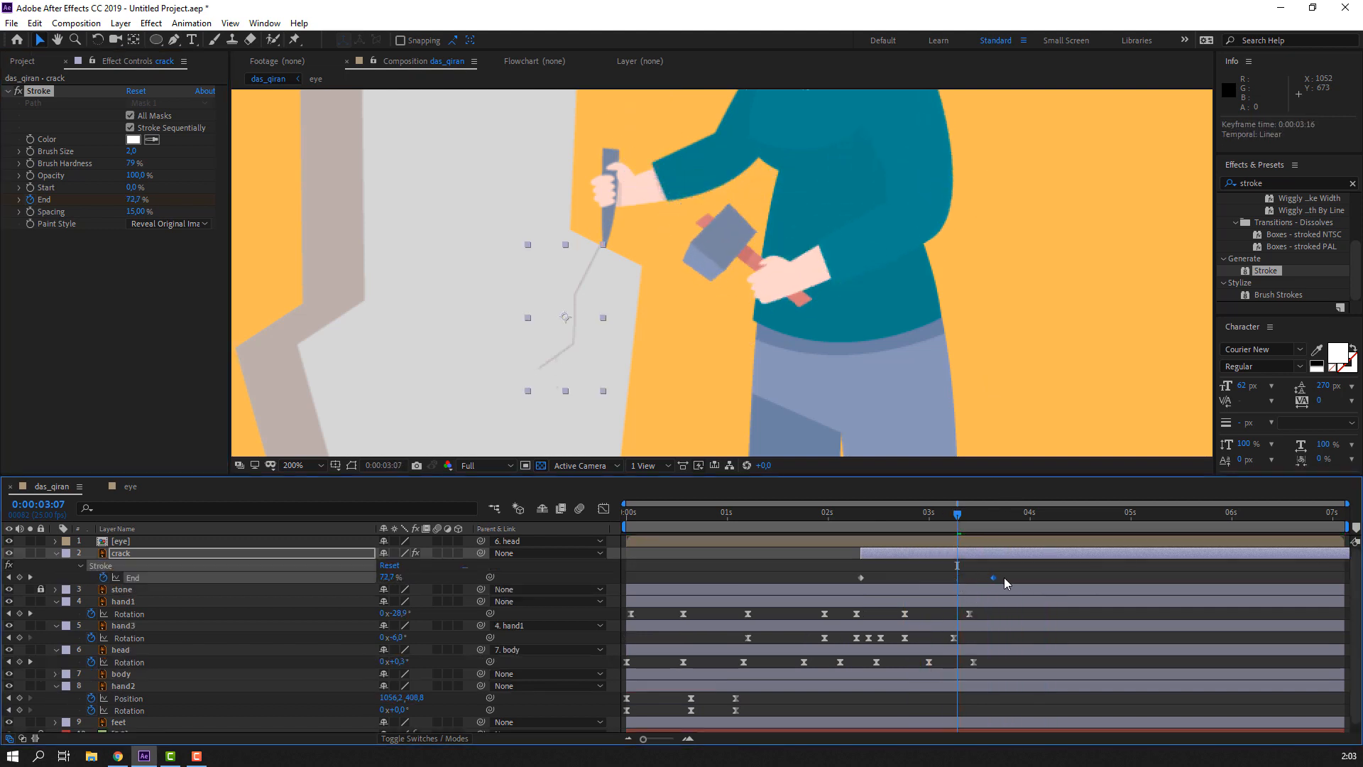
{"action": "right_click", "coordinate": [862, 578]}
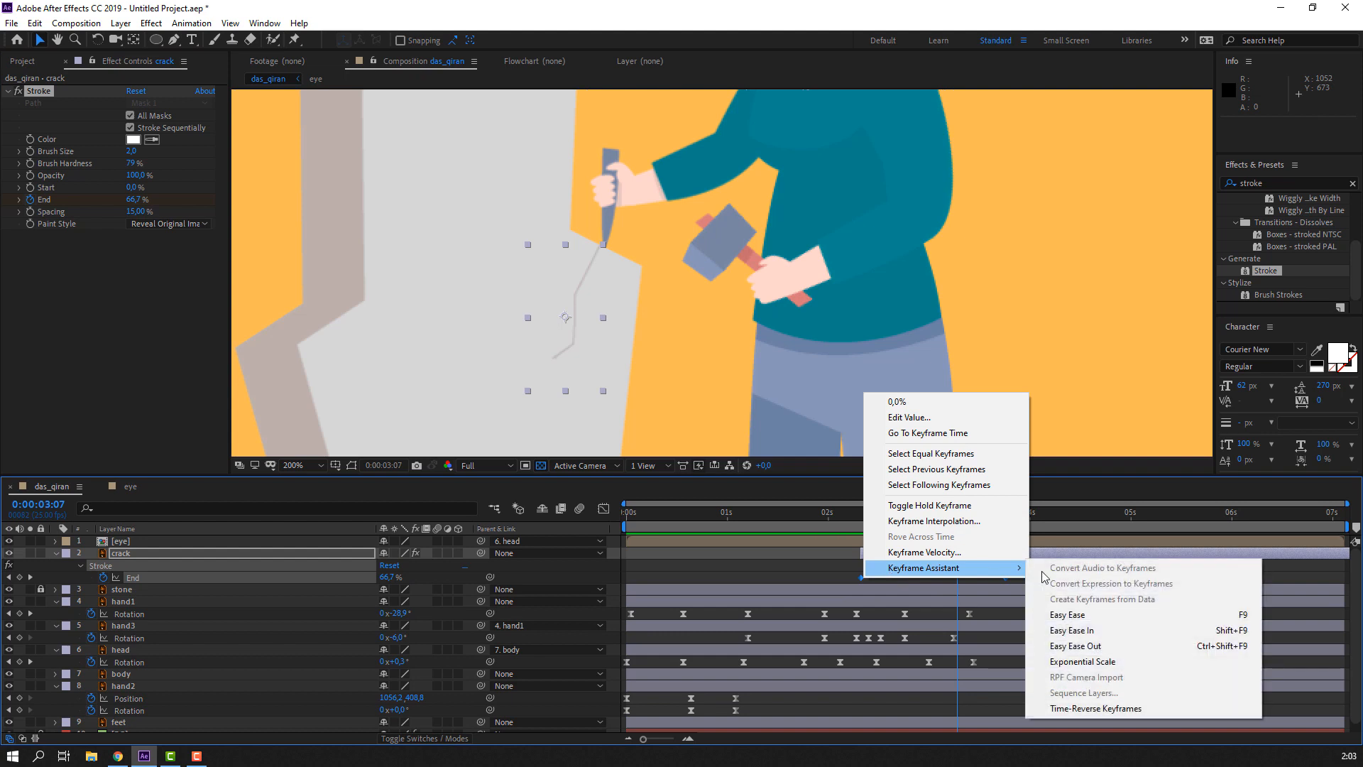
{"action": "left_click", "coordinate": [1065, 603]}
{"action": "key", "text": "space"}
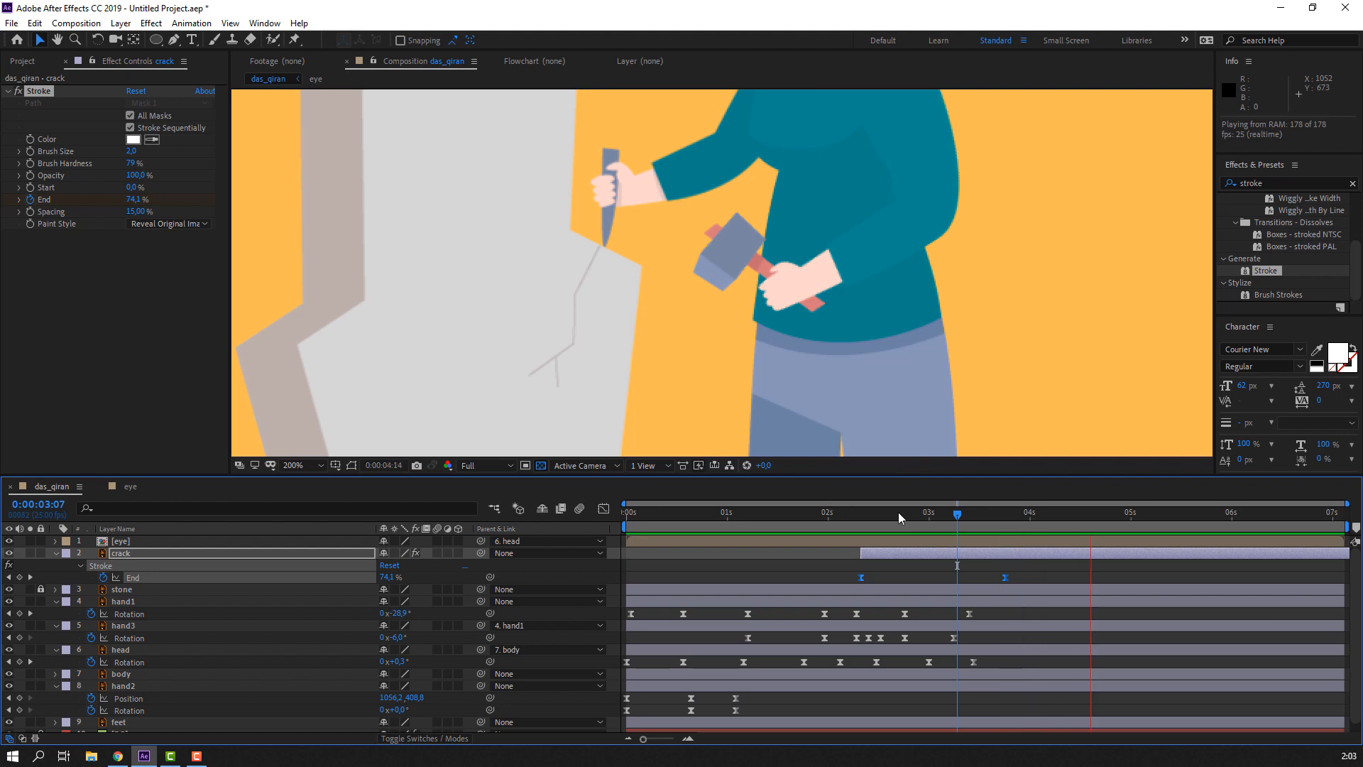
{"action": "key", "text": "space"}
- Fit the composition in the view and end the work area at 0:00:03:19
{"action": "left_click", "coordinate": [302, 465]}
{"action": "left_click", "coordinate": [306, 484]}
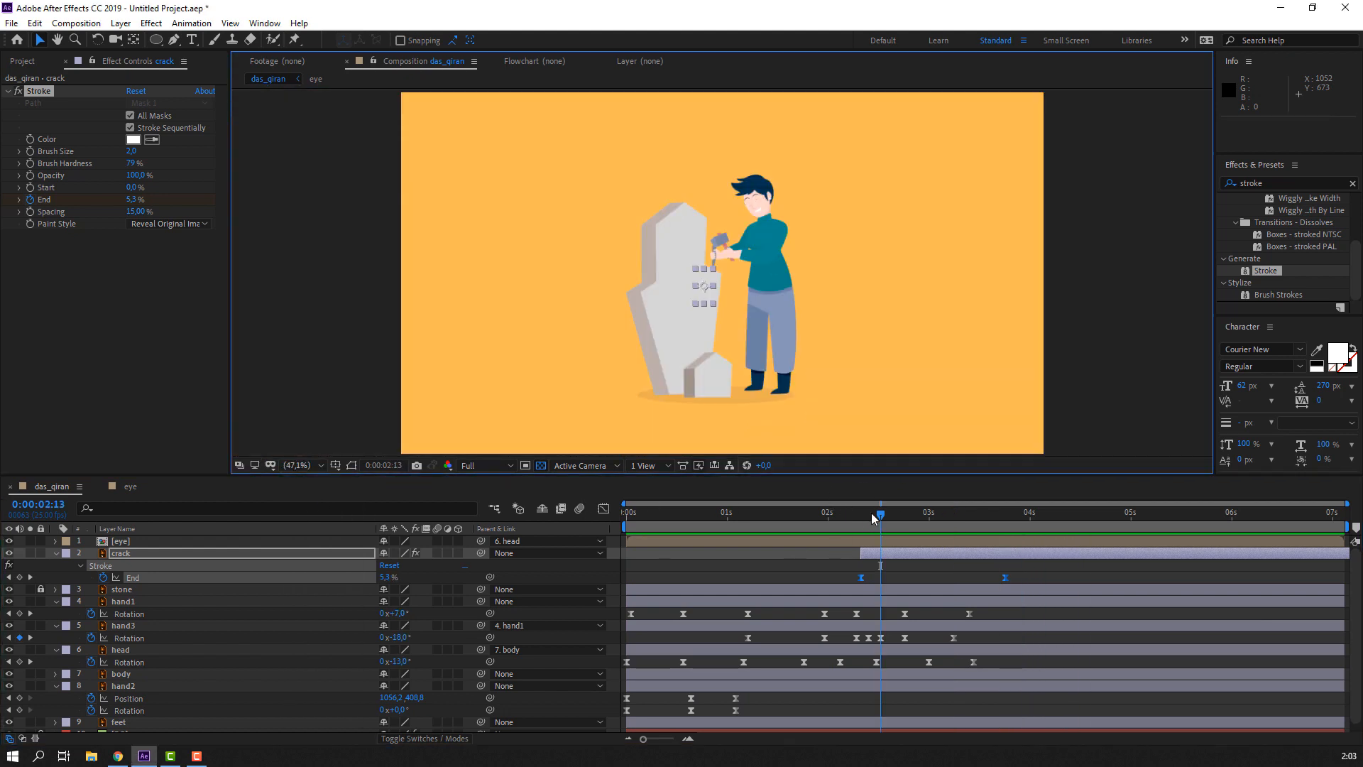
{"action": "left_click_drag", "start_coordinate": [873, 518], "coordinate": [993, 519]}
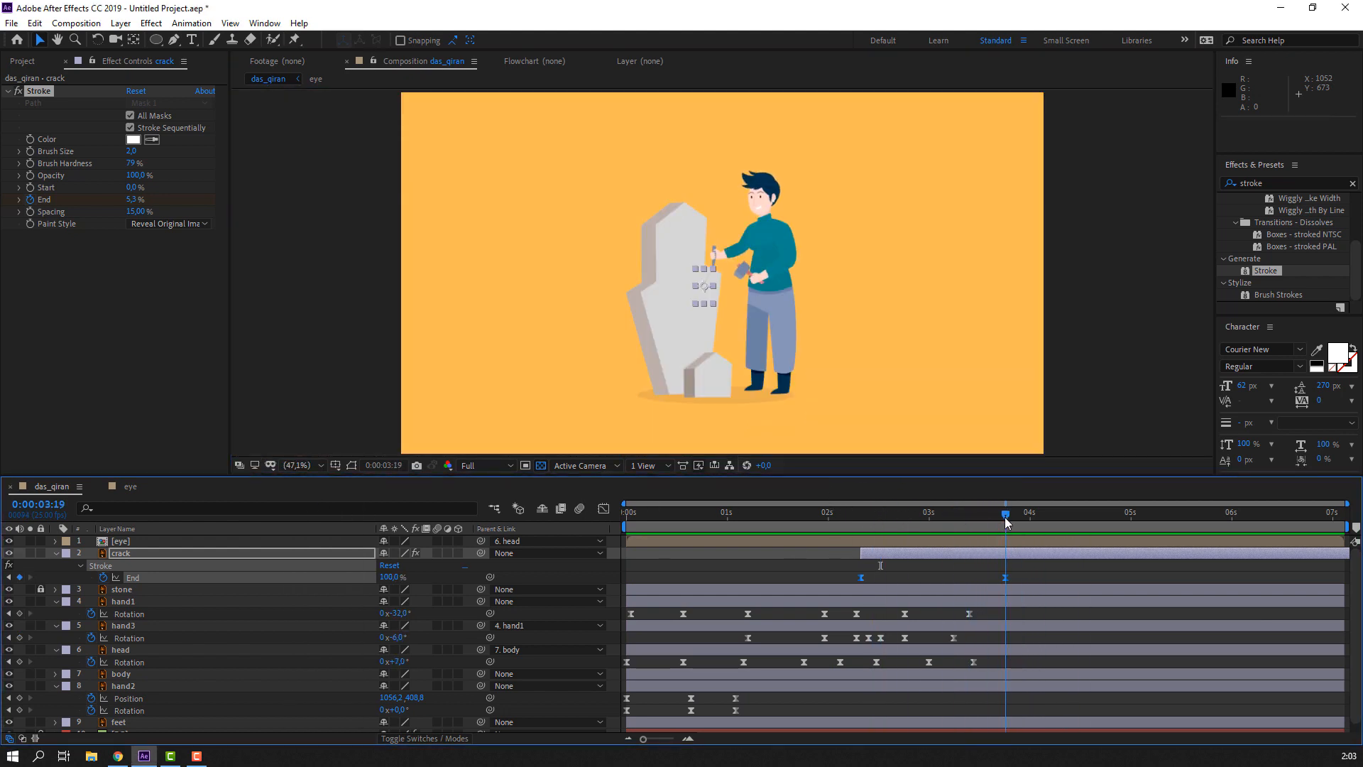
{"action": "key", "text": "n"}
{"action": "left_click", "coordinate": [1019, 572]}
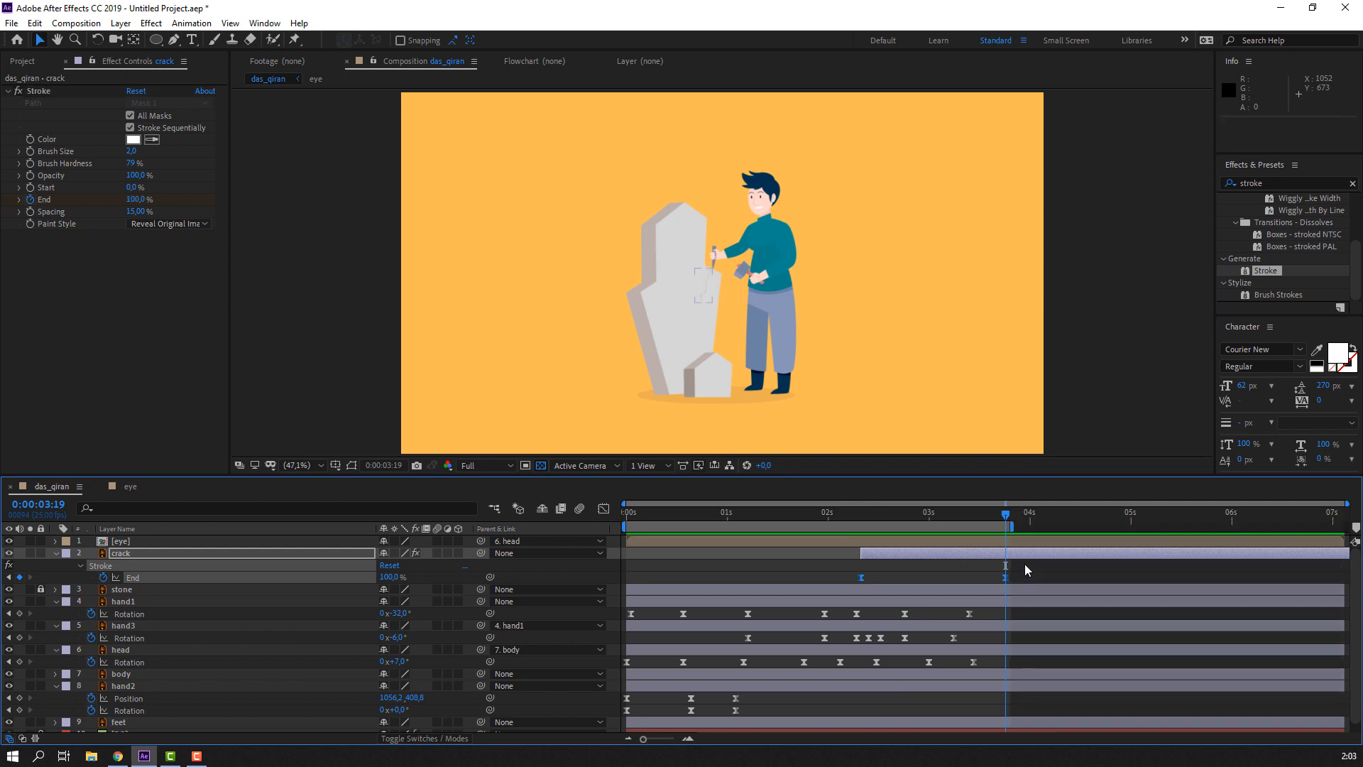
- Collapse the properties of all expanded layers and preview the animation at 100% magnification
{"action": "left_click", "coordinate": [55, 553]}
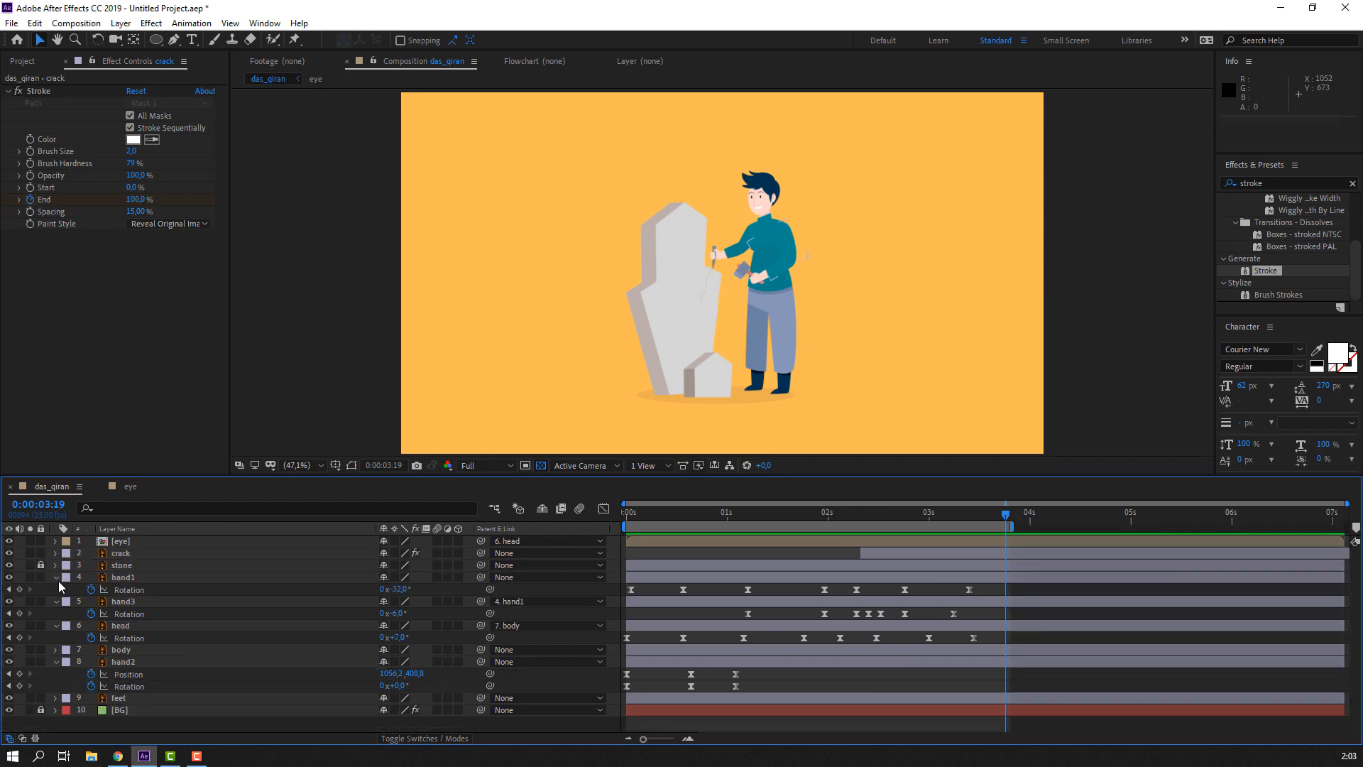
{"action": "left_click", "coordinate": [56, 577]}
{"action": "left_click", "coordinate": [56, 589]}
{"action": "left_click", "coordinate": [55, 602]}
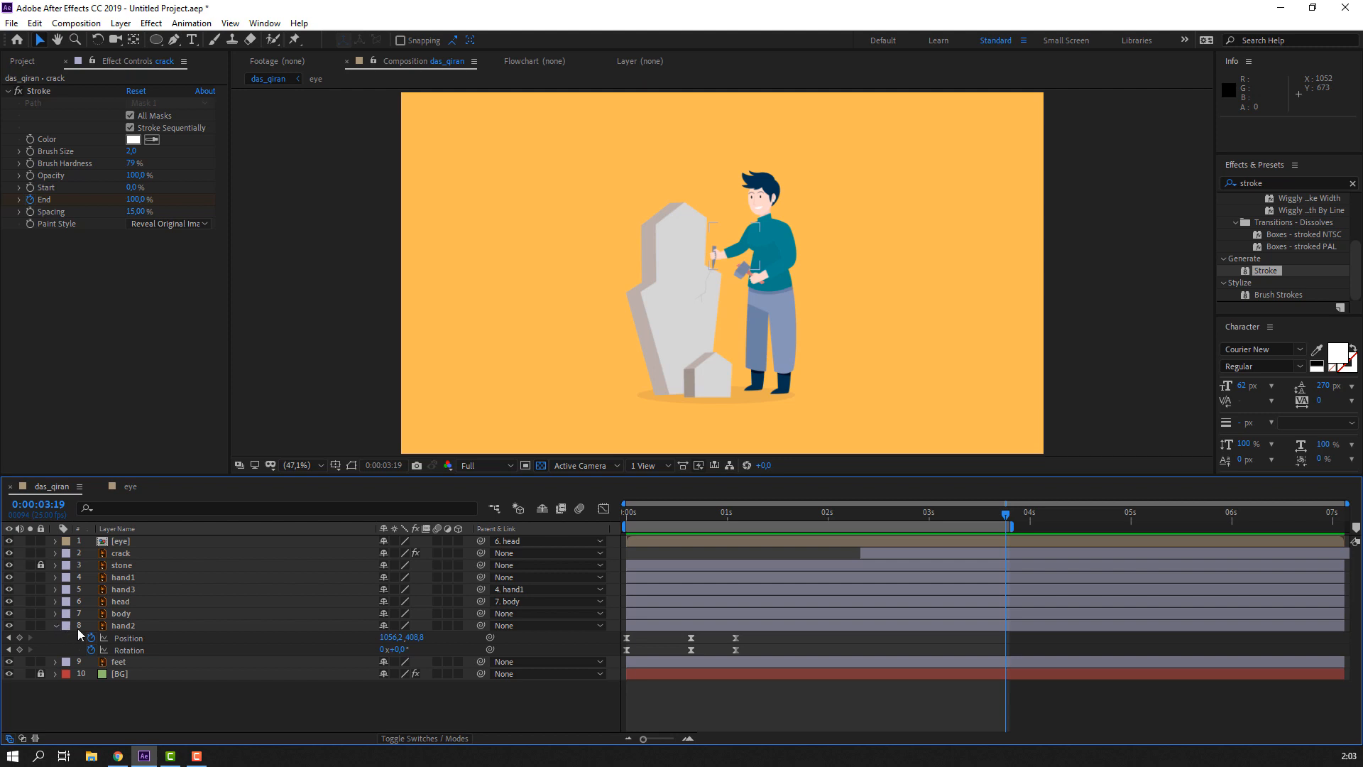
{"action": "key", "text": "space"}
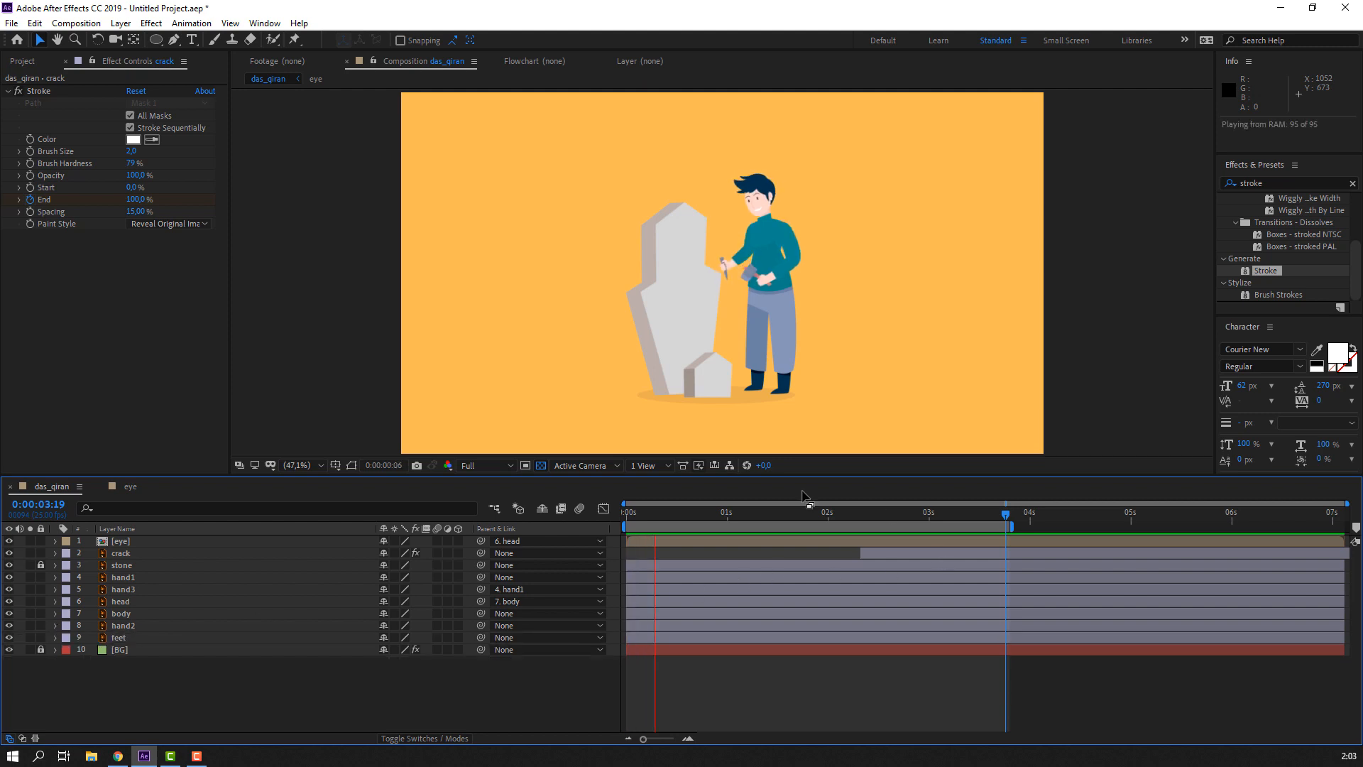
{"action": "scroll", "coordinate": [823, 299], "scroll_direction": "up", "scroll_amount": 1}
{"action": "scroll", "coordinate": [824, 299], "scroll_direction": "up", "scroll_amount": 1}
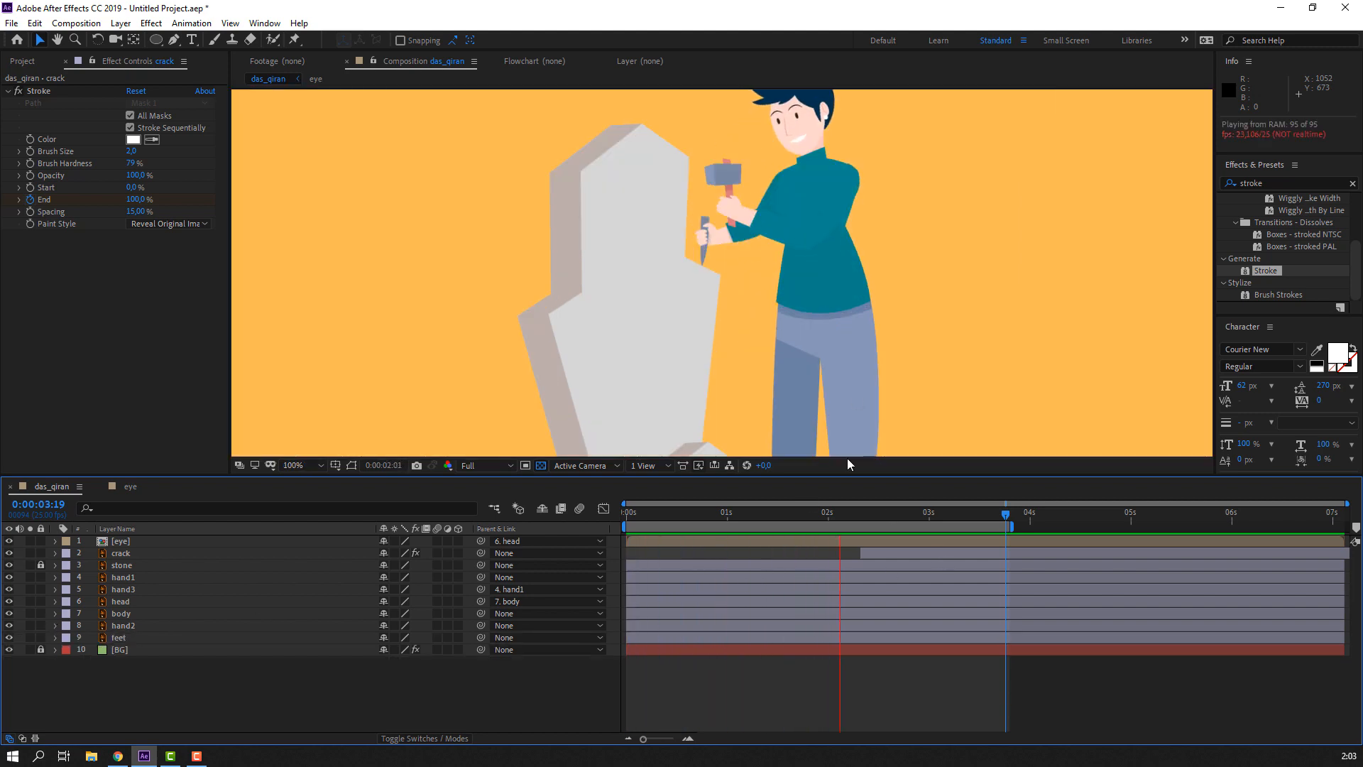
{"action": "key", "text": "space"}
- Show the body layer's Rotation, test a body tilt to check the arms and undo it
{"action": "left_click", "coordinate": [816, 198]}
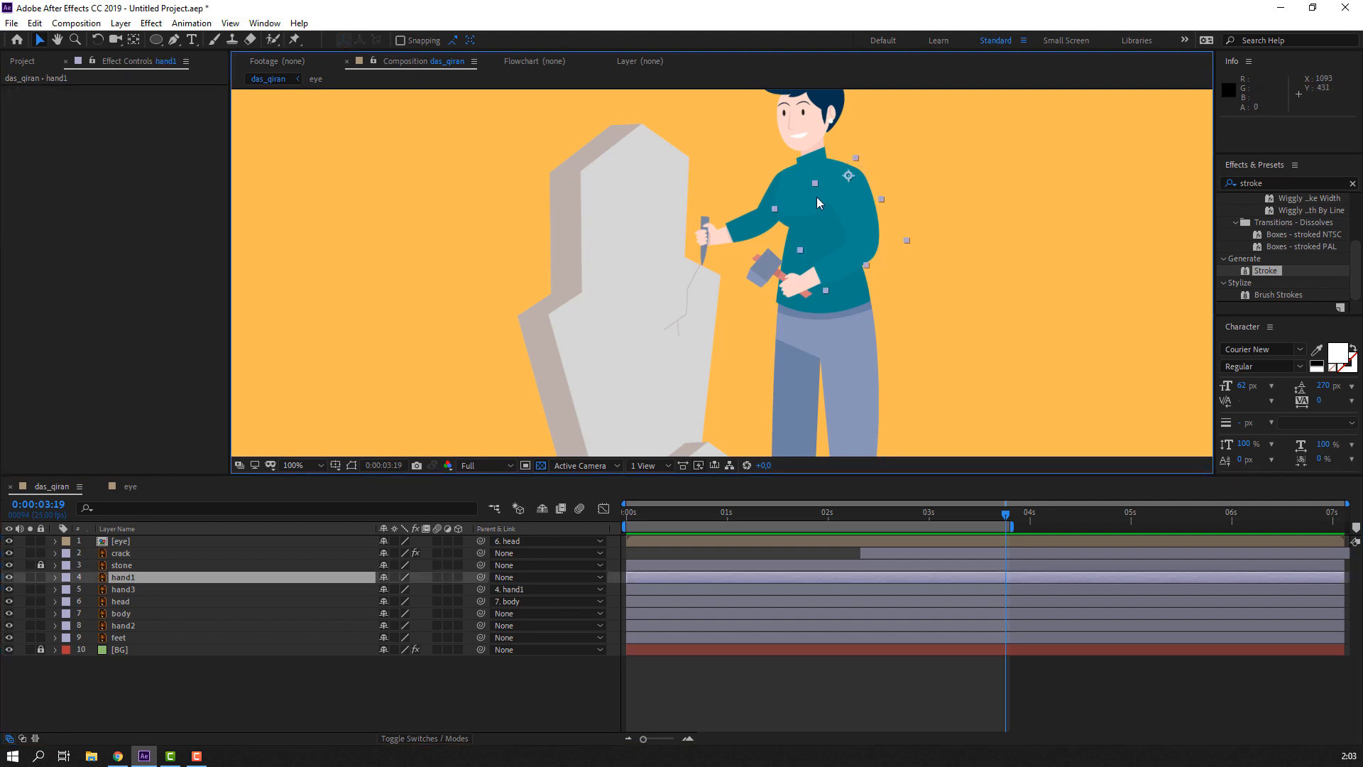
{"action": "left_click", "coordinate": [122, 615]}
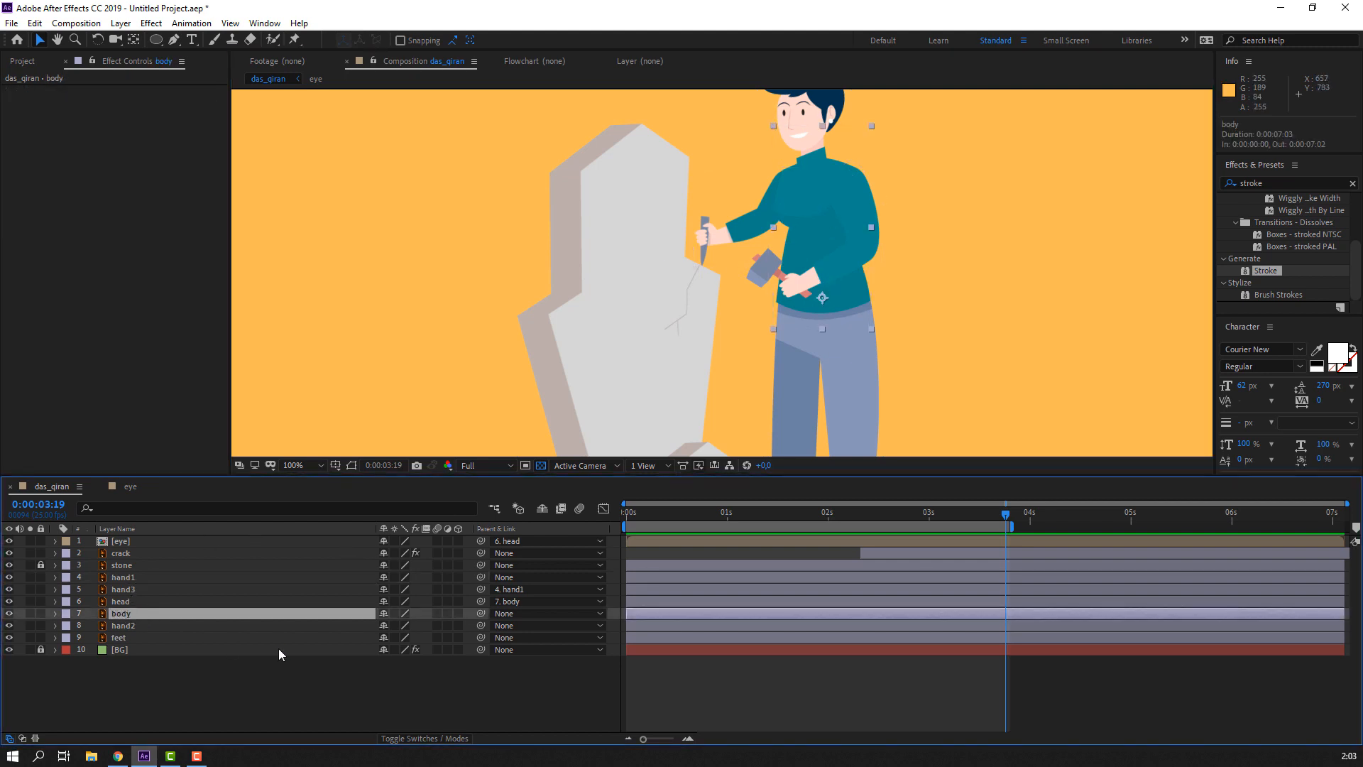
{"action": "key", "text": "r"}
{"action": "left_click_drag", "start_coordinate": [399, 632], "coordinate": [373, 646]}
{"action": "key", "text": "ctrl+z"}
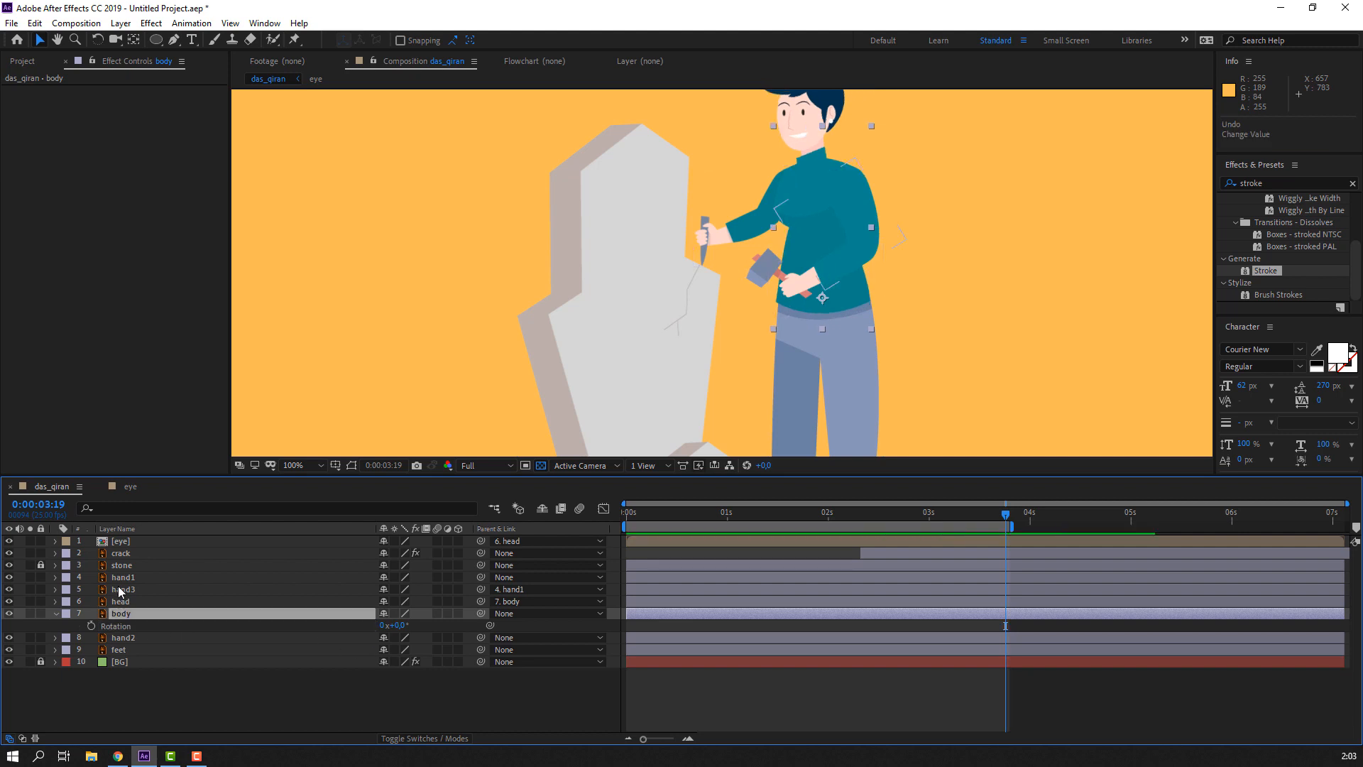
- Parent the hand1 and hand2 layers to the body, test the body's rotation and undo the test
{"action": "left_click", "coordinate": [119, 588]}
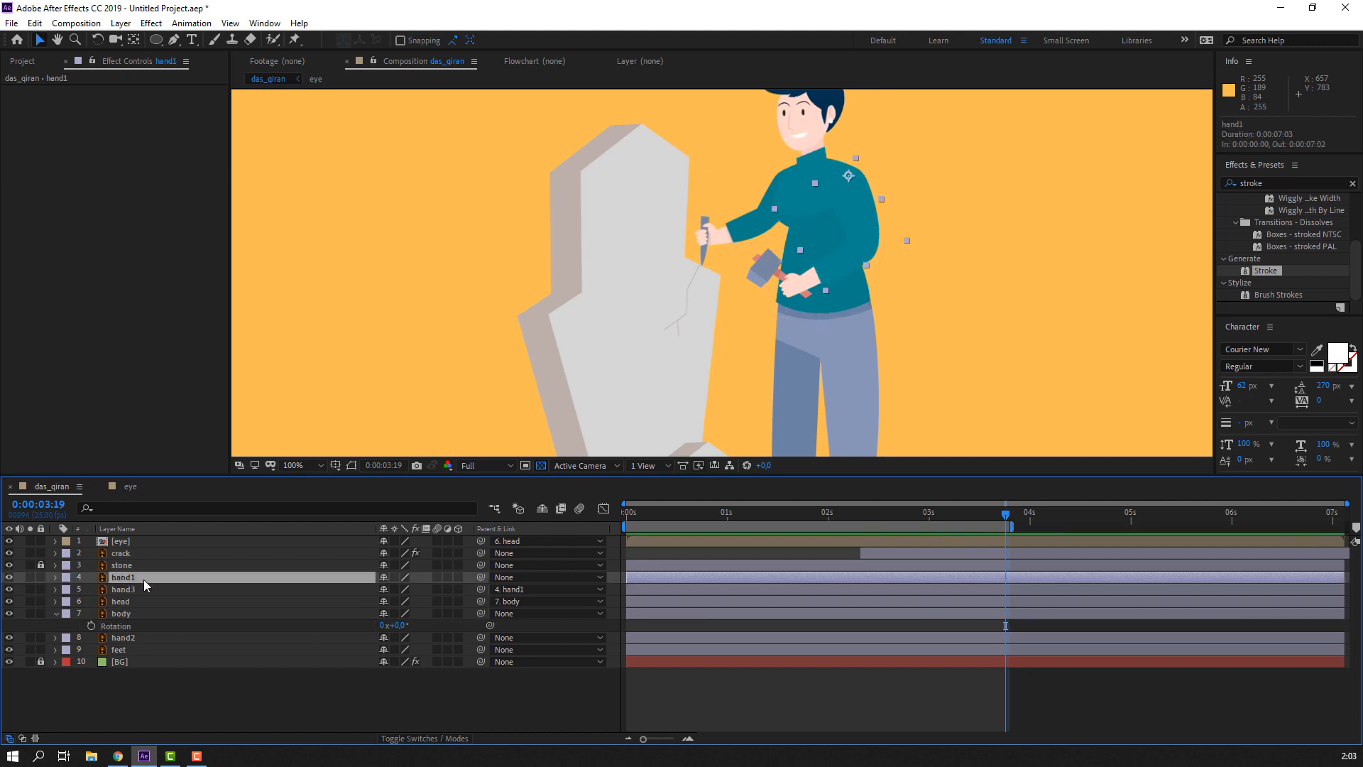
{"action": "left_click", "coordinate": [129, 638], "text": "ctrl"}
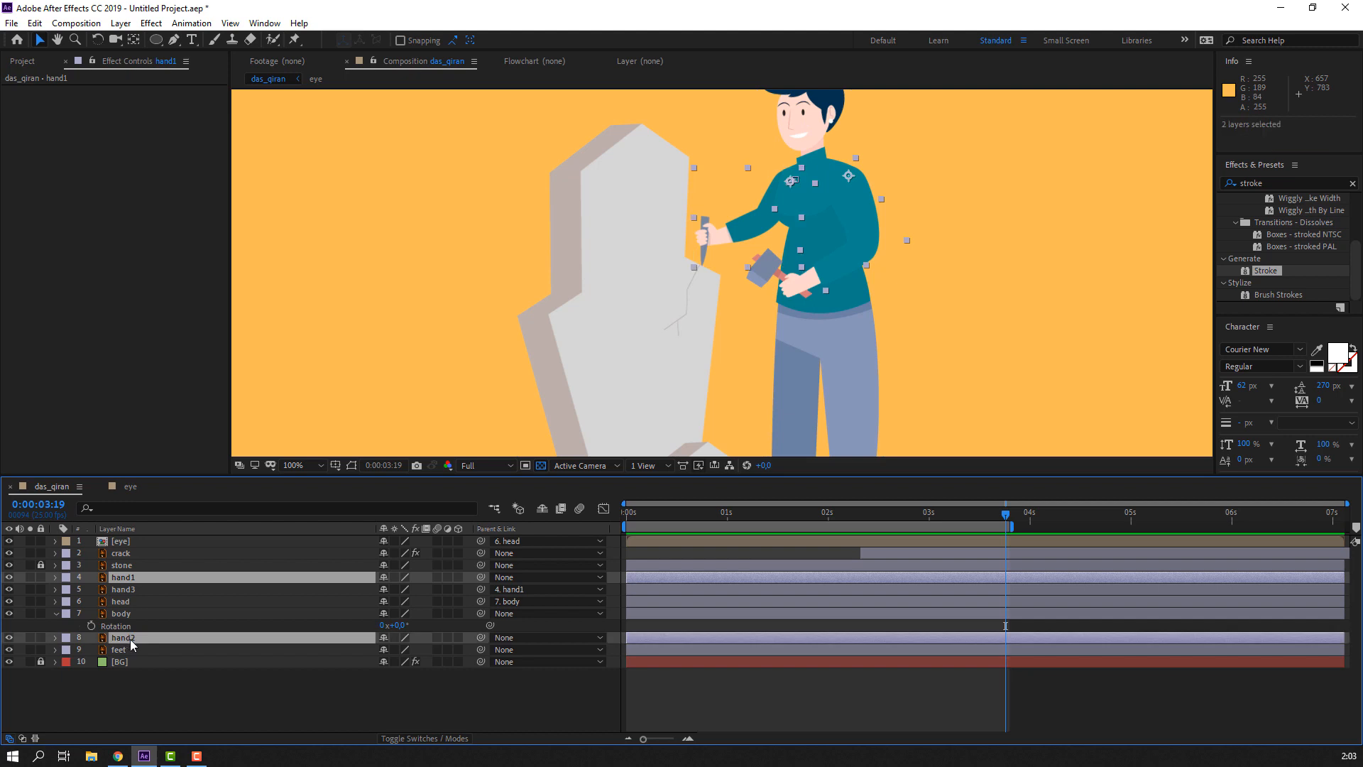
{"action": "left_click_drag", "start_coordinate": [480, 637], "coordinate": [106, 613]}
{"action": "left_click_drag", "start_coordinate": [395, 624], "coordinate": [401, 626]}
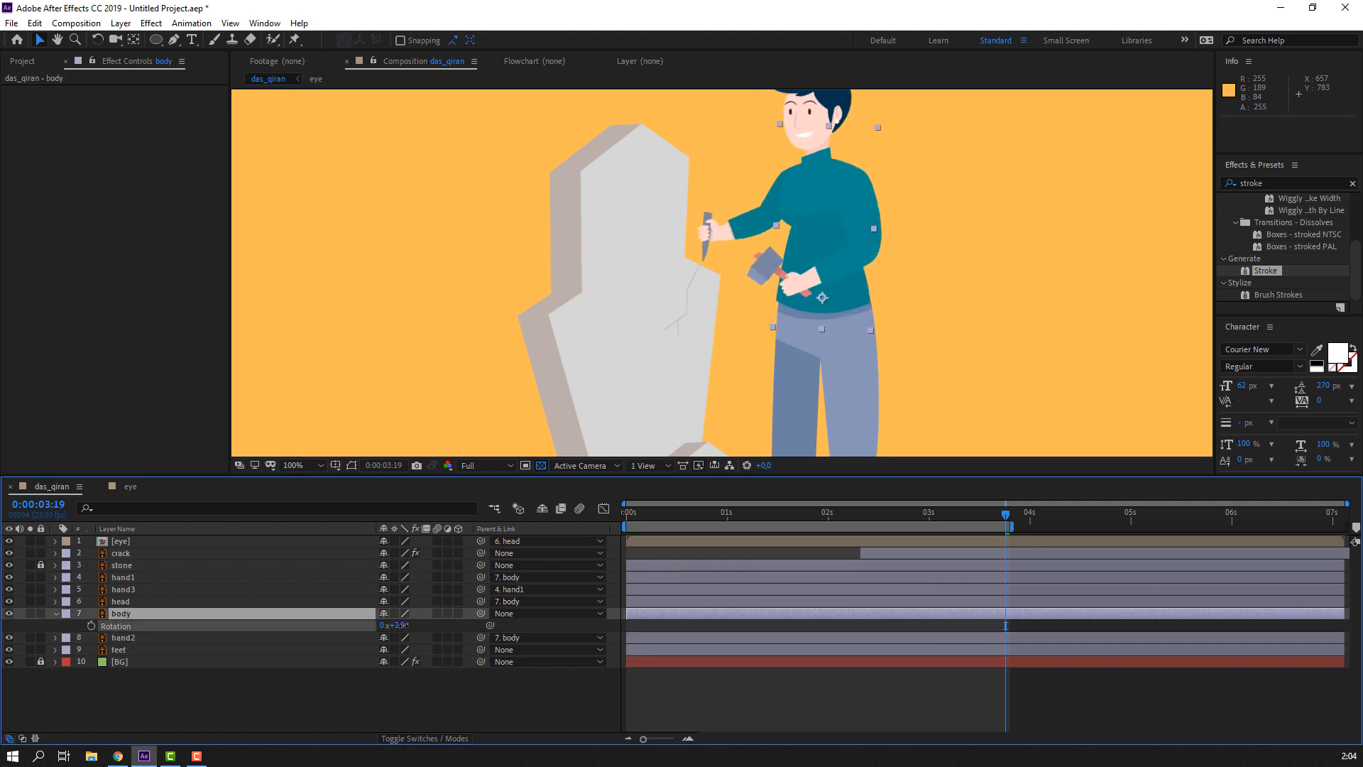
{"action": "key", "text": "ctrl+z"}
- Keyframe the body's Rotation from 6° at 0:00:00:00 to 0° at 0:00:00:11
{"action": "left_click", "coordinate": [625, 523]}
{"action": "mouse_move", "coordinate": [626, 519]}
{"action": "left_mouse_down"}
{"action": "mouse_move", "coordinate": [610, 520]}
{"action": "mouse_move", "coordinate": [644, 523]}
{"action": "left_mouse_up"}
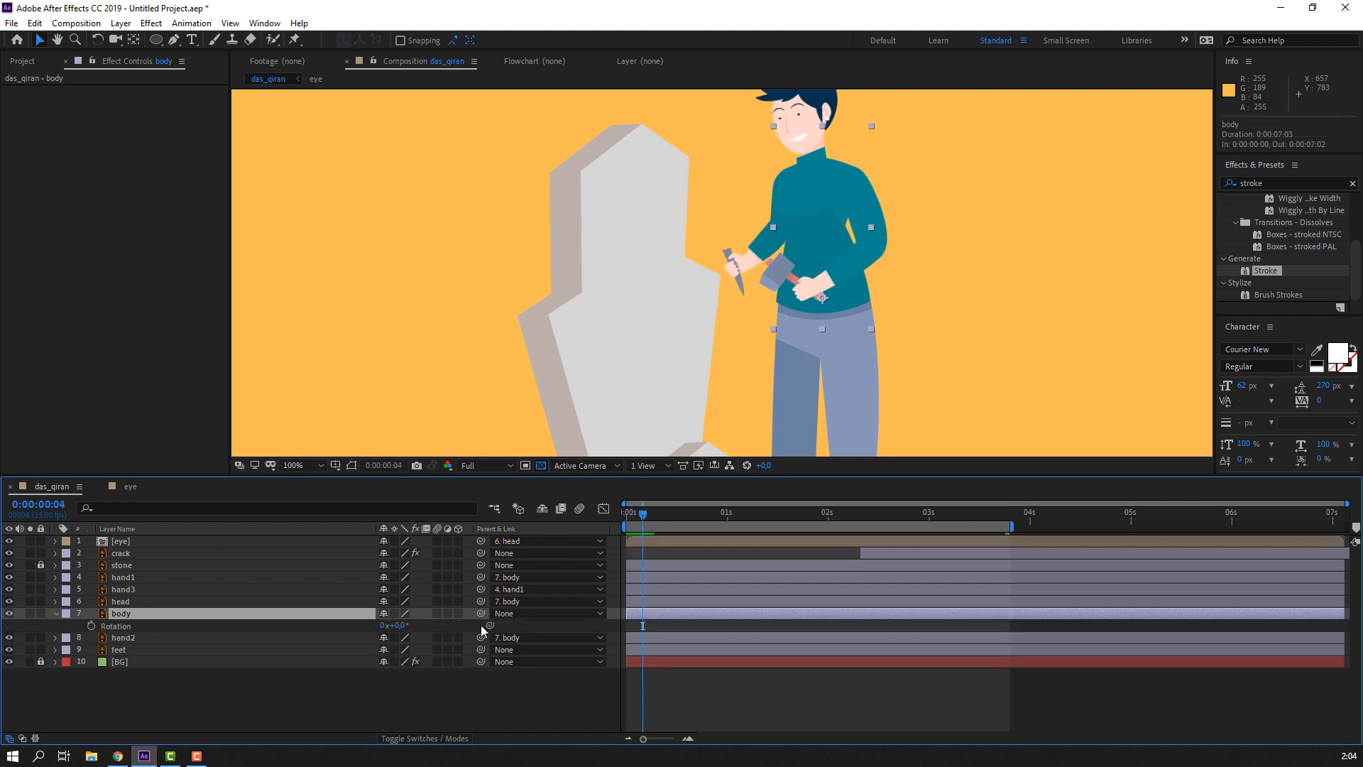
{"action": "left_click_drag", "start_coordinate": [395, 629], "coordinate": [399, 629]}
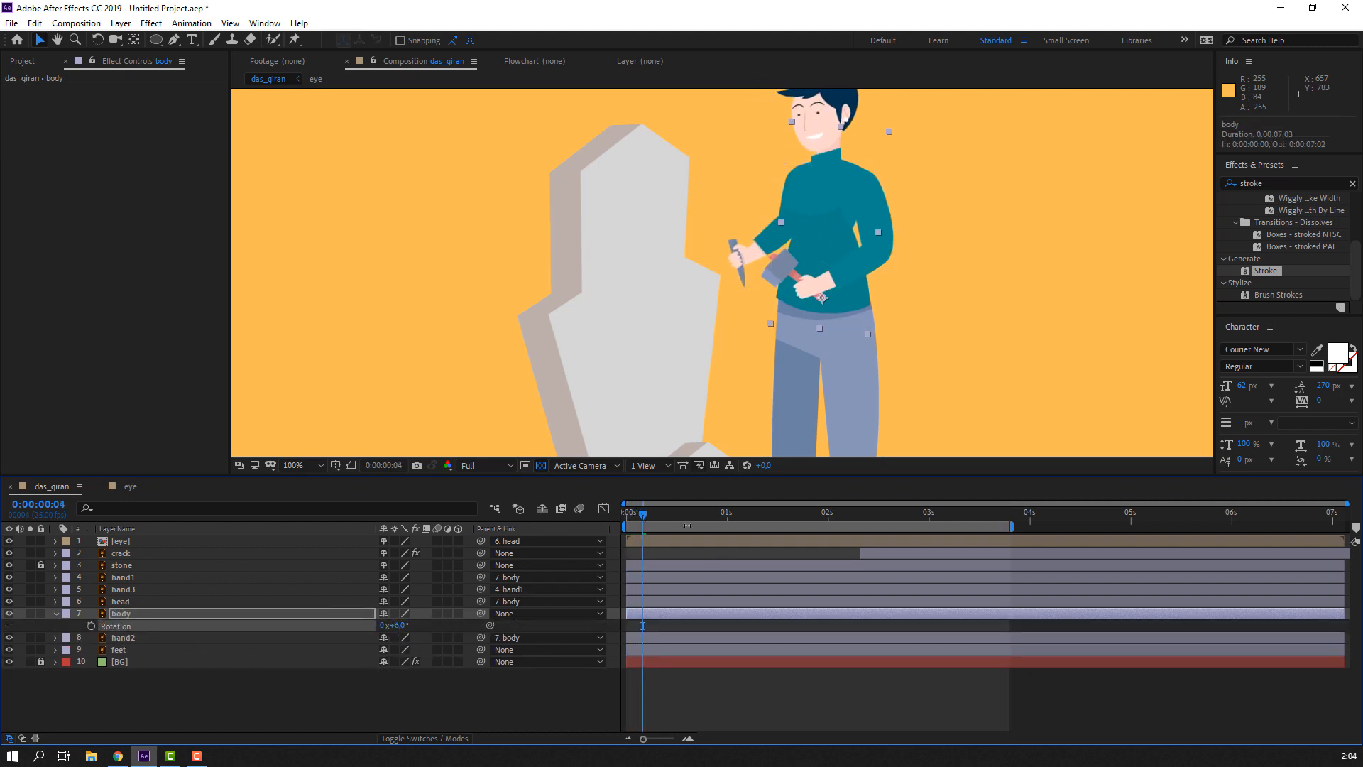
{"action": "left_click_drag", "start_coordinate": [666, 521], "coordinate": [248, 602]}
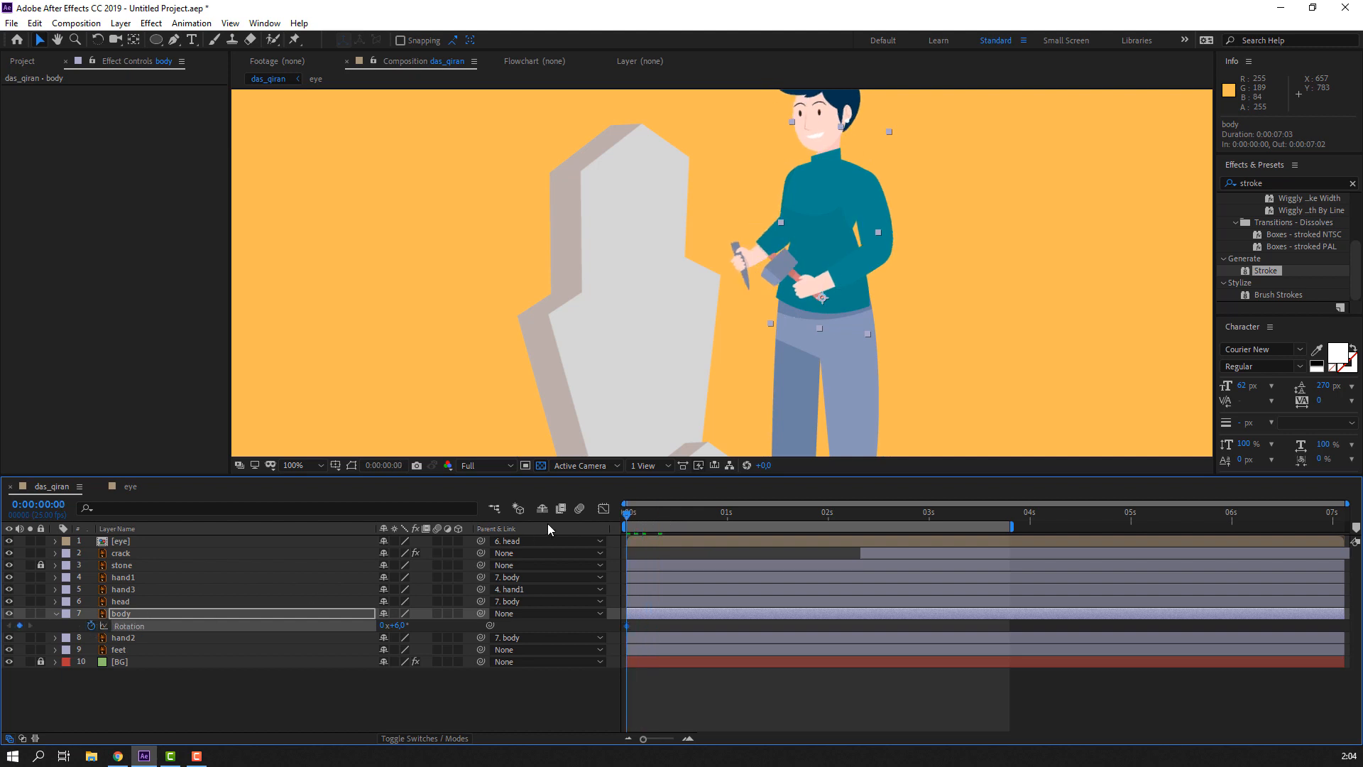
{"action": "key", "text": "space"}
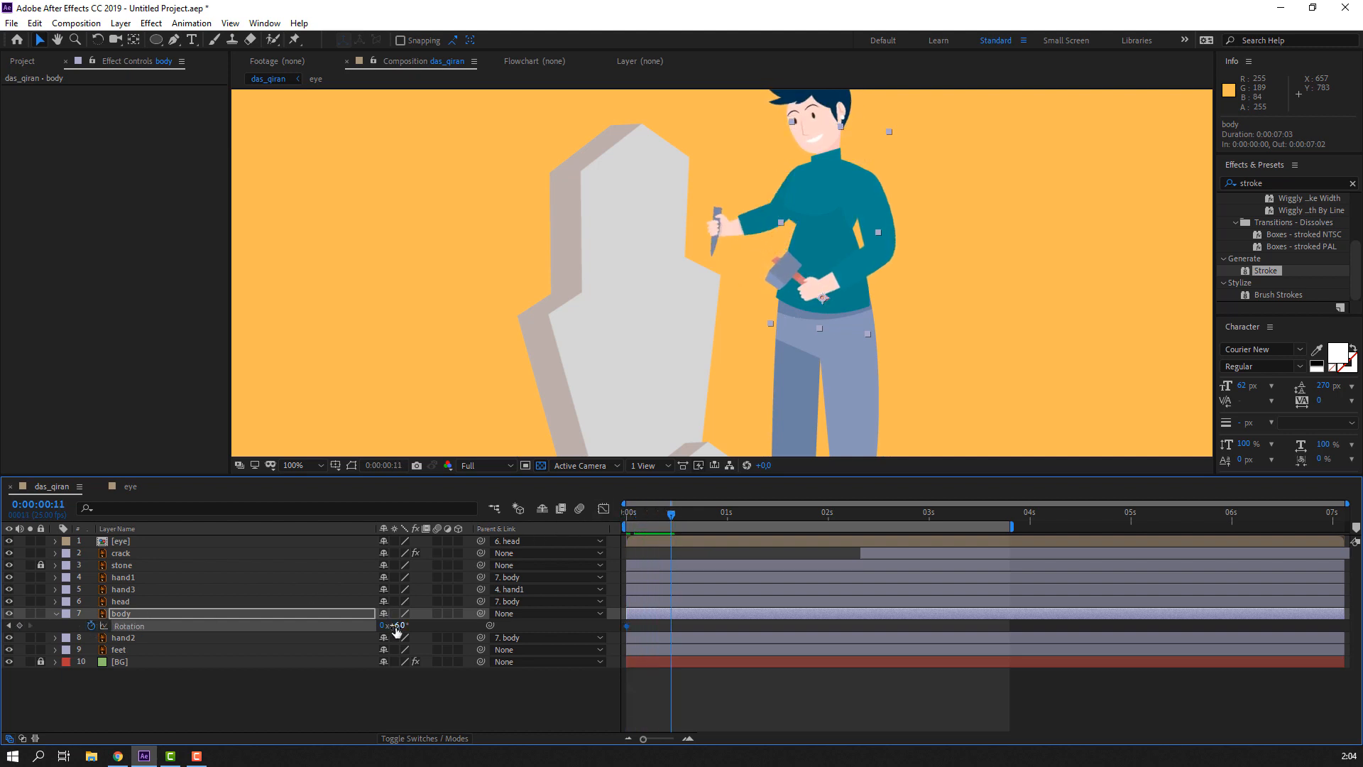
{"action": "left_click_drag", "start_coordinate": [398, 624], "coordinate": [393, 625]}
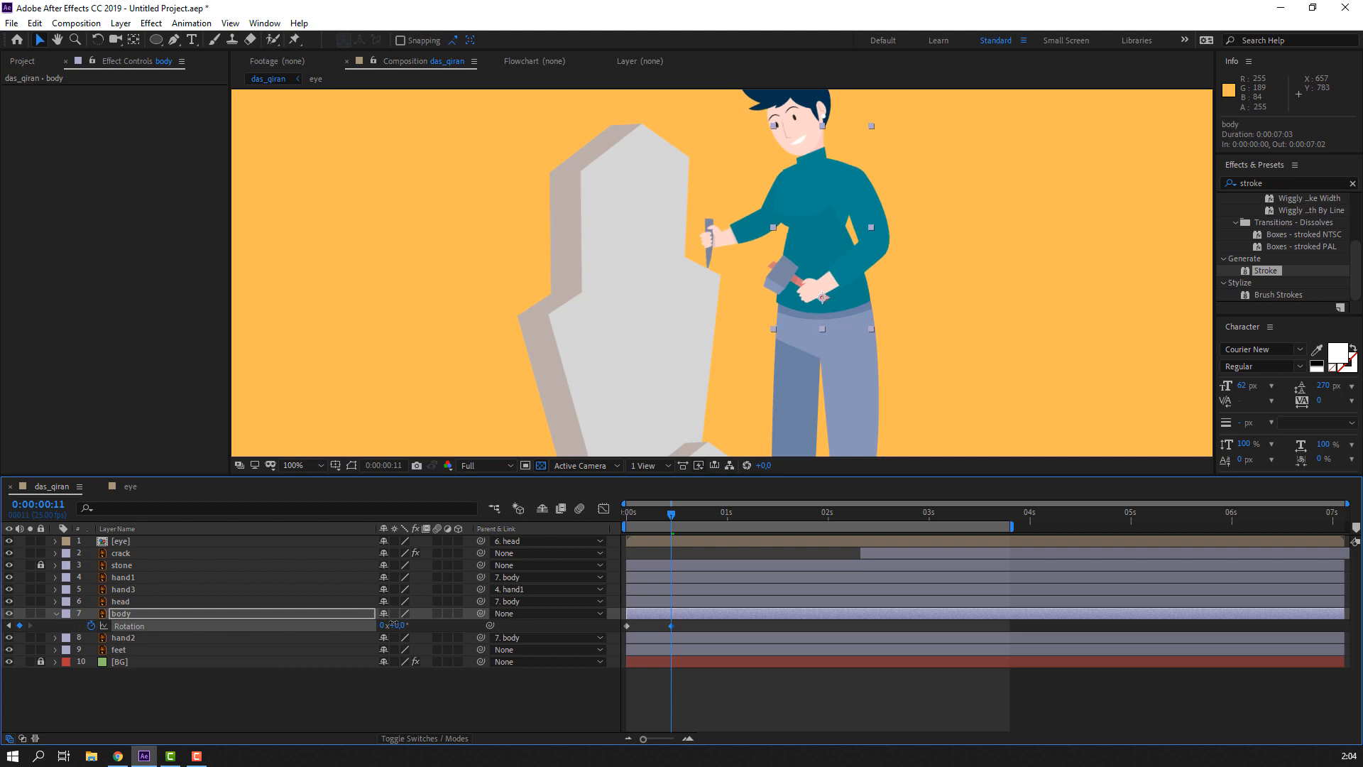
- Try a further body tilt with a third Rotation keyframe, and delete that extra keyframe
{"action": "left_click_drag", "start_coordinate": [624, 533], "coordinate": [779, 526]}
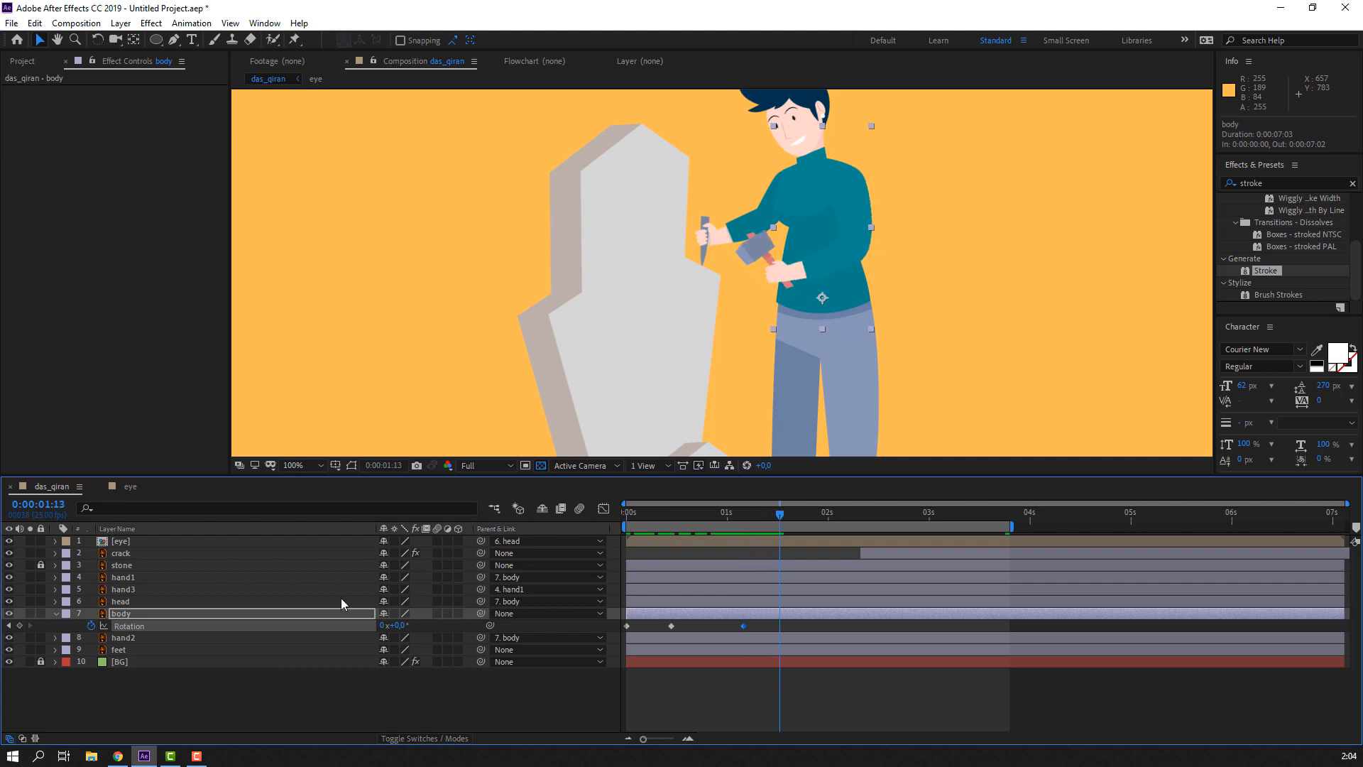
{"action": "left_click_drag", "start_coordinate": [398, 627], "coordinate": [401, 627]}
{"action": "key", "text": "ctrl+z"}
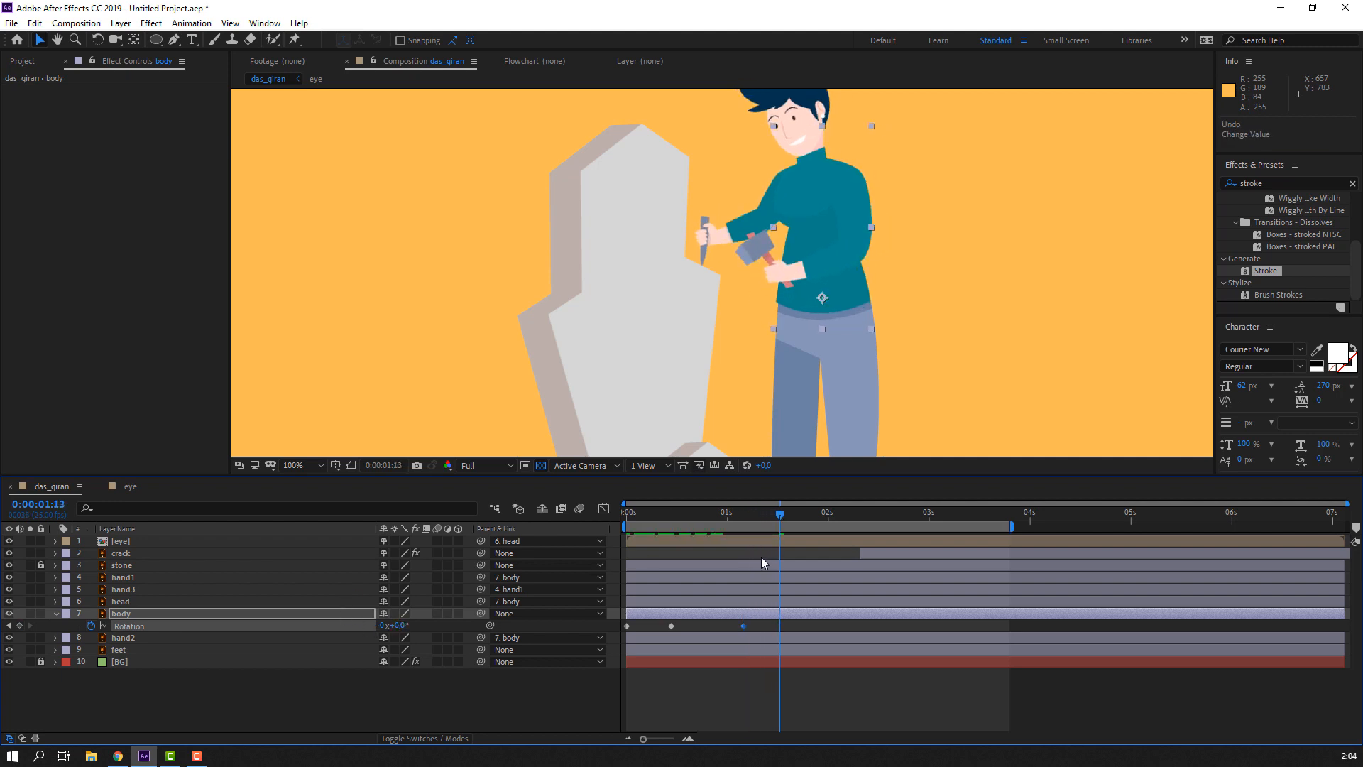
{"action": "left_click", "coordinate": [724, 516]}
{"action": "left_click_drag", "start_coordinate": [724, 522], "coordinate": [984, 520]}
{"action": "left_click", "coordinate": [741, 629]}
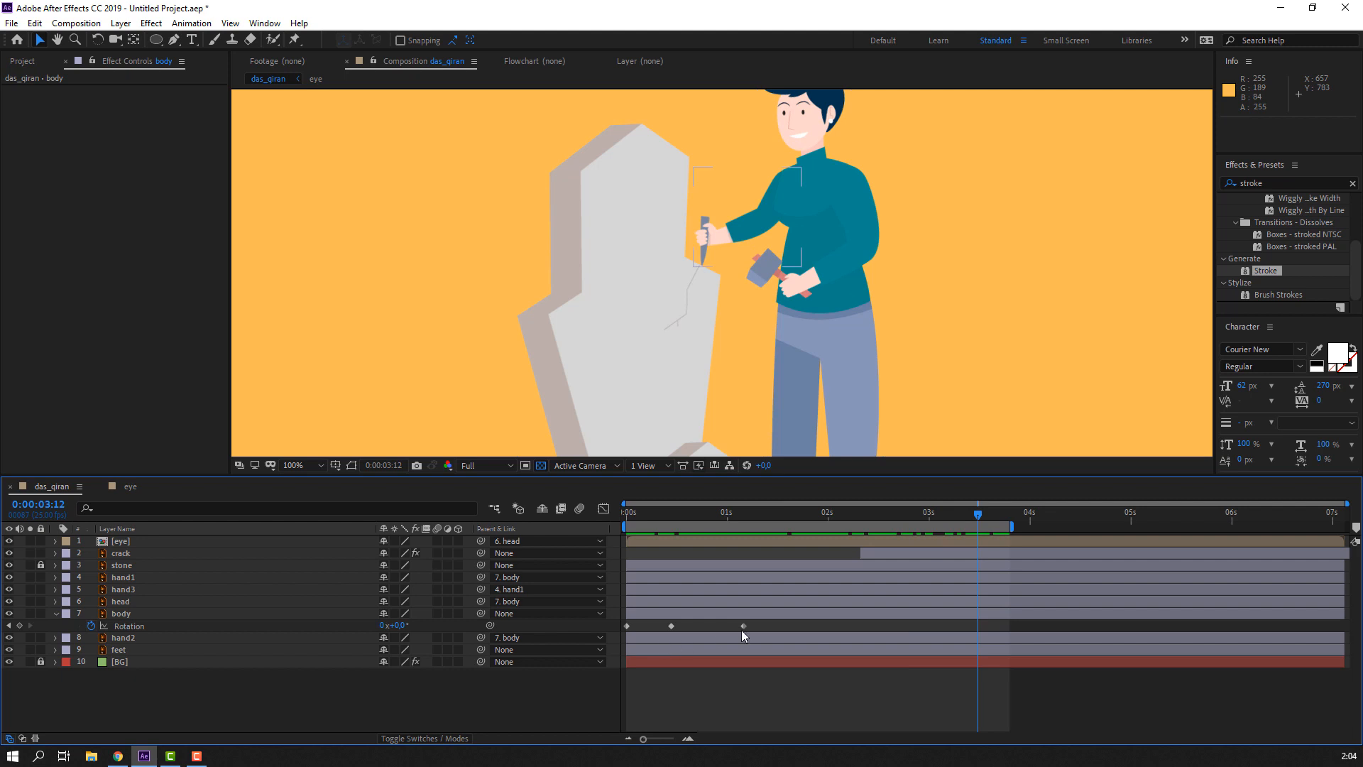
{"action": "left_click", "coordinate": [735, 629]}
{"action": "left_click", "coordinate": [733, 698]}
- Play back the whole work area with the composition fitted in the view and return to 0:00:00:00
{"action": "left_click", "coordinate": [296, 467]}
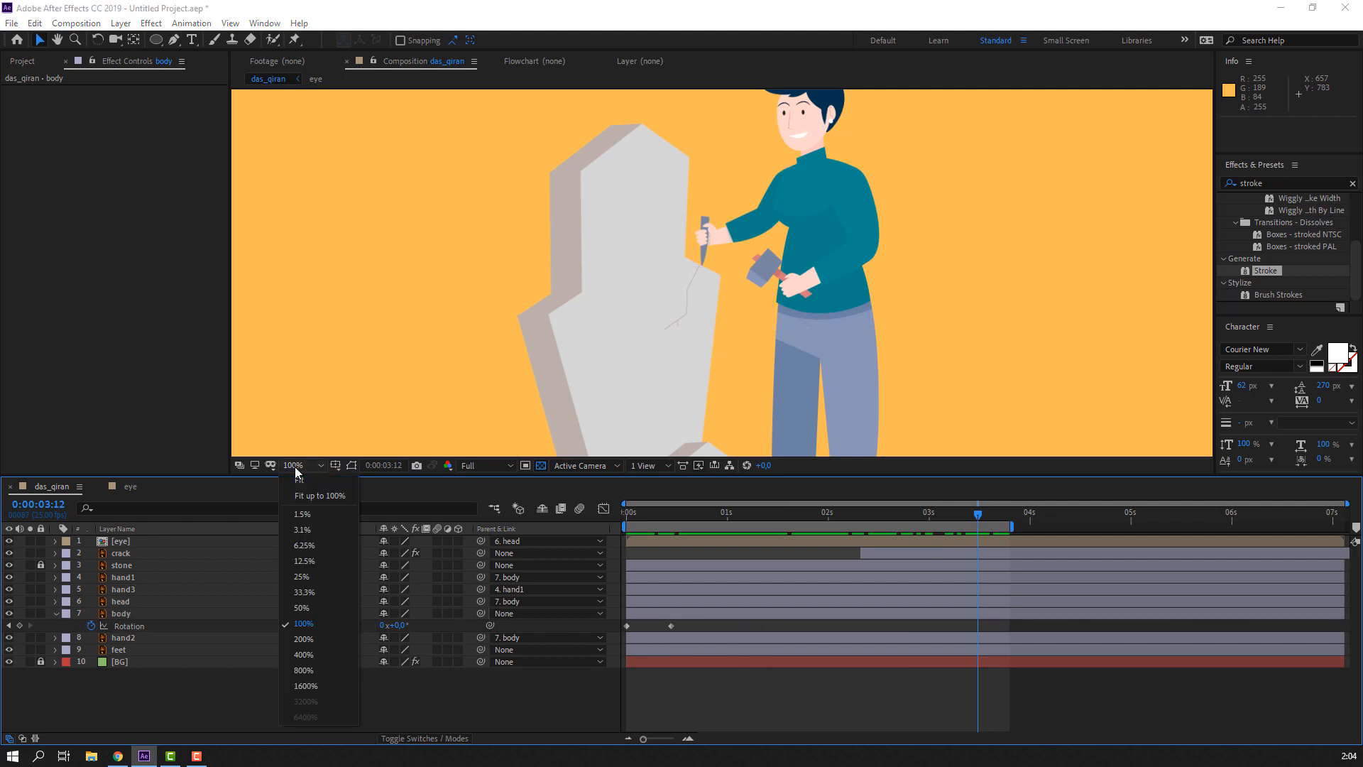
{"action": "left_click", "coordinate": [309, 496]}
{"action": "key", "text": "space"}
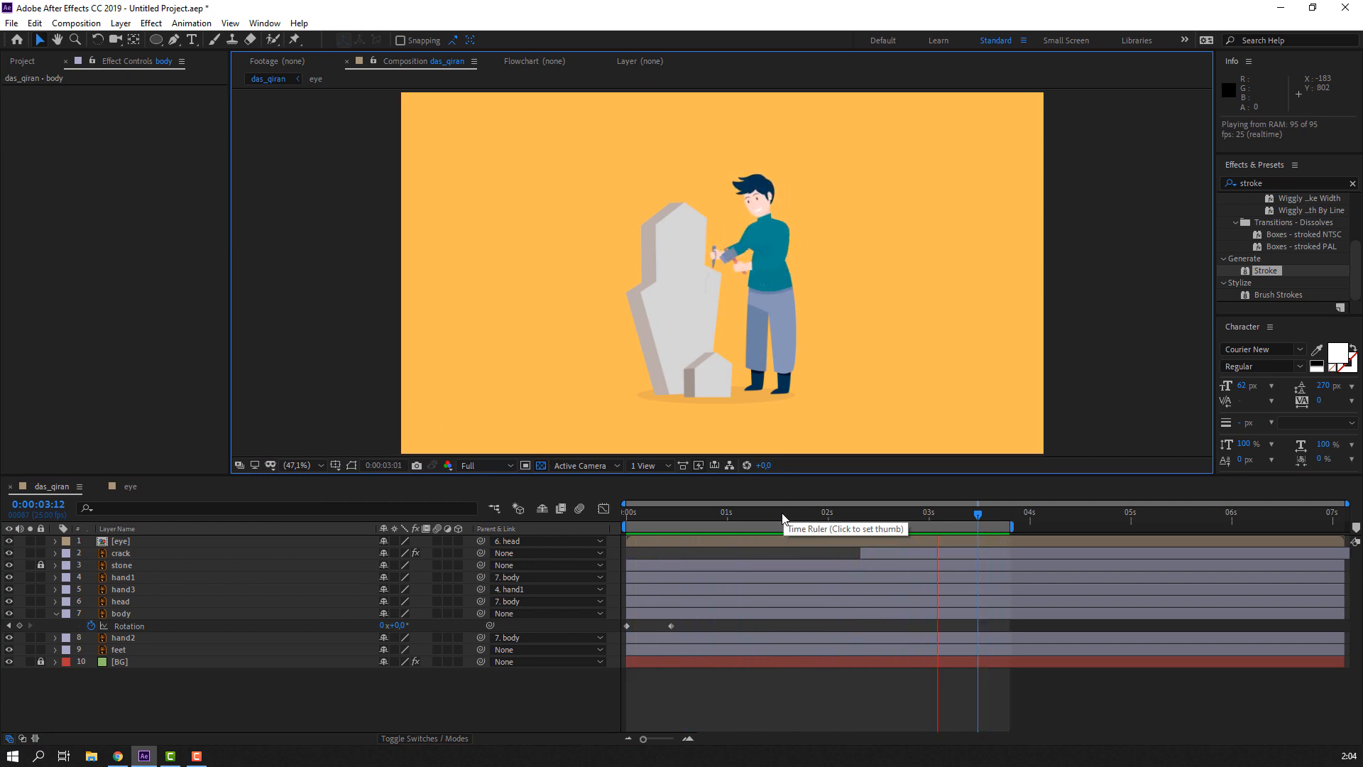
{"action": "left_click_drag", "start_coordinate": [811, 517], "coordinate": [475, 572]}
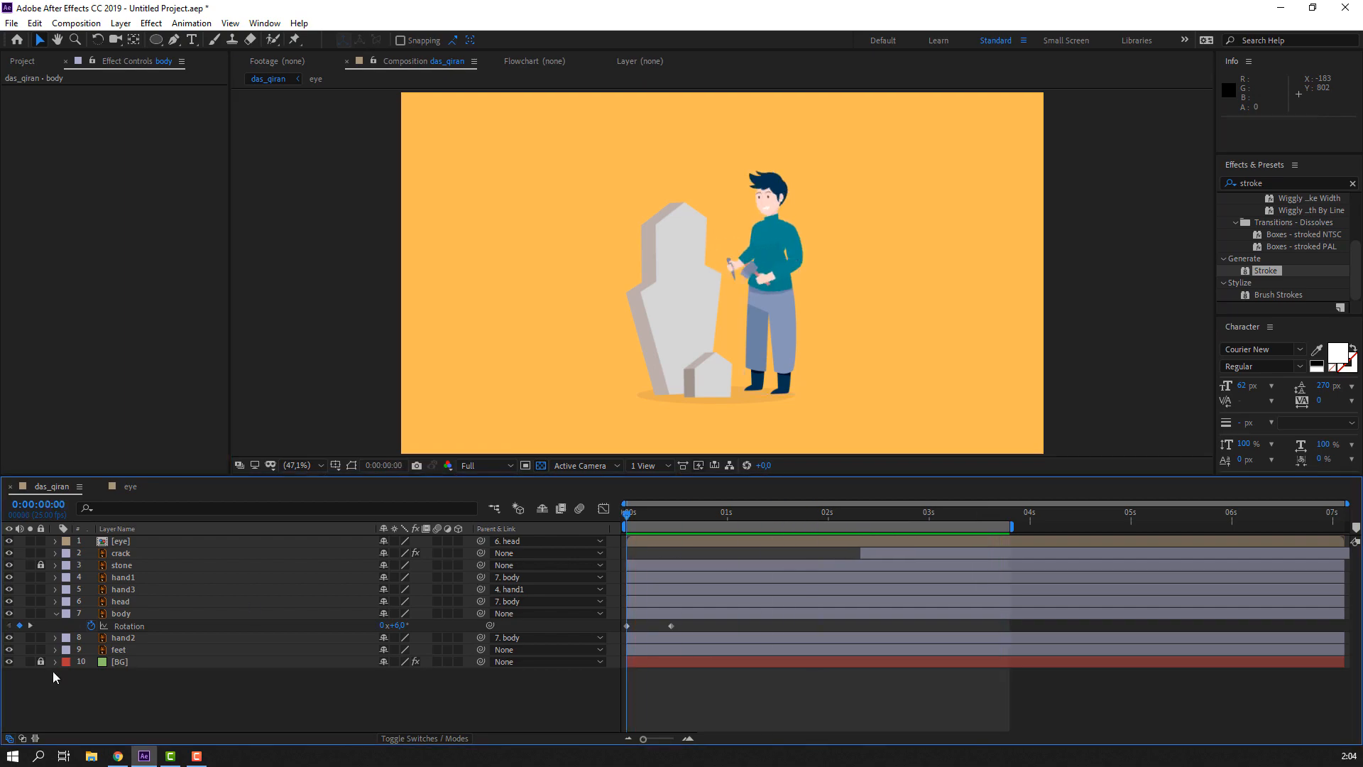